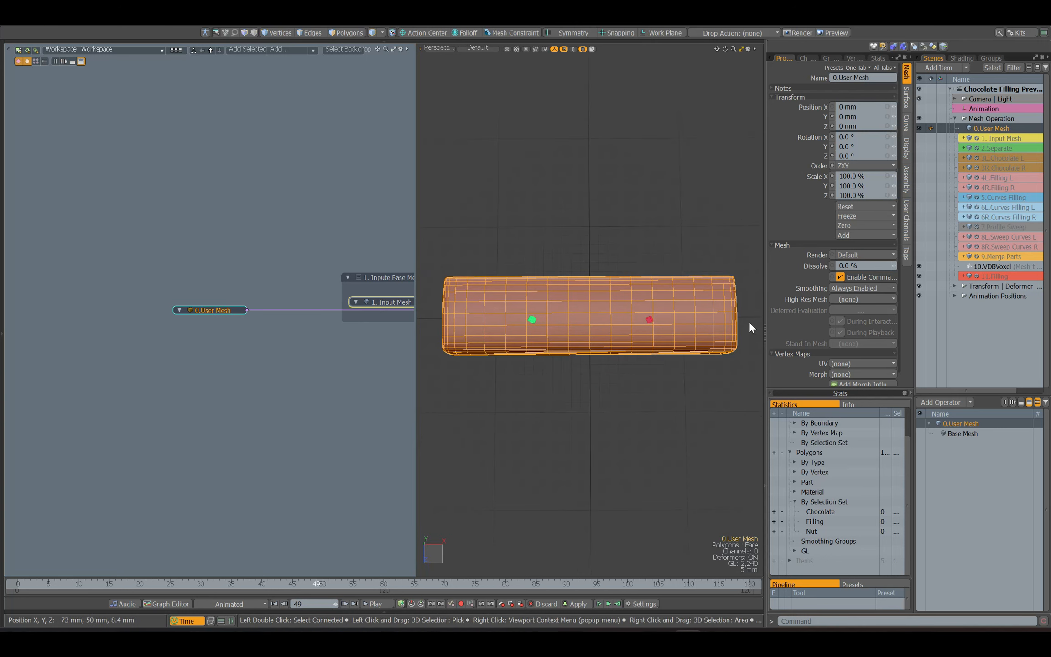
Select the Merge Meshes (Input Mesh) operation of 1. Input Mesh and toggle it off and on to check its effect
{"action": "left_click", "coordinate": [943, 137]}
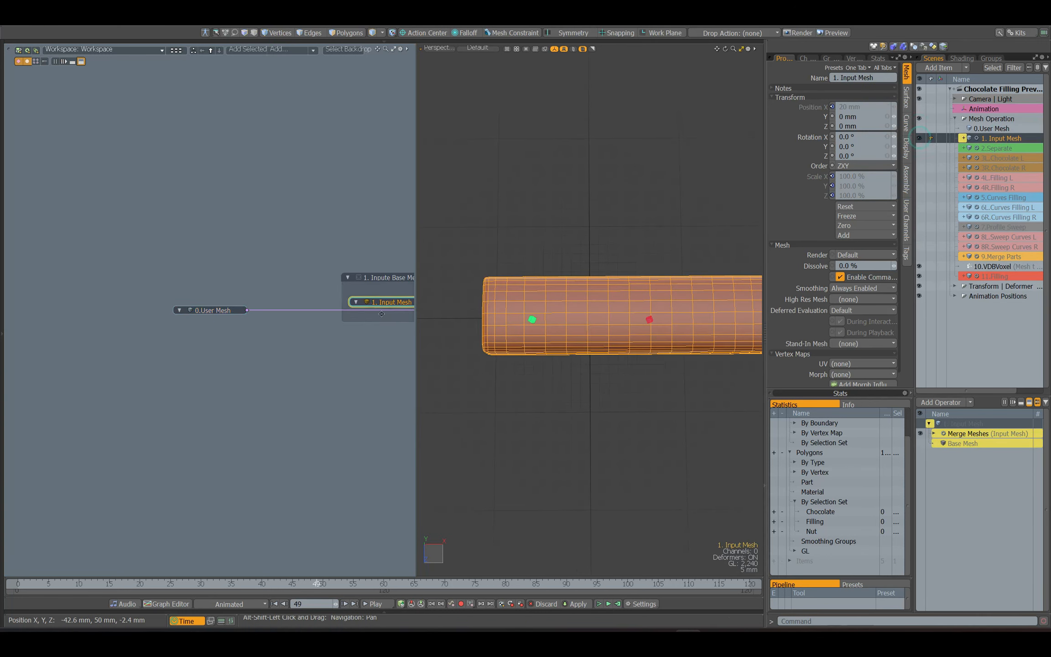
{"action": "left_click_drag", "start_coordinate": [384, 310], "coordinate": [150, 323], "text": "alt"}
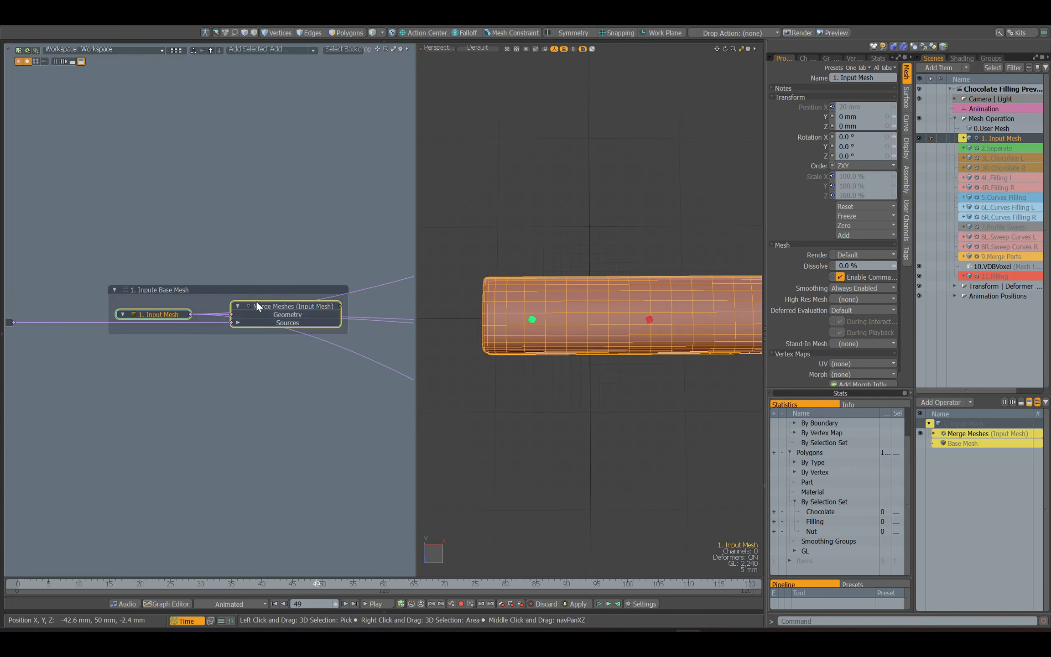
{"action": "left_click", "coordinate": [286, 306]}
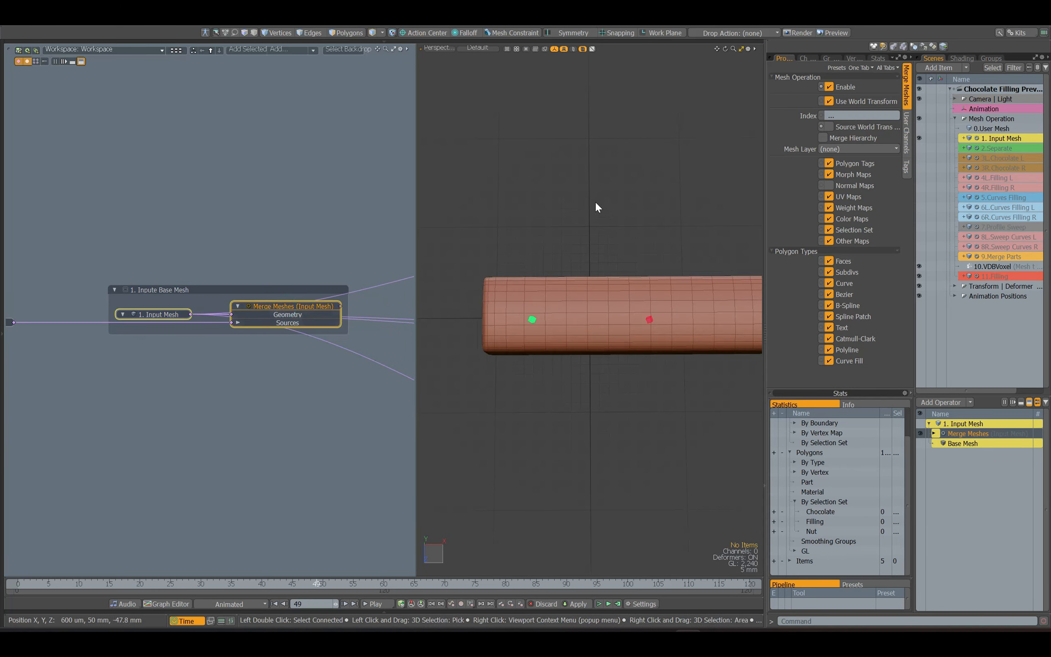
{"action": "left_click", "coordinate": [841, 88]}
{"action": "left_click", "coordinate": [841, 87]}
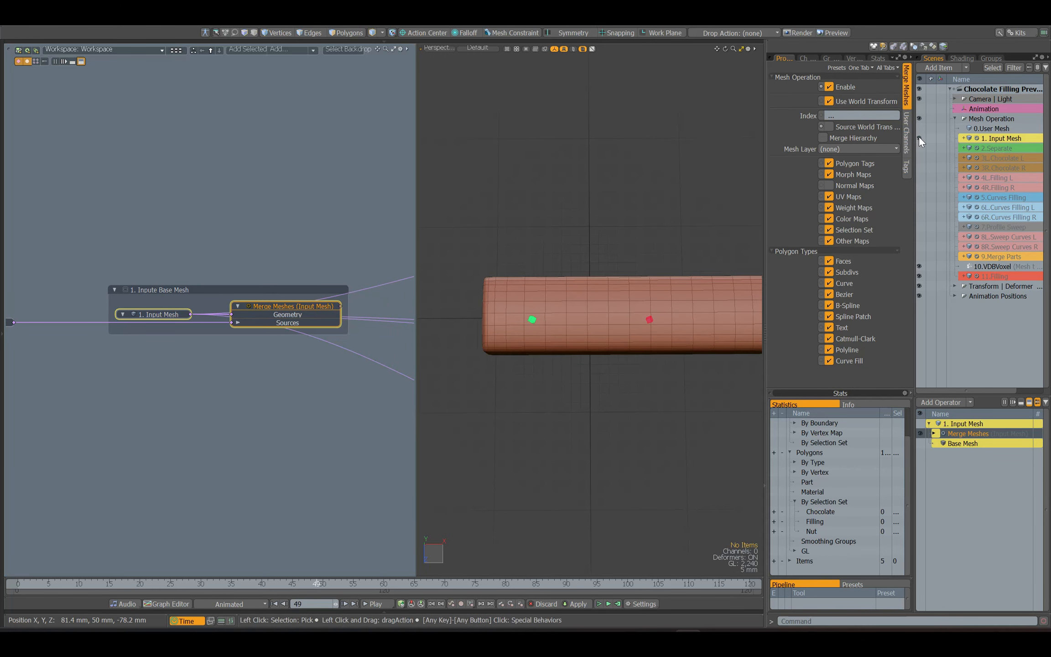
Enable the Merge Meshes (Base Mesh) operation on the 2.Separate mesh
{"action": "left_click", "coordinate": [997, 147]}
{"action": "left_click_drag", "start_coordinate": [365, 249], "coordinate": [21, 309], "text": "alt"}
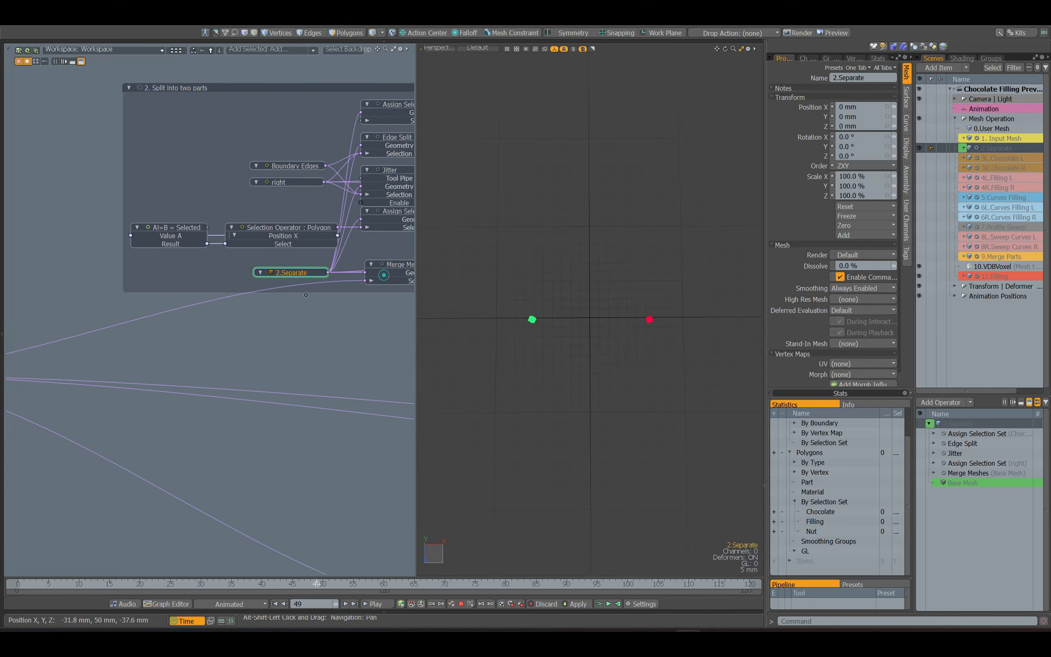
{"action": "left_click_drag", "start_coordinate": [385, 275], "coordinate": [260, 305], "text": "alt+shift"}
{"action": "left_click", "coordinate": [283, 293]}
{"action": "left_click", "coordinate": [828, 86]}
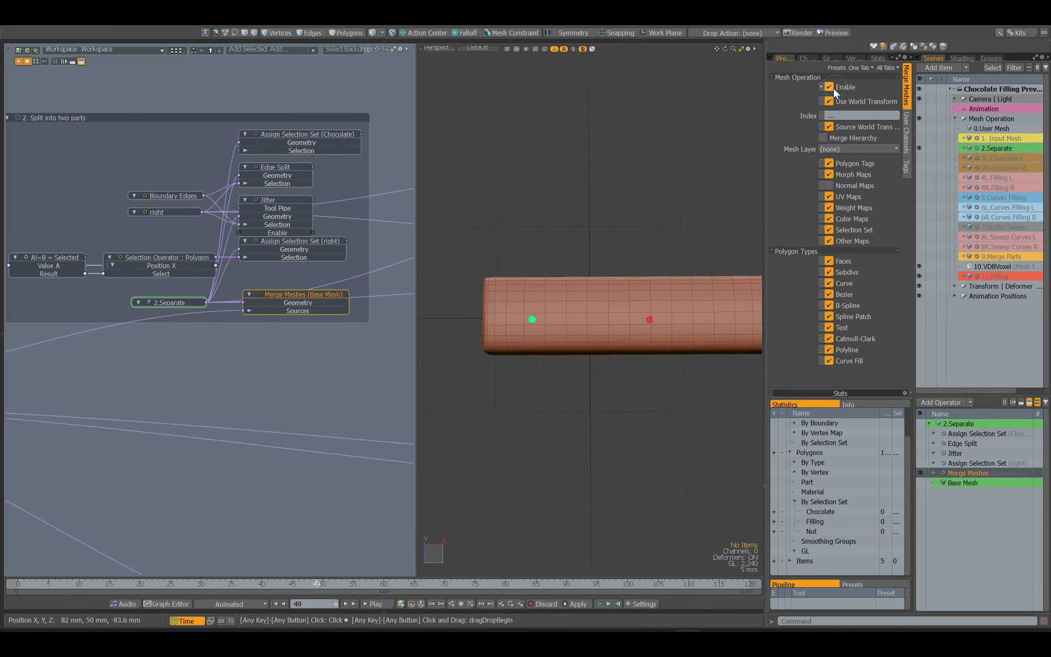
{"action": "left_click_drag", "start_coordinate": [593, 274], "coordinate": [574, 286], "text": "alt"}
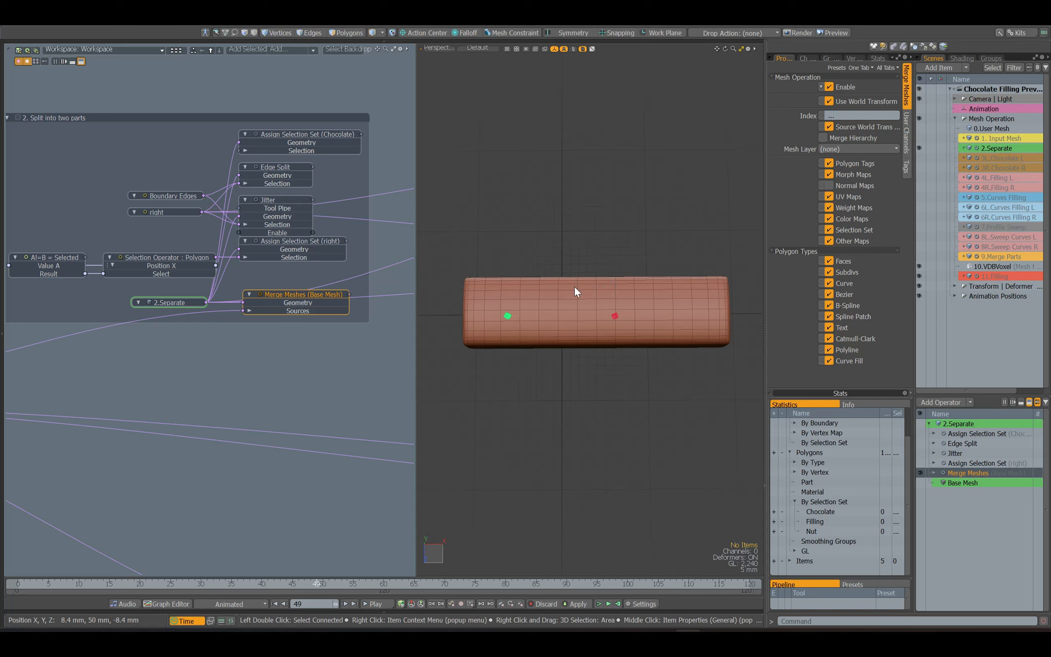
Enable the Assign Selection Set (right) operation and inspect its polygon selection operator and the comparison node driving it
{"action": "left_click_drag", "start_coordinate": [282, 243], "coordinate": [282, 251]}
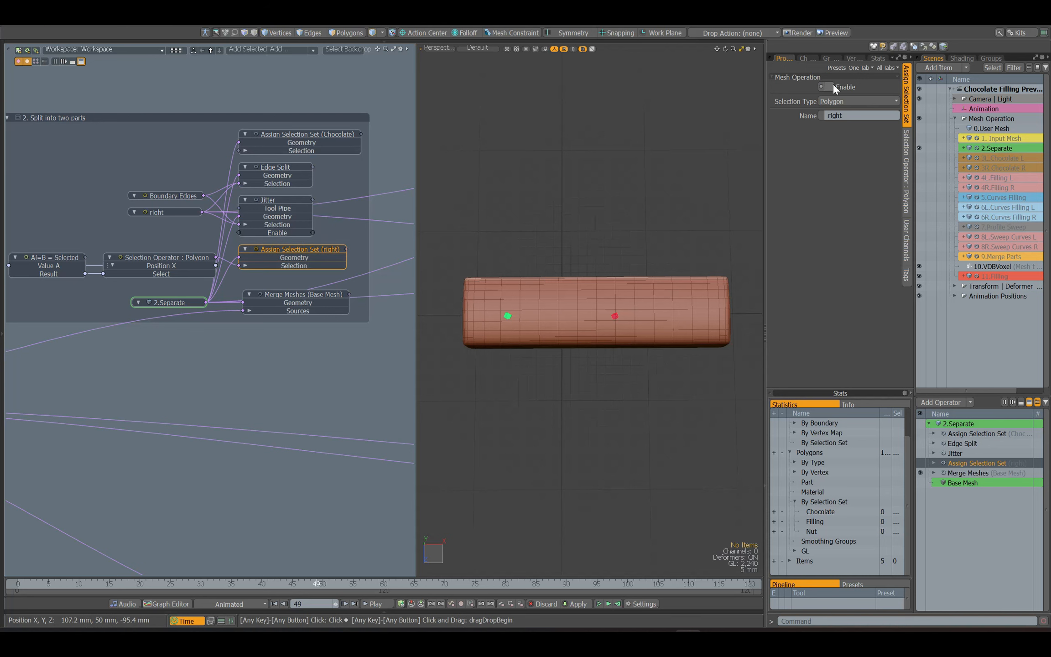
{"action": "left_click", "coordinate": [121, 258]}
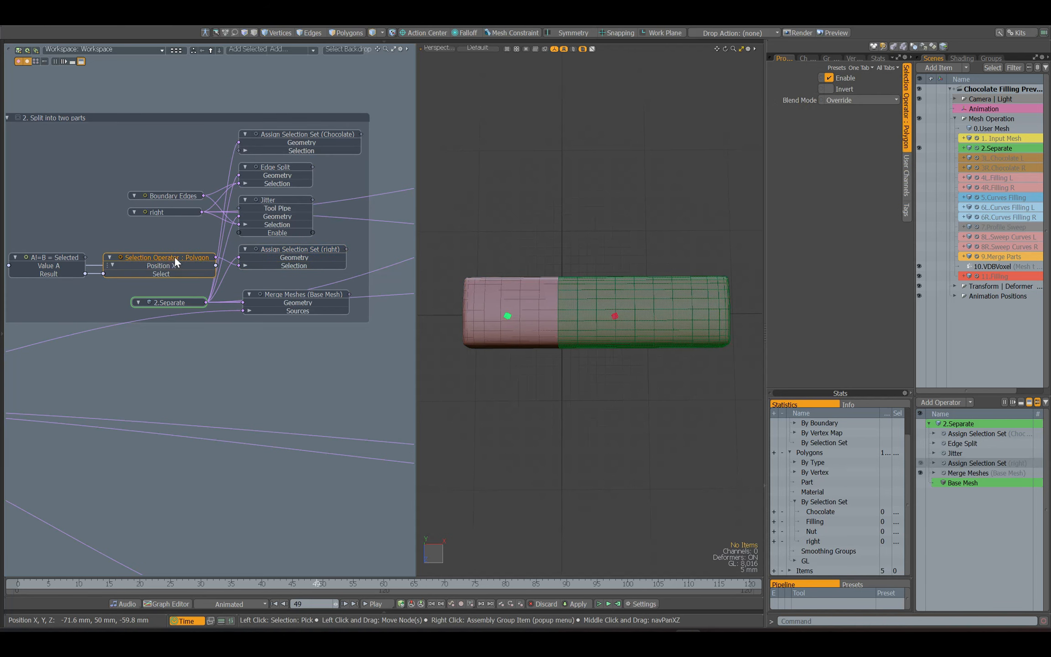
{"action": "left_click", "coordinate": [54, 258]}
{"action": "left_click", "coordinate": [858, 77]}
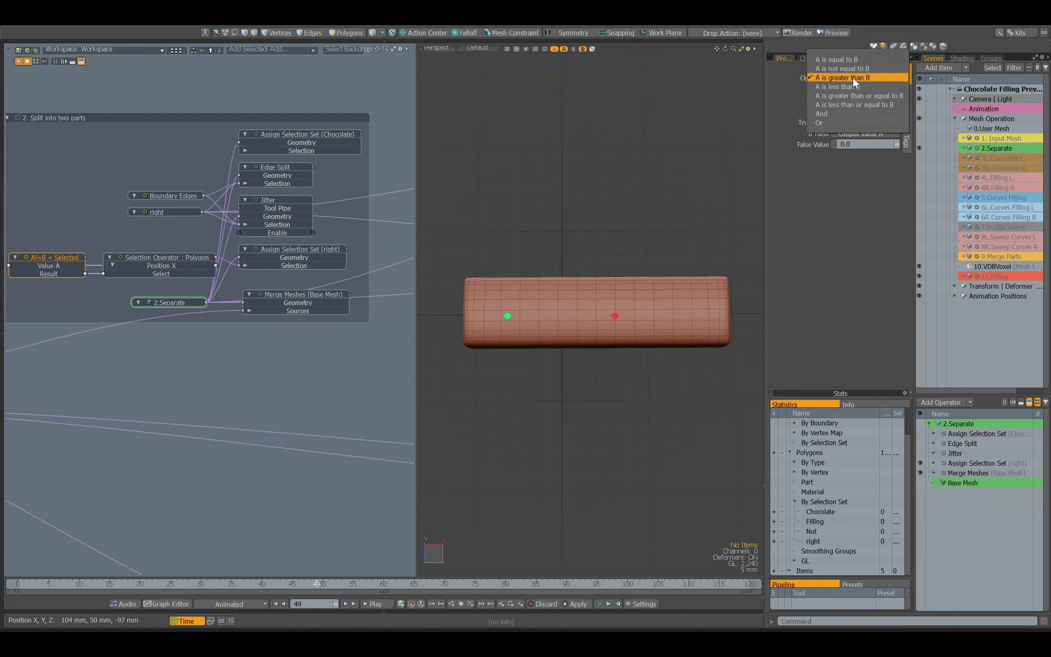
{"action": "left_click", "coordinate": [860, 98]}
{"action": "left_click", "coordinate": [177, 257]}
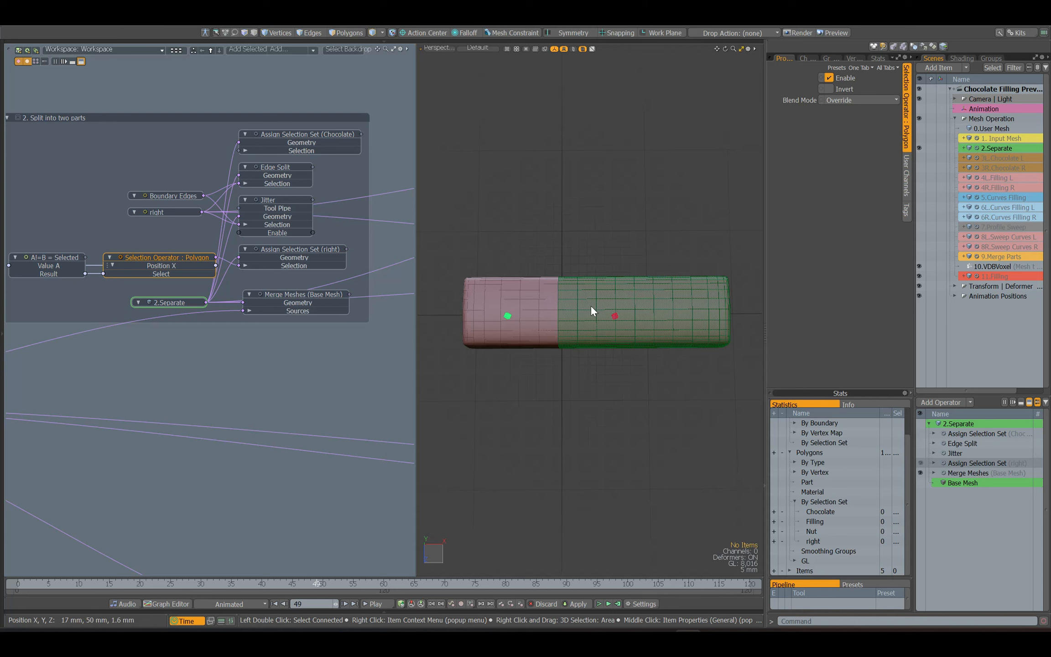
Enable the Jitter operation on the boundary edges of the 2.Separate mesh
{"action": "left_click", "coordinate": [273, 200]}
{"action": "left_click_drag", "start_coordinate": [495, 305], "coordinate": [586, 255], "text": "ctrl+alt"}
{"action": "left_click", "coordinate": [857, 88]}
{"action": "left_click_drag", "start_coordinate": [548, 323], "coordinate": [584, 322], "text": "ctrl+alt"}
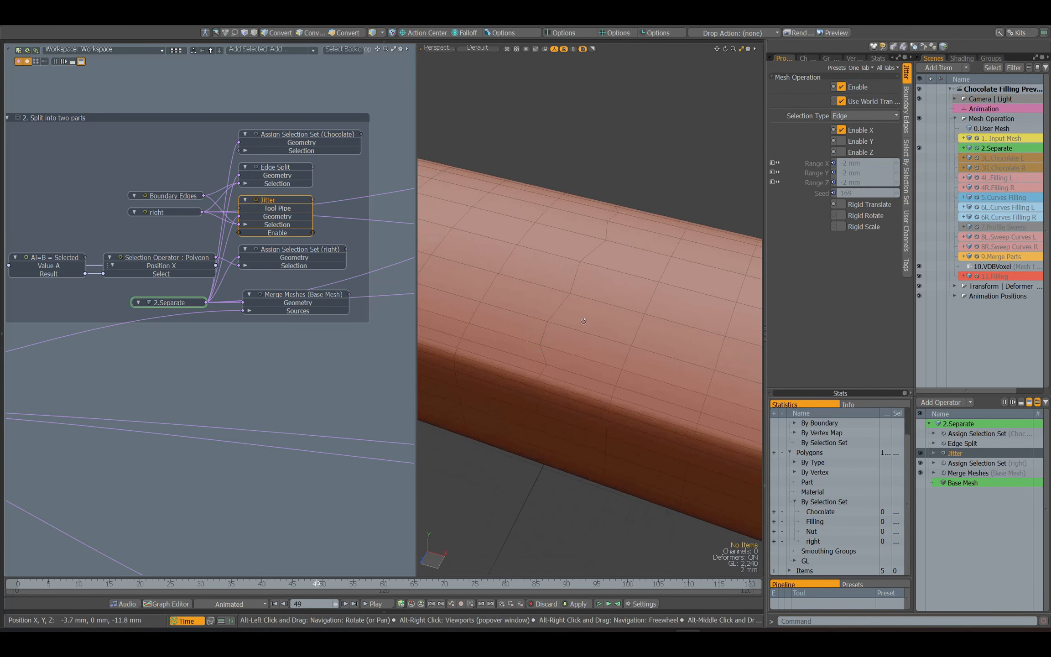
Select the edge loop along the seam and toggle the jitter's X axis off and on to compare the edge shapes
{"action": "key", "text": "2"}
{"action": "double_click", "coordinate": [587, 305]}
{"action": "left_click", "coordinate": [842, 130]}
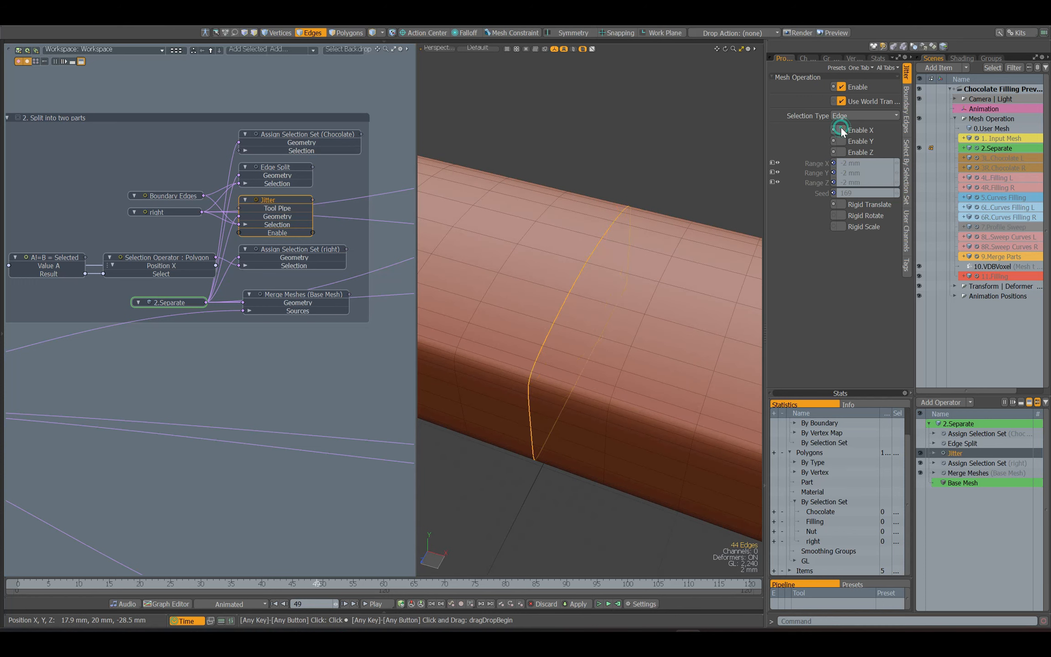
{"action": "left_click", "coordinate": [842, 130]}
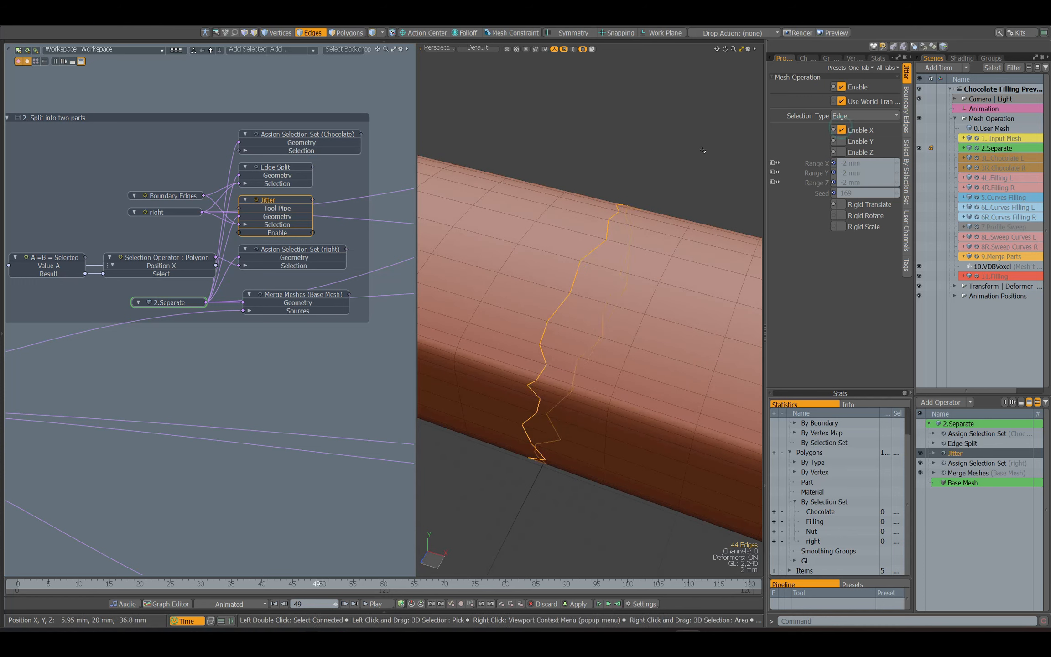
Check which polygons the right selection set holds by selecting them, and return to edge selection
{"action": "left_click", "coordinate": [159, 213]}
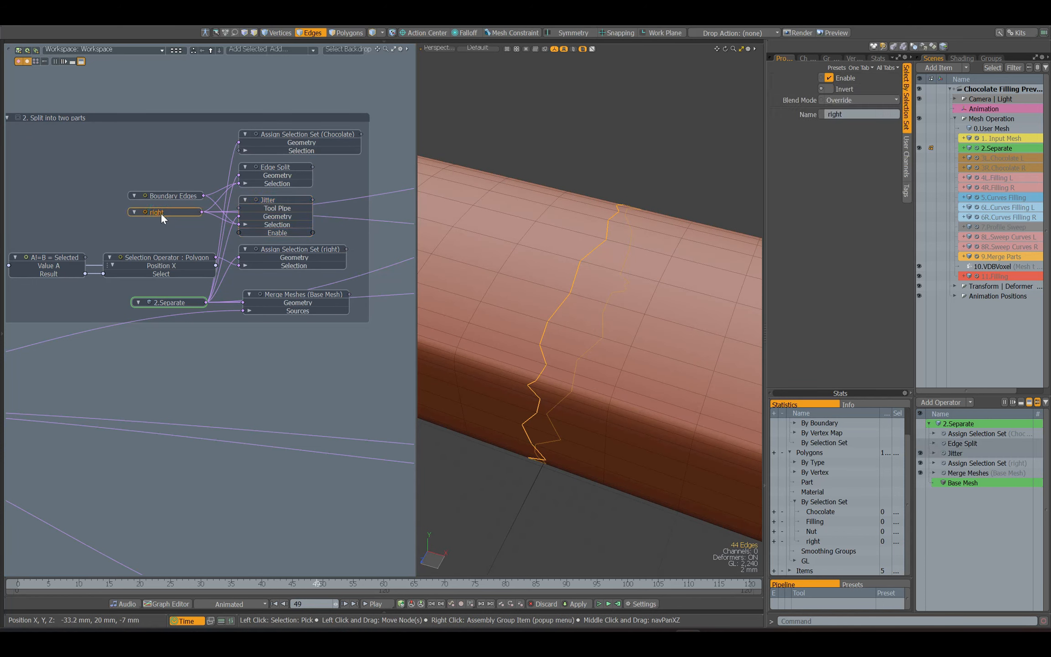
{"action": "left_click", "coordinate": [774, 541]}
{"action": "scroll", "coordinate": [577, 340], "scroll_direction": "down", "scroll_amount": 2}
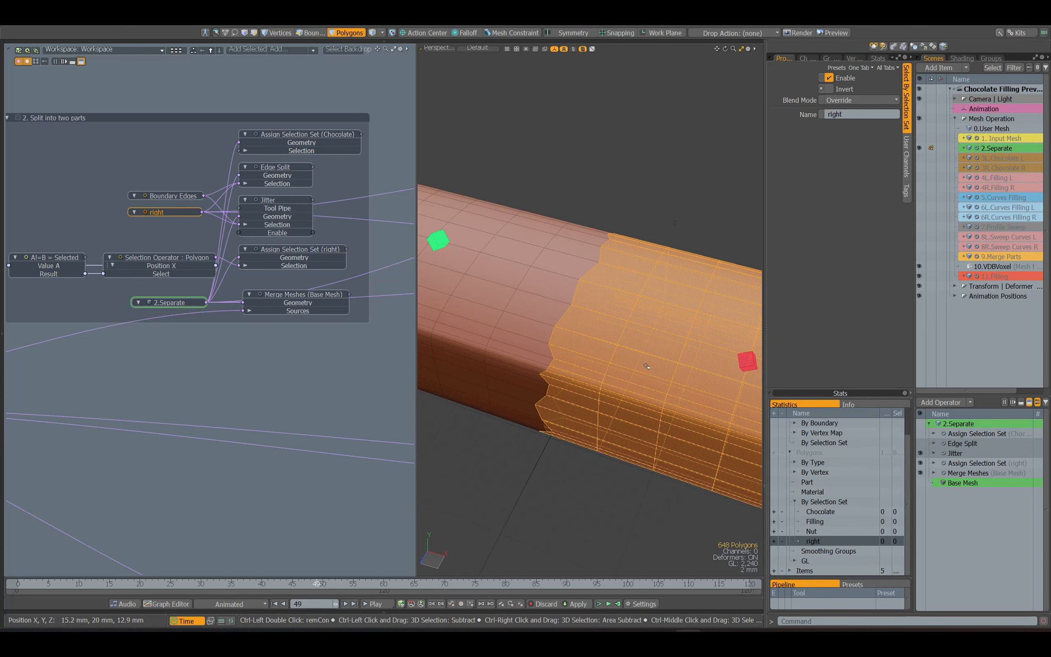
{"action": "left_click", "coordinate": [310, 32]}
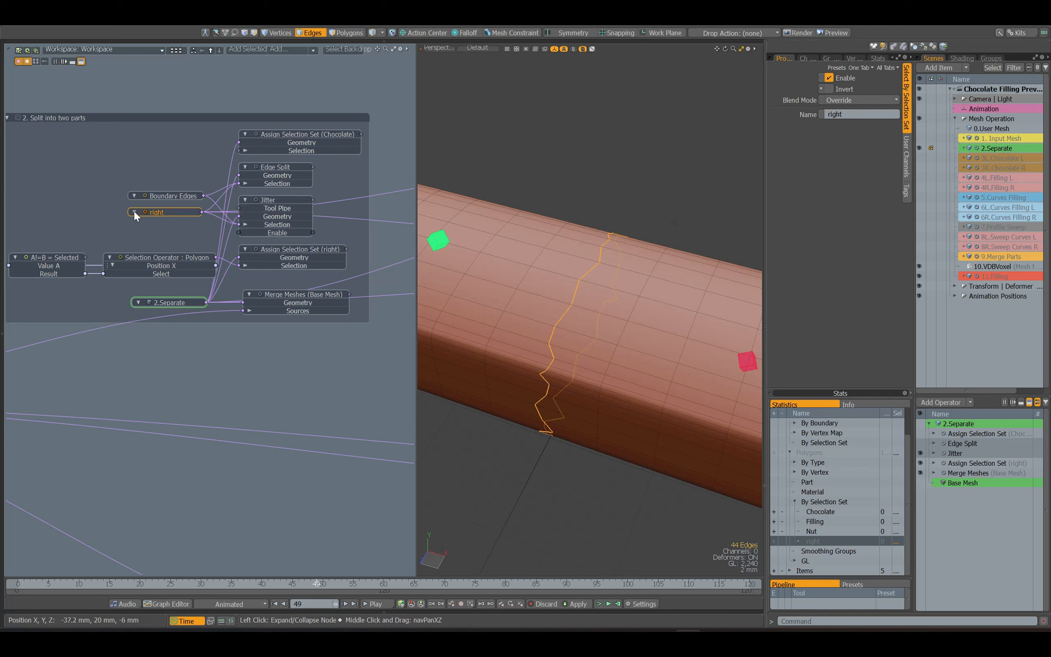
Enable the Edge Split operation and select the connected polygons of the right half to check the separation
{"action": "left_click", "coordinate": [240, 180]}
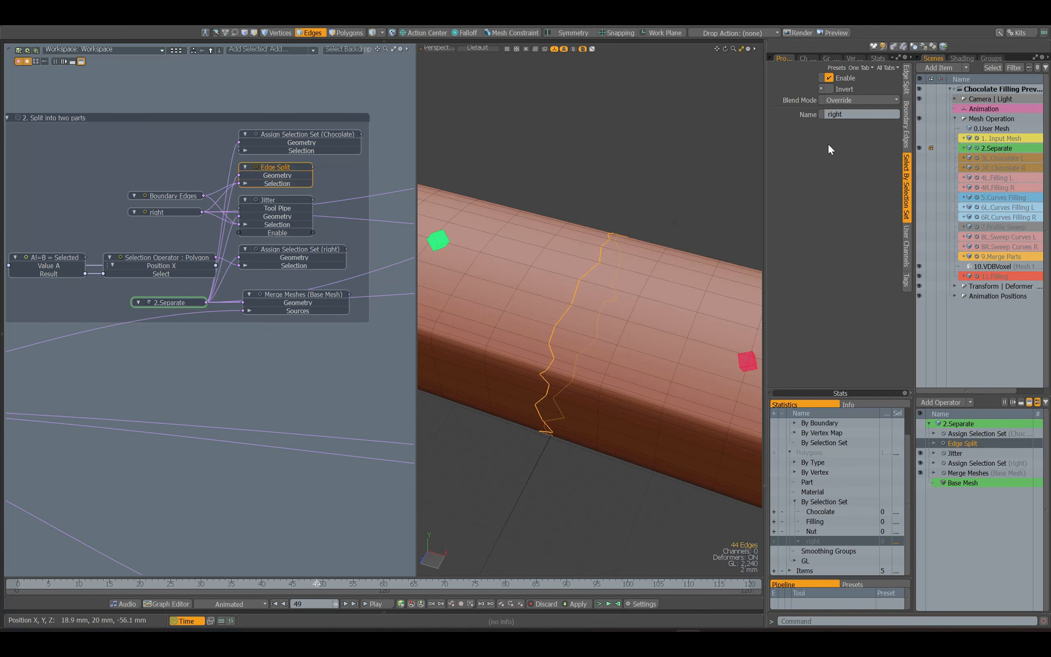
{"action": "key", "text": "3"}
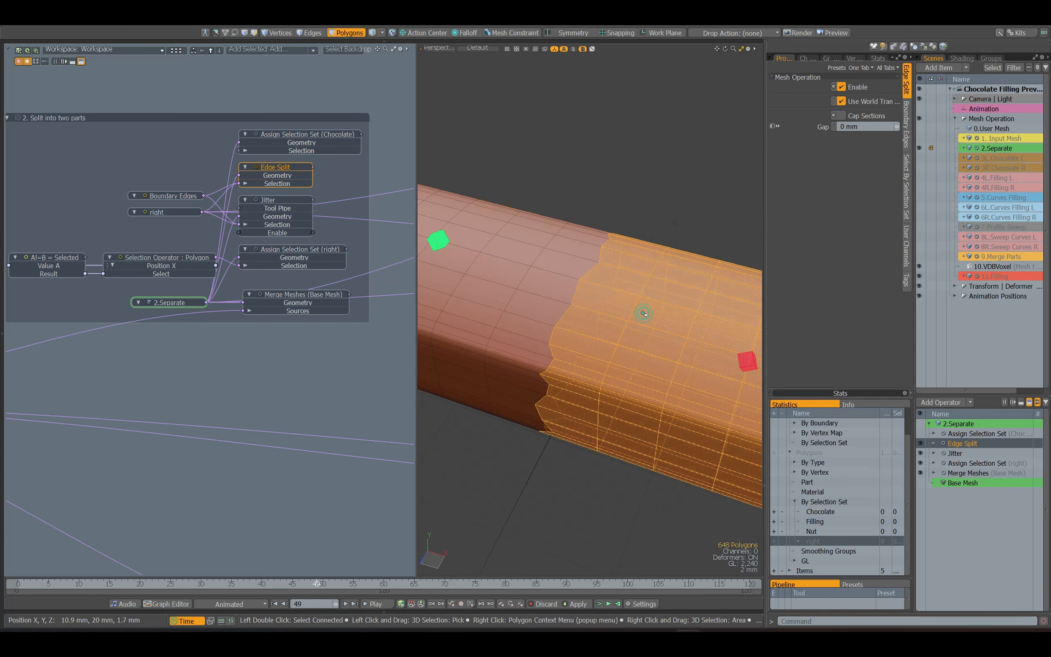
{"action": "left_click", "coordinate": [631, 309]}
{"action": "double_click", "coordinate": [632, 309]}
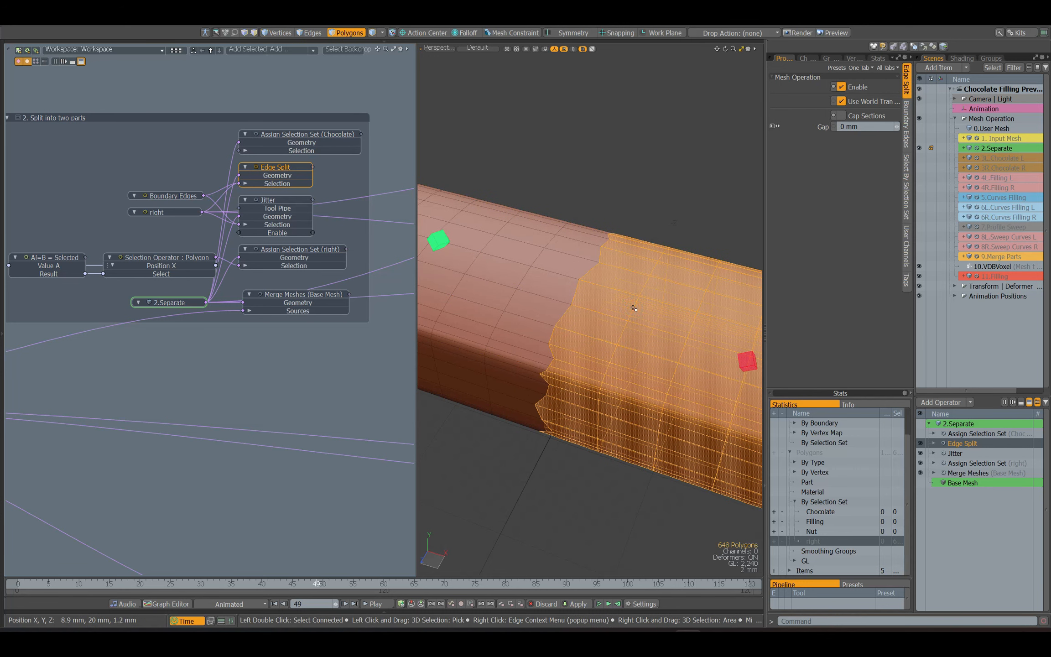
Enable the Assign Selection Set (Chocolate) operation and clear the polygon selection
{"action": "left_click", "coordinate": [313, 139]}
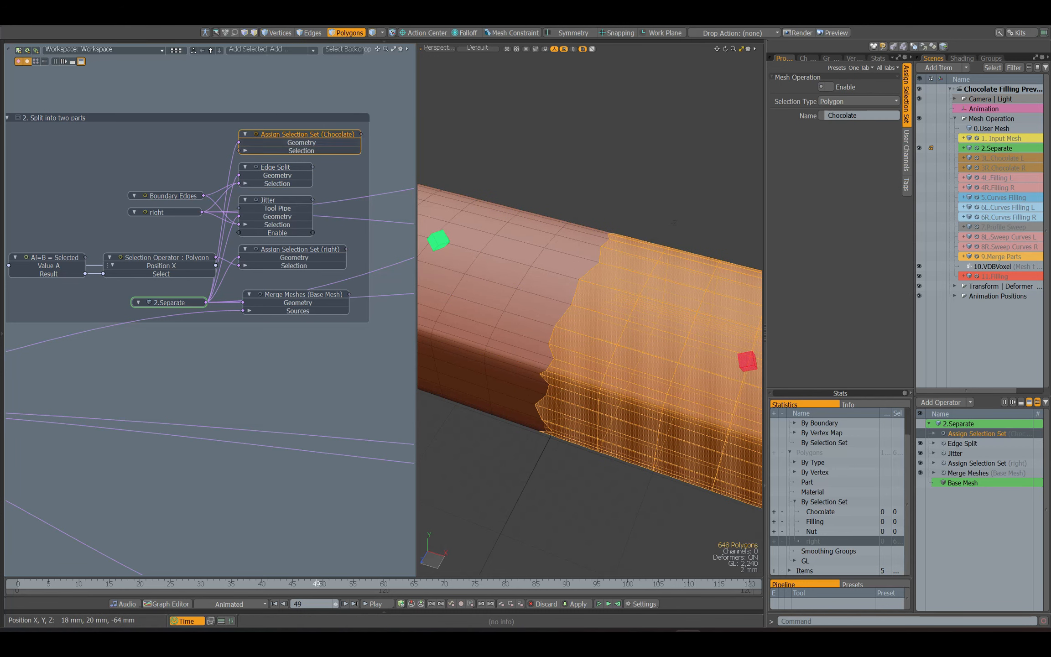
{"action": "left_click", "coordinate": [829, 87]}
{"action": "left_click", "coordinate": [715, 168]}
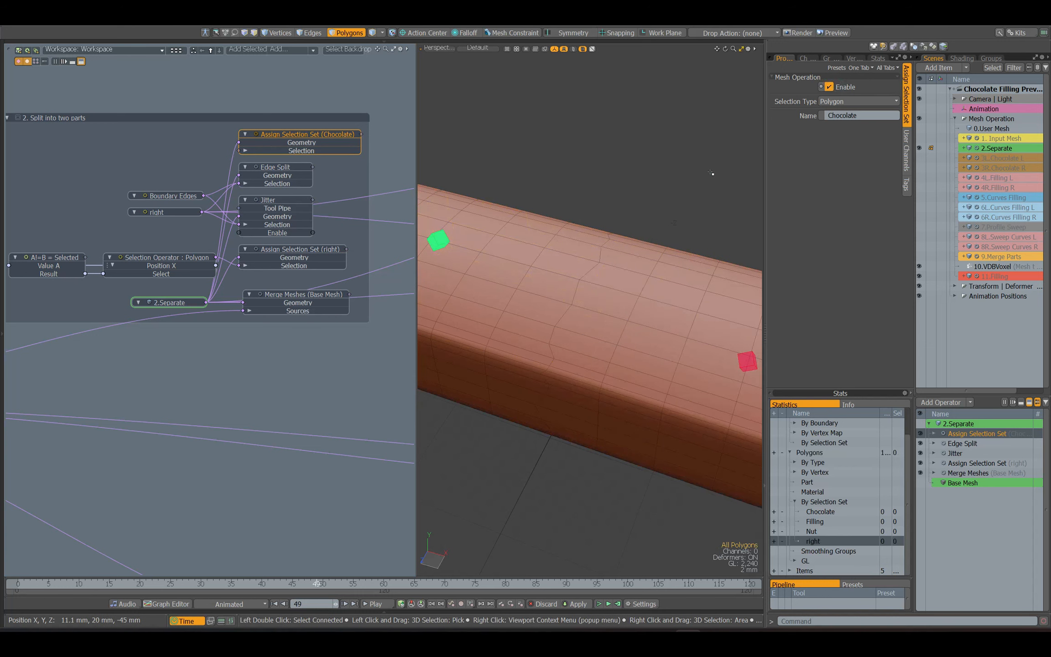
Add a shader tree group with polygon tag type Selection Set and polygon tag Chocolate, and return to the scene items
{"action": "left_click", "coordinate": [956, 58]}
{"action": "left_click", "coordinate": [998, 73]}
{"action": "left_click", "coordinate": [994, 97]}
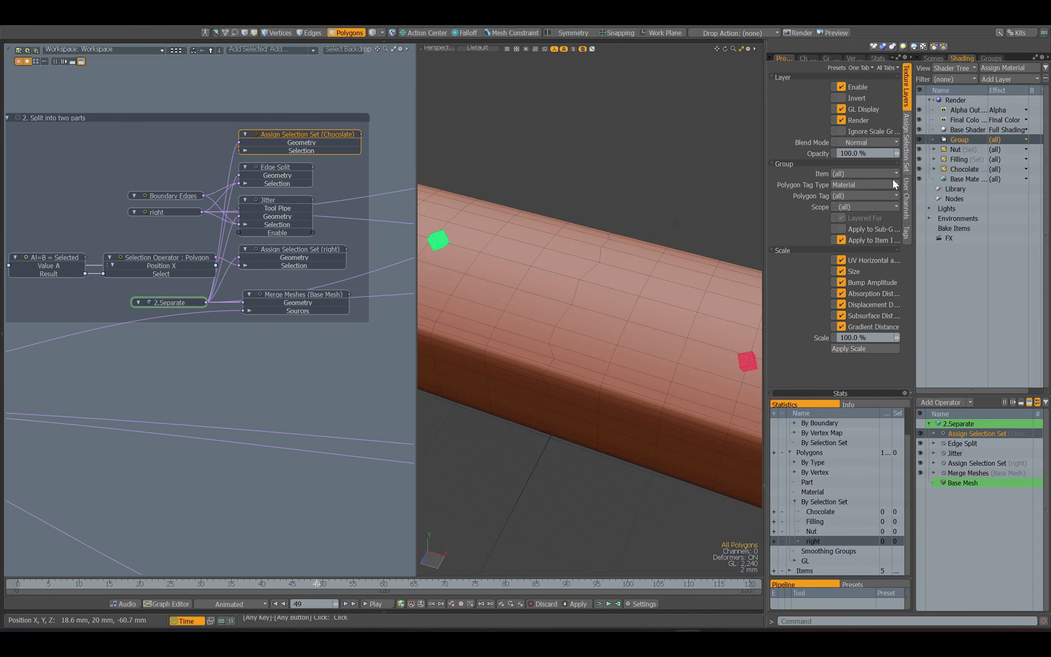
{"action": "left_click", "coordinate": [865, 196]}
{"action": "left_click", "coordinate": [867, 205]}
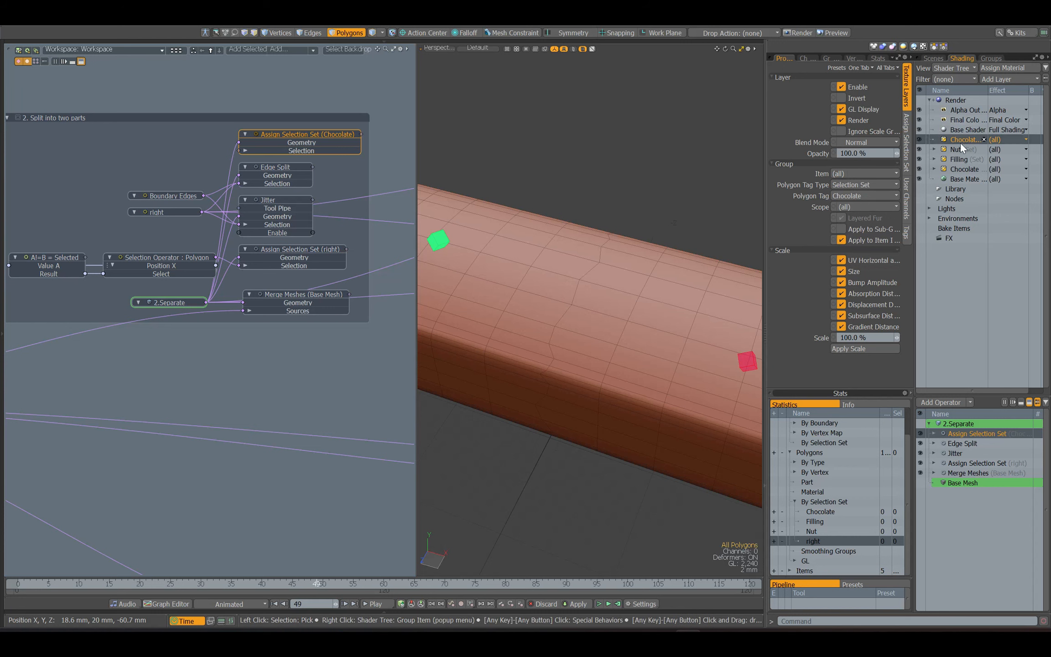
{"action": "left_click", "coordinate": [934, 58]}
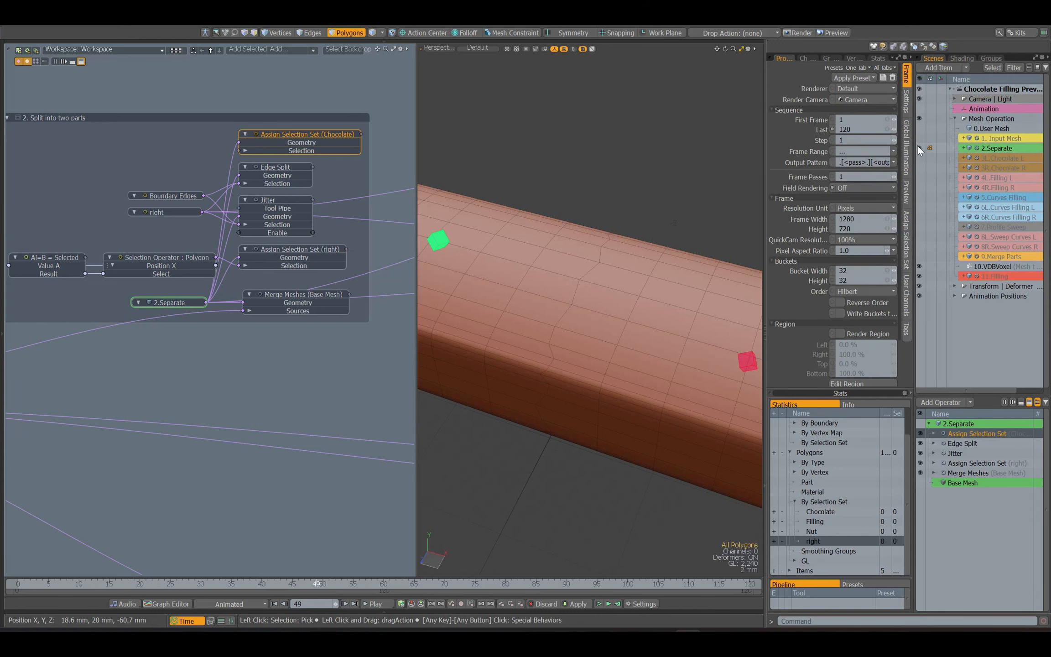
Show the 3L.Chocolate L and 3R.Chocolate R meshes in place of 2.Separate and locate their nodes in the schematic
{"action": "left_click", "coordinate": [985, 158]}
{"action": "left_click_drag", "start_coordinate": [985, 158], "coordinate": [982, 167]}
{"action": "left_click", "coordinate": [921, 169]}
{"action": "left_click_drag", "start_coordinate": [410, 253], "coordinate": [143, 303], "text": "alt+shift"}
{"action": "left_click", "coordinate": [84, 353]}
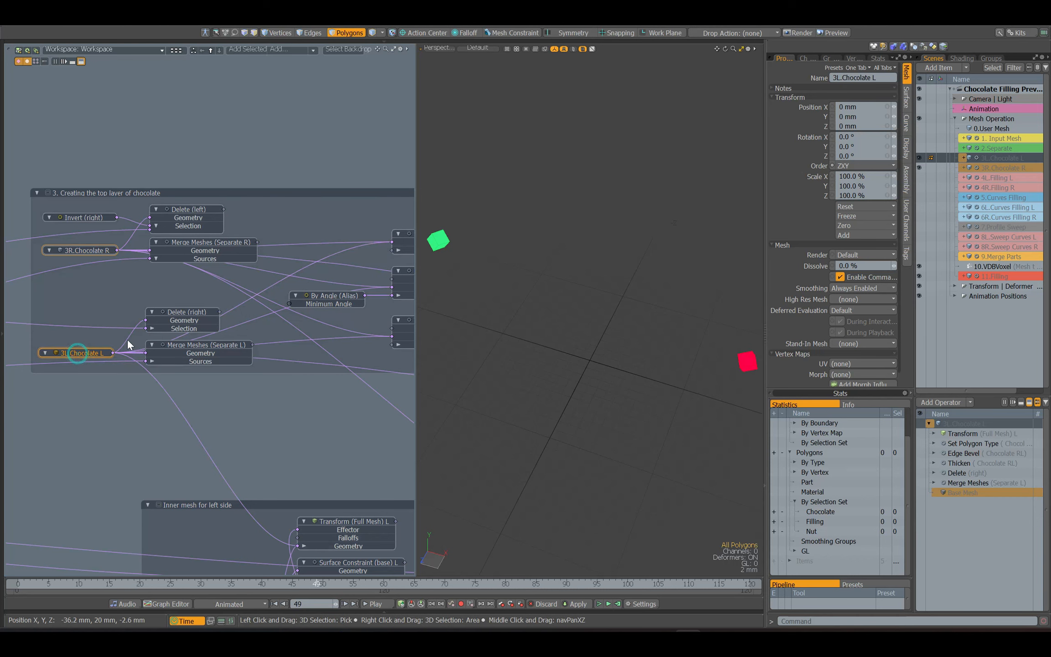
{"action": "left_click", "coordinate": [87, 250]}
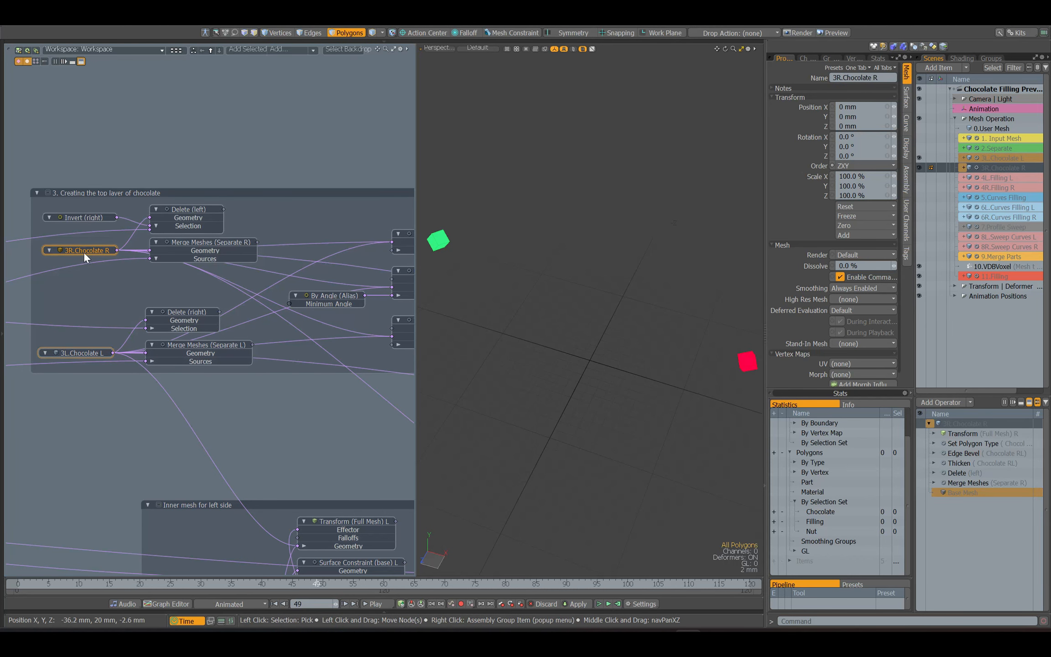
{"action": "left_click", "coordinate": [81, 351]}
Enable the Merge Meshes (Separate L) and Delete (right) operations on 3L.Chocolate L to keep only its left half
{"action": "left_click", "coordinate": [179, 350]}
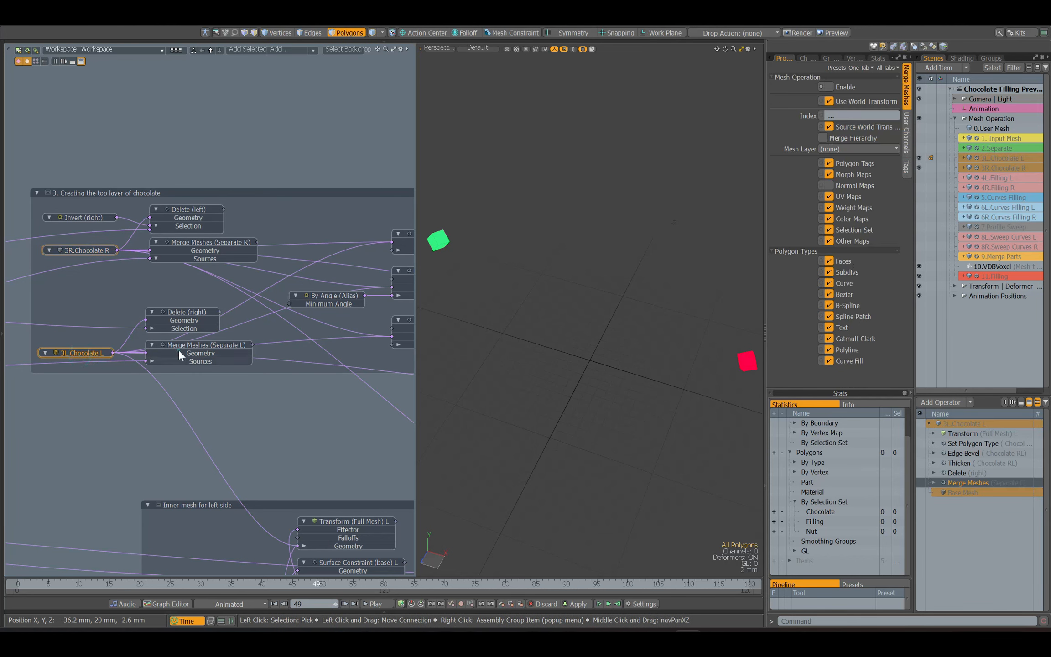
{"action": "left_click", "coordinate": [828, 87]}
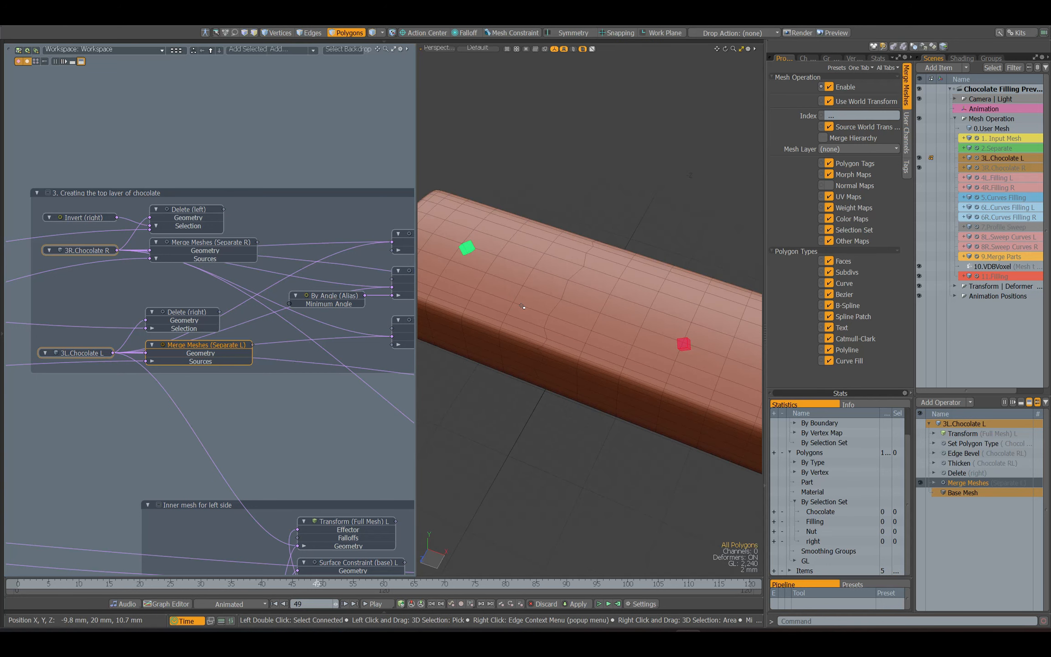
{"action": "left_click", "coordinate": [198, 315]}
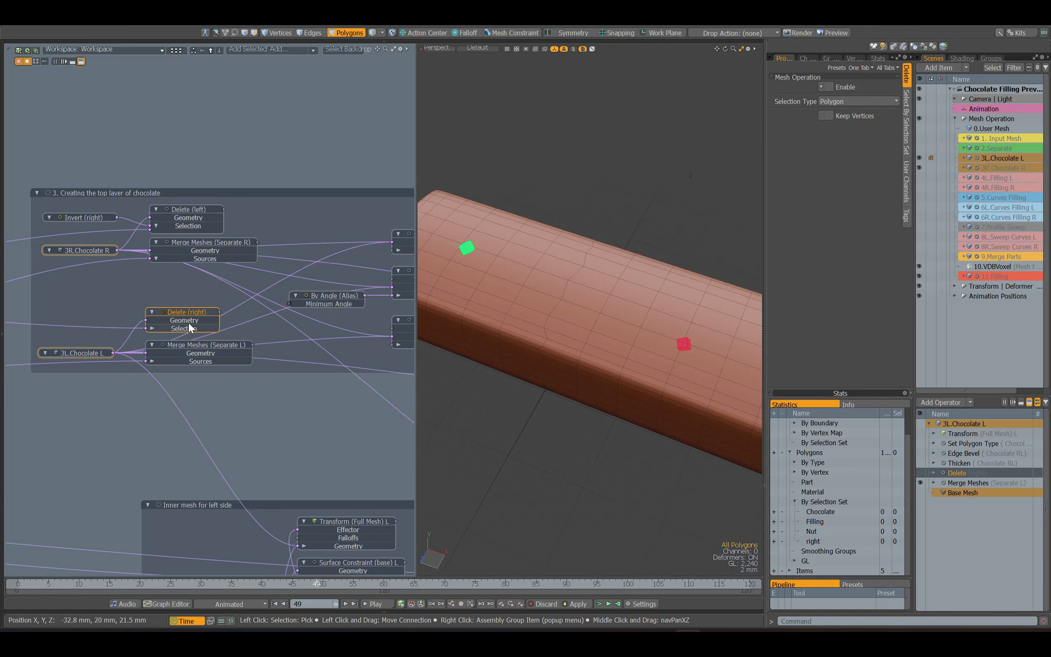
{"action": "left_click", "coordinate": [828, 87]}
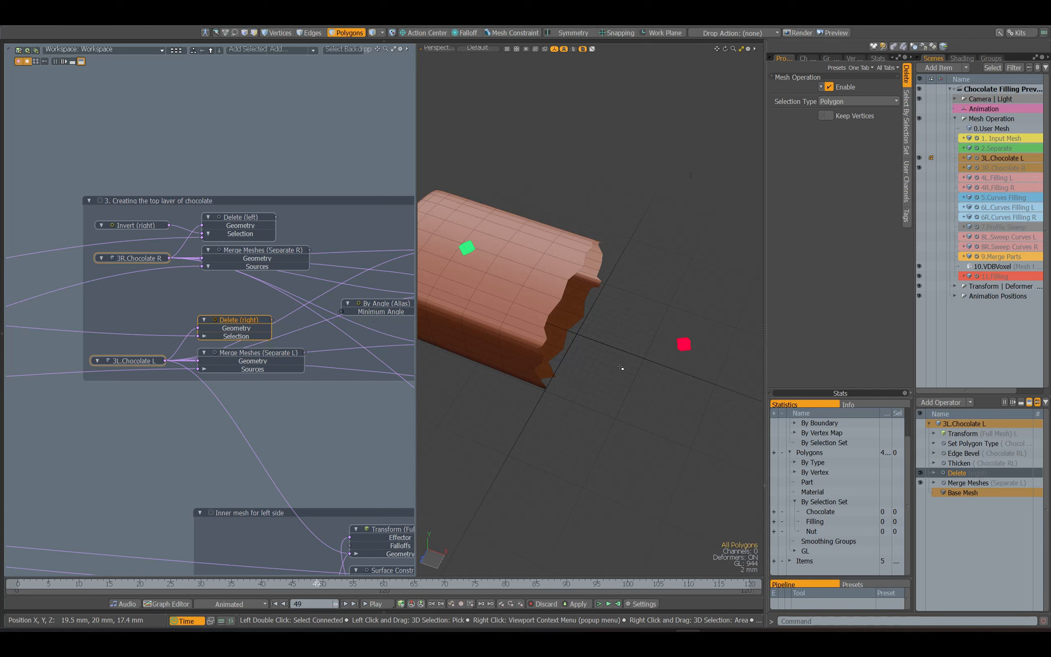
Enable the Merge Meshes (Separate R) and Delete (left) operations on 3R.Chocolate R, and inspect the Invert (right) selection
{"action": "left_click", "coordinate": [134, 258]}
{"action": "left_click", "coordinate": [263, 250]}
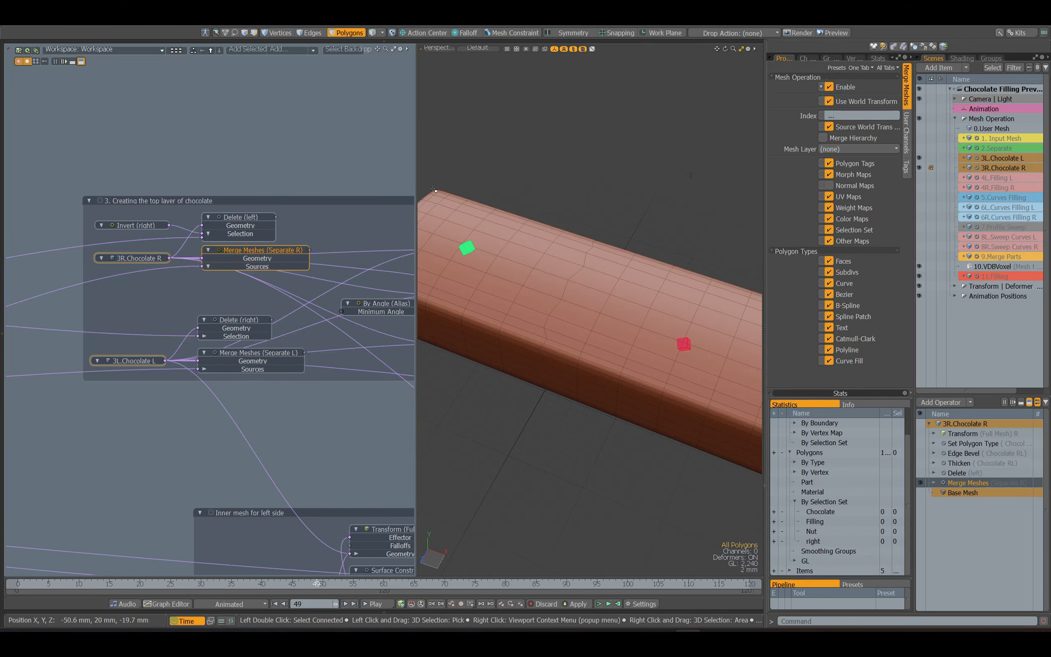
{"action": "left_click", "coordinate": [147, 226]}
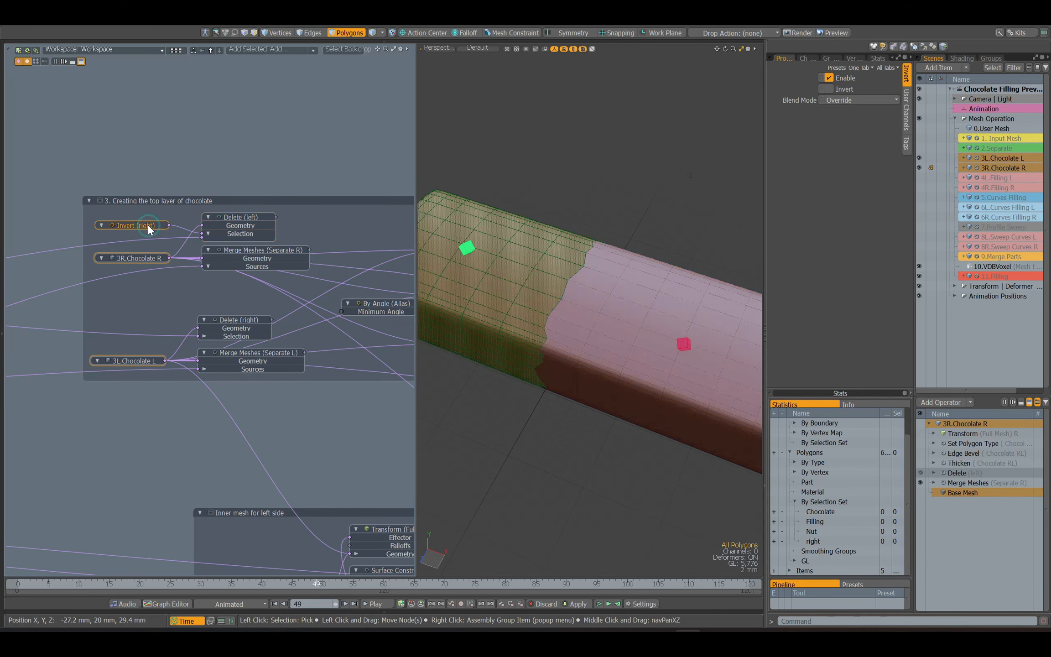
Select both the 3R.Chocolate R and 3L.Chocolate L meshes, and select the connected polygons of the right half
{"action": "left_click", "coordinate": [137, 259]}
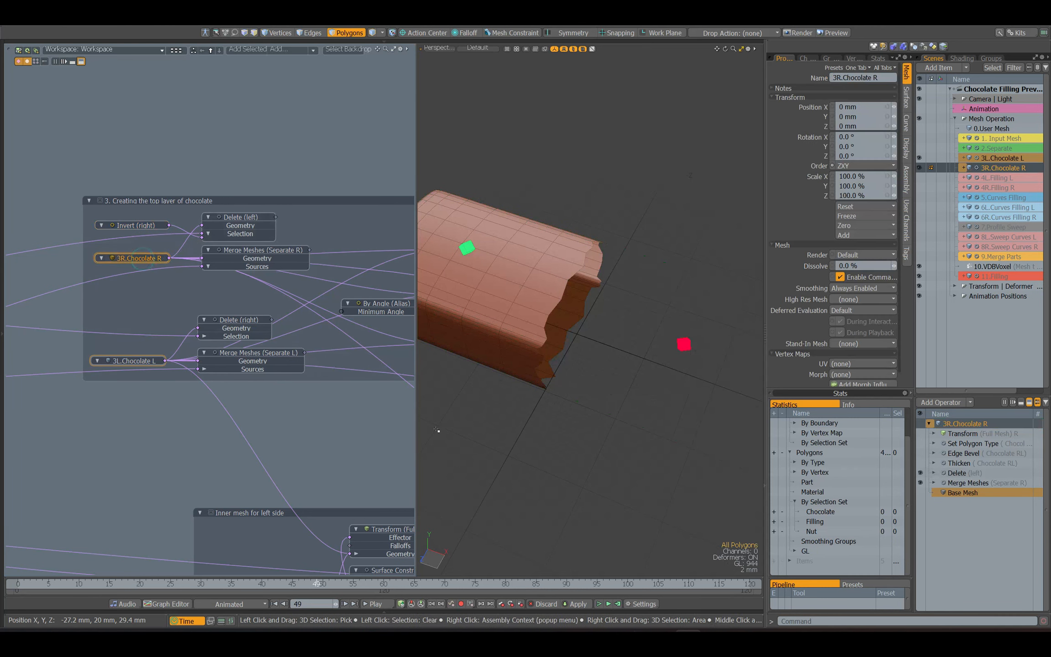
{"action": "left_click", "coordinate": [137, 361], "text": "shift"}
{"action": "double_click", "coordinate": [634, 319]}
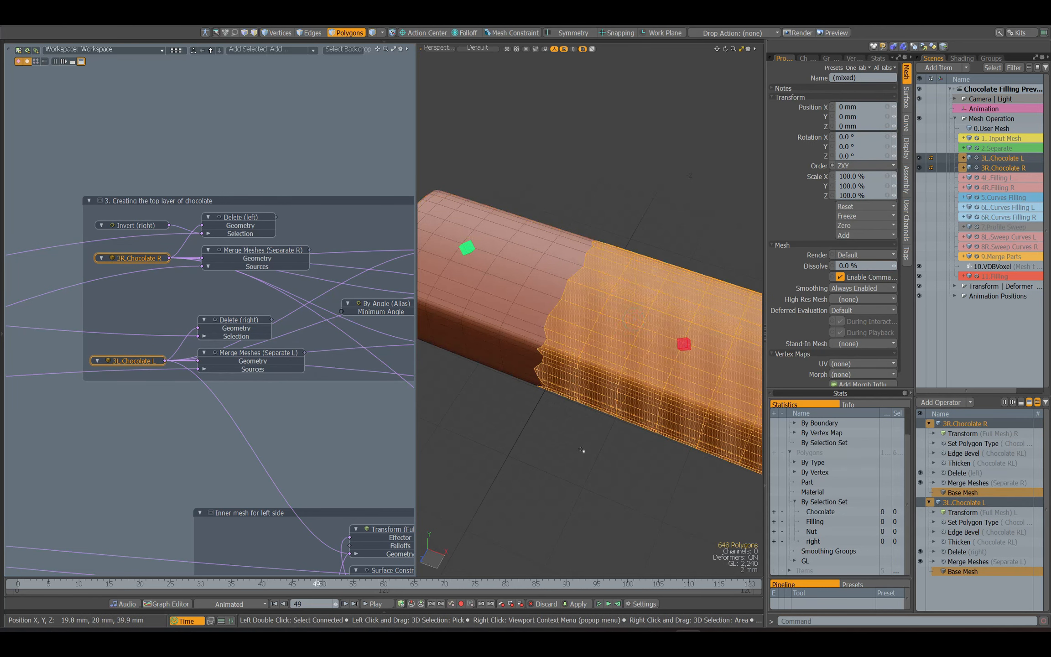
Enable the Thicken (Chocolate RL) operation shared by both chocolate halves and inspect the resulting walls in wireframe
{"action": "left_click", "coordinate": [582, 450]}
{"action": "left_click_drag", "start_coordinate": [378, 401], "coordinate": [211, 407], "text": "alt"}
{"action": "left_click_drag", "start_coordinate": [358, 218], "coordinate": [281, 377]}
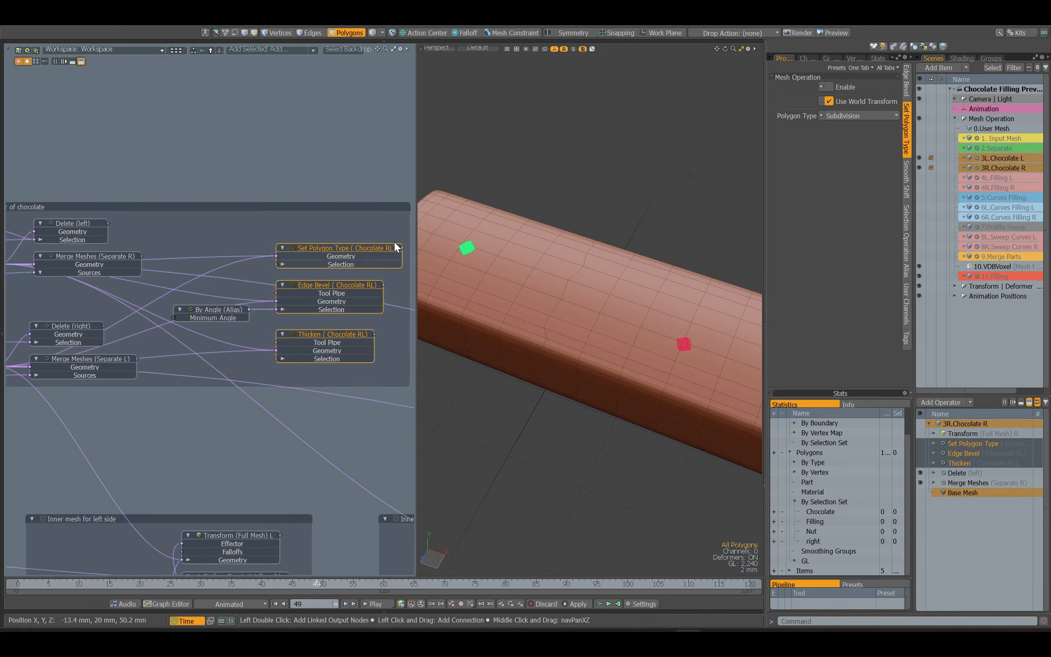
{"action": "left_click", "coordinate": [337, 335]}
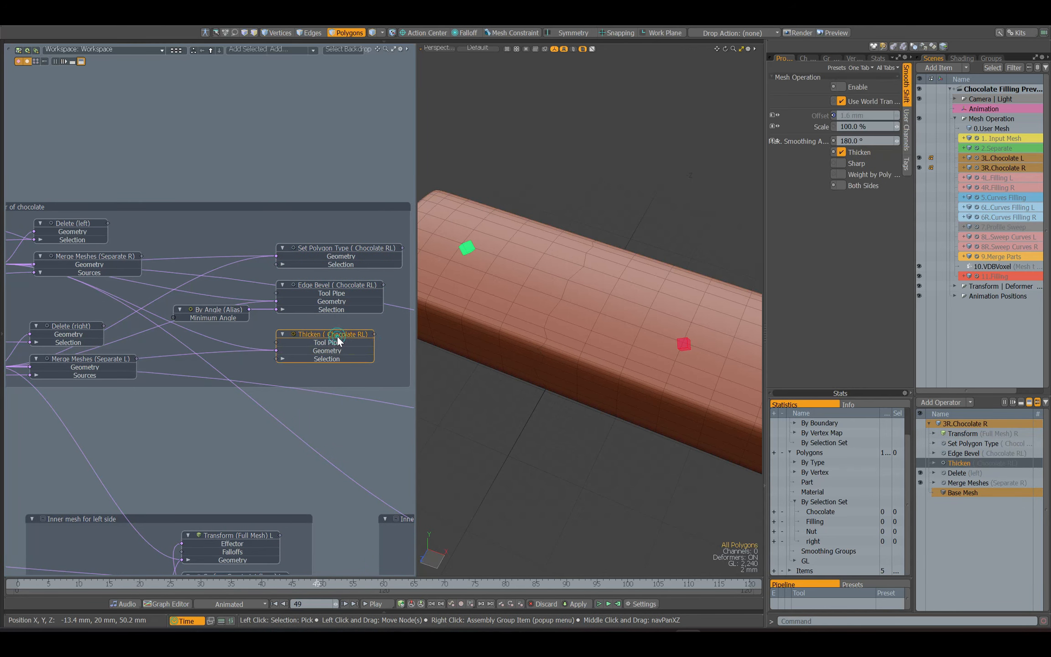
{"action": "left_click", "coordinate": [920, 463]}
{"action": "key", "text": "ctrl+2"}
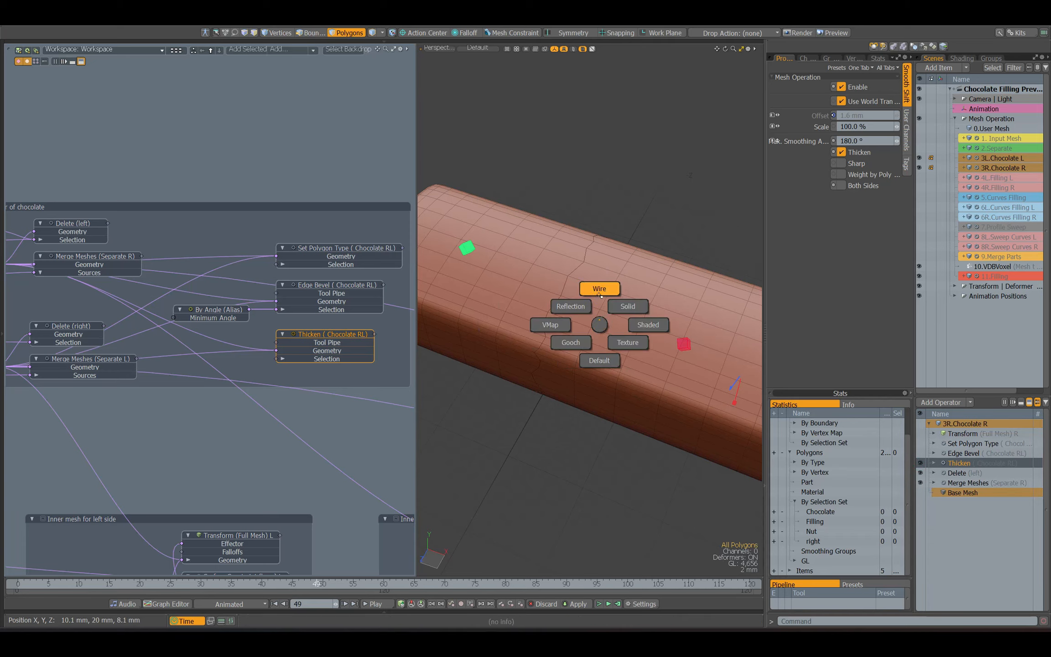
{"action": "left_click", "coordinate": [600, 290]}
{"action": "left_click_drag", "start_coordinate": [625, 336], "coordinate": [541, 311], "text": "alt"}
{"action": "left_click", "coordinate": [918, 461]}
{"action": "left_click", "coordinate": [918, 461]}
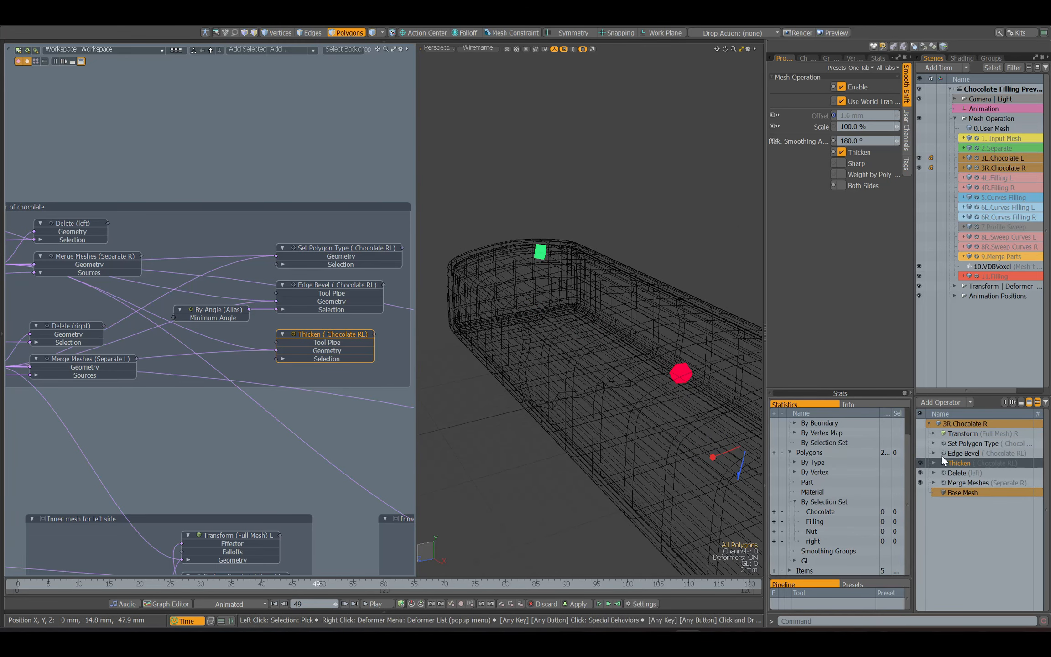
Enable the Edge Bevel (Chocolate RL) operation and compare the jagged seam with it off and on in default shading
{"action": "left_click", "coordinate": [960, 451]}
{"action": "left_click", "coordinate": [920, 453]}
{"action": "key", "text": "ctrl+2"}
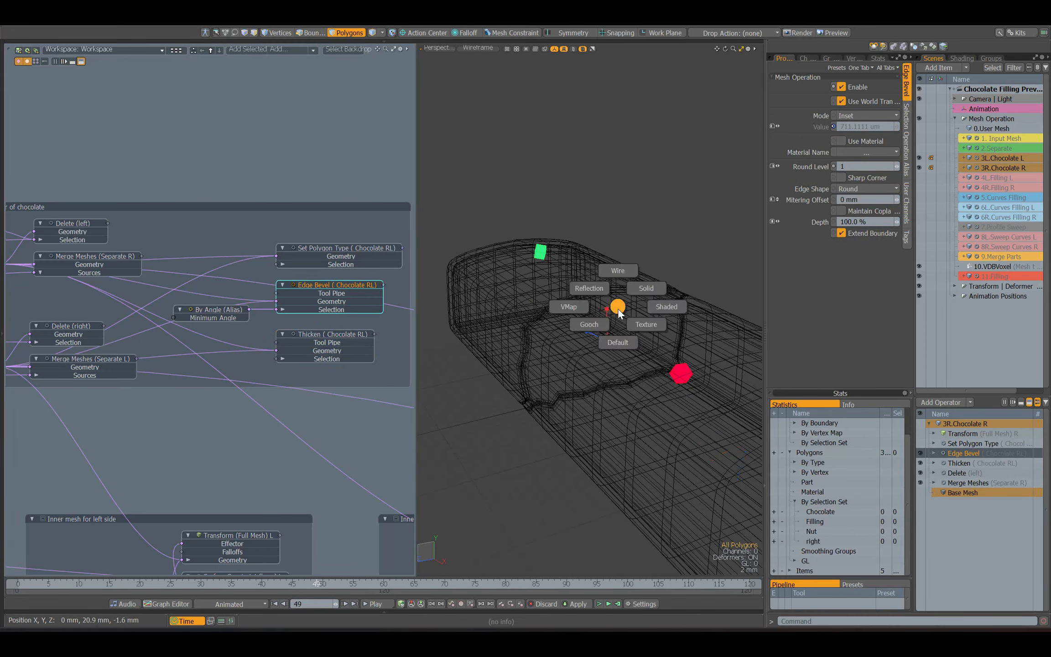
{"action": "left_click", "coordinate": [570, 307]}
{"action": "scroll", "coordinate": [566, 315], "scroll_direction": "up", "scroll_amount": 3}
{"action": "left_click_drag", "start_coordinate": [530, 315], "coordinate": [587, 316], "text": "alt"}
{"action": "left_click", "coordinate": [850, 87]}
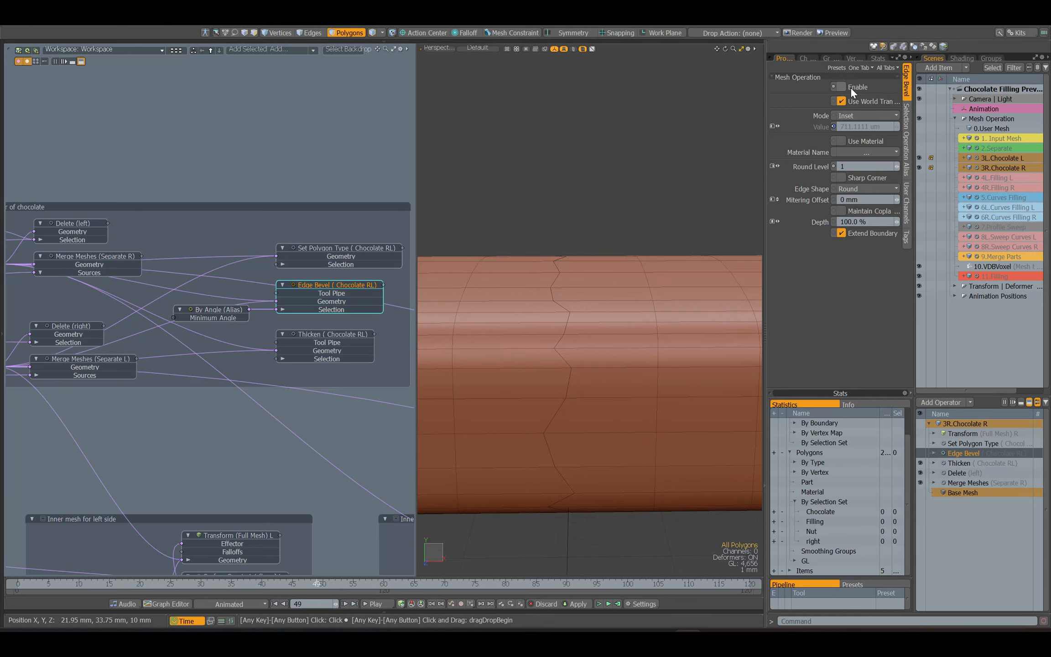
{"action": "left_click", "coordinate": [850, 88]}
Examine the By Angle (Alias) selection feeding the Edge Bevel and look at the beveled seam from an angle
{"action": "left_click", "coordinate": [214, 309]}
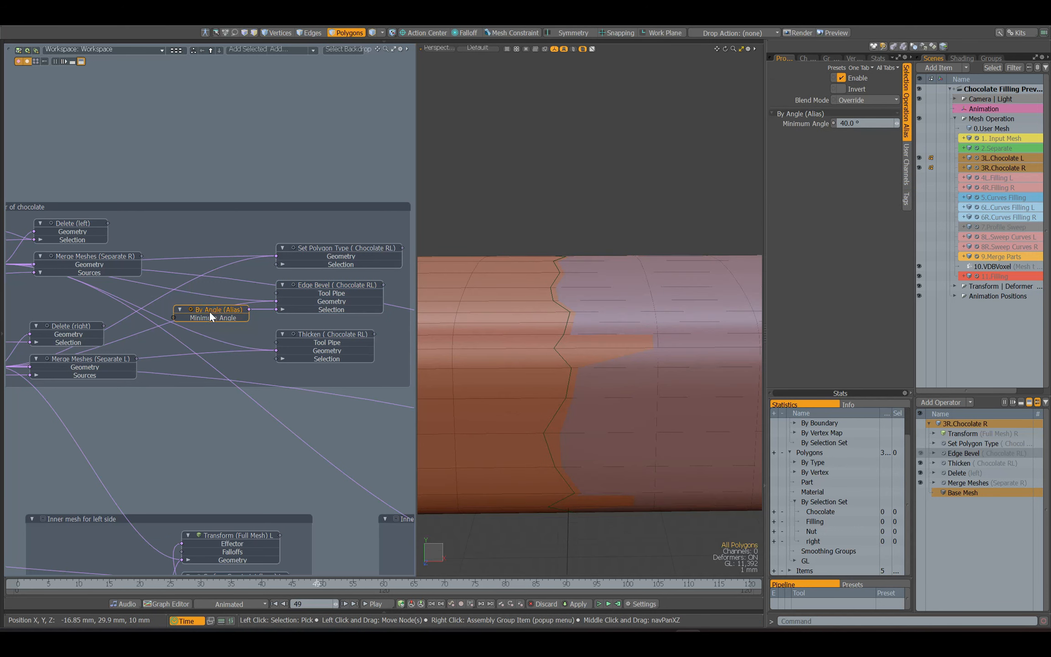
{"action": "left_click", "coordinate": [850, 123]}
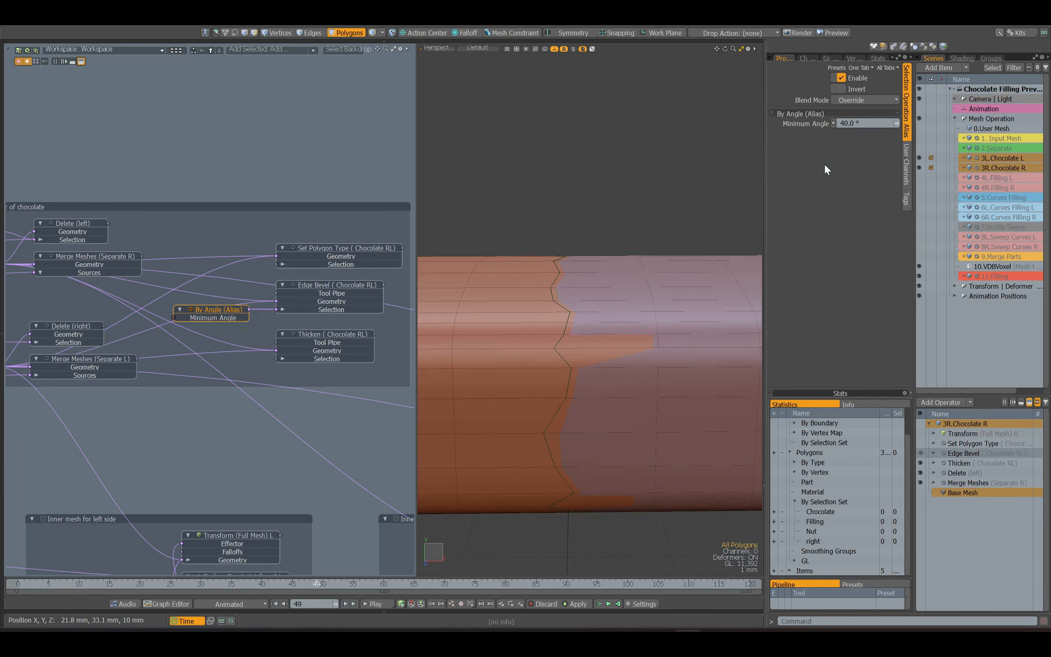
{"action": "left_click", "coordinate": [336, 285]}
{"action": "left_click_drag", "start_coordinate": [610, 269], "coordinate": [551, 283], "text": "alt"}
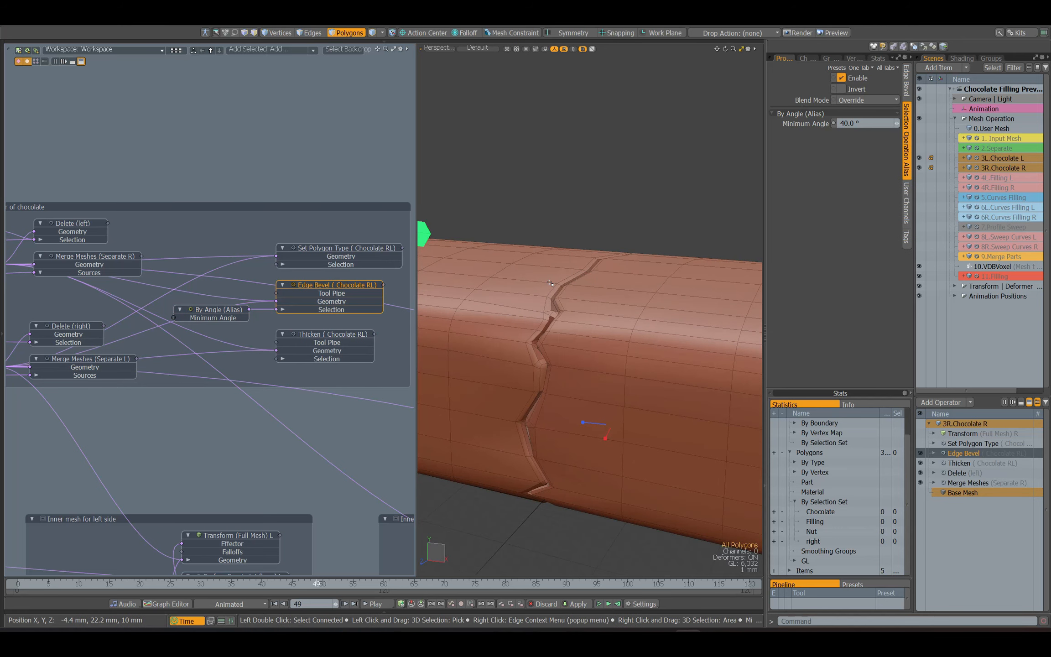
Enable the Set Polygon Type (Chocolate RL) operation with the Subdivision polygon type to smooth the chocolate halves
{"action": "left_click", "coordinate": [364, 260]}
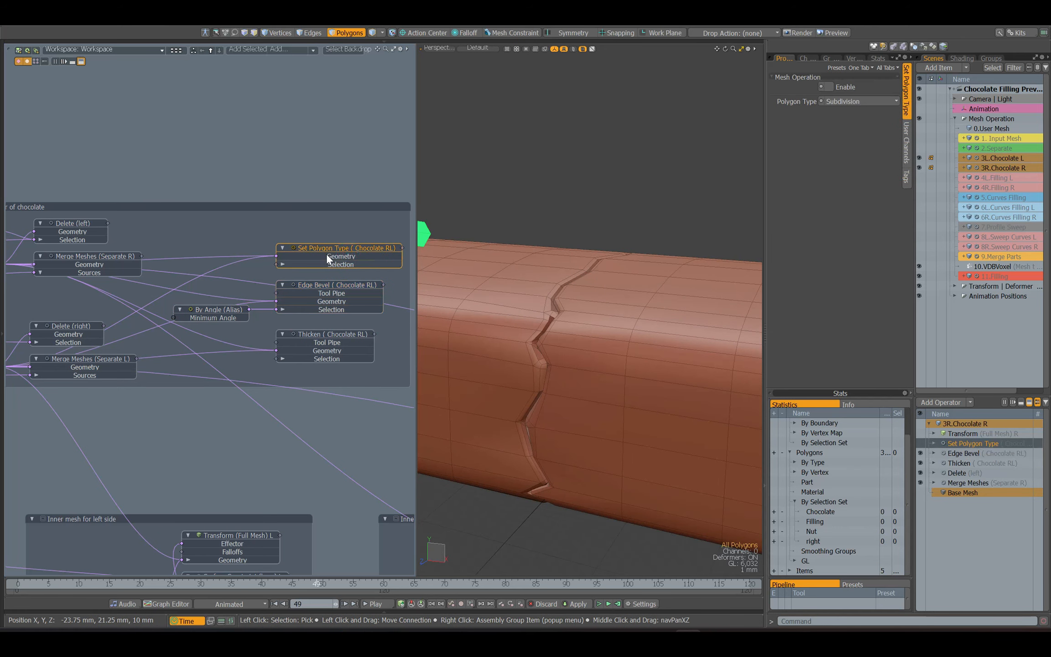
{"action": "left_click", "coordinate": [829, 87]}
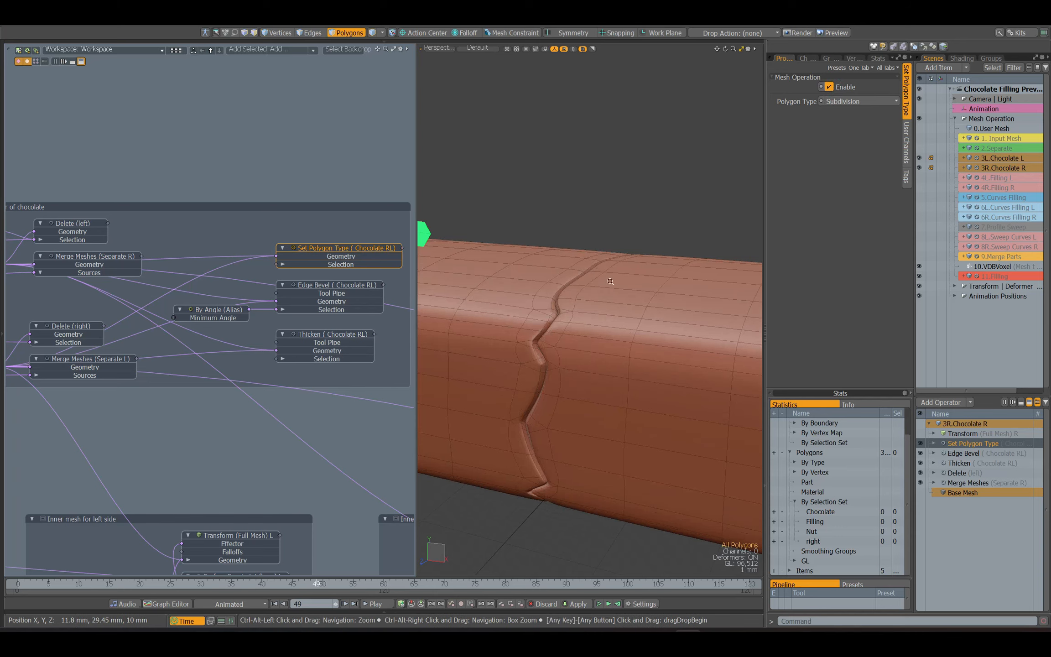
{"action": "left_click_drag", "start_coordinate": [610, 281], "coordinate": [568, 349], "text": "ctrl+alt"}
Enable the Transform (Full Mesh) deformers on 3R.Chocolate R and 3L.Chocolate L to pull the two halves apart
{"action": "left_click", "coordinate": [965, 435]}
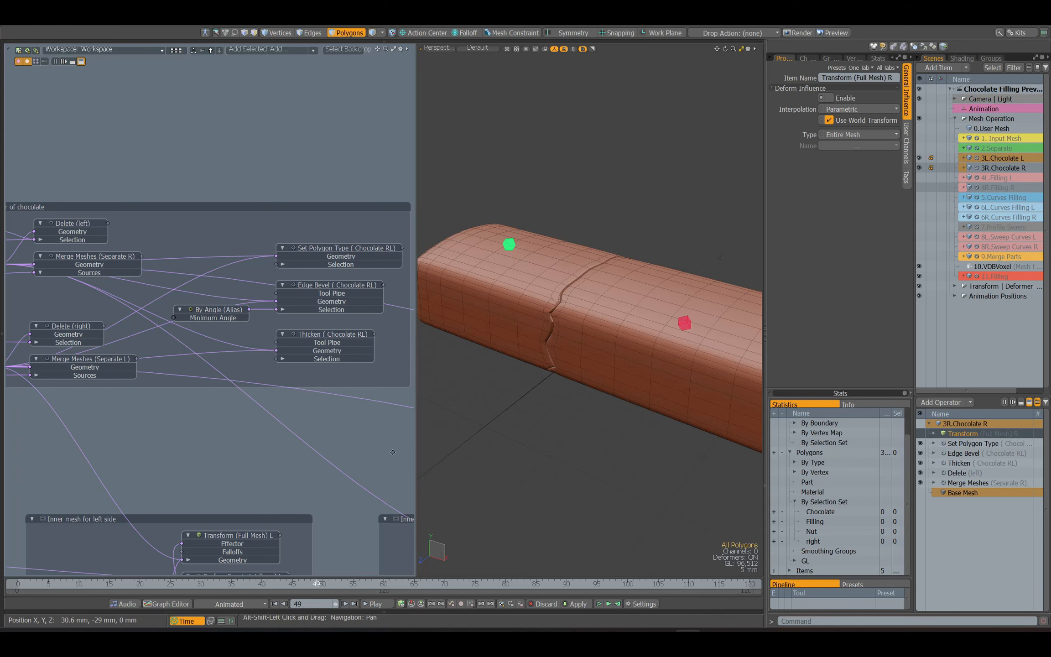
{"action": "left_click_drag", "start_coordinate": [365, 420], "coordinate": [149, 250], "text": "alt"}
{"action": "left_click_drag", "start_coordinate": [12, 372], "coordinate": [214, 370], "text": "alt"}
{"action": "left_click", "coordinate": [224, 369]}
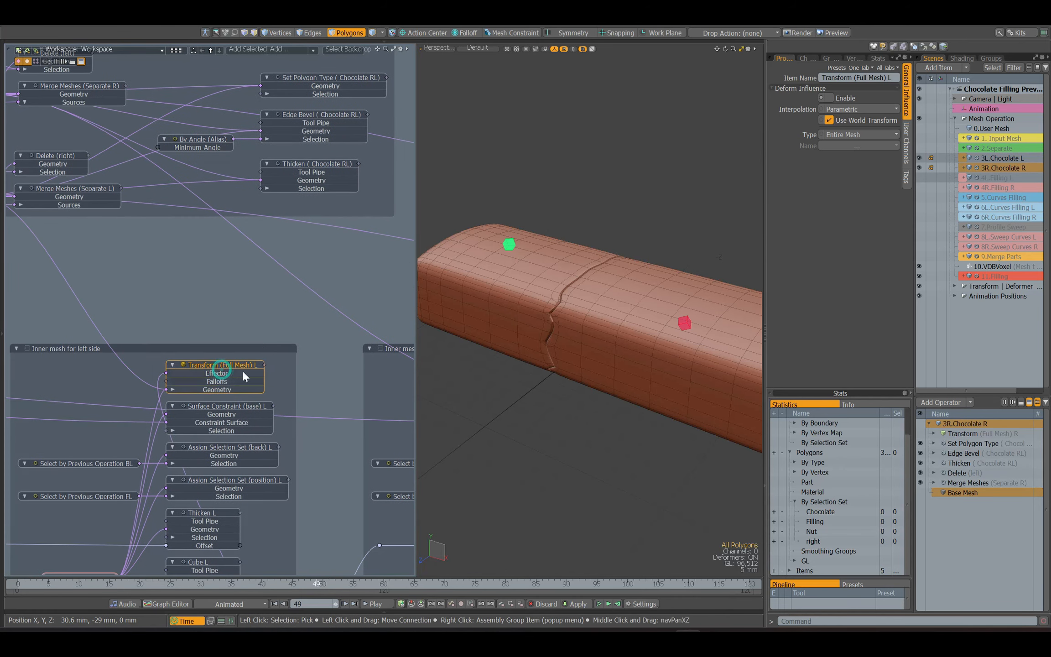
{"action": "left_click_drag", "start_coordinate": [133, 353], "coordinate": [198, 374], "text": "alt"}
{"action": "left_click_drag", "start_coordinate": [383, 296], "coordinate": [191, 401]}
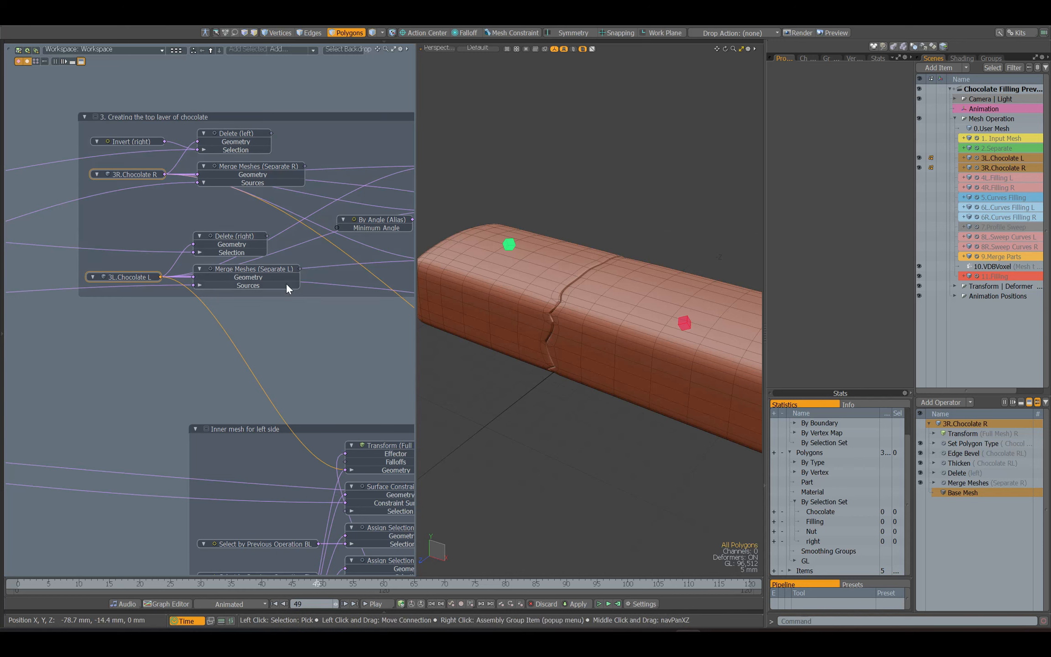
{"action": "left_click_drag", "start_coordinate": [607, 365], "coordinate": [717, 335], "text": "alt"}
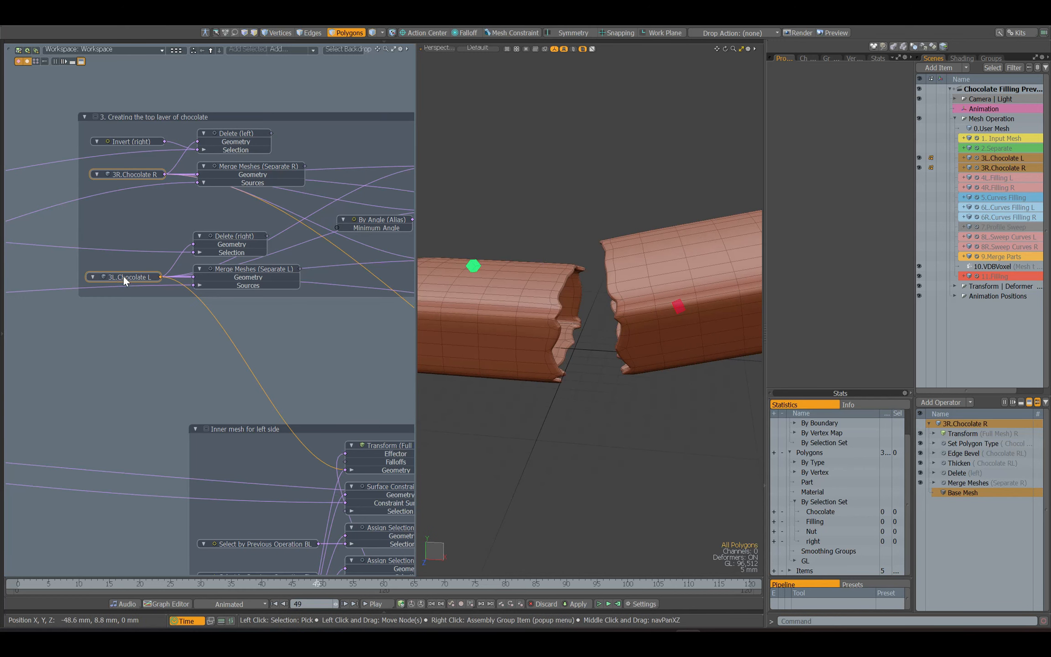
Select 3L.Chocolate L and move the timeline to frame 46 with both separated halves in view
{"action": "left_click", "coordinate": [123, 278]}
{"action": "left_click_drag", "start_coordinate": [484, 438], "coordinate": [516, 440], "text": "alt"}
{"action": "scroll", "coordinate": [515, 440], "scroll_direction": "down", "scroll_amount": 3}
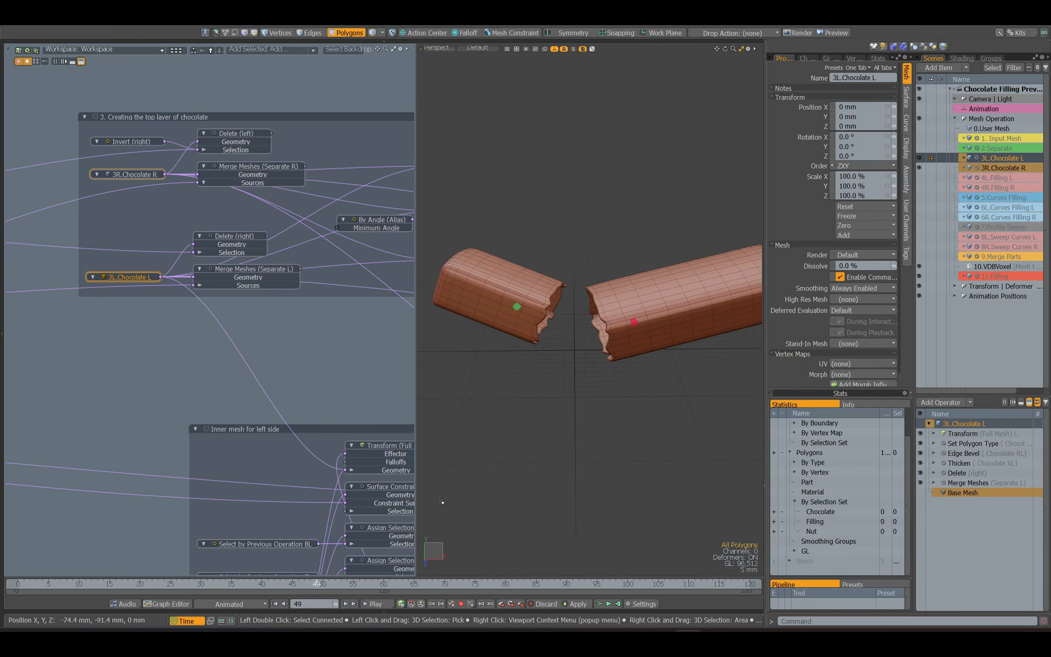
{"action": "mouse_move", "coordinate": [299, 583]}
{"action": "left_mouse_down"}
{"action": "mouse_move", "coordinate": [116, 584]}
{"action": "mouse_move", "coordinate": [299, 584]}
{"action": "left_mouse_up"}
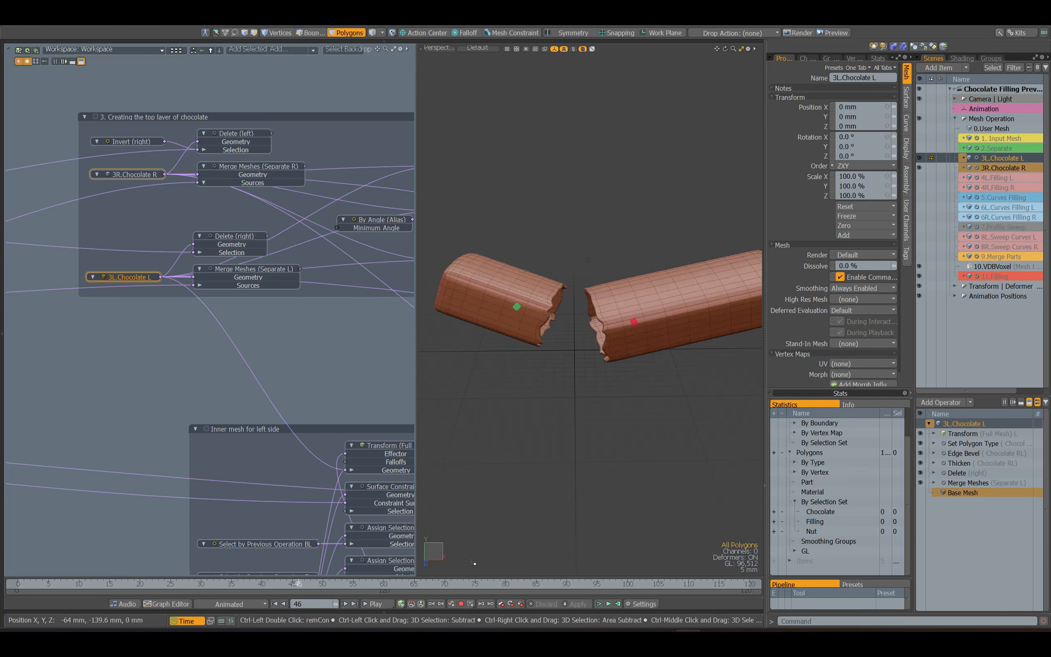
Find the node group animating the separation of the parts and select its Transform R and Transform L locators
{"action": "left_click_drag", "start_coordinate": [371, 542], "coordinate": [285, 466], "text": "alt+shift"}
{"action": "left_click", "coordinate": [253, 384]}
{"action": "left_click_drag", "start_coordinate": [310, 510], "coordinate": [223, 295], "text": "alt+shift"}
{"action": "left_click_drag", "start_coordinate": [350, 530], "coordinate": [403, 440], "text": "alt+shift"}
{"action": "left_click", "coordinate": [298, 353]}
{"action": "left_click", "coordinate": [295, 470]}
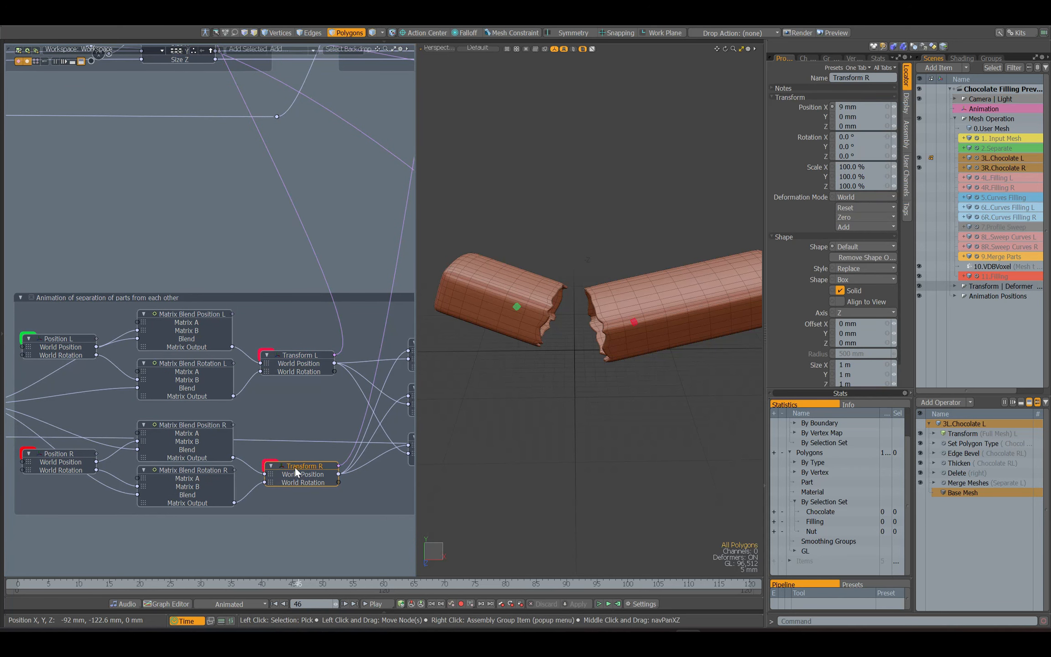
{"action": "left_click", "coordinate": [296, 364], "text": "shift"}
Return the timeline to frame 0 and expand the Transform | Deformer group in the item list
{"action": "left_click_drag", "start_coordinate": [137, 584], "coordinate": [2, 580]}
{"action": "left_click", "coordinate": [955, 286]}
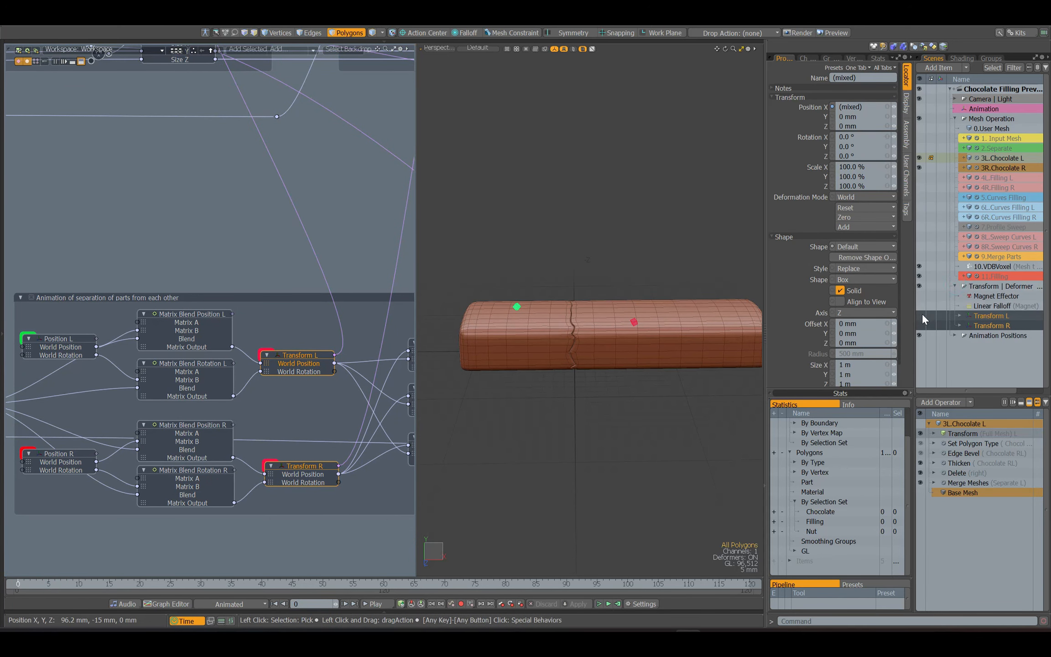
{"action": "scroll", "coordinate": [646, 353], "scroll_direction": "up", "scroll_amount": 5}
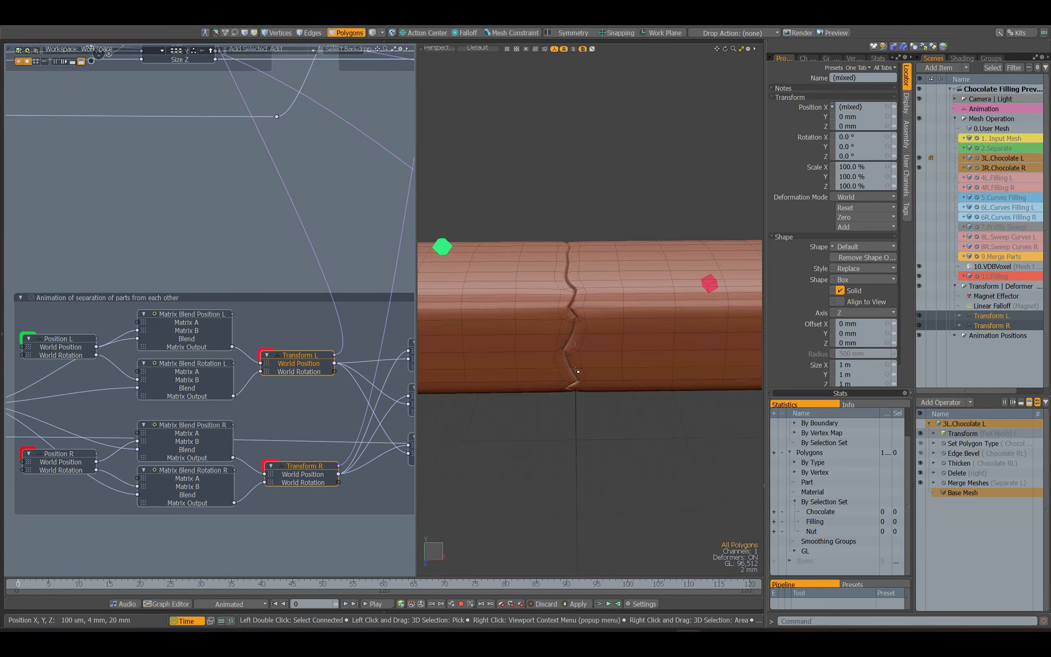
{"action": "mouse_move", "coordinate": [576, 371]}
{"action": "left_mouse_down", "text": "alt"}
{"action": "mouse_move", "coordinate": [576, 381]}
{"action": "mouse_move", "coordinate": [573, 373]}
{"action": "left_mouse_up", "text": "alt"}
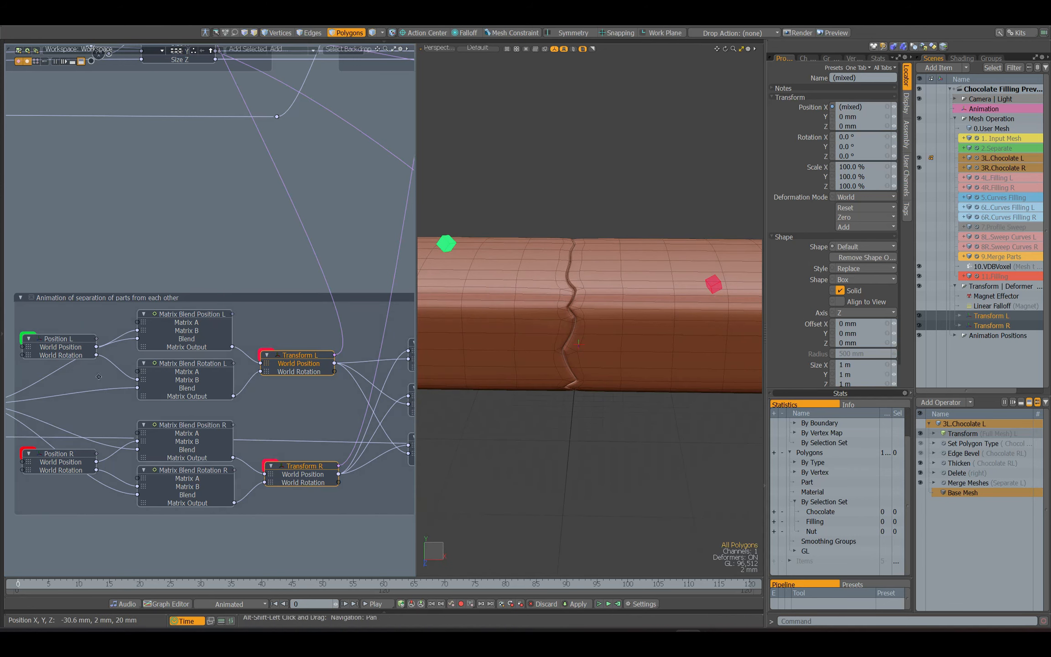
Preview the full separation by setting the Animation item's Animation channel to 100%, and undo the change
{"action": "left_click_drag", "start_coordinate": [67, 389], "coordinate": [284, 382], "text": "alt"}
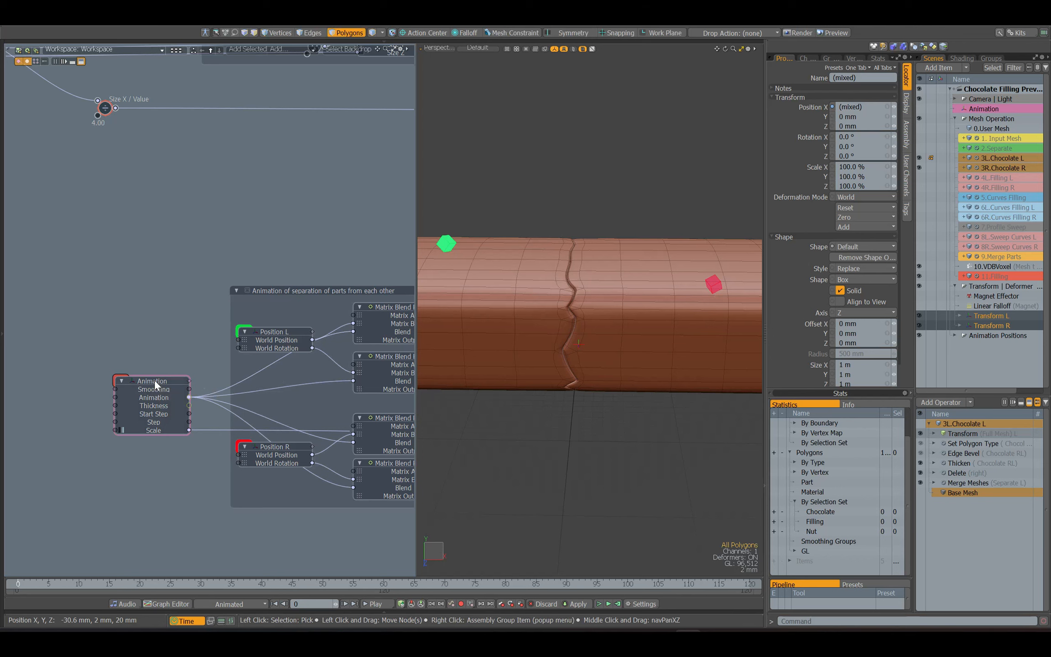
{"action": "left_click", "coordinate": [154, 382]}
{"action": "left_click", "coordinate": [907, 176]}
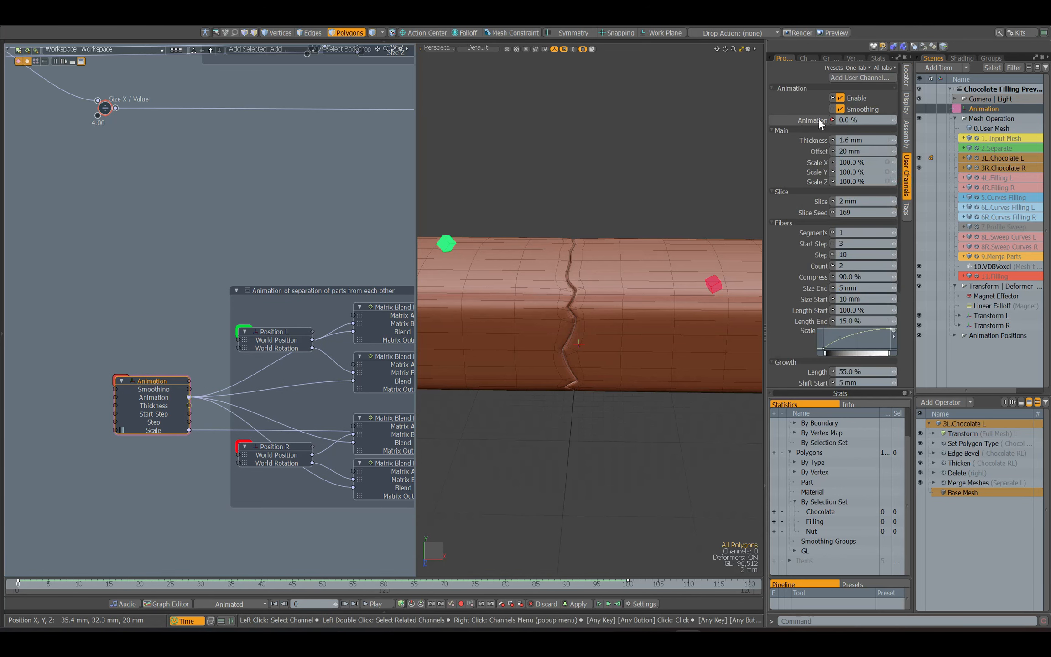
{"action": "left_click_drag", "start_coordinate": [864, 120], "coordinate": [817, 119]}
{"action": "type", "text": "100"}
{"action": "key", "text": "Return"}
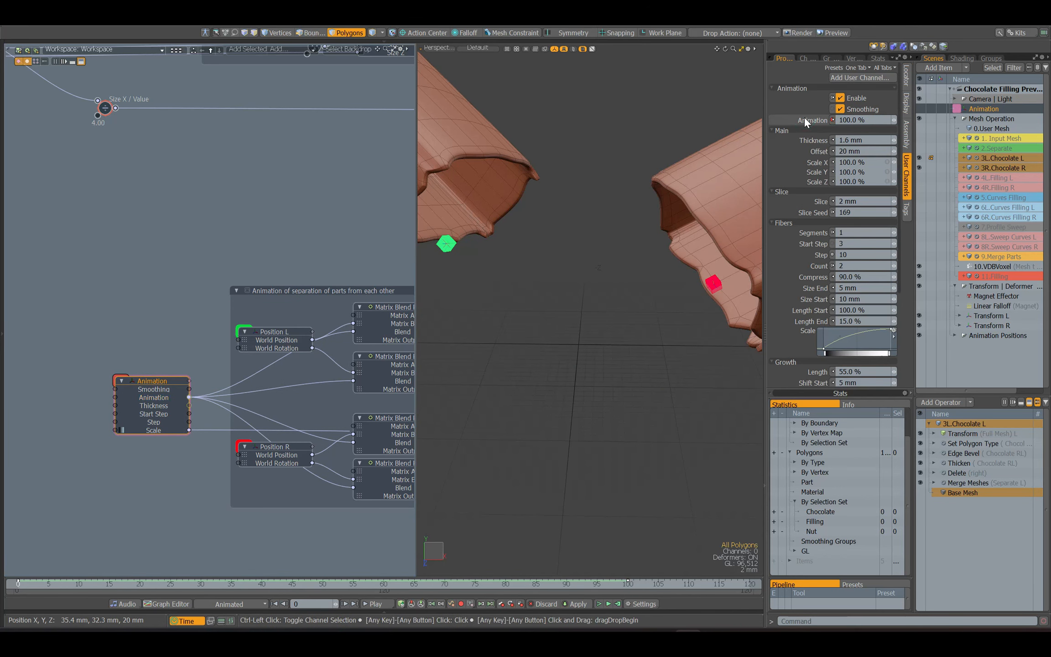
{"action": "key", "text": "ctrl+z"}
Examine the Position L and Position R locators and the Matrix Blend Rotation nodes for each side
{"action": "left_click_drag", "start_coordinate": [344, 339], "coordinate": [223, 336], "text": "alt"}
{"action": "left_click", "coordinate": [153, 334]}
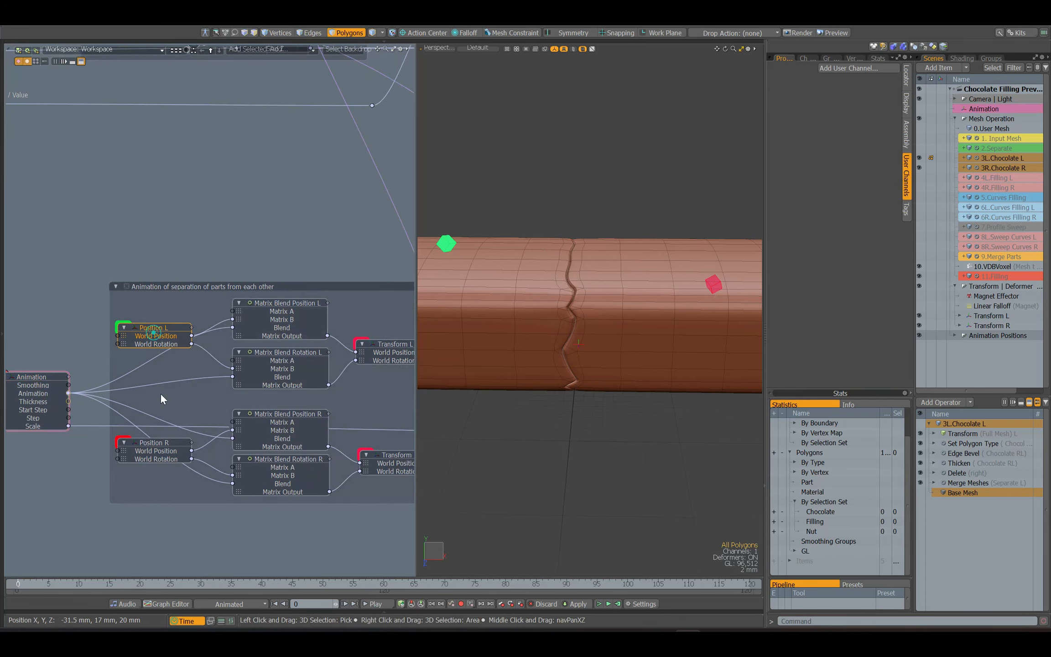
{"action": "left_click", "coordinate": [154, 442], "text": "shift"}
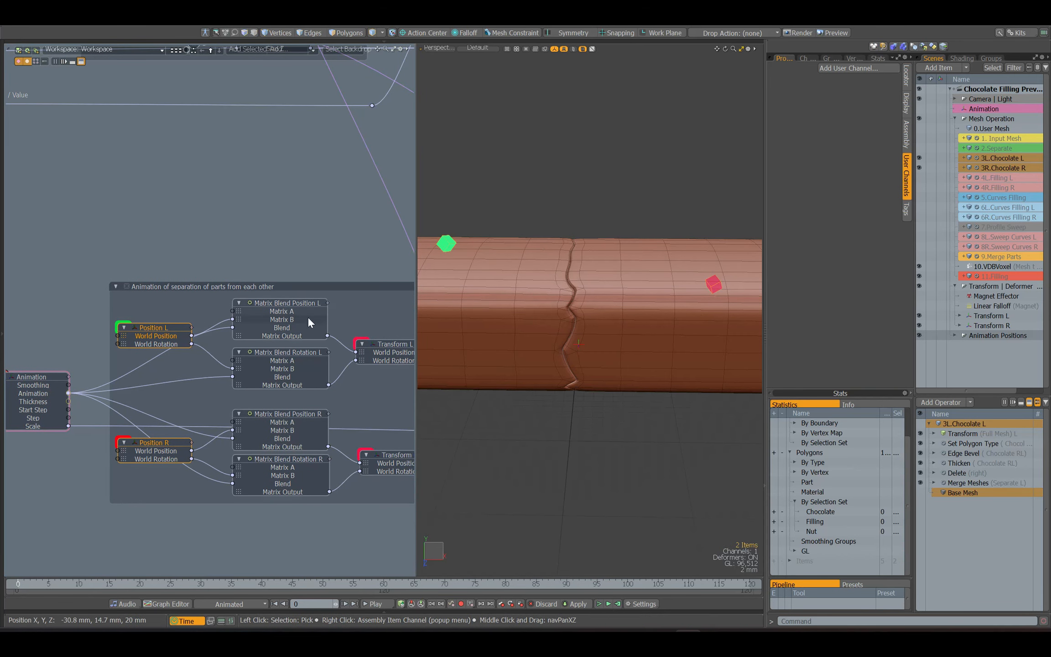
{"action": "left_click", "coordinate": [282, 360]}
{"action": "left_click", "coordinate": [282, 484]}
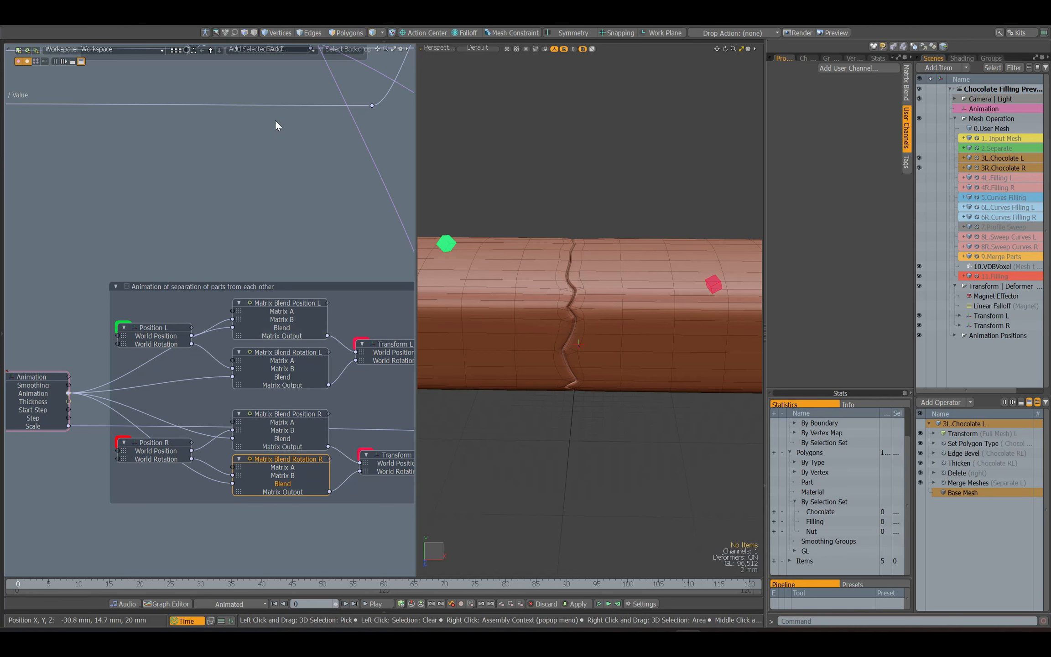
Search the schematic's node presets for "blend" and point out the Matrix Blend channel modifier
{"action": "left_click", "coordinate": [282, 48]}
{"action": "type", "text": "blend"}
{"action": "scroll", "coordinate": [314, 256], "scroll_direction": "down", "scroll_amount": 5}
{"action": "left_click", "coordinate": [314, 268]}
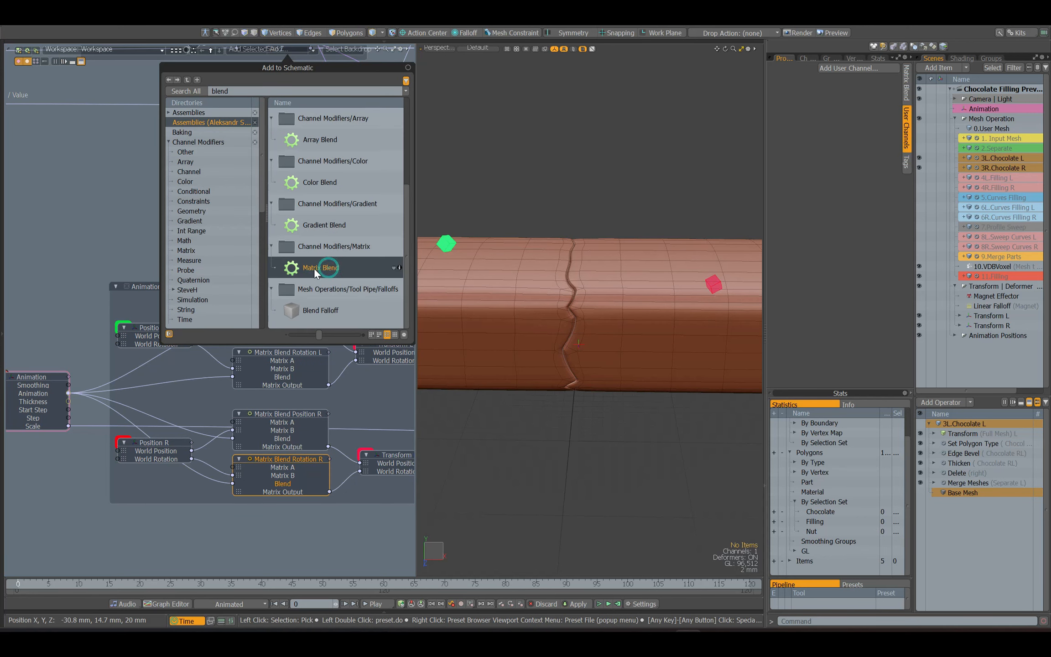
Inspect Position L and Matrix A of Matrix Blend Position L, try moving the Position L locator, and undo the move
{"action": "left_click", "coordinate": [157, 335]}
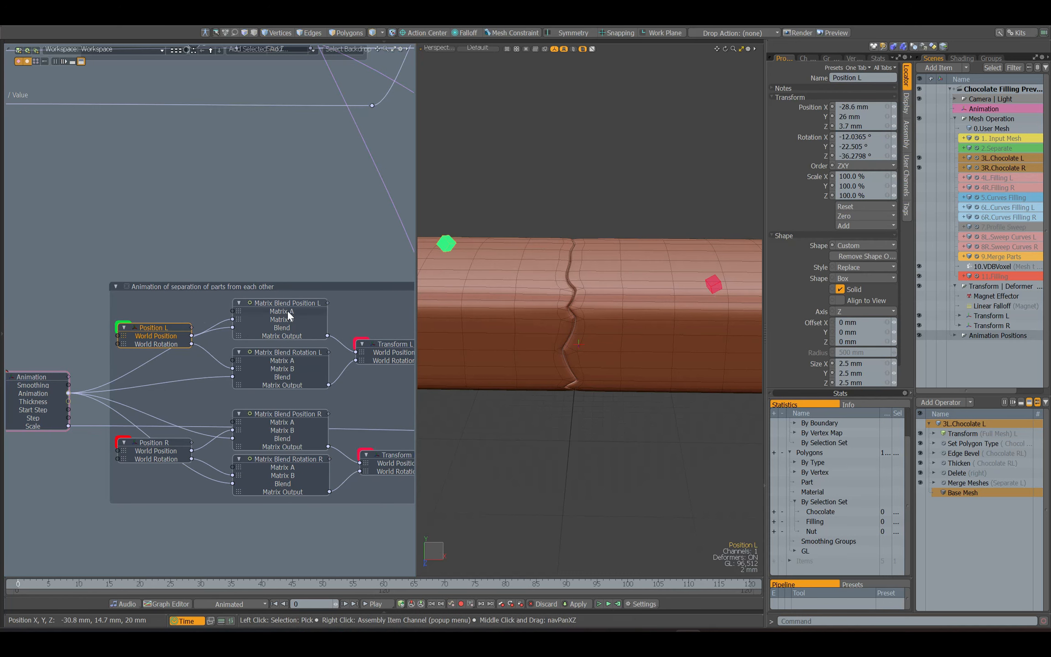
{"action": "left_click", "coordinate": [232, 310]}
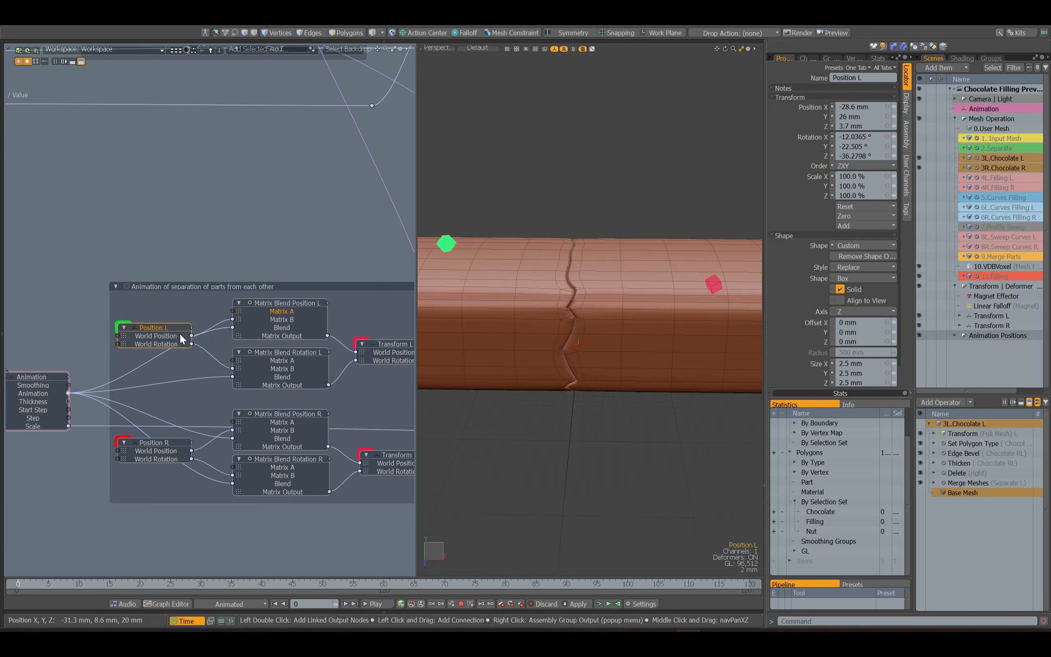
{"action": "key", "text": "w"}
{"action": "left_click_drag", "start_coordinate": [473, 218], "coordinate": [613, 186]}
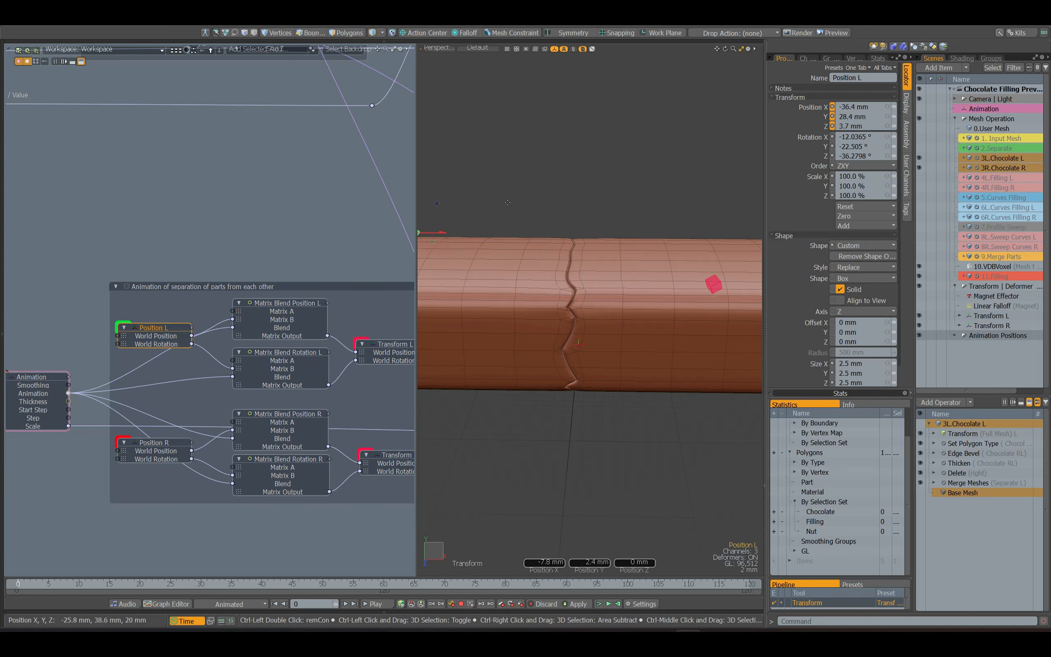
{"action": "key", "text": "ctrl+z"}
Try moving the Position R locator in the viewport and undo the move
{"action": "left_click", "coordinate": [150, 443]}
{"action": "key", "text": "w"}
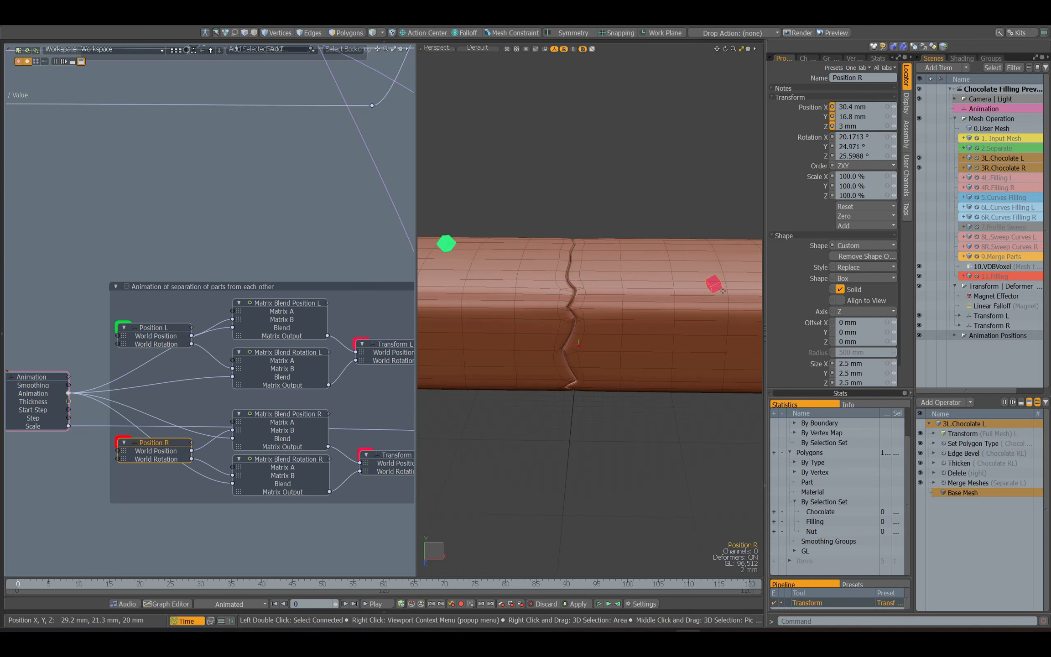
{"action": "left_click_drag", "start_coordinate": [745, 254], "coordinate": [716, 190]}
{"action": "key", "text": "ctrl+z"}
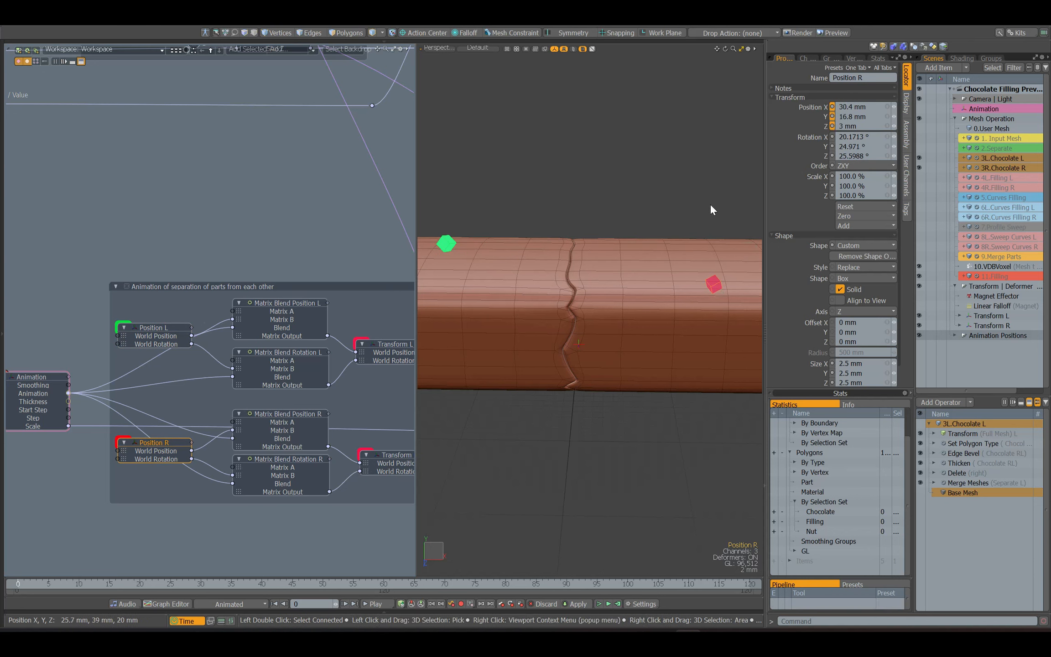
Review the locators' rotation outputs and select the Blend channels of all four Matrix Blend position and rotation nodes
{"action": "left_click", "coordinate": [147, 343]}
{"action": "left_click", "coordinate": [156, 460]}
{"action": "left_click", "coordinate": [276, 417]}
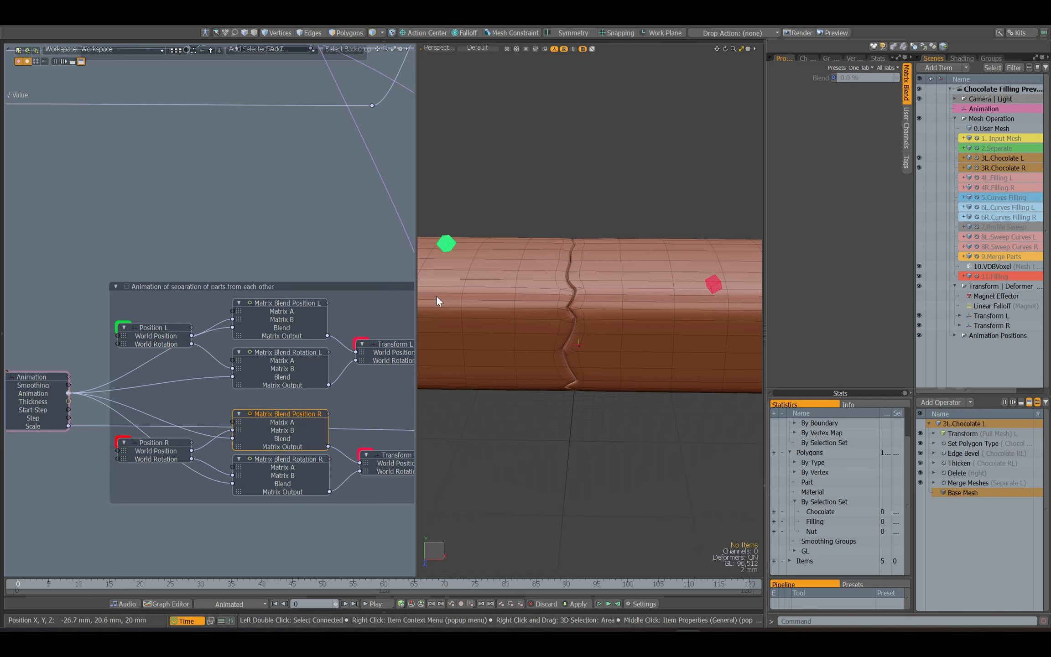
{"action": "left_click", "coordinate": [282, 377], "text": "ctrl"}
{"action": "left_click", "coordinate": [280, 327], "text": "ctrl"}
{"action": "left_click", "coordinate": [274, 484], "text": "ctrl"}
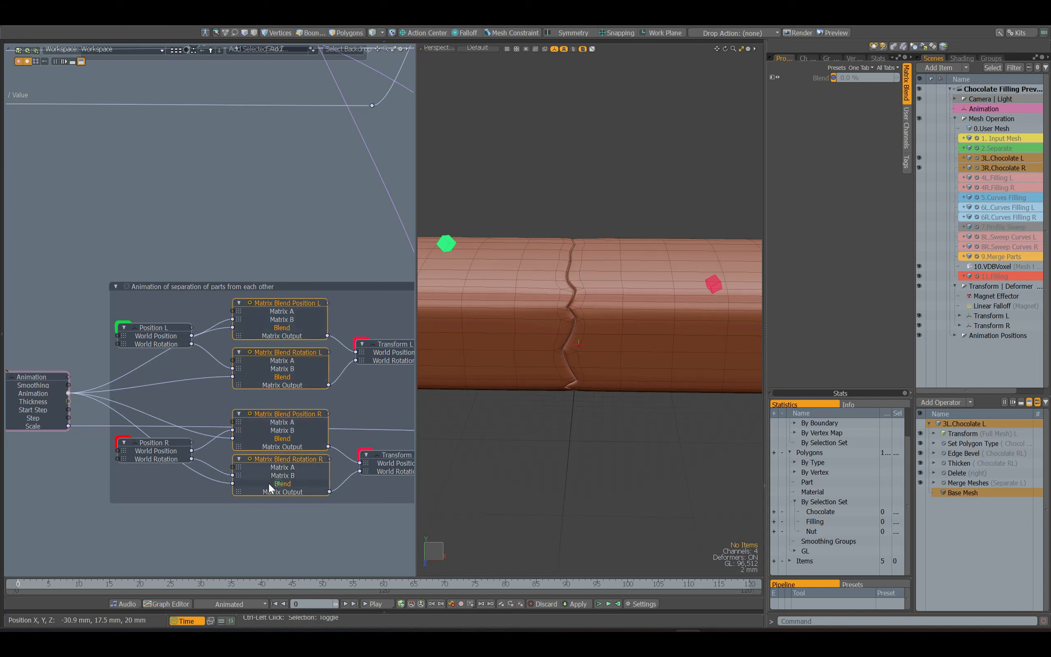
Select the Animation locator and raise its Animation user channel to 100% to separate the two chocolate halves
{"action": "left_click", "coordinate": [32, 395]}
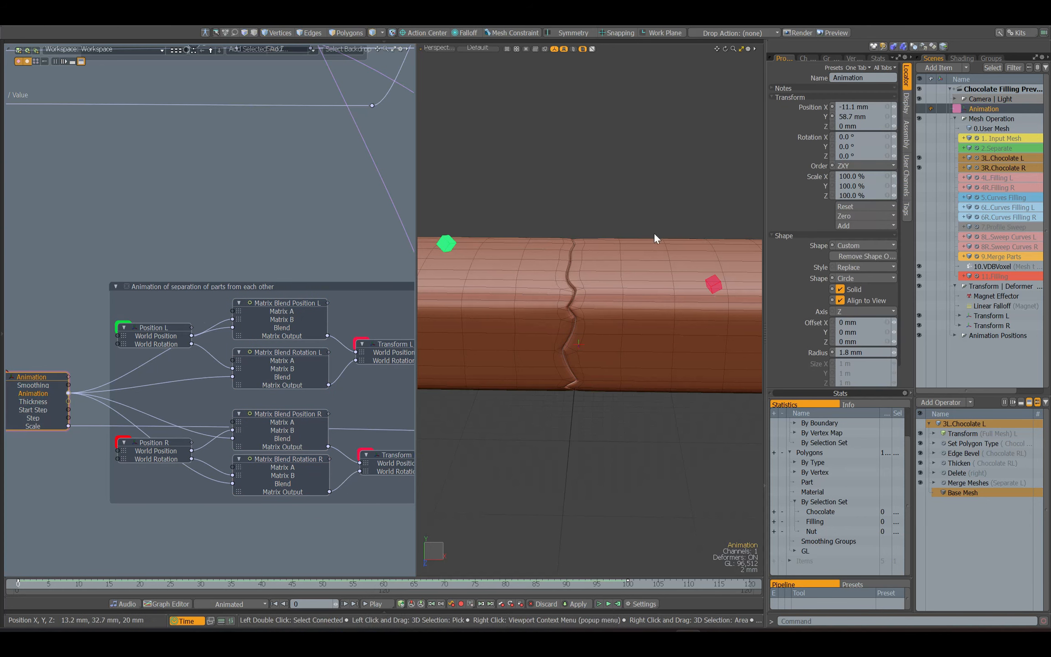
{"action": "left_click", "coordinate": [907, 175]}
{"action": "left_click_drag", "start_coordinate": [894, 120], "coordinate": [901, 120]}
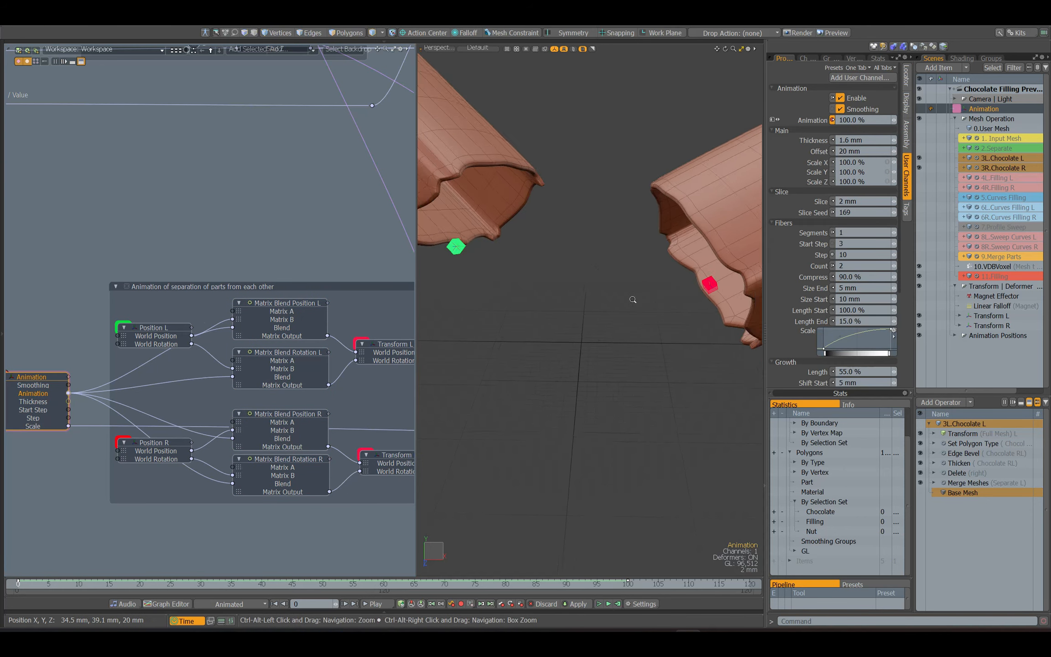
{"action": "left_click_drag", "start_coordinate": [634, 298], "coordinate": [561, 298], "text": "ctrl+alt"}
Select the Transform L and Transform R locator nodes and review the separated halves they drive
{"action": "left_click_drag", "start_coordinate": [391, 350], "coordinate": [337, 339], "text": "alt"}
{"action": "left_click", "coordinate": [336, 340]}
{"action": "left_click", "coordinate": [343, 445], "text": "shift"}
{"action": "mouse_move", "coordinate": [670, 299]}
{"action": "left_mouse_down", "text": "ctrl+alt"}
{"action": "mouse_move", "coordinate": [688, 298]}
{"action": "mouse_move", "coordinate": [677, 294]}
{"action": "left_mouse_up", "text": "ctrl+alt"}
{"action": "left_click_drag", "start_coordinate": [677, 292], "coordinate": [587, 314], "text": "ctrl+alt"}
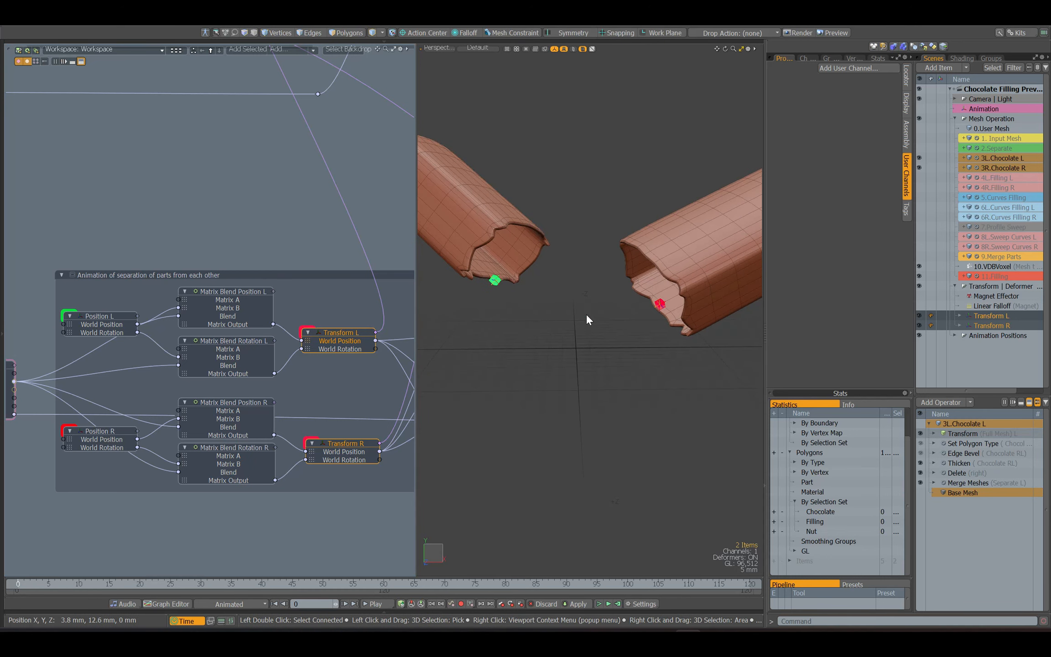
Reselect the Animation locator and bring its Animation channel back to 0%
{"action": "left_click_drag", "start_coordinate": [82, 326], "coordinate": [176, 331], "text": "alt"}
{"action": "left_click", "coordinate": [101, 370]}
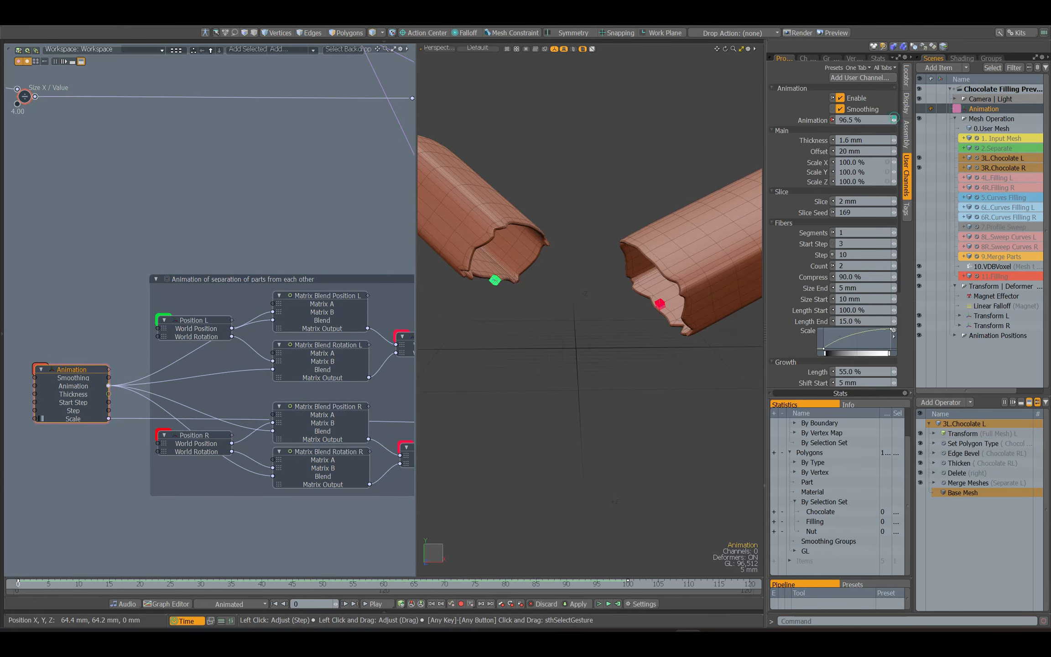
{"action": "left_click_drag", "start_coordinate": [894, 119], "coordinate": [748, 125]}
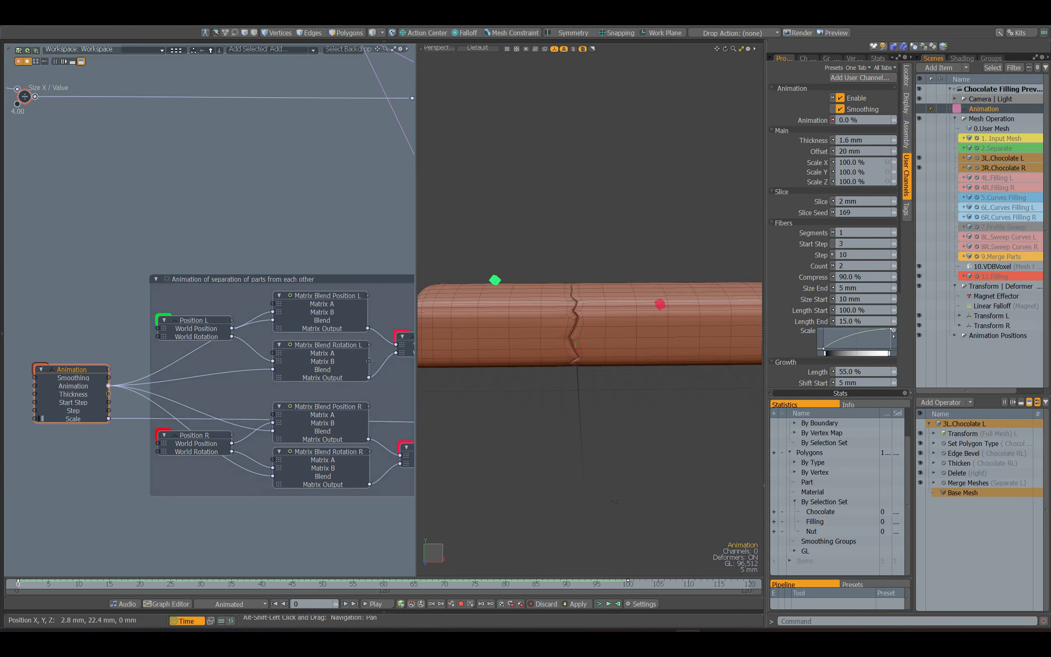
Select the middle-position Matrix Blend, Direction Constraint and Measure Distance R-L nodes, and move the current time to frame 49
{"action": "left_click_drag", "start_coordinate": [369, 361], "coordinate": [197, 346], "text": "alt"}
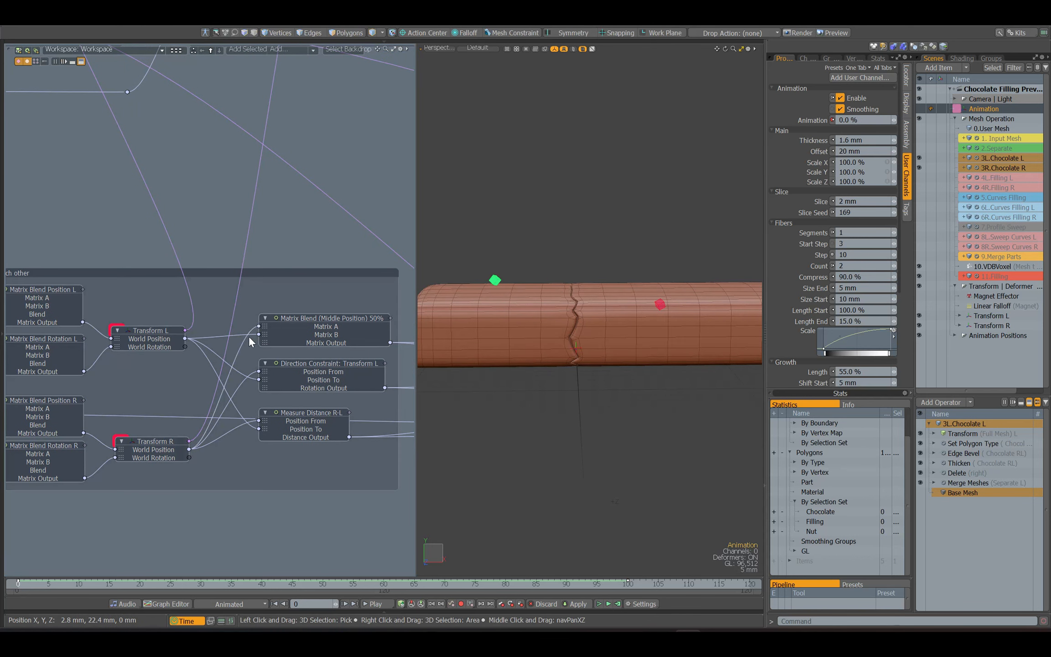
{"action": "left_click_drag", "start_coordinate": [336, 310], "coordinate": [281, 449]}
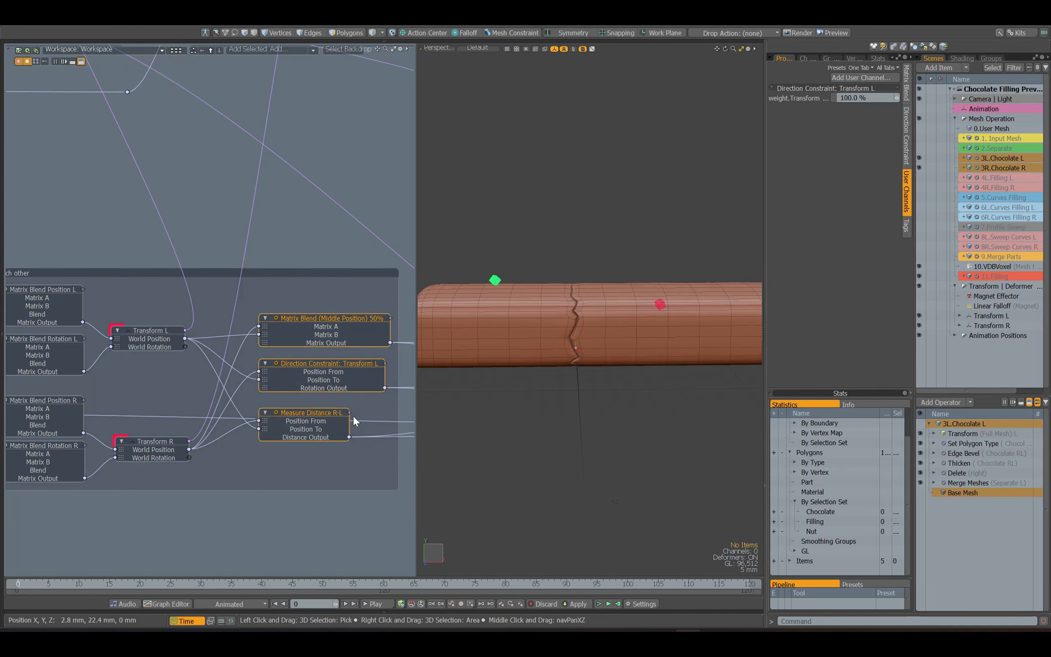
{"action": "left_click", "coordinate": [317, 584]}
Find the left side's inner mesh group, hide 3L.Chocolate L and 3R.Chocolate R, and select and show 4L.Filling L and 4R.Filling R
{"action": "left_click_drag", "start_coordinate": [210, 227], "coordinate": [317, 494], "text": "alt+shift"}
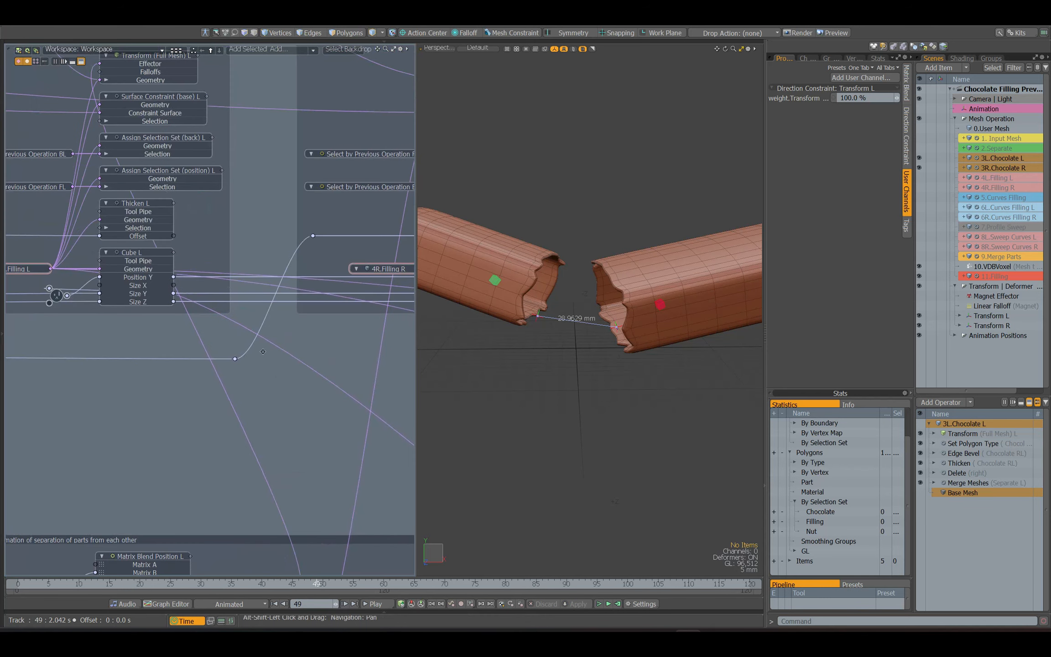
{"action": "left_click_drag", "start_coordinate": [183, 209], "coordinate": [352, 343], "text": "alt+shift"}
{"action": "left_click", "coordinate": [298, 471]}
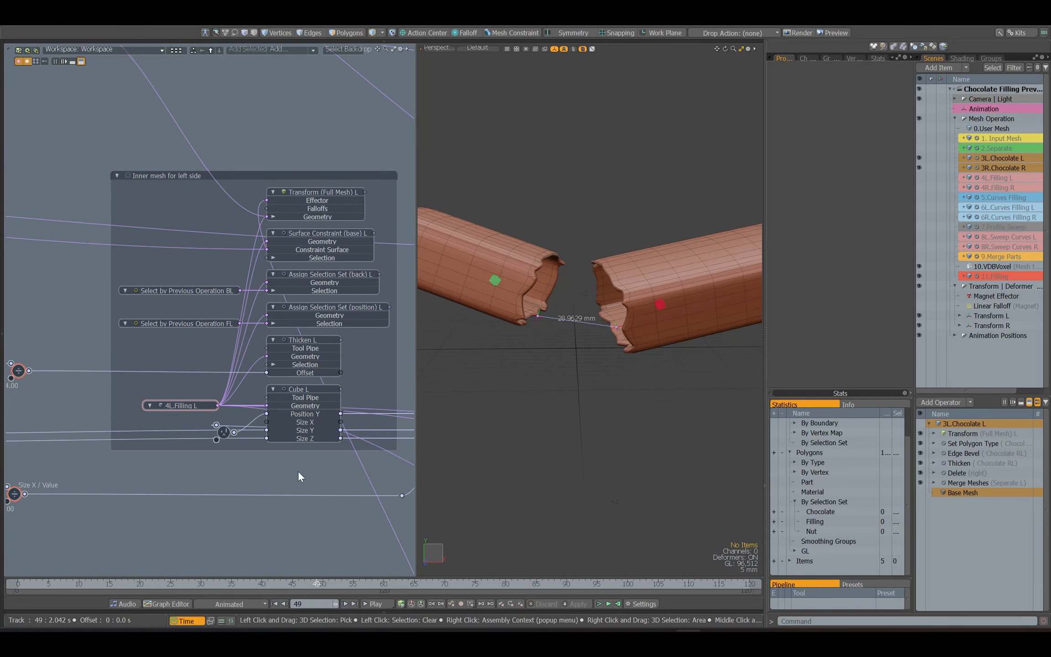
{"action": "left_click", "coordinate": [920, 158]}
{"action": "left_click", "coordinate": [920, 168]}
{"action": "left_click", "coordinate": [986, 178]}
{"action": "left_click", "coordinate": [985, 188], "text": "shift"}
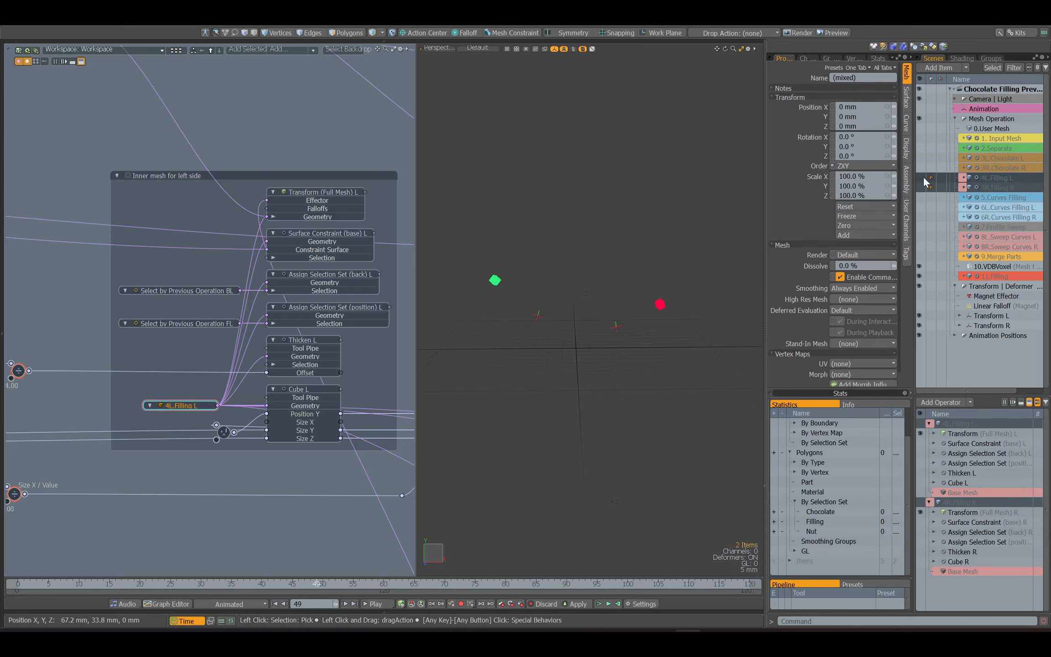
Enable the Cube L operation of 4L.Filling L and disable its Transform (Full Mesh) L operation
{"action": "left_click", "coordinate": [187, 443]}
{"action": "left_click", "coordinate": [183, 407]}
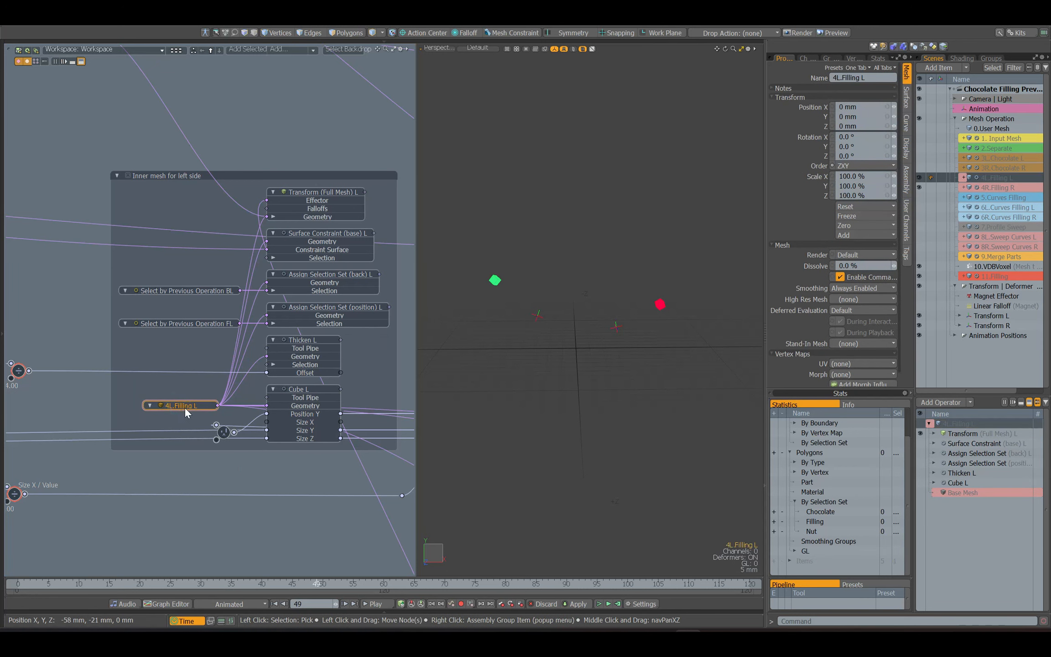
{"action": "left_click", "coordinate": [302, 422]}
{"action": "left_click", "coordinate": [921, 482]}
{"action": "left_click_drag", "start_coordinate": [689, 434], "coordinate": [618, 416], "text": "alt"}
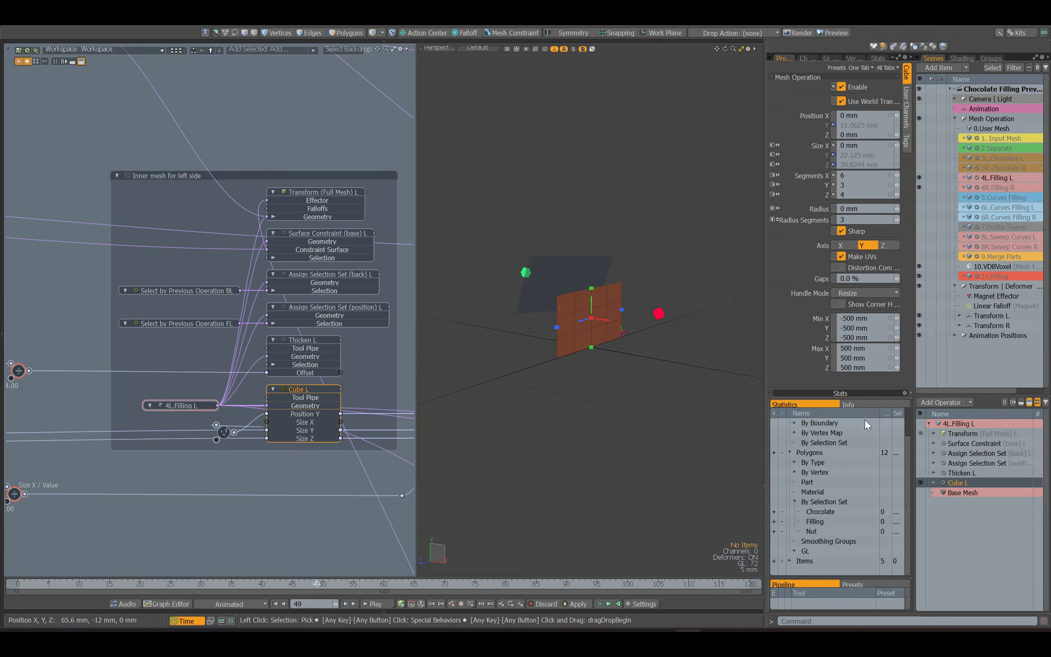
{"action": "left_click", "coordinate": [920, 434]}
{"action": "left_click_drag", "start_coordinate": [559, 313], "coordinate": [591, 310], "text": "ctrl+alt"}
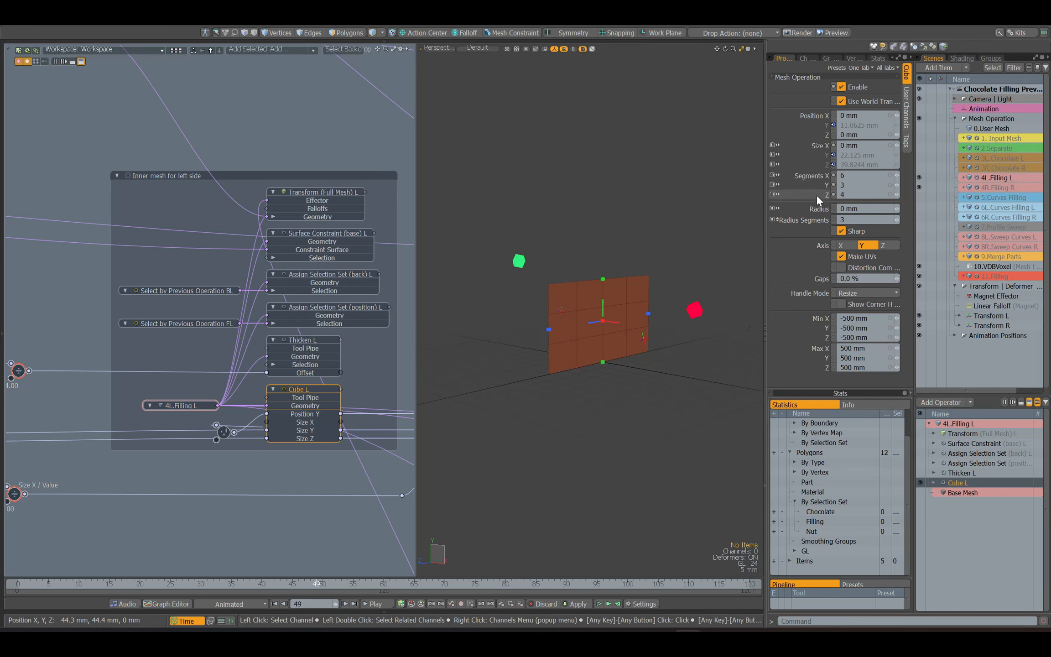
Select Cube L's Size Y and Size Z channels and trace them through Mesh Info (Base Mesh) back to 1. Input Mesh
{"action": "left_click", "coordinate": [815, 156]}
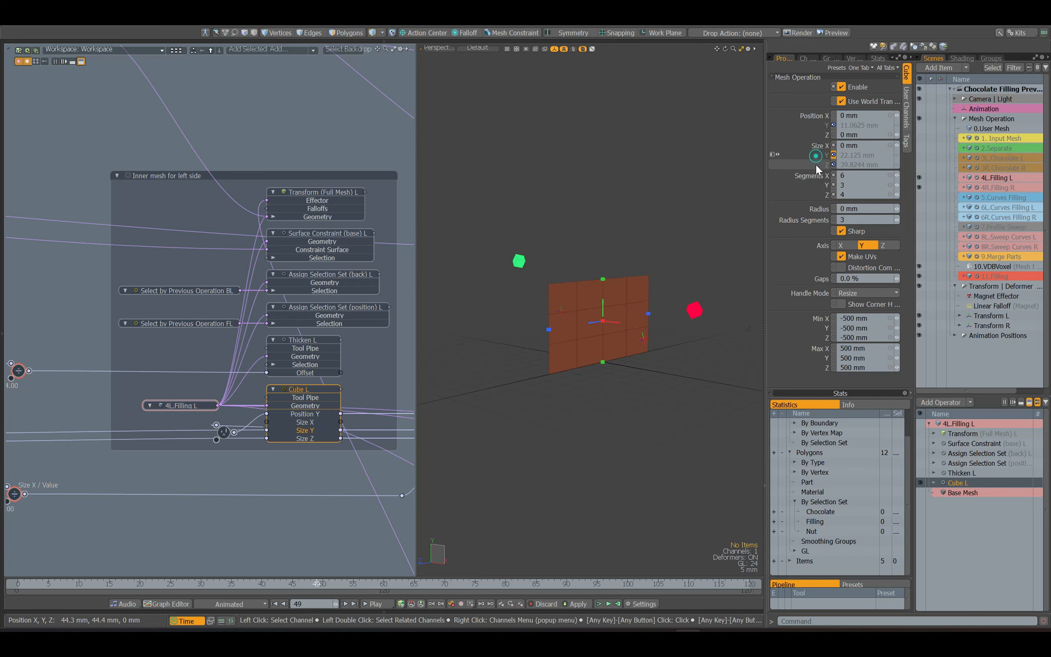
{"action": "left_click", "coordinate": [815, 163], "text": "shift"}
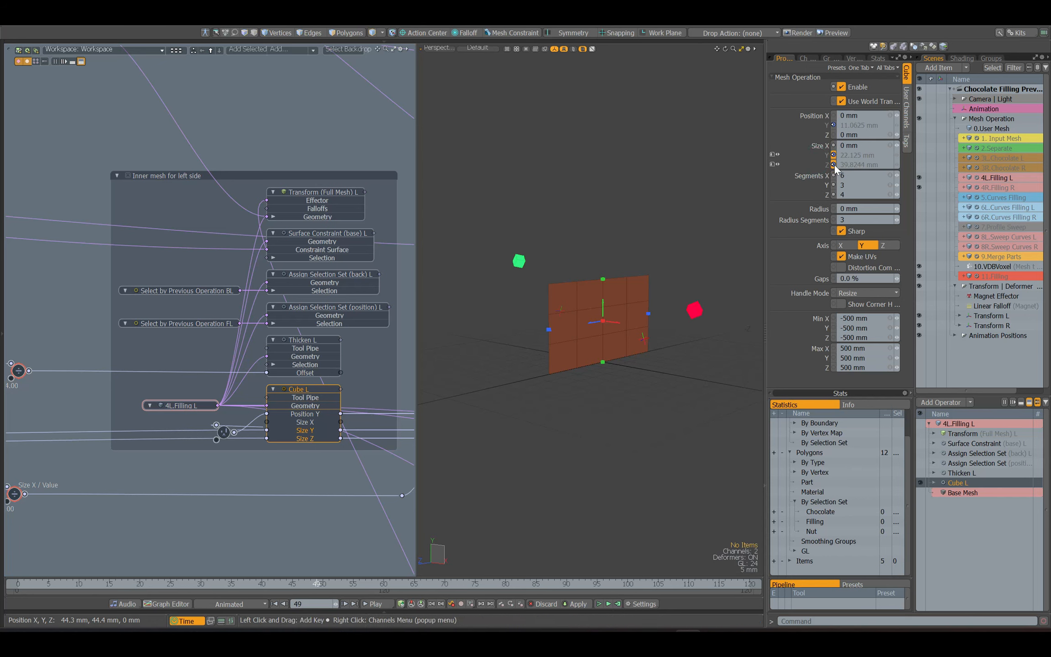
{"action": "middle_click_drag", "start_coordinate": [27, 413], "coordinate": [231, 401]}
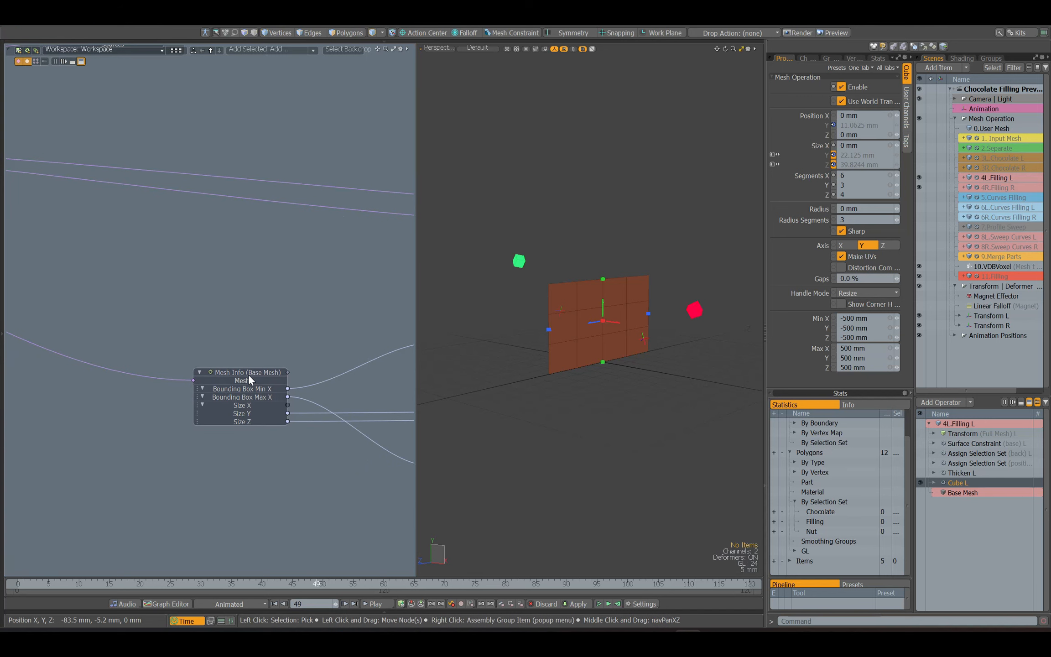
{"action": "middle_click_drag", "start_coordinate": [61, 333], "coordinate": [626, 429]}
{"action": "left_click", "coordinate": [80, 242]}
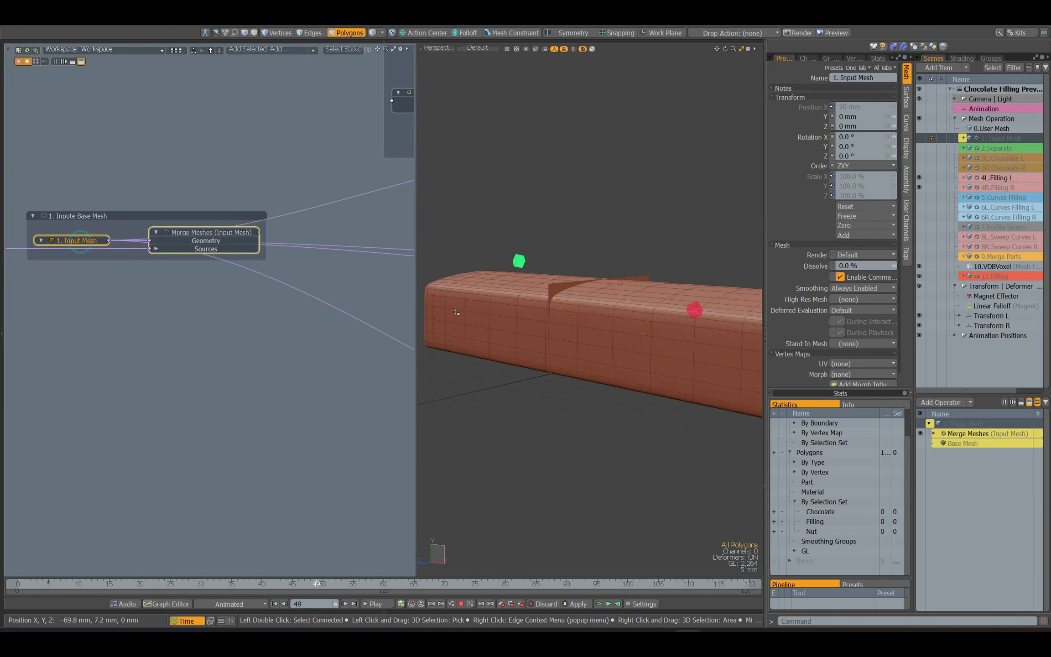
{"action": "left_click_drag", "start_coordinate": [457, 313], "coordinate": [546, 332], "text": "alt"}
{"action": "left_click_drag", "start_coordinate": [646, 360], "coordinate": [628, 345], "text": "alt"}
Follow Mesh Info's Size Y and Size Z outputs to Cube L and inspect its Size X channel
{"action": "left_click_drag", "start_coordinate": [367, 398], "coordinate": [209, 374], "text": "alt+shift"}
{"action": "left_click", "coordinate": [193, 387]}
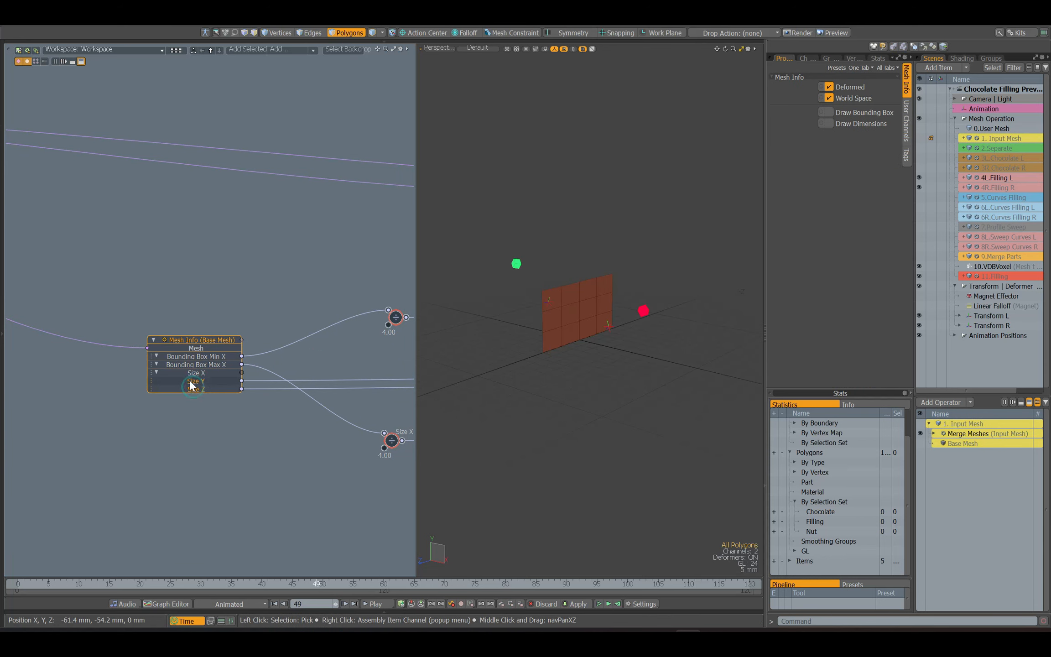
{"action": "left_click_drag", "start_coordinate": [401, 385], "coordinate": [184, 384], "text": "alt+shift"}
{"action": "left_click_drag", "start_coordinate": [362, 383], "coordinate": [265, 382], "text": "alt+shift"}
{"action": "left_click", "coordinate": [362, 377]}
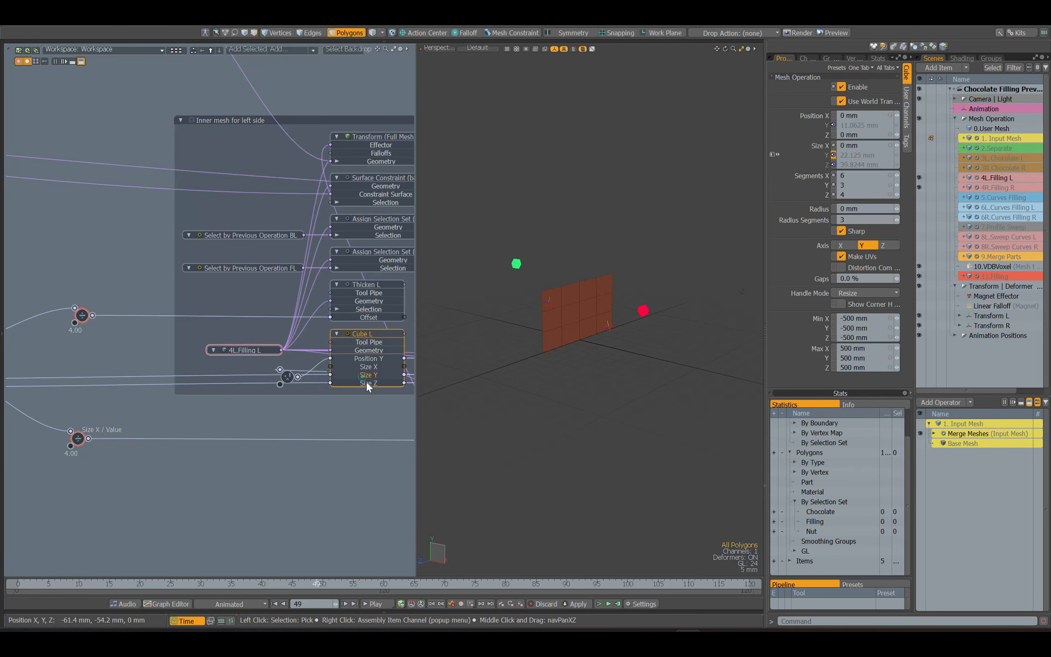
{"action": "left_click", "coordinate": [804, 147]}
{"action": "left_click", "coordinate": [804, 147]}
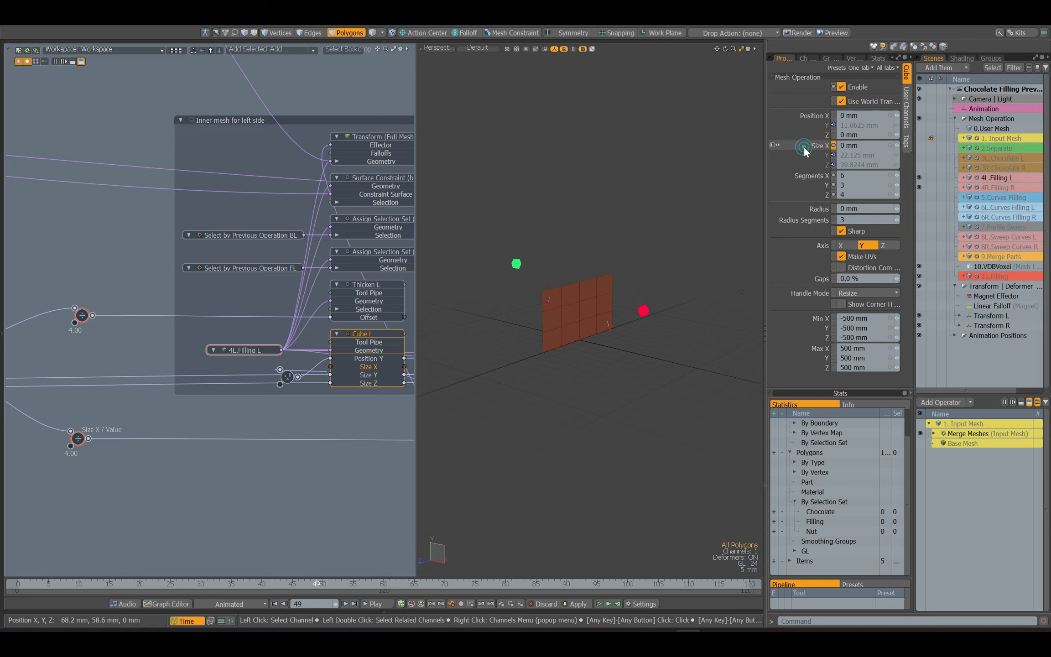
Enable the Thicken L operation and select its Offset channel
{"action": "left_click", "coordinate": [377, 289]}
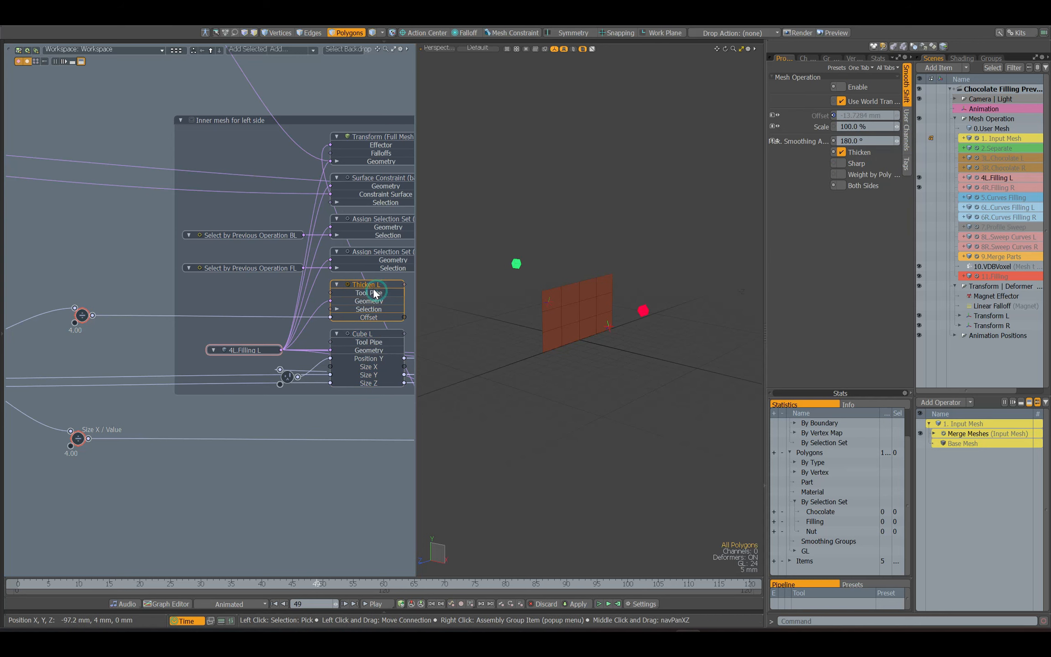
{"action": "left_click", "coordinate": [839, 87]}
{"action": "left_click_drag", "start_coordinate": [524, 273], "coordinate": [595, 306], "text": "alt"}
{"action": "left_click", "coordinate": [814, 117]}
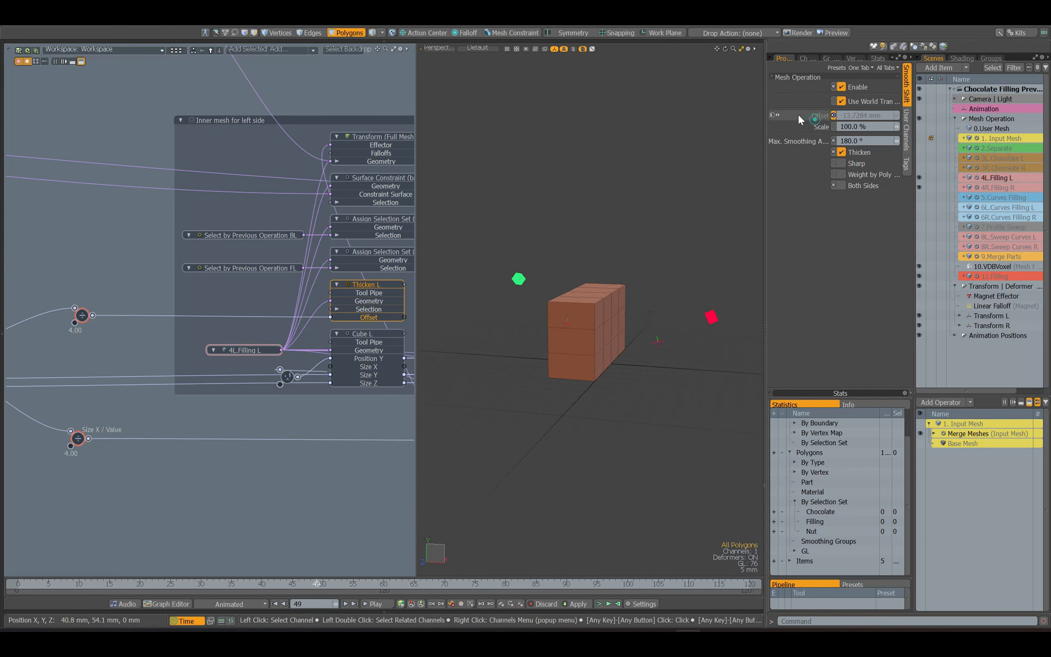
Trace Thicken L's offset to Mesh Info's Bounding Box Min X and mark a row of side polygons on 1. Input Mesh
{"action": "left_click_drag", "start_coordinate": [142, 333], "coordinate": [392, 332], "text": "alt"}
{"action": "left_click", "coordinate": [134, 353]}
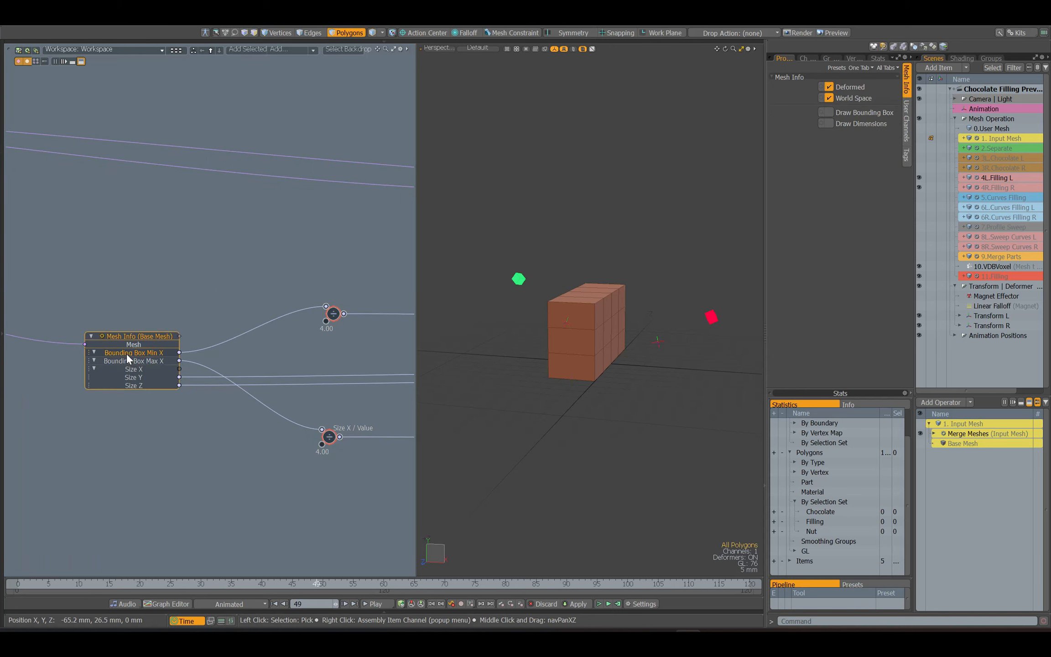
{"action": "left_click_drag", "start_coordinate": [130, 356], "coordinate": [795, 464], "text": "alt"}
{"action": "left_click", "coordinate": [63, 213], "text": "shift"}
{"action": "left_click_drag", "start_coordinate": [496, 321], "coordinate": [543, 316], "text": "alt"}
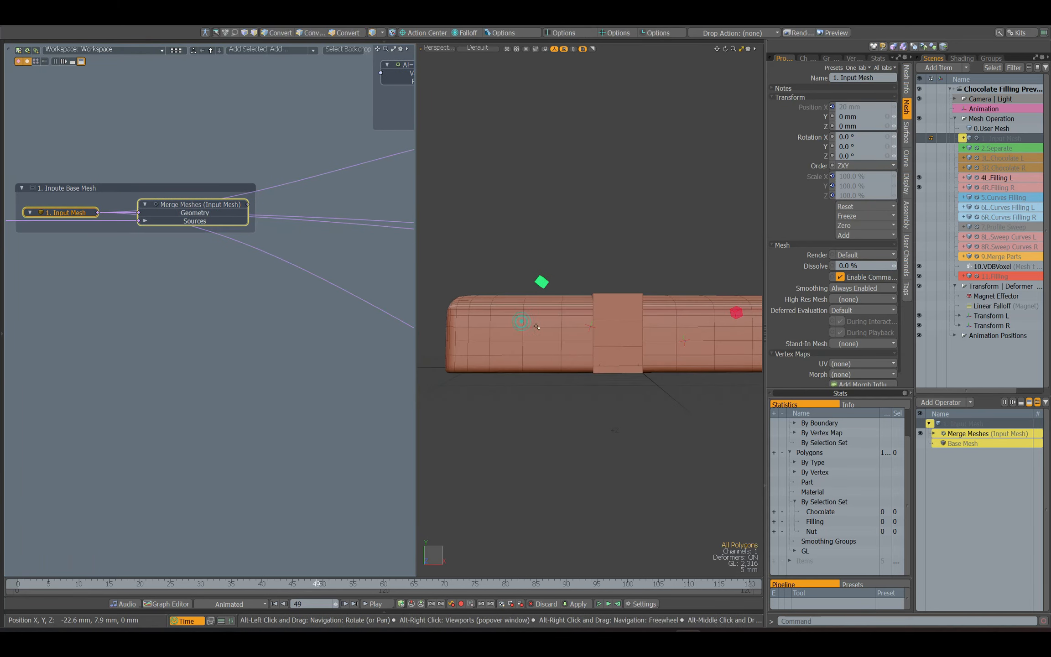
{"action": "left_click_drag", "start_coordinate": [450, 332], "coordinate": [539, 330]}
{"action": "mouse_move", "coordinate": [634, 331]}
{"action": "left_mouse_down", "text": "alt+shift"}
{"action": "mouse_move", "coordinate": [480, 325]}
{"action": "mouse_move", "coordinate": [633, 326]}
{"action": "left_mouse_up", "text": "alt+shift"}
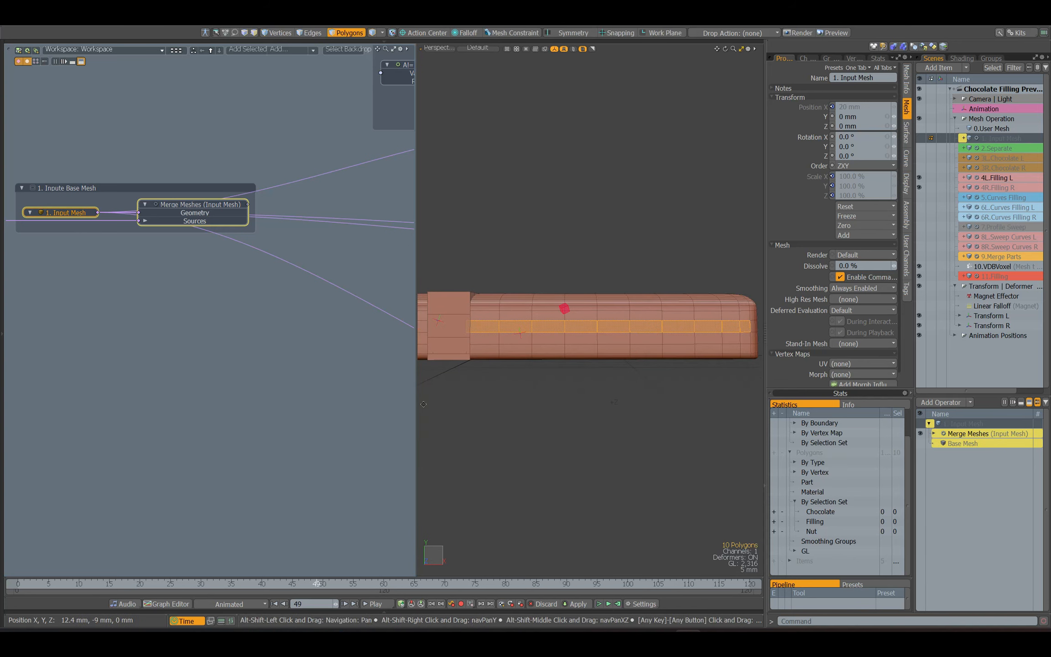
Inspect the Divide math node fed by Bounding Box Min X with 1. Input Mesh also selected
{"action": "left_click_drag", "start_coordinate": [412, 403], "coordinate": [50, 267], "text": "alt+shift"}
{"action": "left_click_drag", "start_coordinate": [409, 376], "coordinate": [177, 393], "text": "alt+shift"}
{"action": "key", "text": "5"}
{"action": "left_click_drag", "start_coordinate": [388, 352], "coordinate": [363, 370], "text": "alt+shift"}
{"action": "left_click", "coordinate": [233, 326]}
{"action": "left_click", "coordinate": [989, 139]}
{"action": "key", "text": "3"}
{"action": "left_click_drag", "start_coordinate": [459, 373], "coordinate": [619, 380], "text": "alt+shift"}
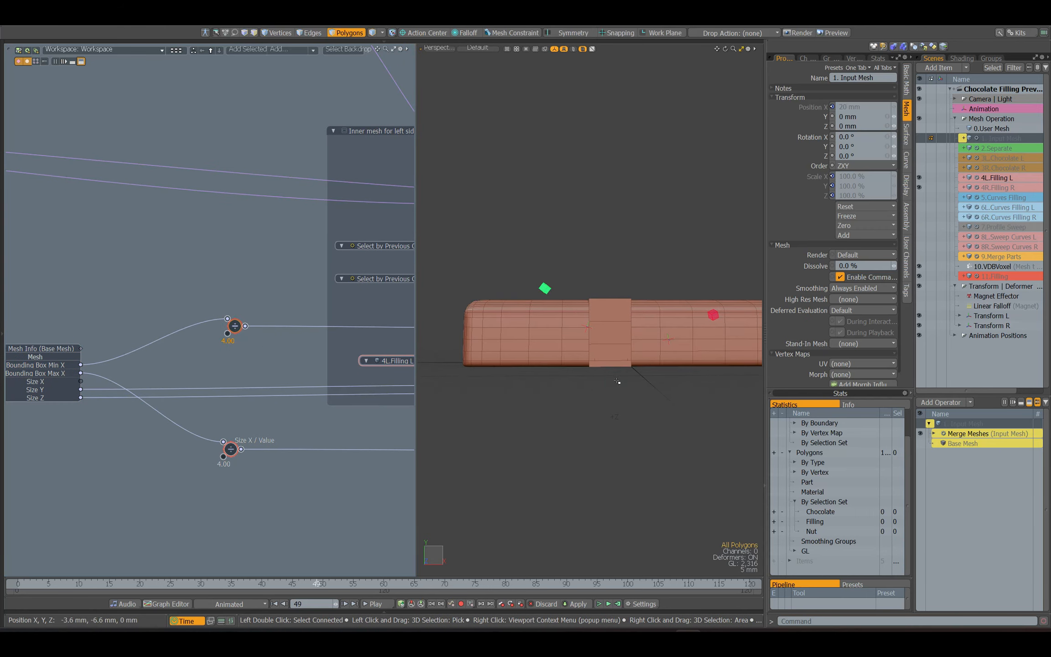
Try Value B settings of 1 and 3 in the Divide node that drives Thicken L's offset
{"action": "left_click", "coordinate": [906, 81]}
{"action": "left_click", "coordinate": [858, 100]}
{"action": "type", "text": "1"}
{"action": "key", "text": "Return"}
{"action": "left_click_drag", "start_coordinate": [459, 337], "coordinate": [485, 343], "text": "alt"}
{"action": "left_click", "coordinate": [832, 122]}
{"action": "left_click", "coordinate": [866, 99]}
{"action": "type", "text": "3"}
{"action": "left_click", "coordinate": [828, 122]}
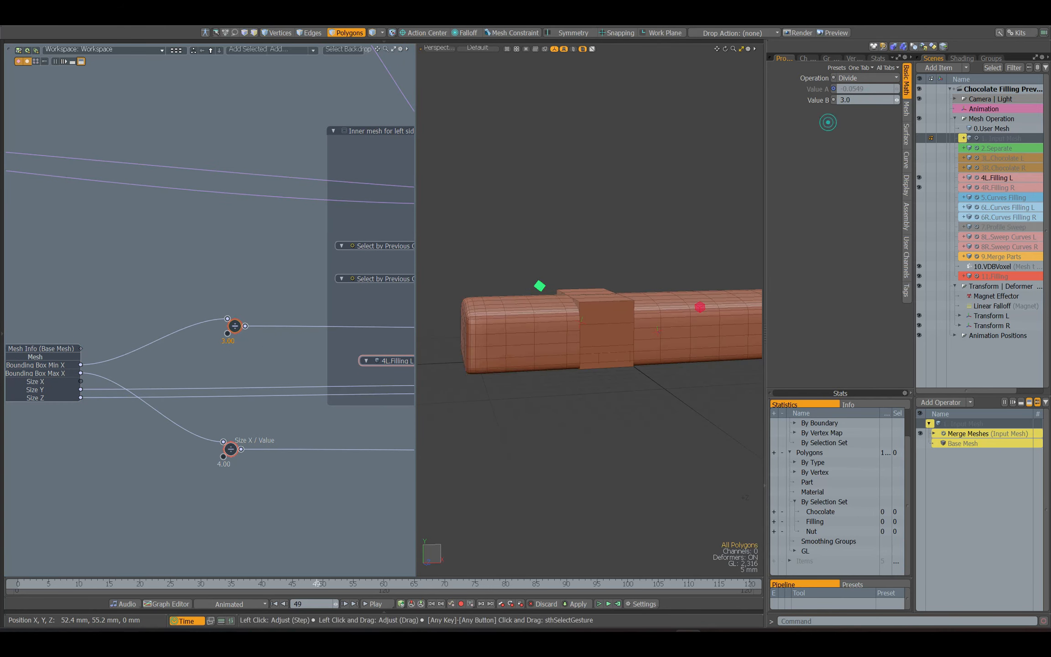
Enable Assign Selection Set (back) L and (position) L, and inspect the front polygons picked by Select by Previous Operation FL
{"action": "left_click_drag", "start_coordinate": [402, 356], "coordinate": [194, 357], "text": "alt+shift"}
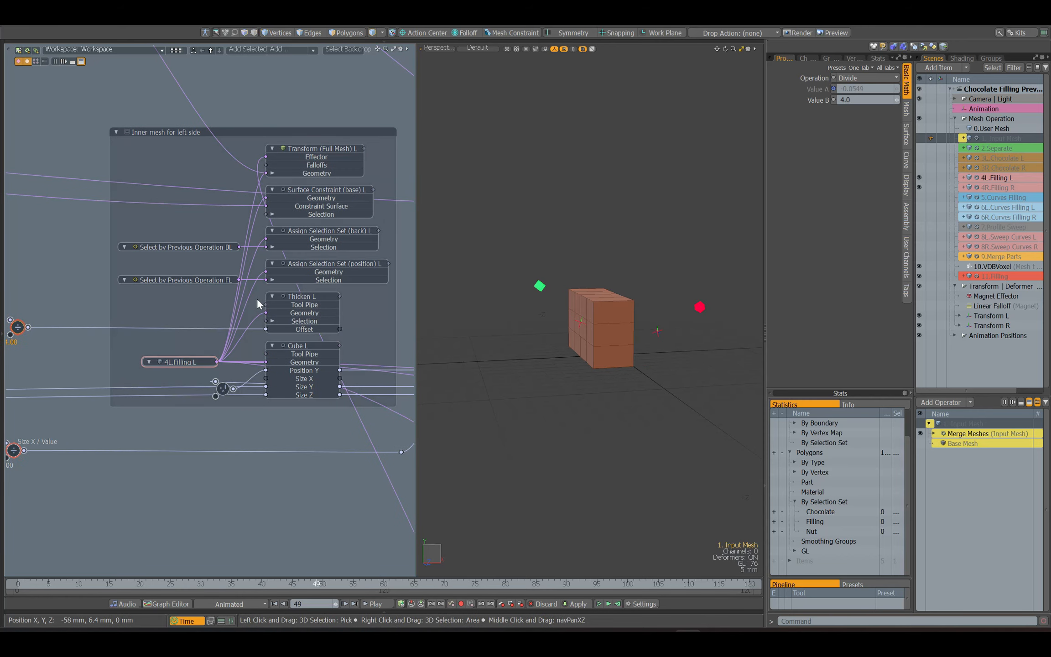
{"action": "left_click", "coordinate": [336, 234]}
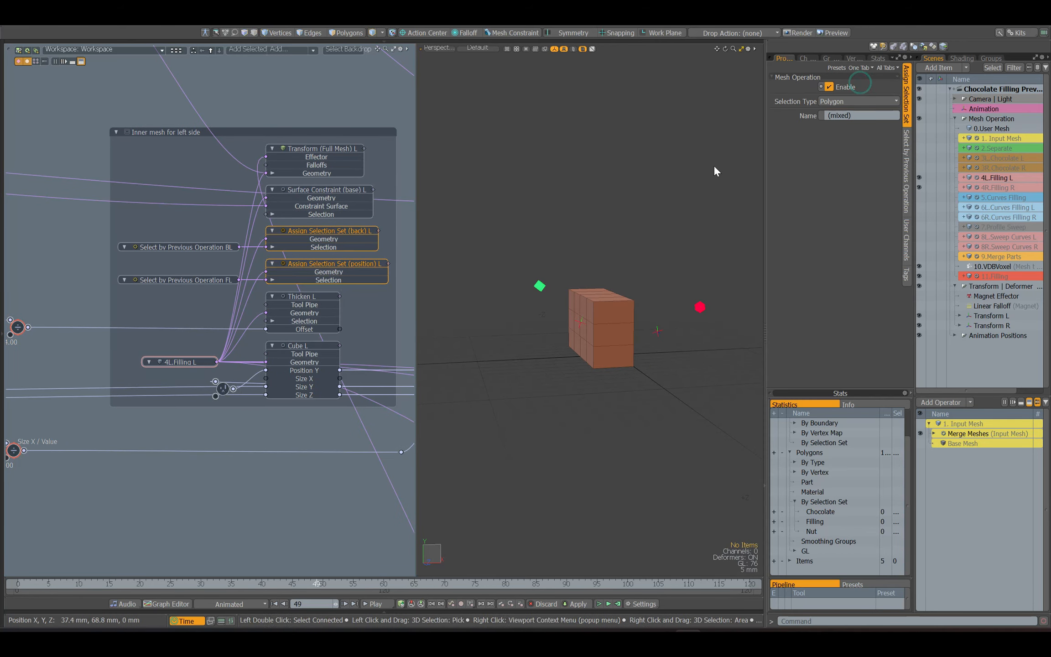
{"action": "left_click", "coordinate": [197, 280]}
{"action": "left_click", "coordinate": [196, 360]}
{"action": "left_click", "coordinate": [196, 281]}
{"action": "left_click_drag", "start_coordinate": [705, 315], "coordinate": [634, 329], "text": "alt"}
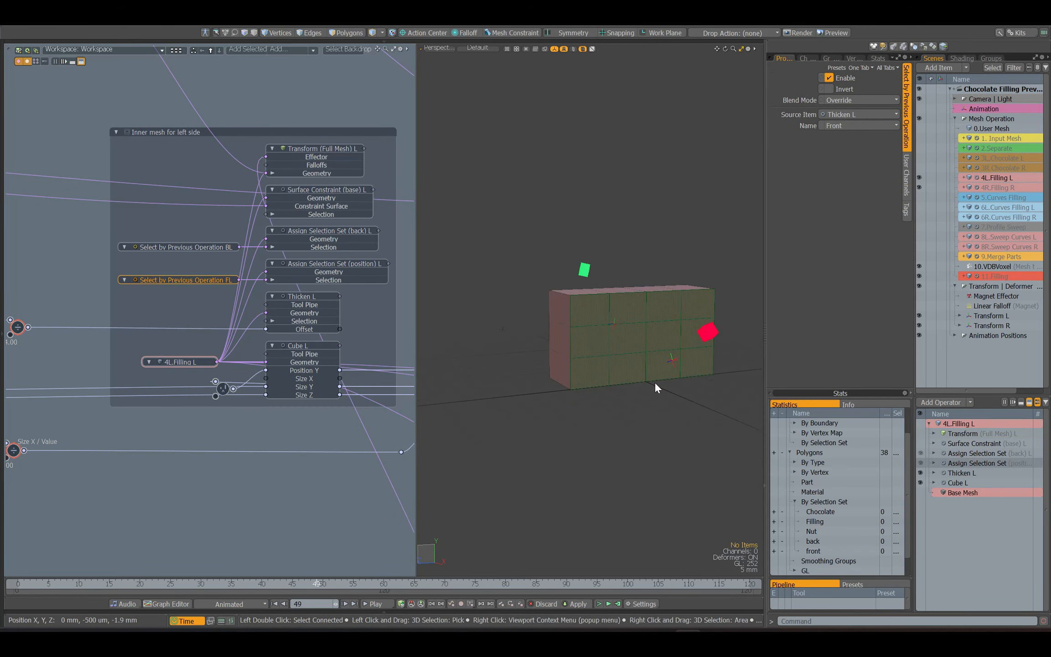
Inspect the back polygons picked by Select by Previous Operation BL and check the selection set names in both Assign Selection Set operations
{"action": "left_click", "coordinate": [856, 126]}
{"action": "left_click", "coordinate": [209, 246]}
{"action": "left_click_drag", "start_coordinate": [474, 356], "coordinate": [587, 367], "text": "alt"}
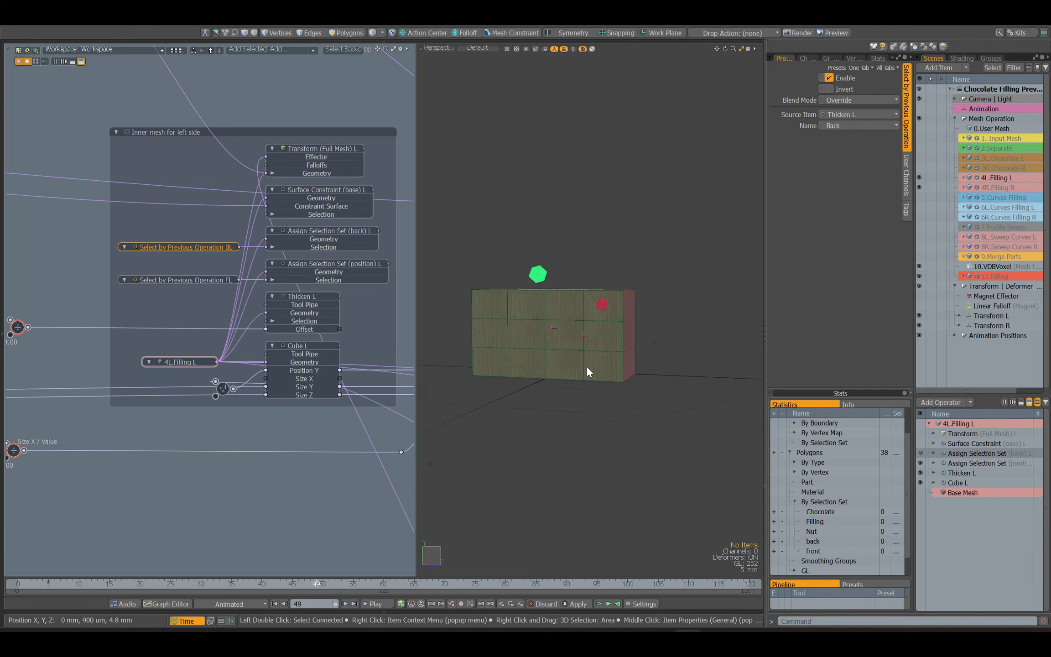
{"action": "left_click", "coordinate": [375, 280]}
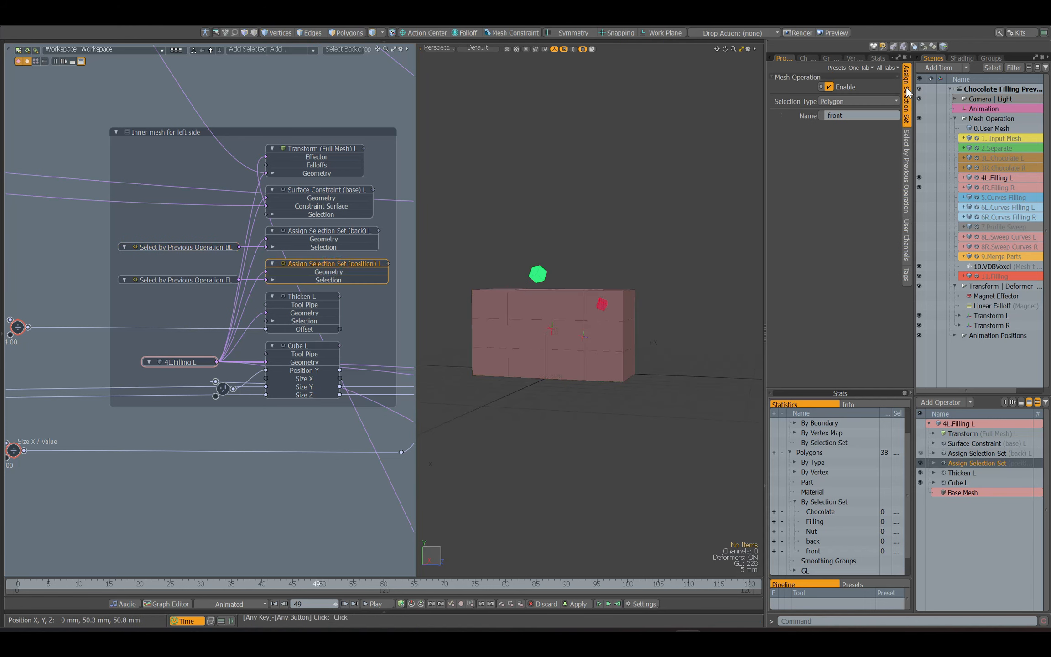
{"action": "left_click", "coordinate": [337, 235]}
Select Surface Constraint (base) L and trace its Constraint Surface connection back to 1. Input Mesh
{"action": "left_click_drag", "start_coordinate": [338, 212], "coordinate": [322, 242], "text": "alt"}
{"action": "left_click", "coordinate": [300, 236]}
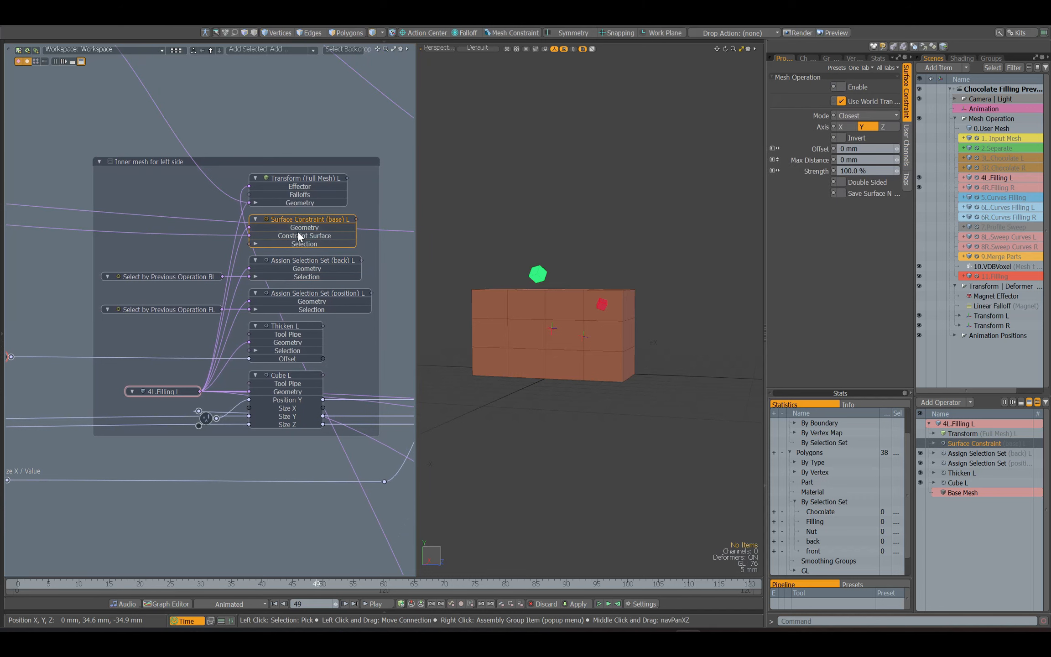
{"action": "left_click_drag", "start_coordinate": [150, 238], "coordinate": [280, 217], "text": "alt+shift"}
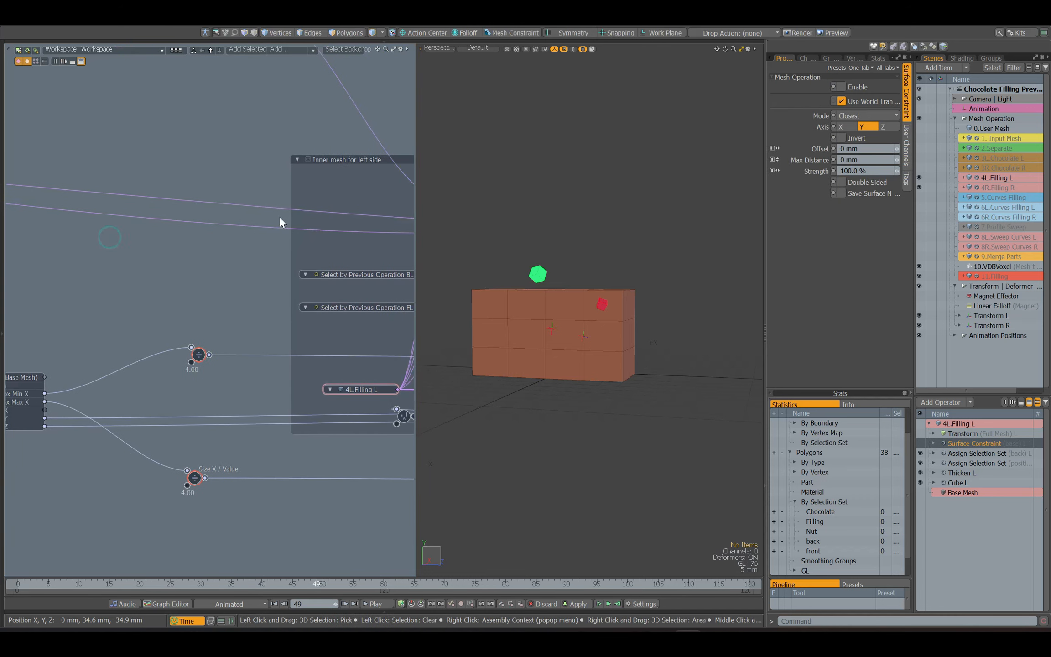
{"action": "left_click", "coordinate": [108, 237]}
{"action": "left_click_drag", "start_coordinate": [108, 237], "coordinate": [204, 233], "text": "alt+shift"}
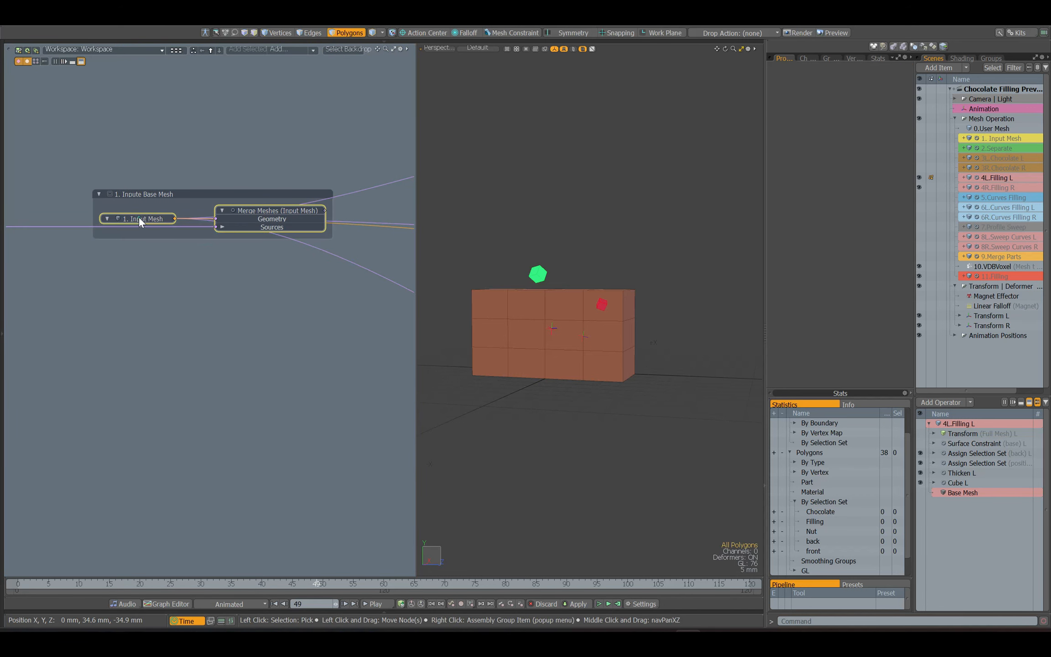
Check 1. Input Mesh as the constraint surface and enable the Surface Constraint (base) L operation
{"action": "left_click", "coordinate": [139, 220]}
{"action": "left_click_drag", "start_coordinate": [338, 337], "coordinate": [246, 314], "text": "alt+shift"}
{"action": "left_click", "coordinate": [288, 226]}
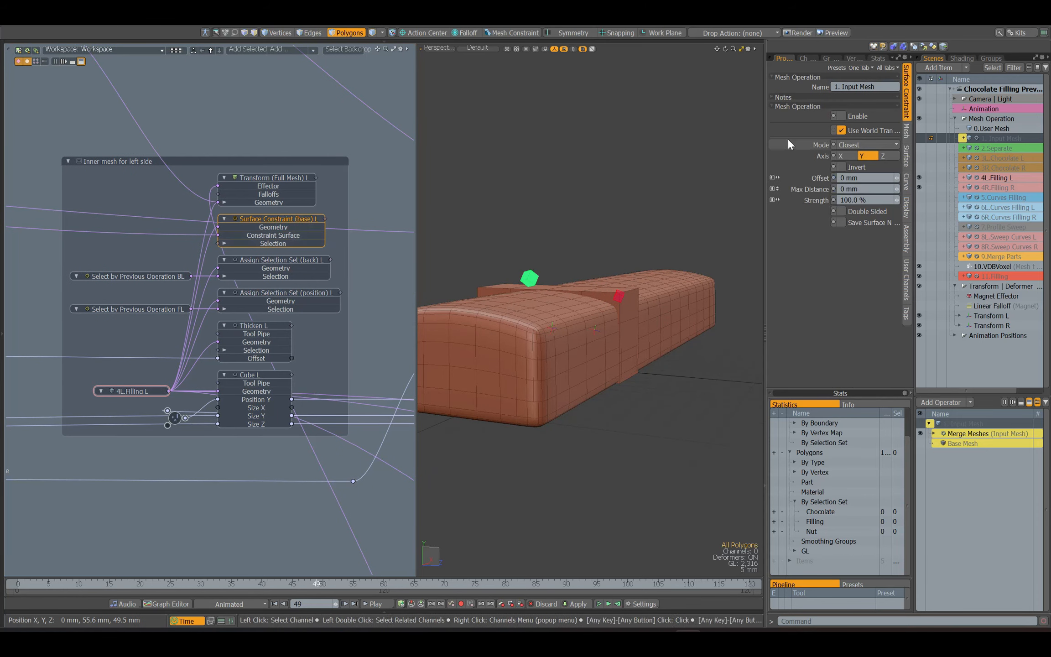
{"action": "left_click", "coordinate": [841, 117]}
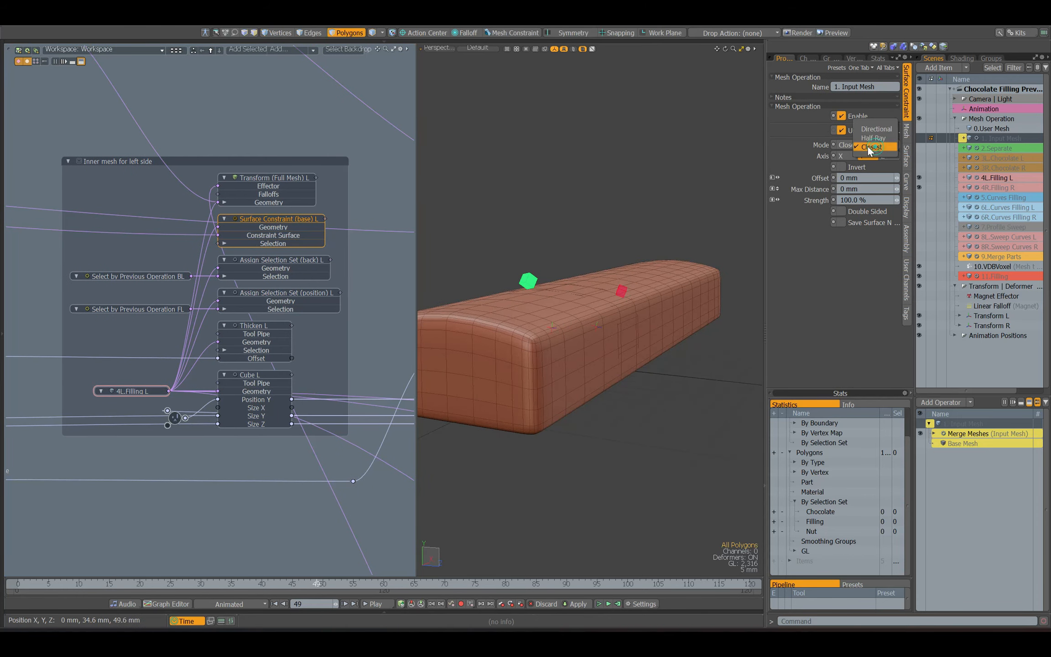
Inspect the effect of Surface Constraint (base) L in wireframe by toggling the operation, then restore the Default shading
{"action": "key", "text": "ctrl+grave"}
{"action": "left_click", "coordinate": [645, 253]}
{"action": "scroll", "coordinate": [617, 310], "scroll_direction": "up", "scroll_amount": 3}
{"action": "left_click_drag", "start_coordinate": [617, 310], "coordinate": [609, 310], "text": "alt"}
{"action": "left_click", "coordinate": [849, 120]}
{"action": "key", "text": "ctrl+grave"}
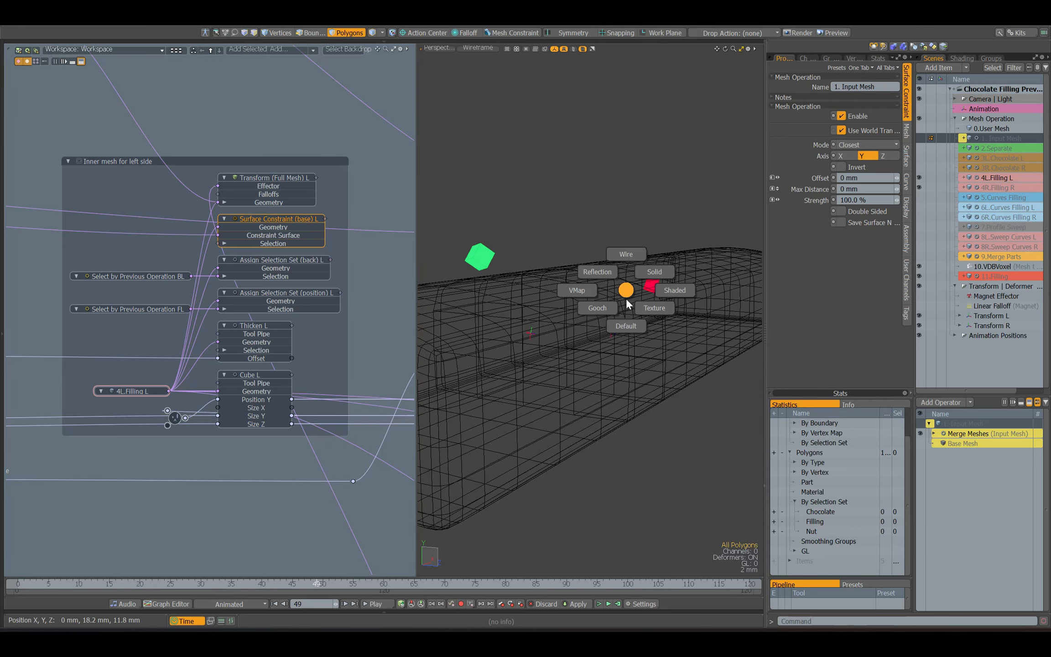
{"action": "left_click", "coordinate": [652, 294]}
{"action": "left_click", "coordinate": [849, 118]}
{"action": "left_click", "coordinate": [849, 118]}
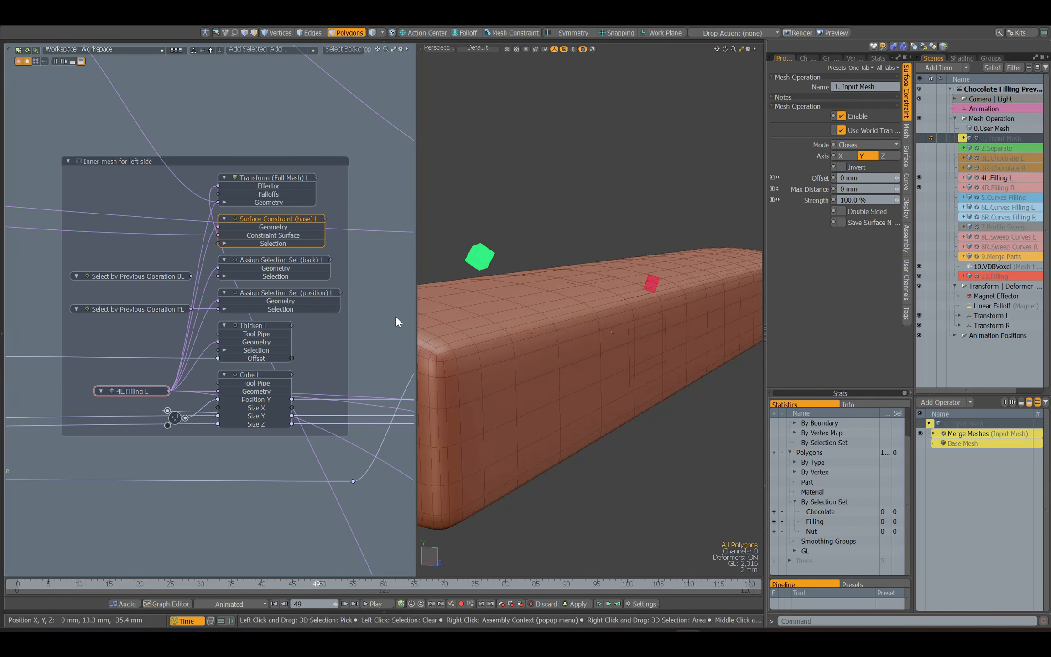
Switch from 4L.Filling L to 4R.Filling R in the right-side inner mesh group and select its Cube R operation
{"action": "left_click", "coordinate": [134, 391]}
{"action": "scroll", "coordinate": [614, 334], "scroll_direction": "down", "scroll_amount": 3}
{"action": "left_click_drag", "start_coordinate": [614, 334], "coordinate": [511, 341], "text": "alt"}
{"action": "left_click_drag", "start_coordinate": [379, 328], "coordinate": [76, 330], "text": "alt"}
{"action": "left_click", "coordinate": [203, 391]}
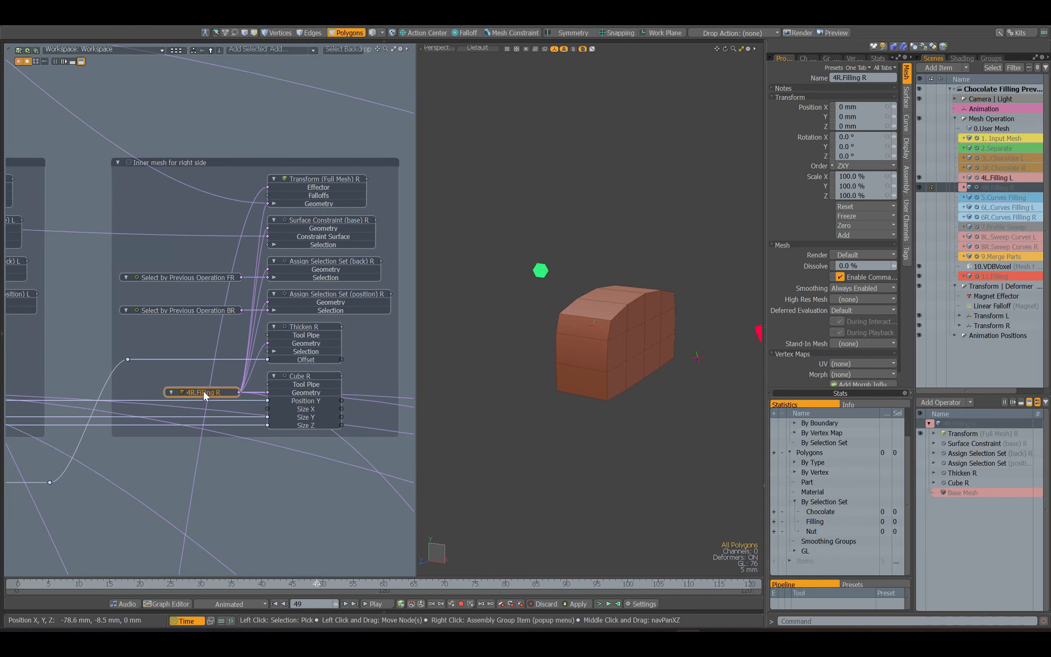
{"action": "left_click", "coordinate": [276, 394]}
Enable Cube R, Thicken R, both Assign Selection Set operations and Surface Constraint (base) R, and disable Transform (Full Mesh) R
{"action": "left_click", "coordinate": [920, 483]}
{"action": "left_click", "coordinate": [921, 474]}
{"action": "left_click", "coordinate": [921, 463]}
{"action": "left_click", "coordinate": [921, 454]}
{"action": "left_click", "coordinate": [920, 443]}
{"action": "left_click_drag", "start_coordinate": [607, 395], "coordinate": [662, 397], "text": "alt"}
{"action": "left_click", "coordinate": [920, 434]}
{"action": "double_click", "coordinate": [693, 322]}
{"action": "left_click", "coordinate": [691, 395]}
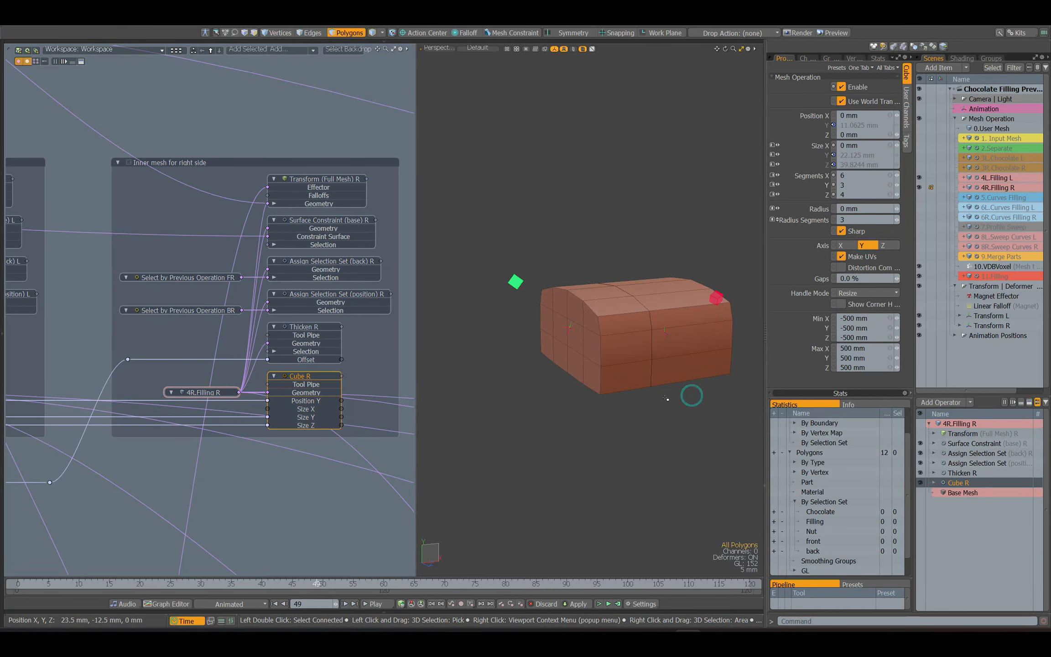
Trace the inputs of the right inner mesh back to Bounding Box Max X in the Mesh Info (Base Mesh) node
{"action": "left_click", "coordinate": [303, 360]}
{"action": "left_click_drag", "start_coordinate": [91, 361], "coordinate": [406, 362], "text": "alt"}
{"action": "left_click", "coordinate": [151, 359]}
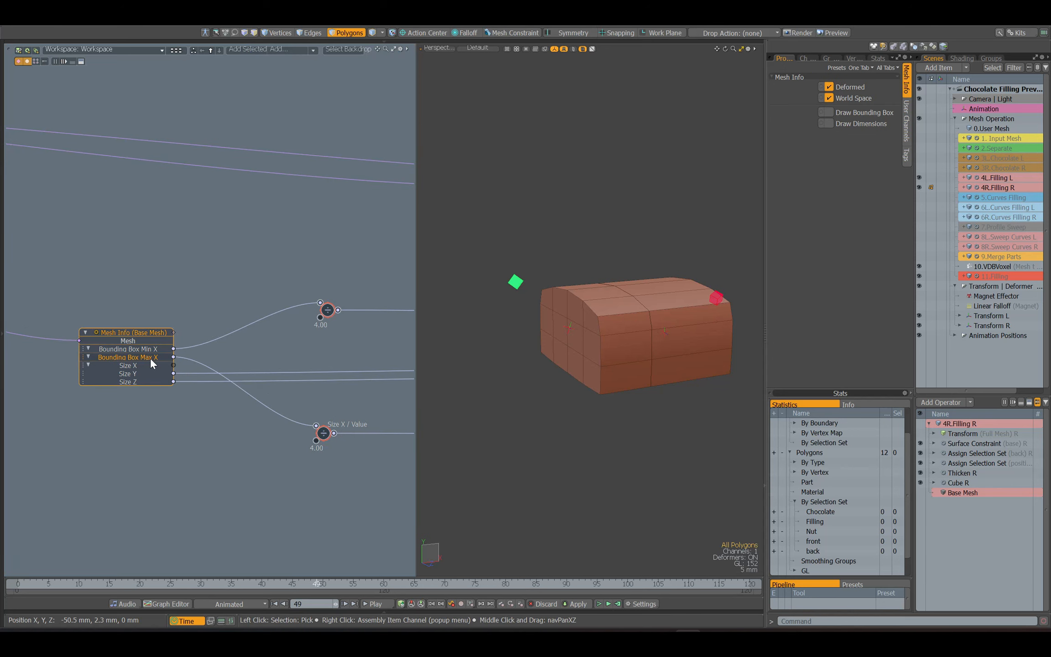
Compare the side polygons of 1. Input Mesh with those of 4R.Filling R along the X axis
{"action": "left_click", "coordinate": [998, 139]}
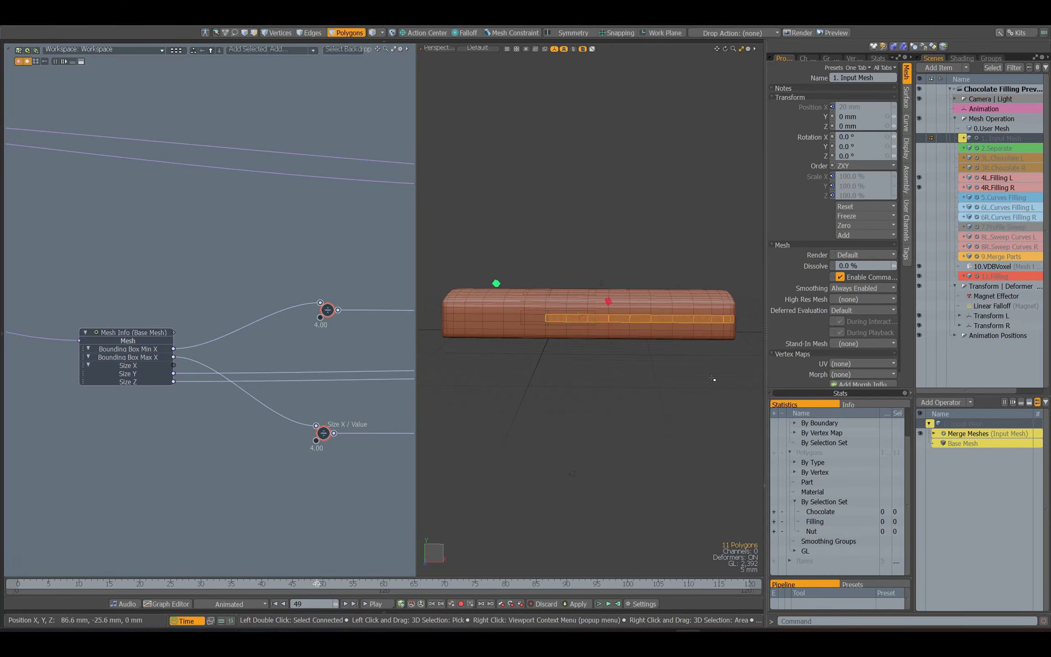
{"action": "left_click", "coordinate": [998, 188]}
{"action": "left_click", "coordinate": [623, 317]}
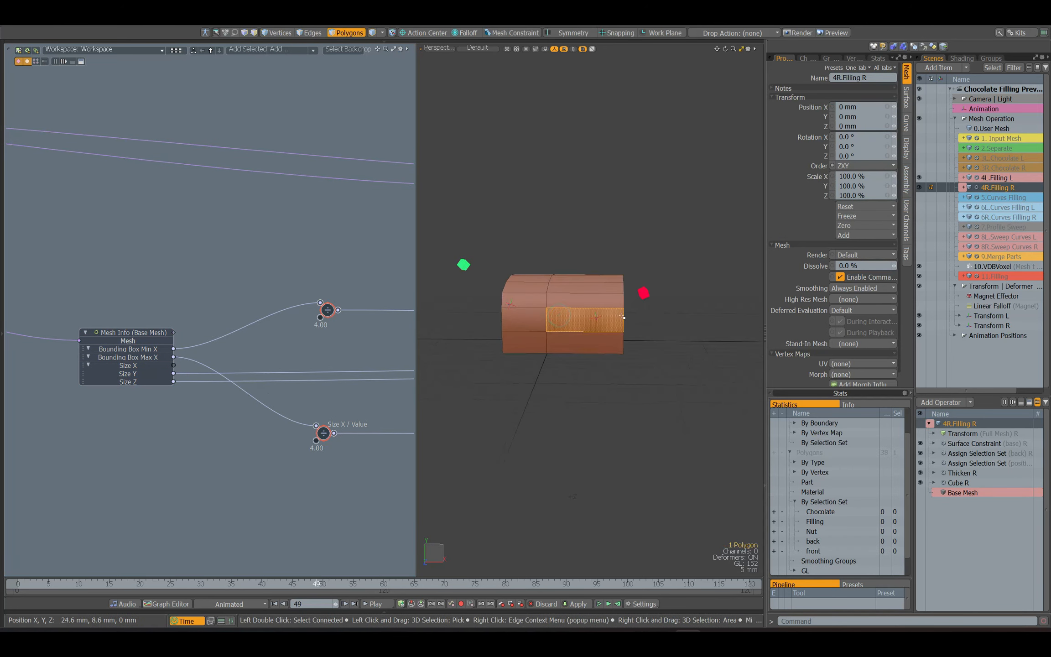
{"action": "left_click", "coordinate": [539, 318]}
{"action": "left_click_drag", "start_coordinate": [532, 327], "coordinate": [563, 331], "text": "alt"}
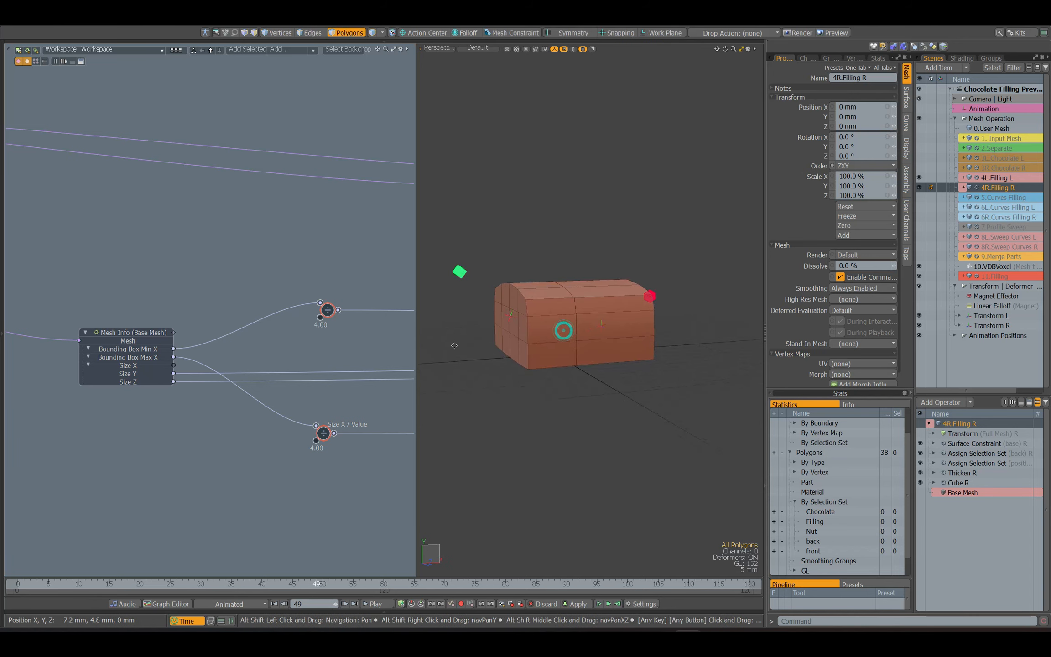
Enable Transform (Full Mesh) L and Transform (Full Mesh) R together and set the timeline to frame 47
{"action": "left_click_drag", "start_coordinate": [402, 351], "coordinate": [236, 370], "text": "alt"}
{"action": "left_click", "coordinate": [202, 153]}
{"action": "left_click_drag", "start_coordinate": [401, 178], "coordinate": [324, 192], "text": "alt"}
{"action": "left_click", "coordinate": [364, 177], "text": "shift"}
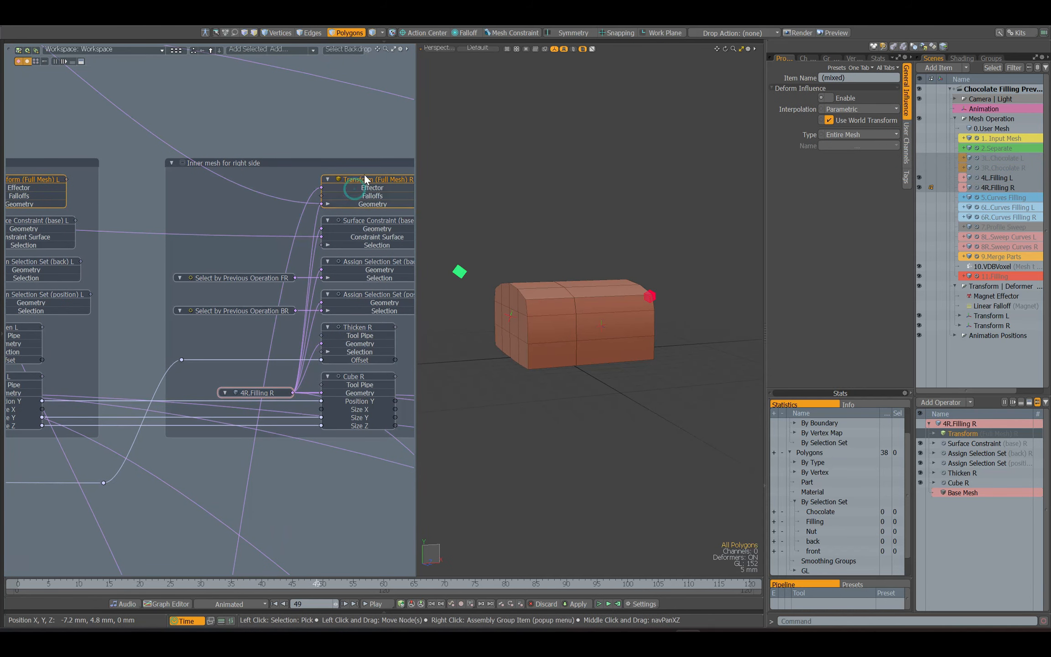
{"action": "left_click", "coordinate": [918, 434]}
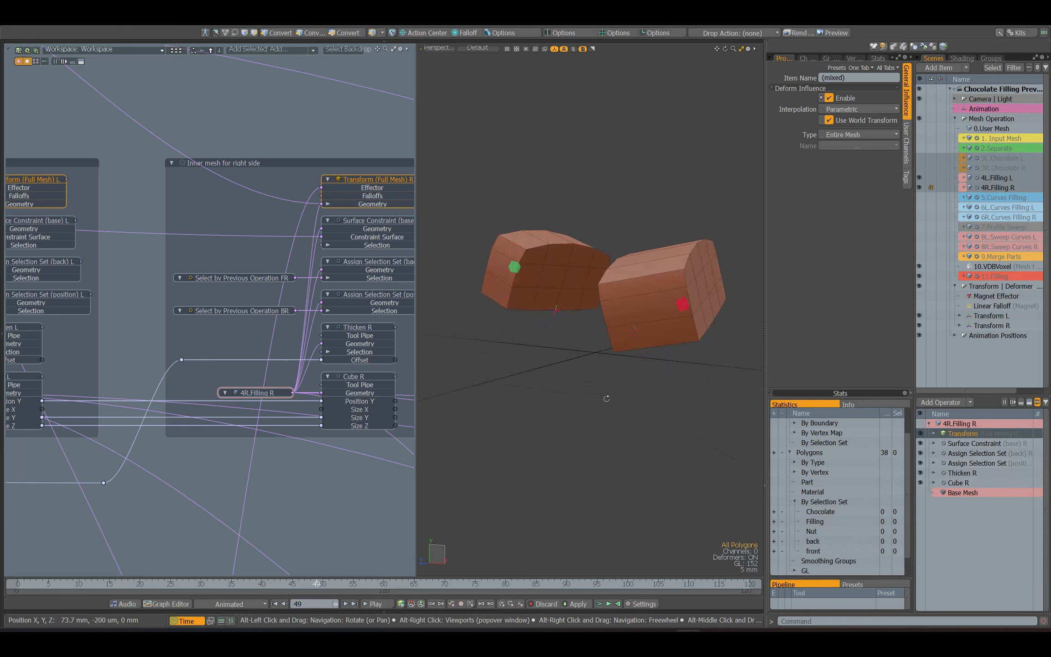
{"action": "left_click", "coordinate": [306, 581]}
{"action": "mouse_move", "coordinate": [305, 581]}
{"action": "left_mouse_down"}
{"action": "mouse_move", "coordinate": [256, 583]}
{"action": "mouse_move", "coordinate": [415, 582]}
{"action": "mouse_move", "coordinate": [110, 582]}
{"action": "mouse_move", "coordinate": [305, 582]}
{"action": "left_mouse_up"}
Hide 4L.Filling L and 4R.Filling R, and select 5.Curves Filling in its node group
{"action": "left_click", "coordinate": [958, 177]}
{"action": "left_click", "coordinate": [919, 187]}
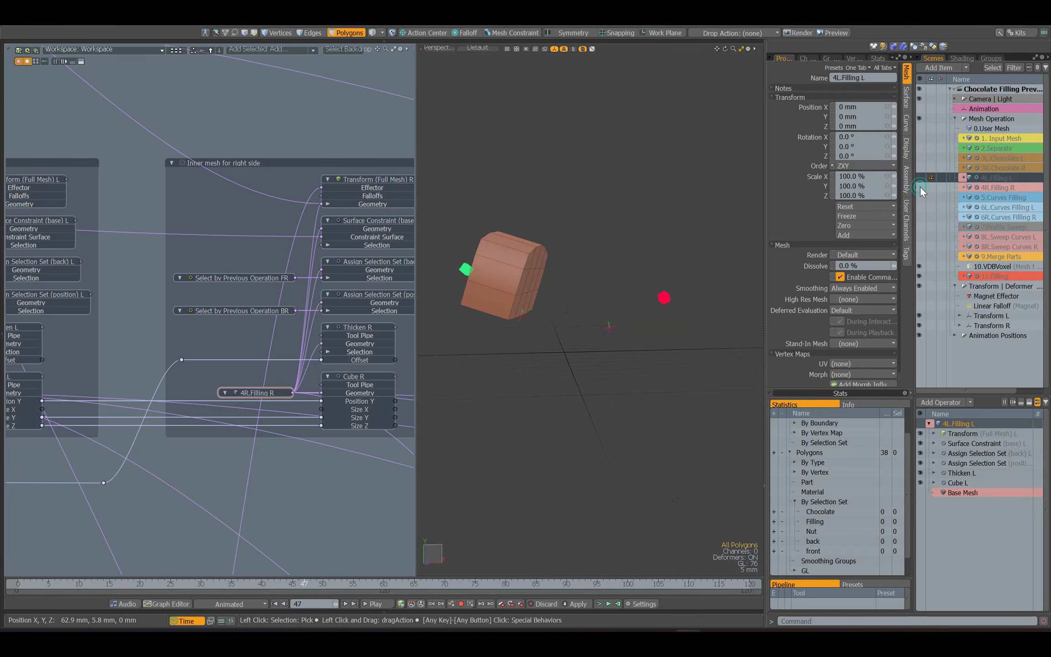
{"action": "left_click", "coordinate": [988, 196]}
{"action": "left_click_drag", "start_coordinate": [357, 375], "coordinate": [27, 229], "text": "alt"}
{"action": "left_click", "coordinate": [202, 525]}
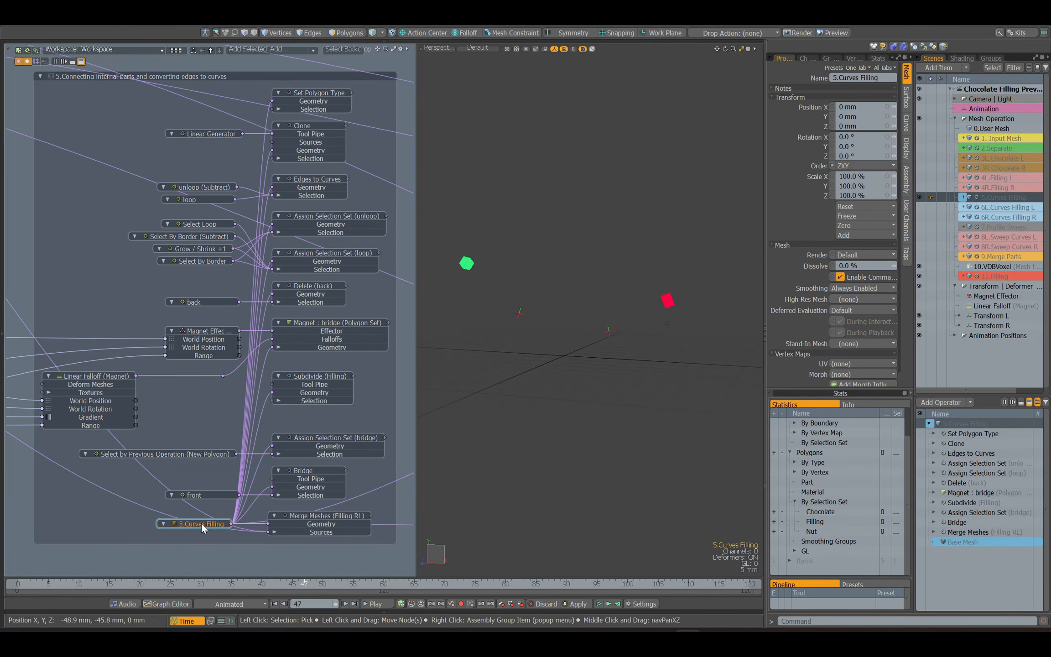
Enable Merge Meshes (Filling RL) to combine both filling halves in 5.Curves Filling
{"action": "left_click", "coordinate": [317, 516]}
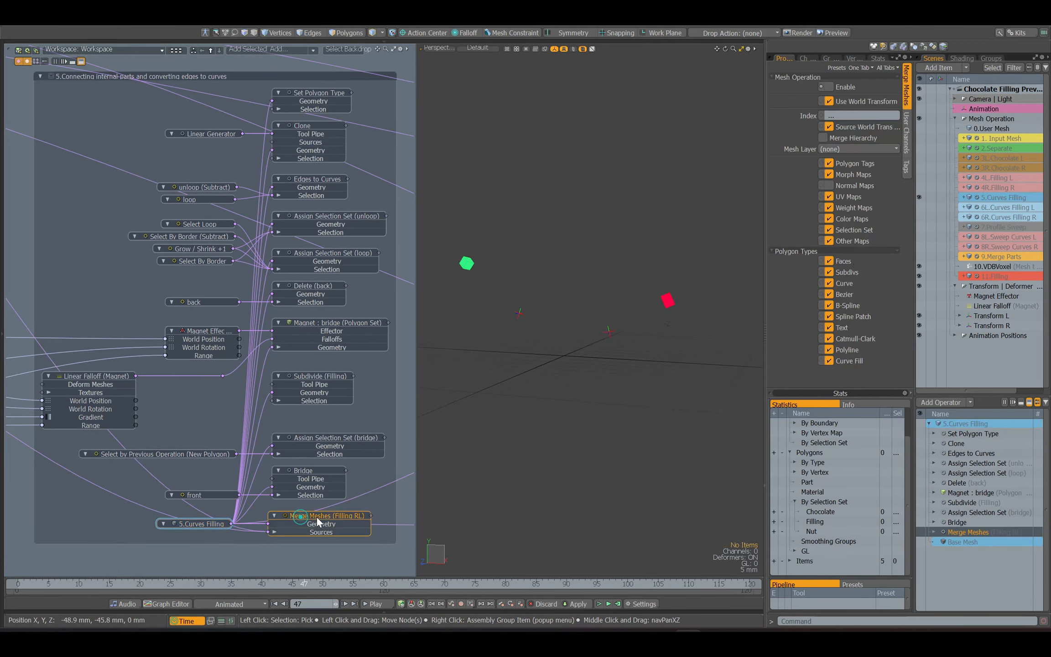
{"action": "left_click", "coordinate": [828, 86]}
{"action": "mouse_move", "coordinate": [569, 368]}
{"action": "left_mouse_down", "text": "alt"}
{"action": "mouse_move", "coordinate": [593, 369]}
{"action": "mouse_move", "coordinate": [576, 368]}
{"action": "mouse_move", "coordinate": [585, 373]}
{"action": "left_mouse_up", "text": "alt"}
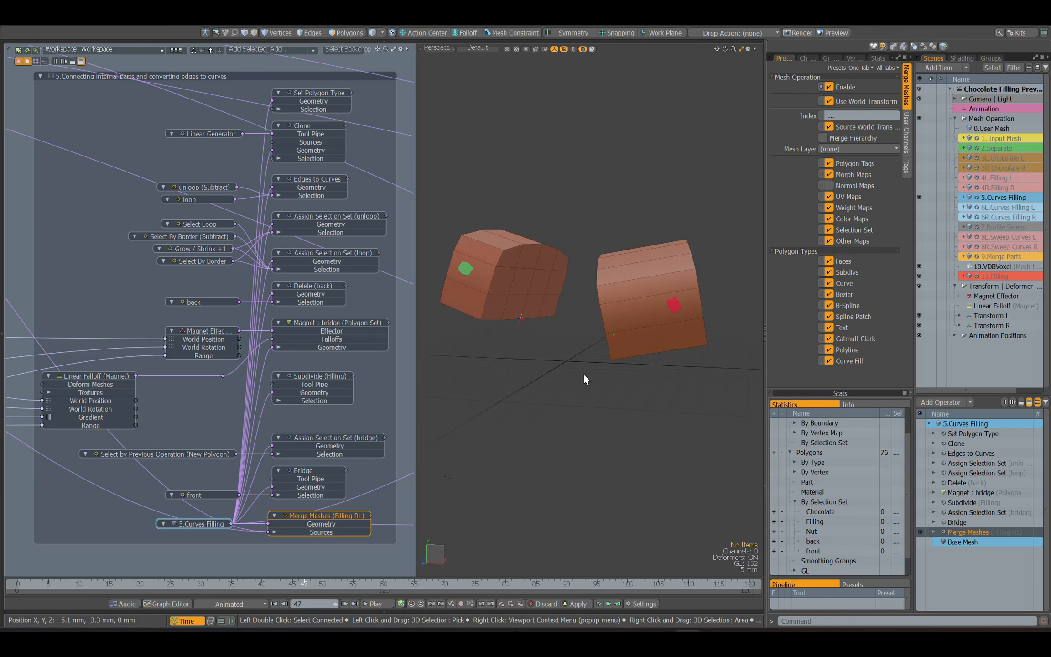
Enable the Bridge operation between the filling halves and inspect the front selection set that drives it
{"action": "left_click", "coordinate": [316, 468]}
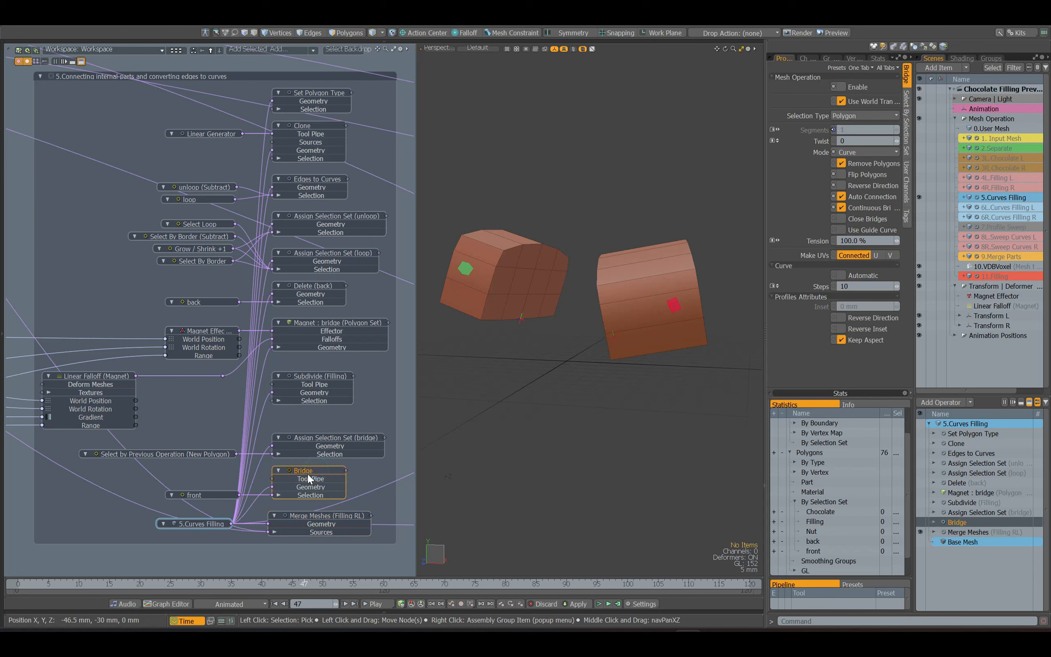
{"action": "left_click", "coordinate": [844, 87]}
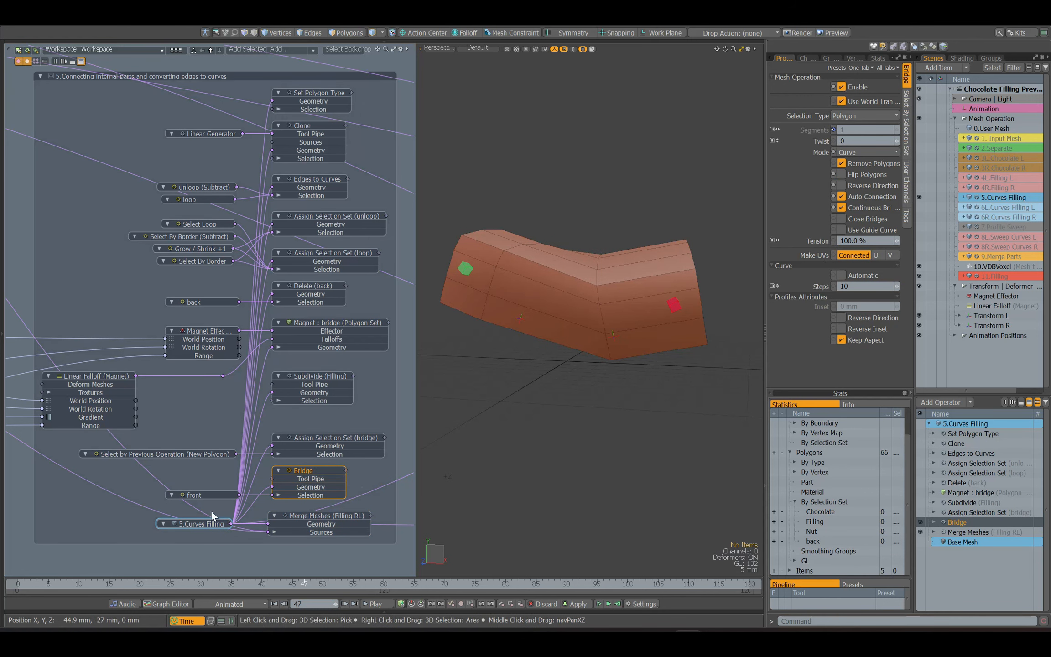
{"action": "left_click", "coordinate": [228, 495]}
{"action": "left_click_drag", "start_coordinate": [512, 364], "coordinate": [541, 299], "text": "alt"}
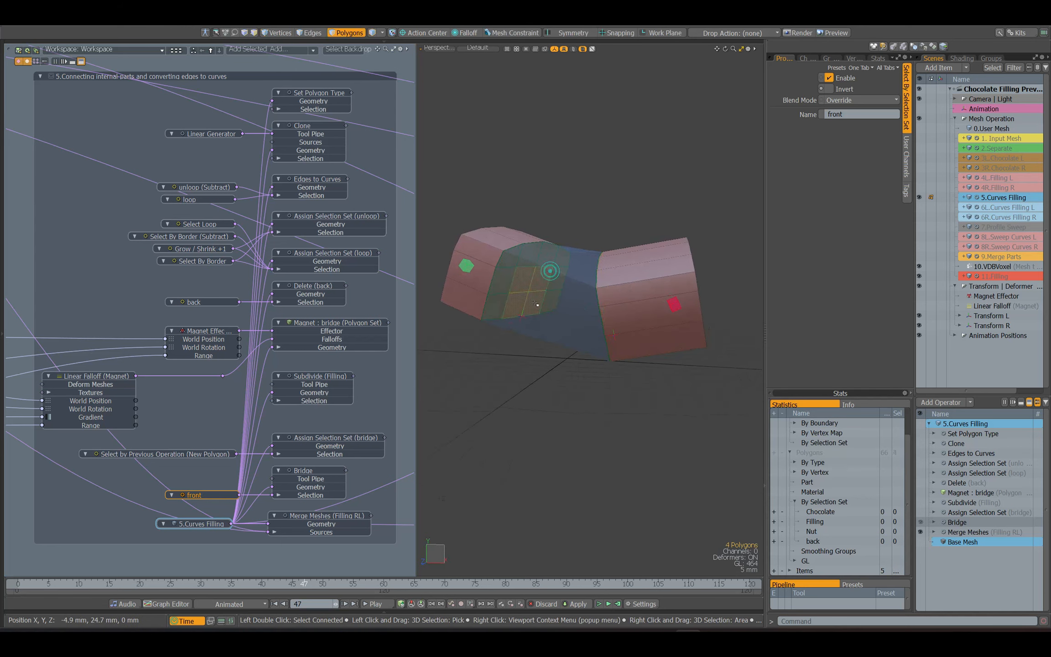
Enable Assign Selection Set (bridge) and inspect the new bridge polygons picked by Select by Previous Operation (New Polygon)
{"action": "left_click", "coordinate": [307, 438]}
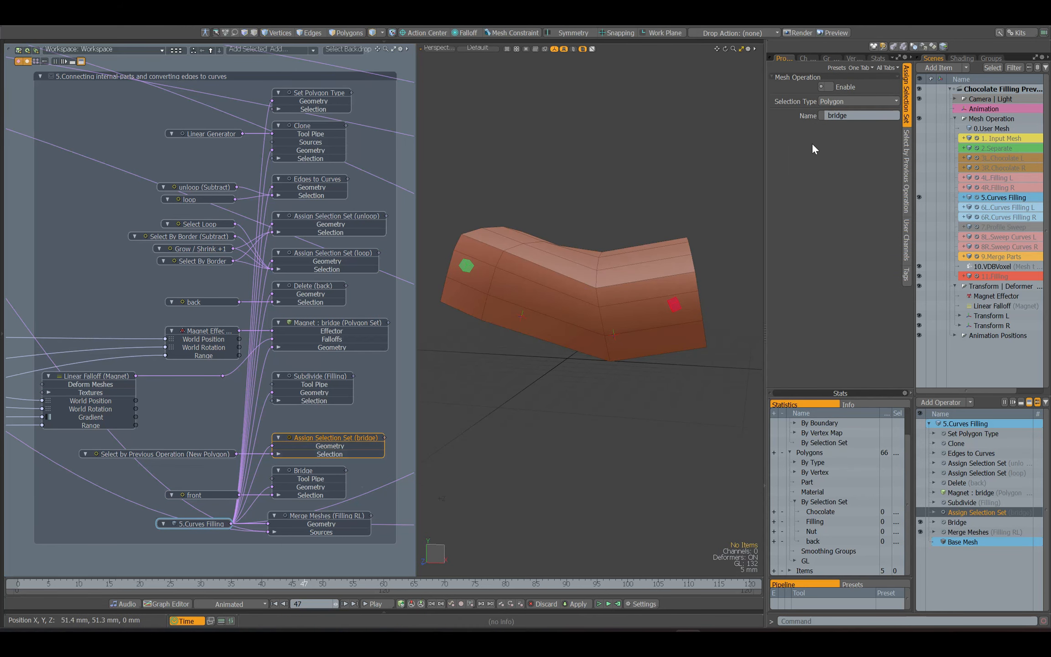
{"action": "left_click", "coordinate": [858, 116]}
{"action": "left_click", "coordinate": [183, 454]}
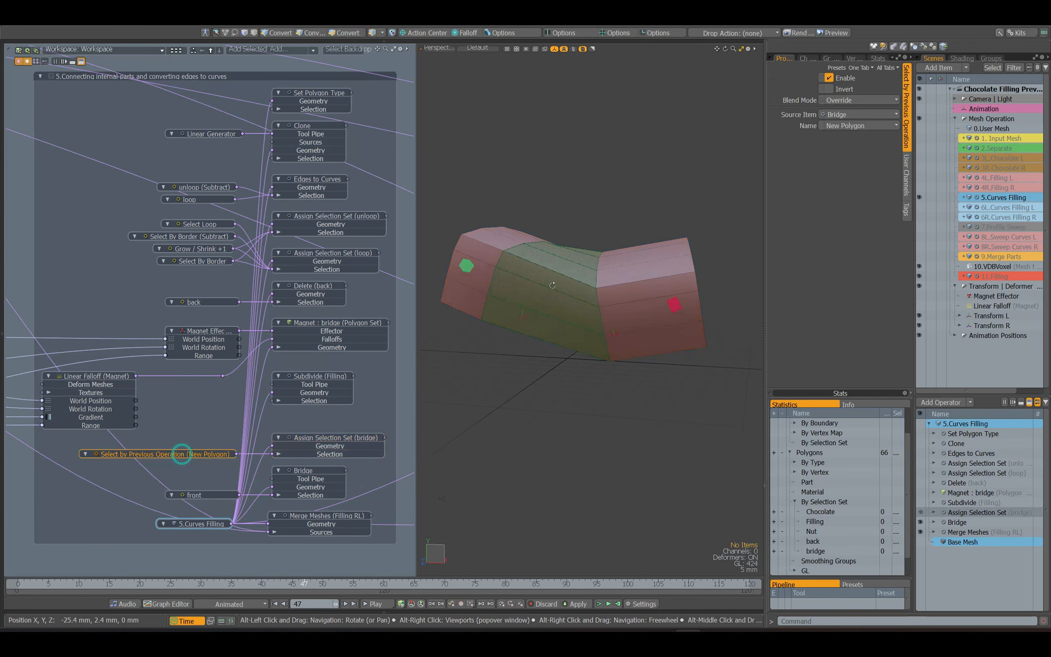
{"action": "left_click_drag", "start_coordinate": [576, 222], "coordinate": [562, 380]}
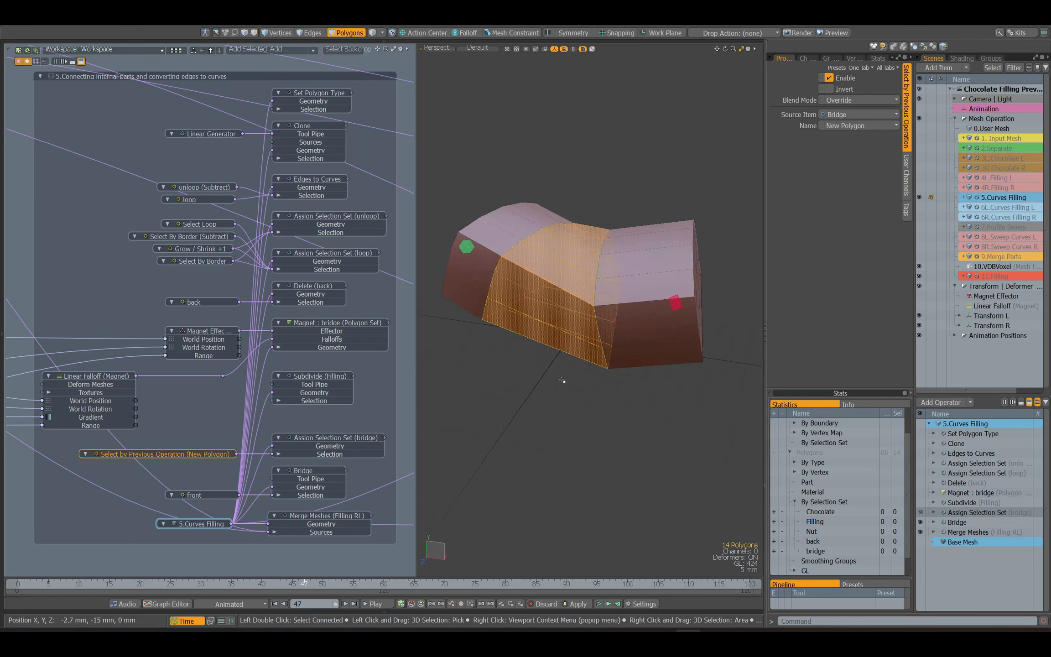
{"action": "left_click", "coordinate": [562, 380]}
Enable the Subdivide (Filling) operation with the Faceted method on the bridged mesh
{"action": "left_click", "coordinate": [307, 382]}
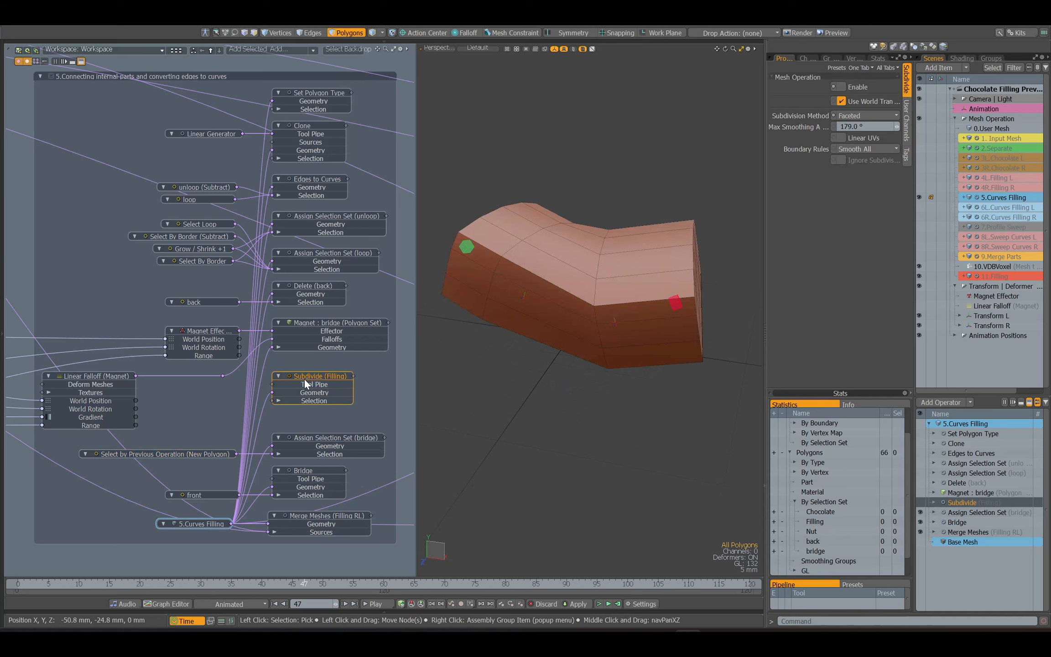
{"action": "left_click", "coordinate": [841, 87]}
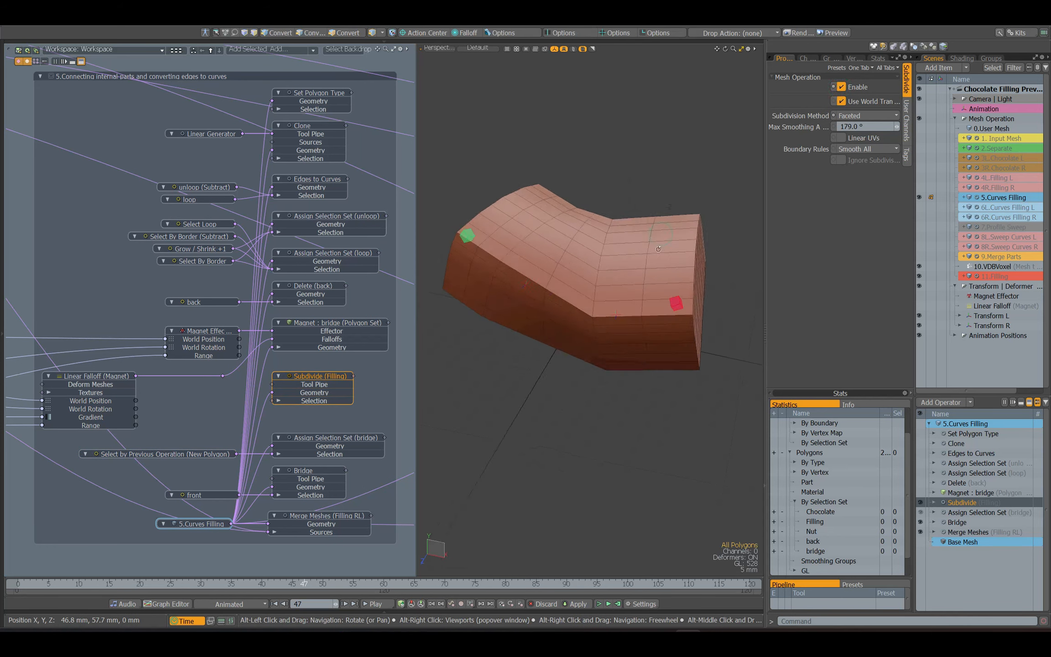
{"action": "left_click_drag", "start_coordinate": [658, 249], "coordinate": [657, 230], "text": "alt"}
Enable the Magnet : bridge deformer for the bridge polygon selection set and move the timeline to frame 48
{"action": "left_click", "coordinate": [303, 323]}
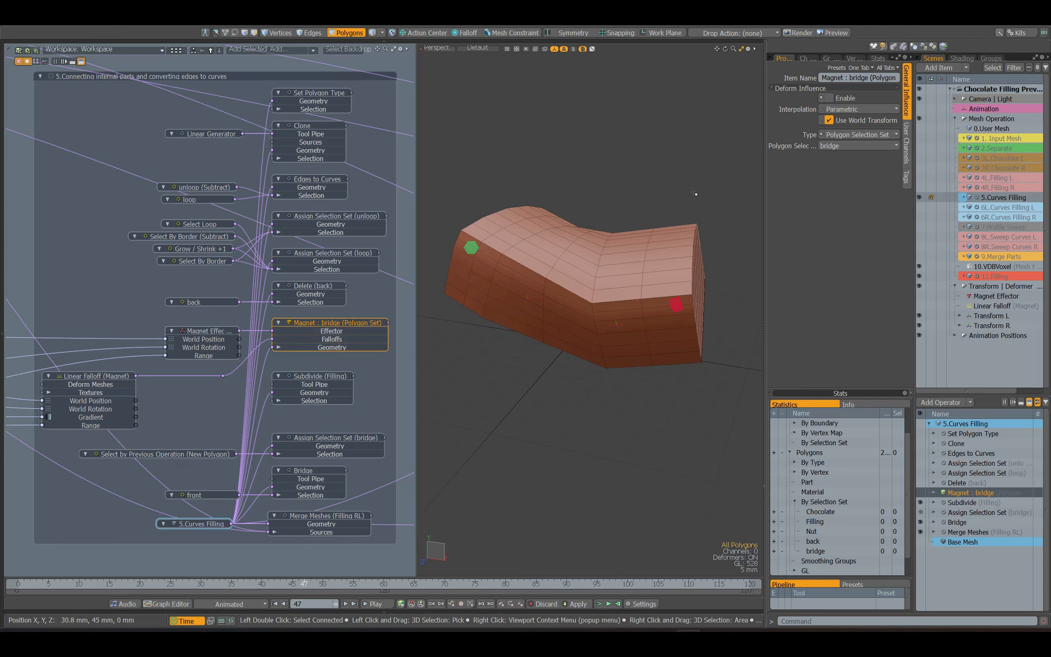
{"action": "left_click", "coordinate": [842, 135]}
{"action": "left_click", "coordinate": [863, 134]}
{"action": "left_click", "coordinate": [858, 147]}
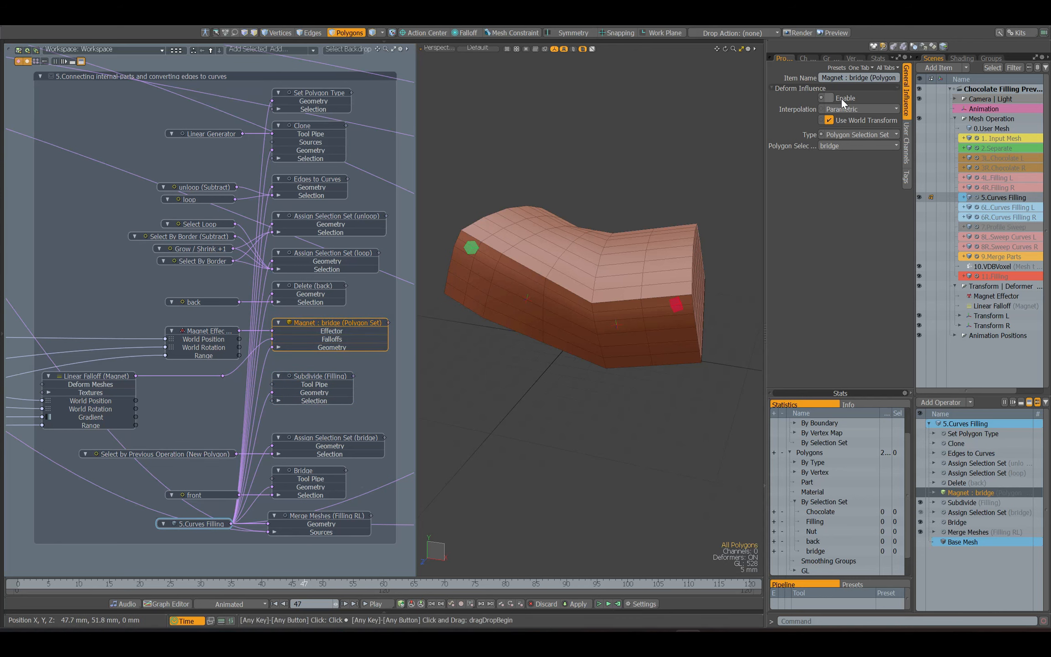
{"action": "left_click", "coordinate": [829, 98]}
{"action": "mouse_move", "coordinate": [307, 584]}
{"action": "left_mouse_down"}
{"action": "mouse_move", "coordinate": [191, 585]}
{"action": "mouse_move", "coordinate": [310, 585]}
{"action": "left_mouse_up"}
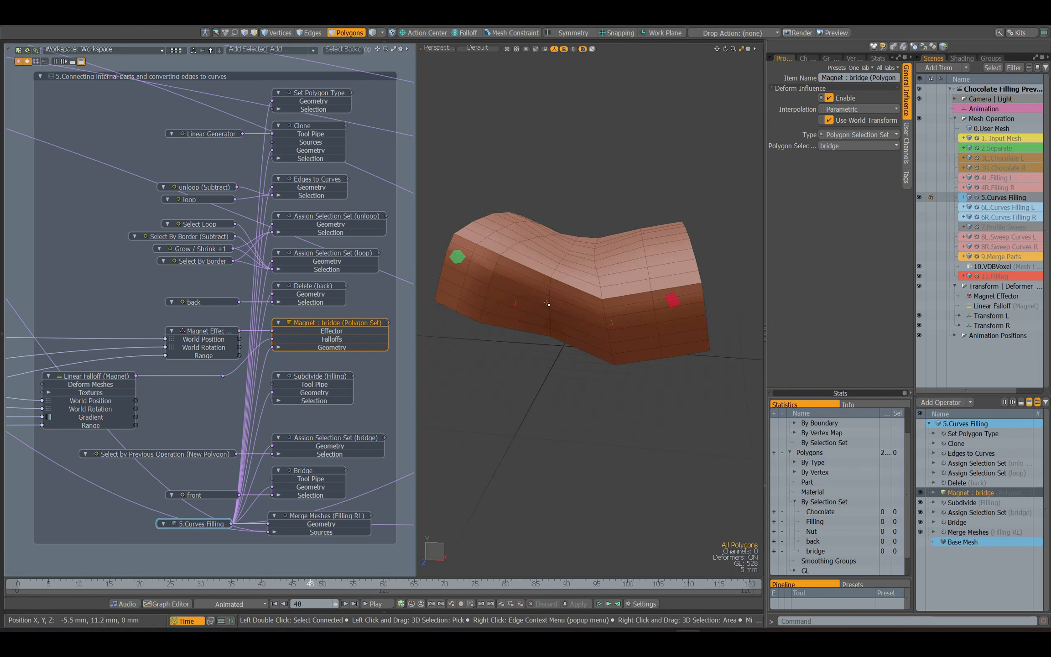
Select the Magnet Effector and Linear Falloff (Magnet) and scrub the animation to frame 62 to review the bridge deformation
{"action": "left_click", "coordinate": [201, 332]}
{"action": "left_click", "coordinate": [203, 355]}
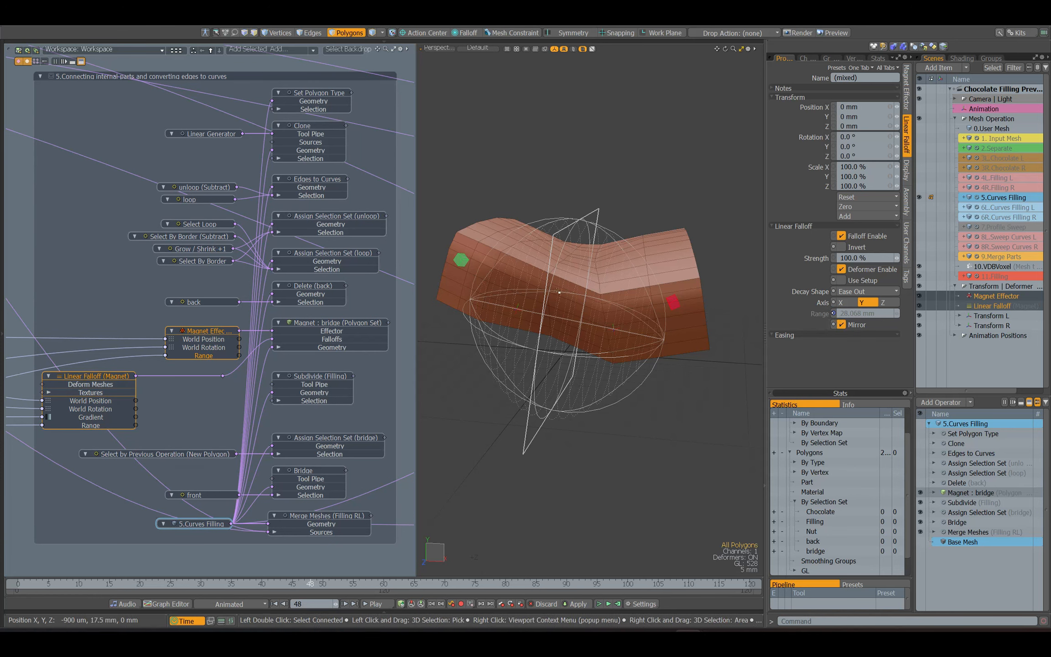
{"action": "left_click_drag", "start_coordinate": [311, 585], "coordinate": [396, 585]}
{"action": "left_click_drag", "start_coordinate": [528, 437], "coordinate": [542, 428], "text": "alt"}
Locate Transform L and Transform R in the schematic and check their positions on the filling halves
{"action": "middle_click_drag", "start_coordinate": [28, 382], "coordinate": [211, 365]}
{"action": "left_click", "coordinate": [209, 309]}
{"action": "left_click", "coordinate": [202, 416], "text": "shift"}
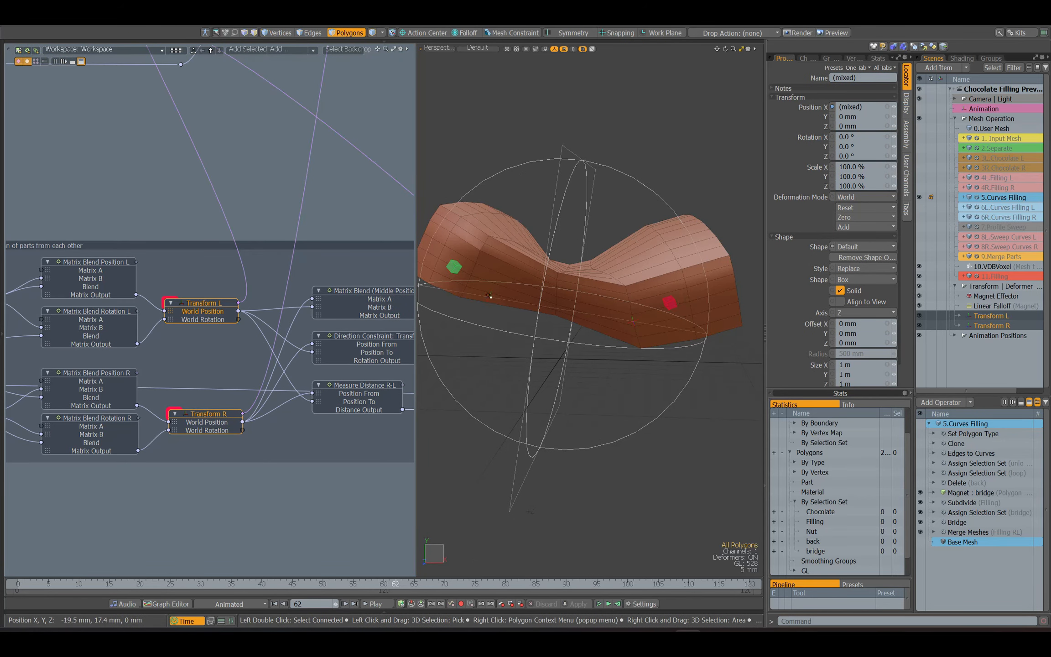
{"action": "key", "text": "5"}
{"action": "left_click", "coordinate": [633, 319]}
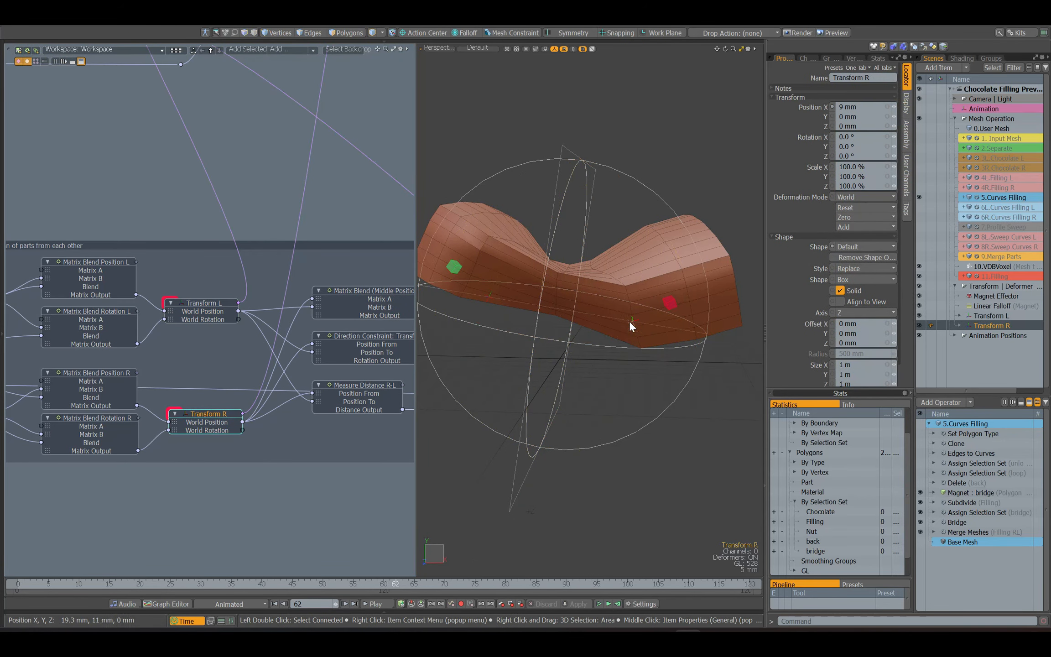
{"action": "middle_click_drag", "start_coordinate": [371, 319], "coordinate": [310, 321]}
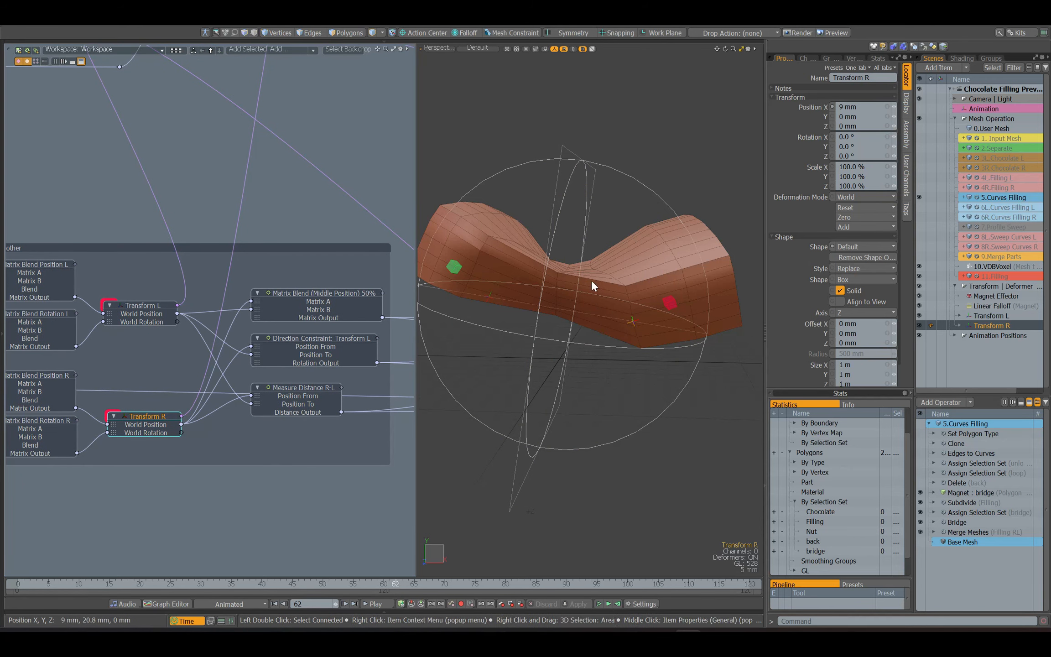
Try Blend values of 100 and 0 in the Matrix Blend (Middle Position) node and restore it to 50%
{"action": "left_click", "coordinate": [309, 302]}
{"action": "left_click", "coordinate": [251, 302]}
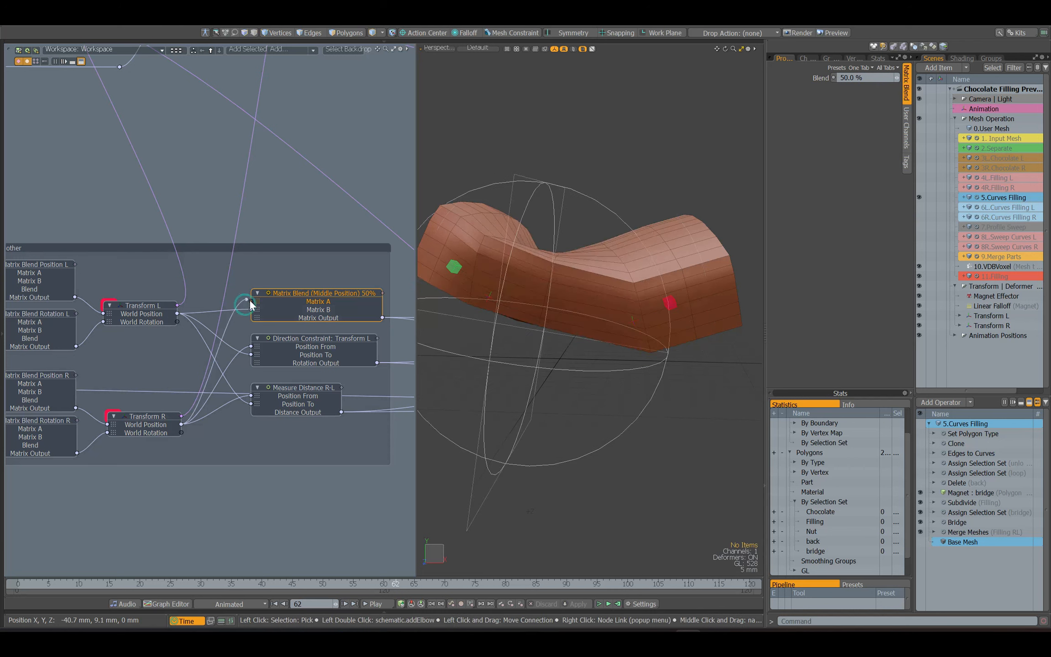
{"action": "left_click", "coordinate": [252, 309]}
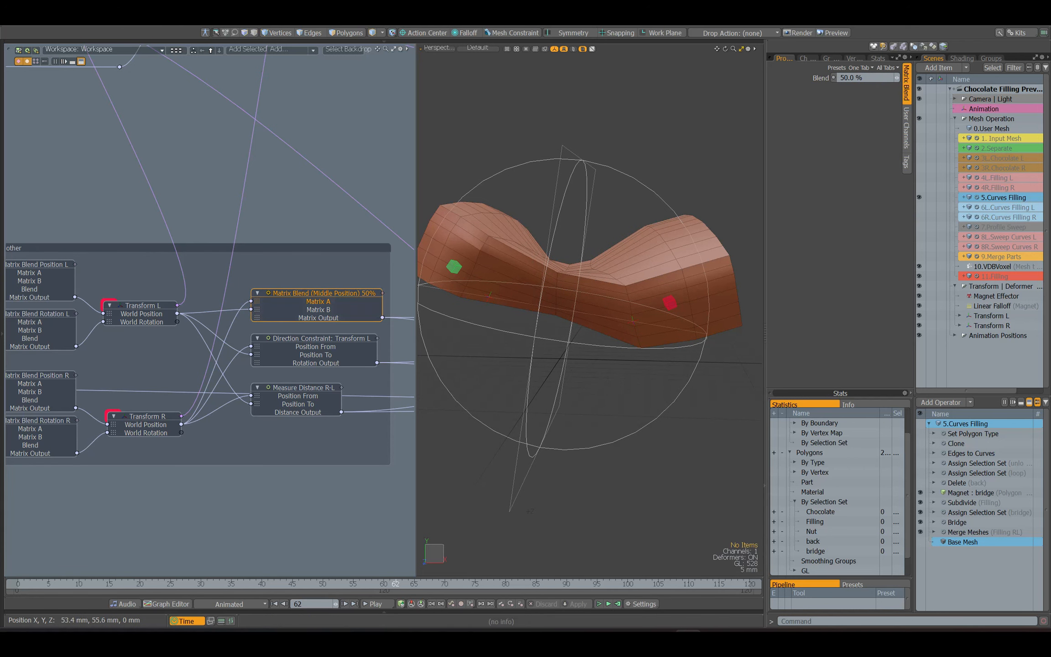
{"action": "type", "text": "100"}
{"action": "left_click", "coordinate": [847, 99]}
{"action": "left_click_drag", "start_coordinate": [860, 78], "coordinate": [819, 81]}
{"action": "type", "text": "0"}
{"action": "left_click", "coordinate": [843, 92]}
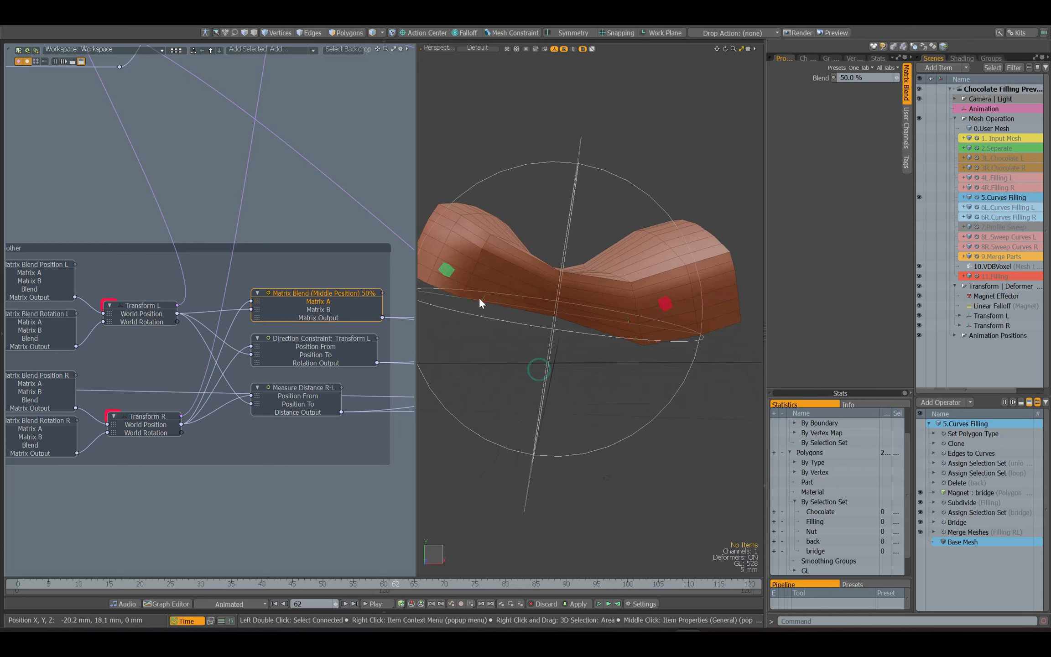
Select Direction Constraint: Transform L and trace its Rotation Output to the Magnet Effector's World Rotation
{"action": "middle_click_drag", "start_coordinate": [349, 334], "coordinate": [98, 345]}
{"action": "left_click", "coordinate": [276, 332]}
{"action": "middle_click_drag", "start_coordinate": [388, 346], "coordinate": [254, 345]}
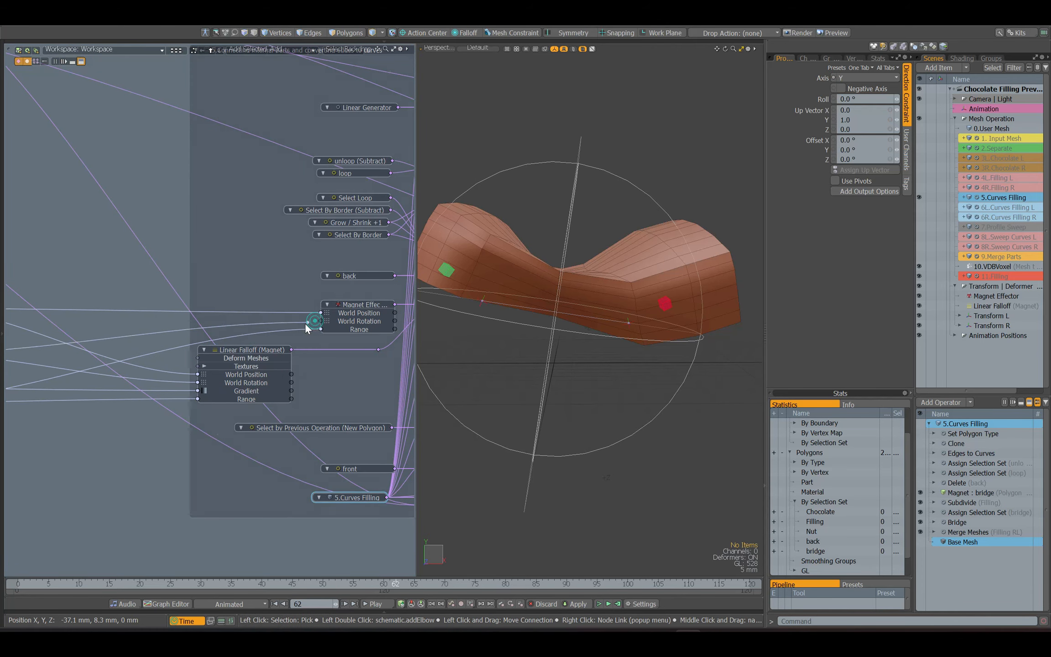
Trace the World Rotation inputs of the Magnet Effector and Linear Falloff (Magnet), and select the Measure Distance R-L node
{"action": "left_click_drag", "start_coordinate": [308, 322], "coordinate": [323, 322]}
{"action": "left_click_drag", "start_coordinate": [182, 382], "coordinate": [199, 390]}
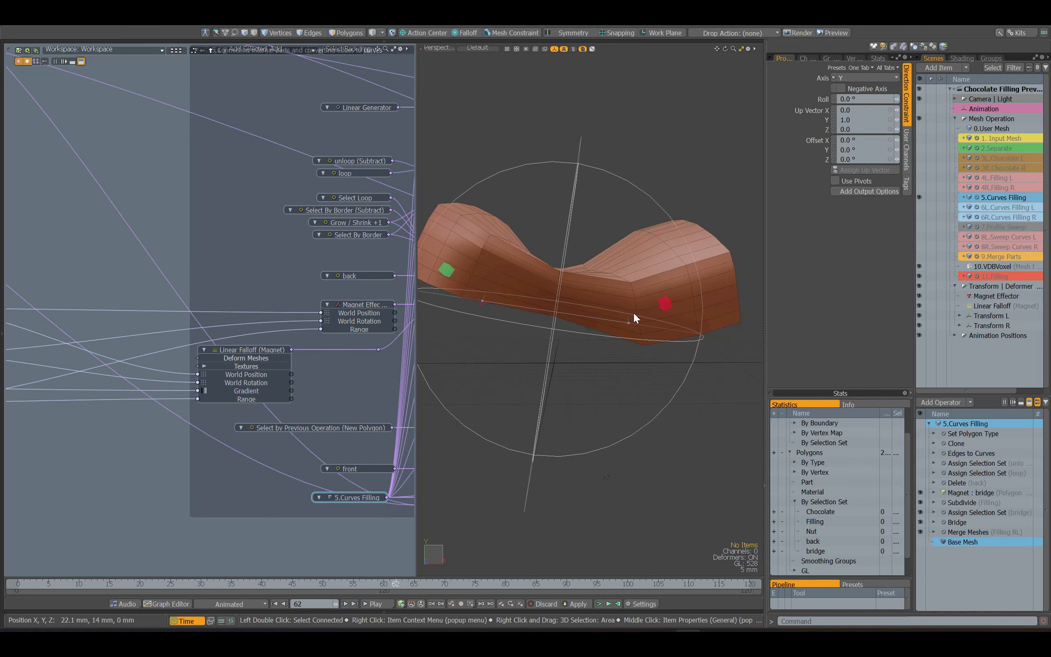
{"action": "middle_click_drag", "start_coordinate": [69, 344], "coordinate": [395, 344]}
{"action": "left_click", "coordinate": [158, 381]}
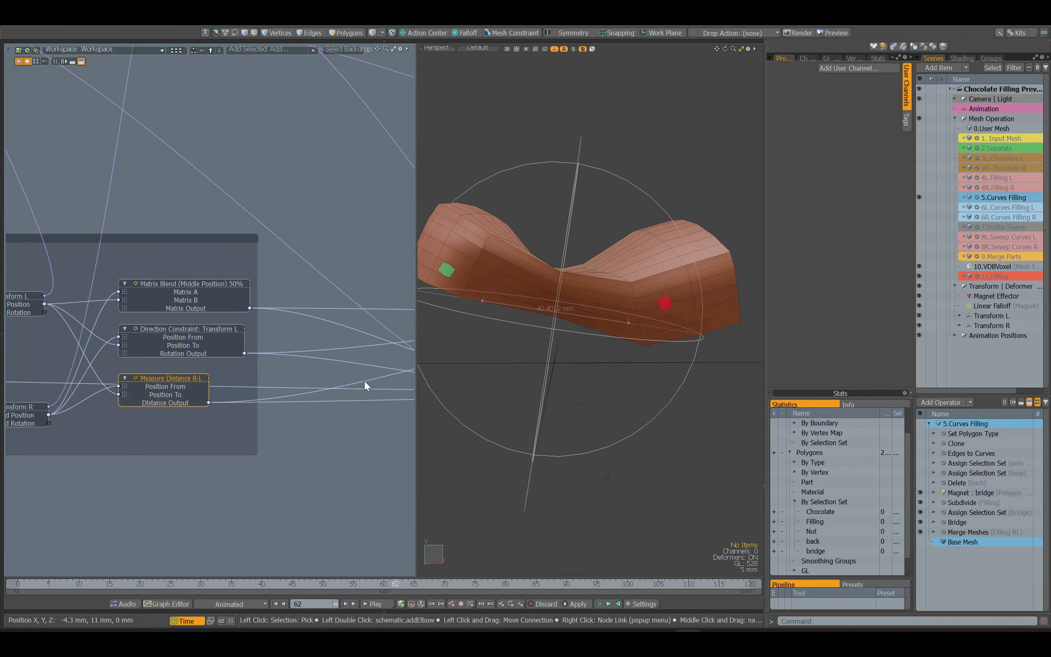
{"action": "left_click_drag", "start_coordinate": [484, 349], "coordinate": [490, 332], "text": "alt"}
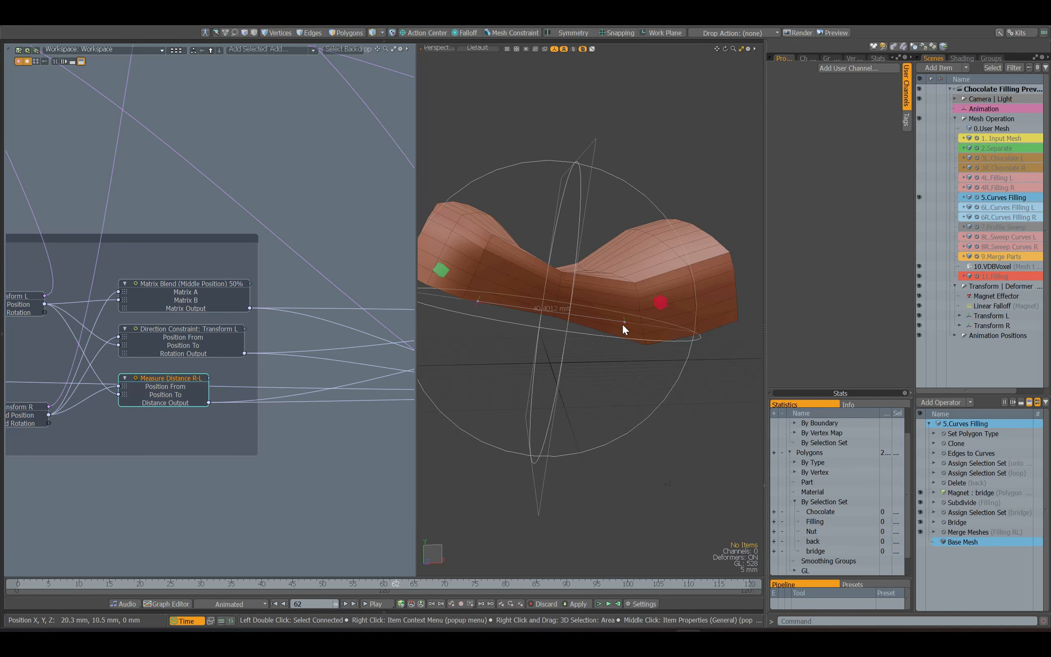
Trace the Distance Output of Measure Distance R-L to the Magnet Effector and Linear Falloff (Magnet), and select both items
{"action": "left_click_drag", "start_coordinate": [388, 340], "coordinate": [214, 343], "text": "alt"}
{"action": "left_click", "coordinate": [245, 396]}
{"action": "left_click", "coordinate": [378, 328], "text": "shift"}
Check how Measure Distance R-L drives the Magnet Effector's Range by comparing frames 32 and 63
{"action": "left_click_drag", "start_coordinate": [87, 407], "coordinate": [223, 403], "text": "alt"}
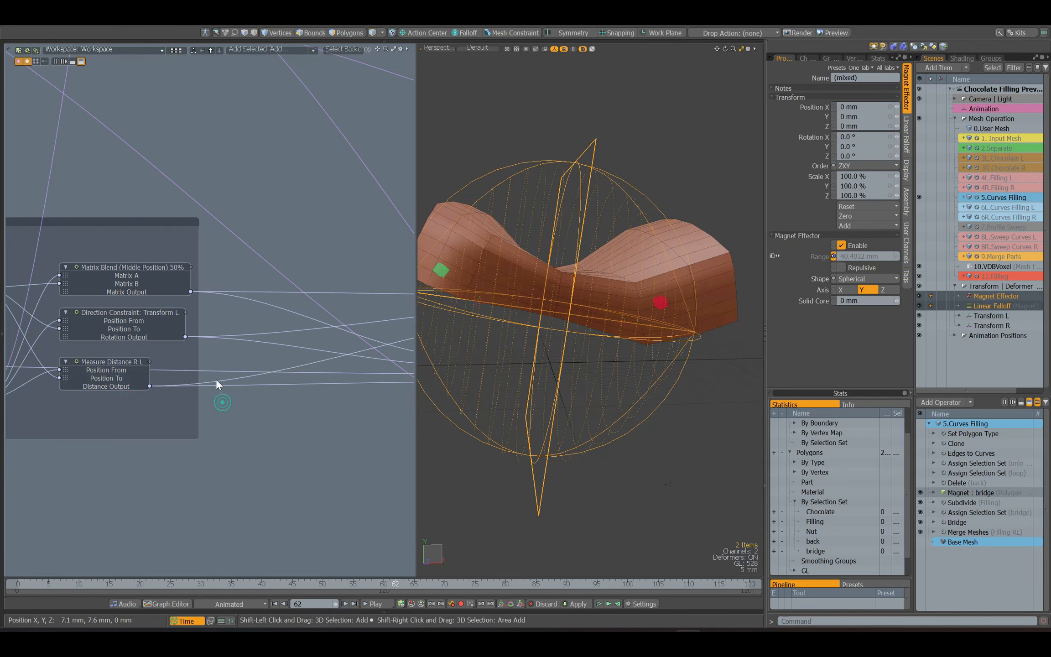
{"action": "left_click", "coordinate": [113, 387]}
{"action": "left_click_drag", "start_coordinate": [390, 580], "coordinate": [213, 581]}
{"action": "left_click_drag", "start_coordinate": [313, 413], "coordinate": [53, 413], "text": "alt+shift"}
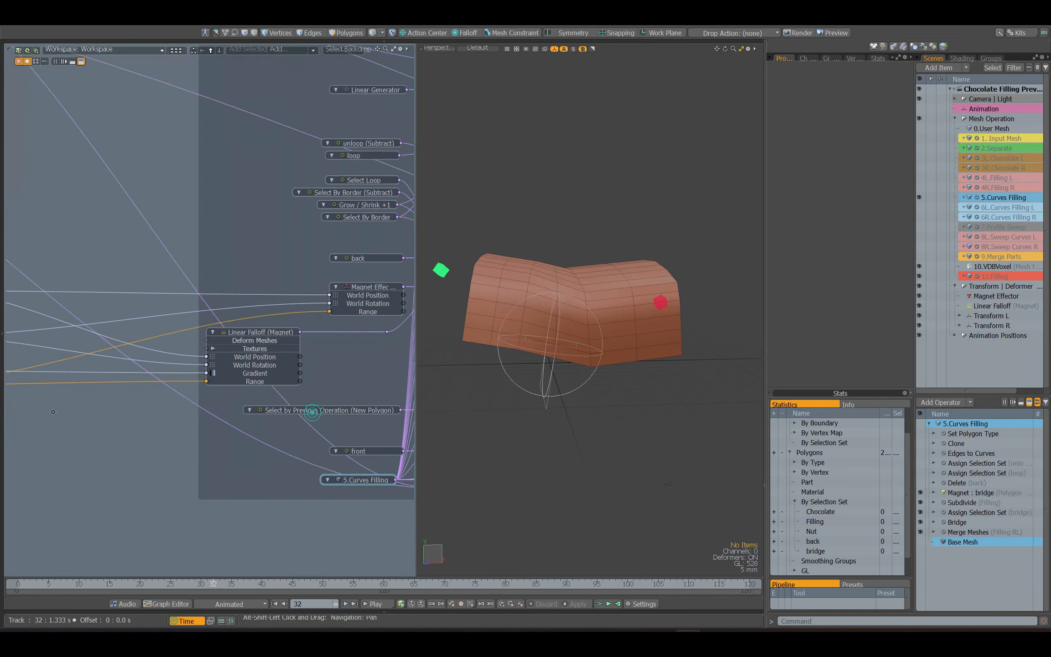
{"action": "left_click", "coordinate": [366, 312]}
{"action": "left_click_drag", "start_coordinate": [206, 582], "coordinate": [401, 585]}
{"action": "left_click_drag", "start_coordinate": [248, 402], "coordinate": [220, 408], "text": "alt+shift"}
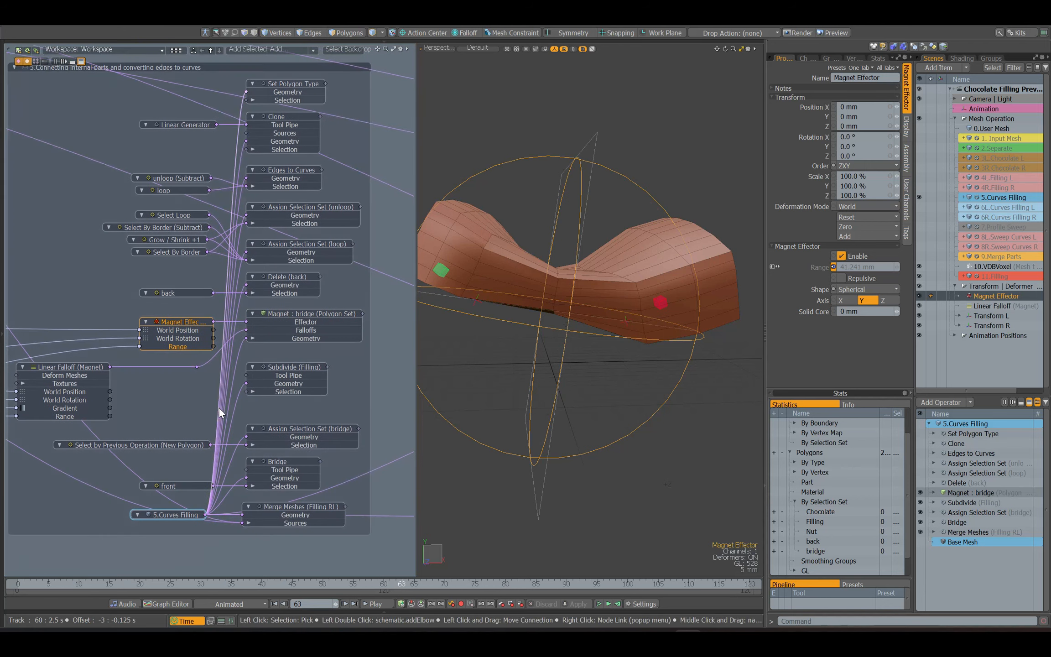
Hide the Magnet Effector and Linear Falloff (Magnet) from view and collapse the Transform | Deformer group
{"action": "left_click", "coordinate": [920, 296]}
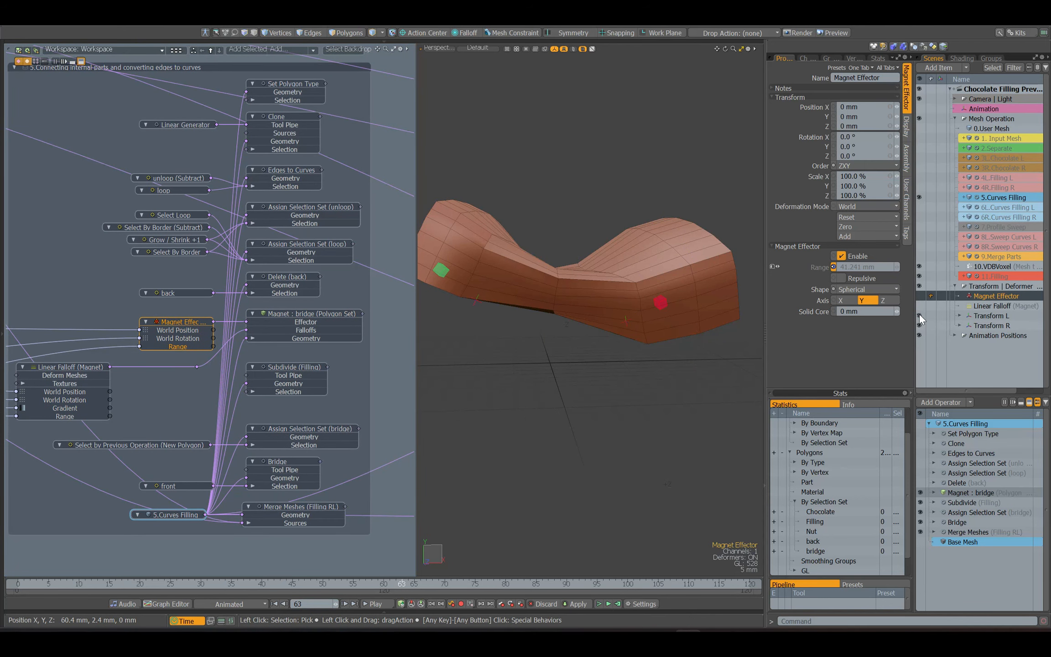
{"action": "left_click", "coordinate": [955, 286]}
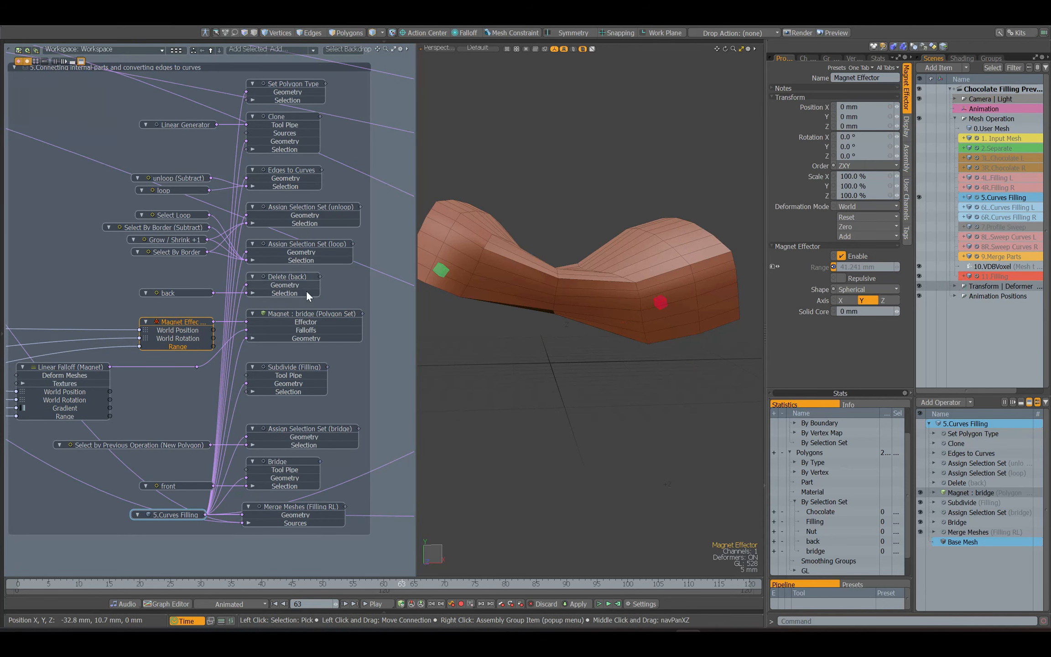
Enable the Delete (back) operation and inspect the back polygons it removes from both ends of the filling
{"action": "left_click", "coordinate": [288, 279]}
{"action": "left_click", "coordinate": [829, 87]}
{"action": "left_click_drag", "start_coordinate": [593, 283], "coordinate": [655, 274], "text": "alt"}
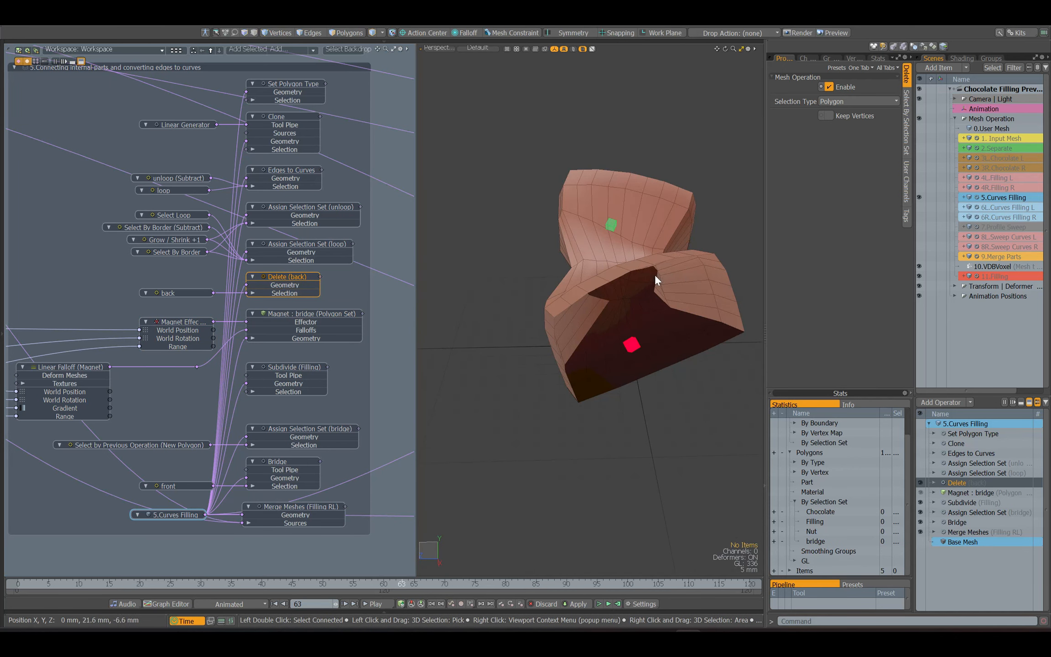
{"action": "left_click", "coordinate": [841, 86]}
{"action": "left_click", "coordinate": [841, 86]}
{"action": "left_click", "coordinate": [168, 293]}
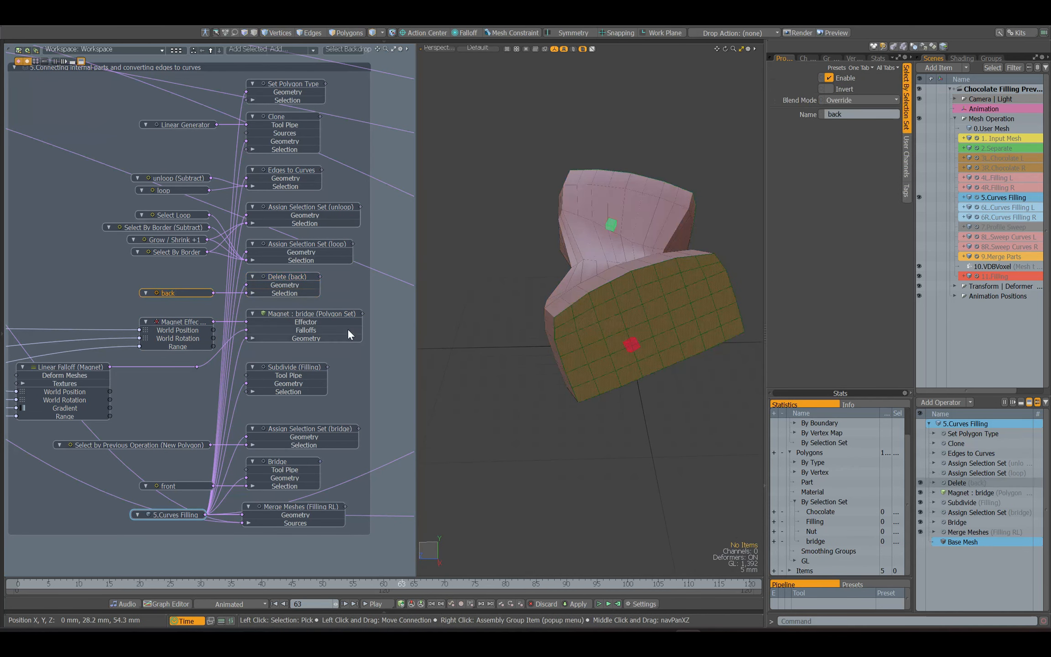
{"action": "left_click_drag", "start_coordinate": [457, 328], "coordinate": [661, 325], "text": "alt"}
Enable the loop and unloop Assign Selection Set operations and step through their border, grow, subtract and loop selection nodes
{"action": "left_click", "coordinate": [281, 247]}
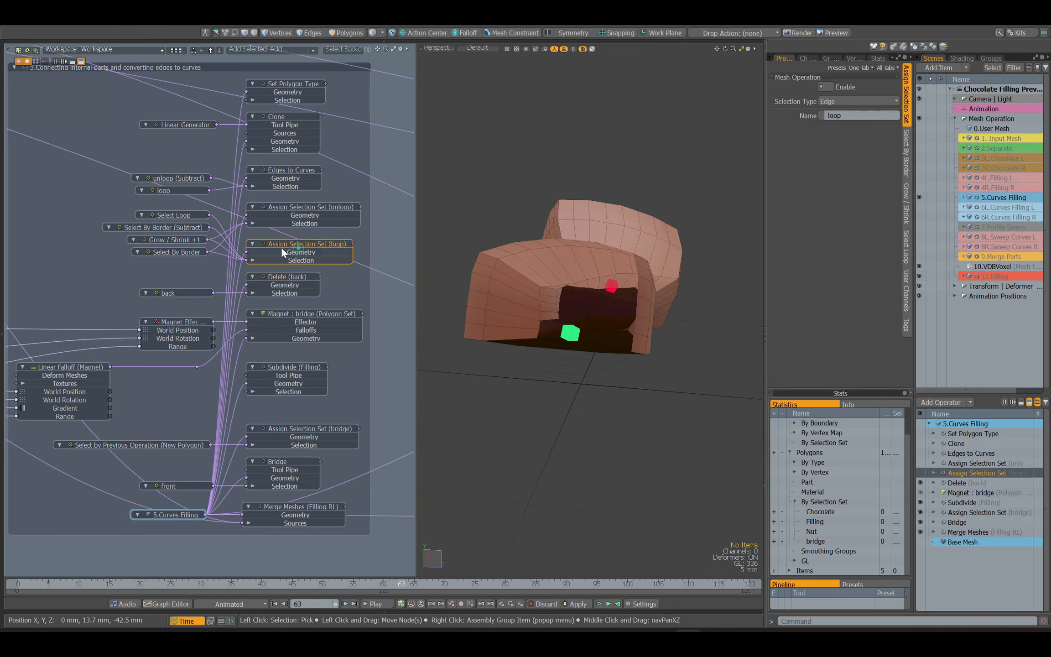
{"action": "left_click", "coordinate": [312, 210]}
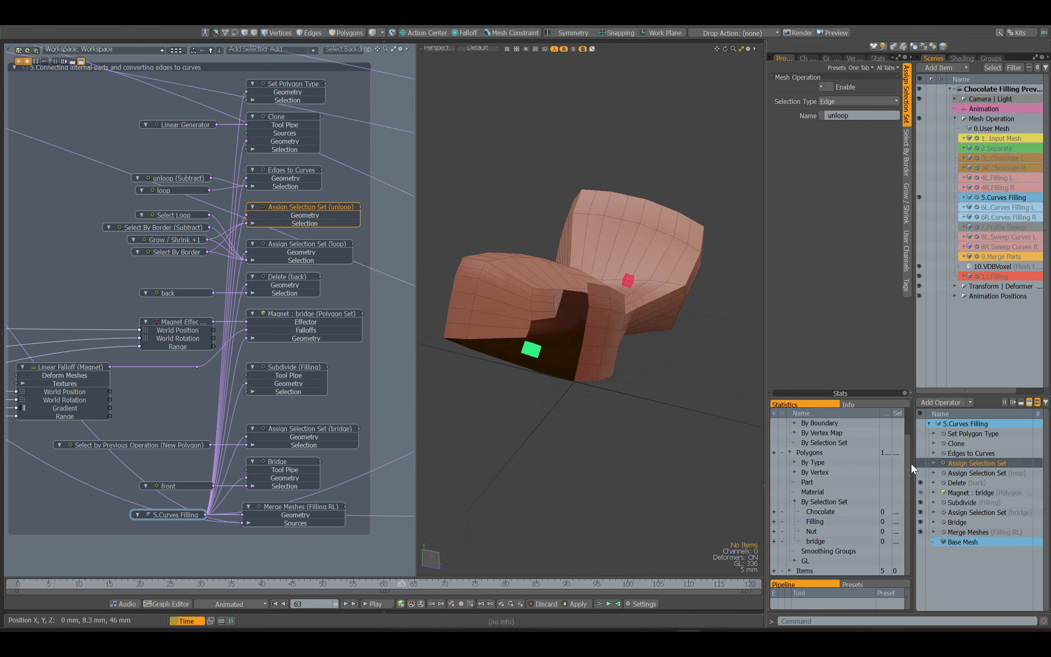
{"action": "left_click", "coordinate": [167, 252]}
{"action": "left_click", "coordinate": [173, 228]}
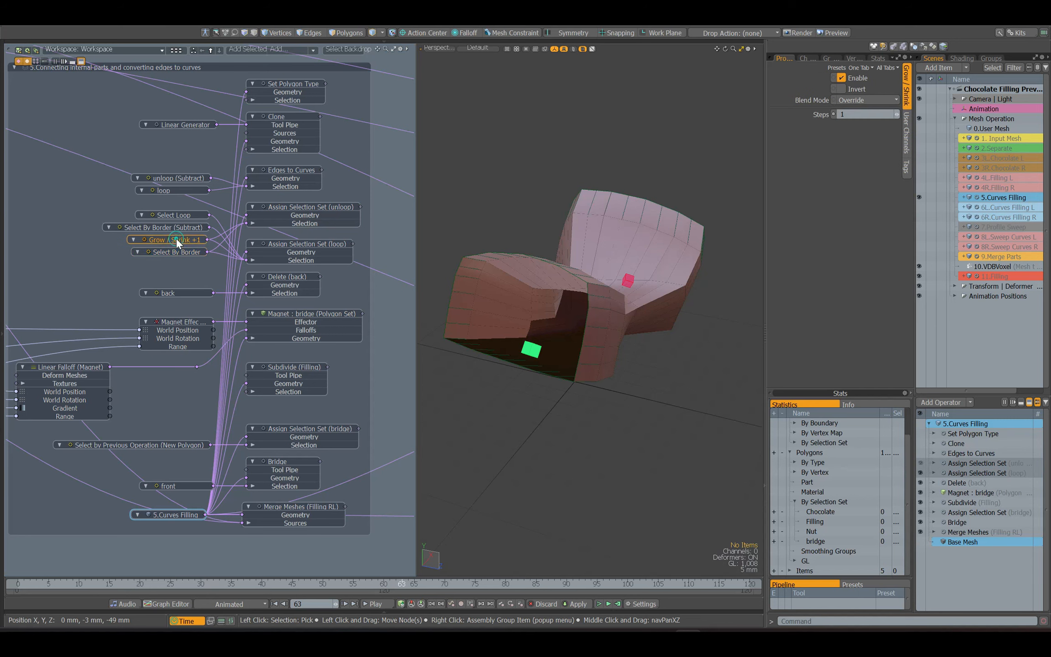
{"action": "left_click", "coordinate": [848, 100]}
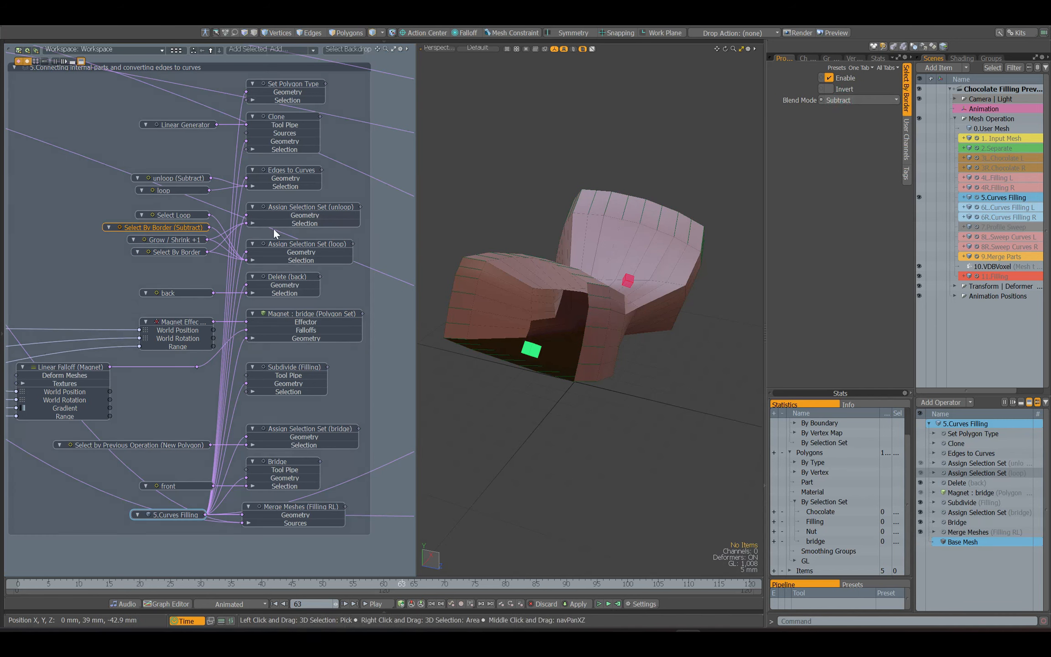
{"action": "left_click_drag", "start_coordinate": [525, 228], "coordinate": [611, 232], "text": "alt"}
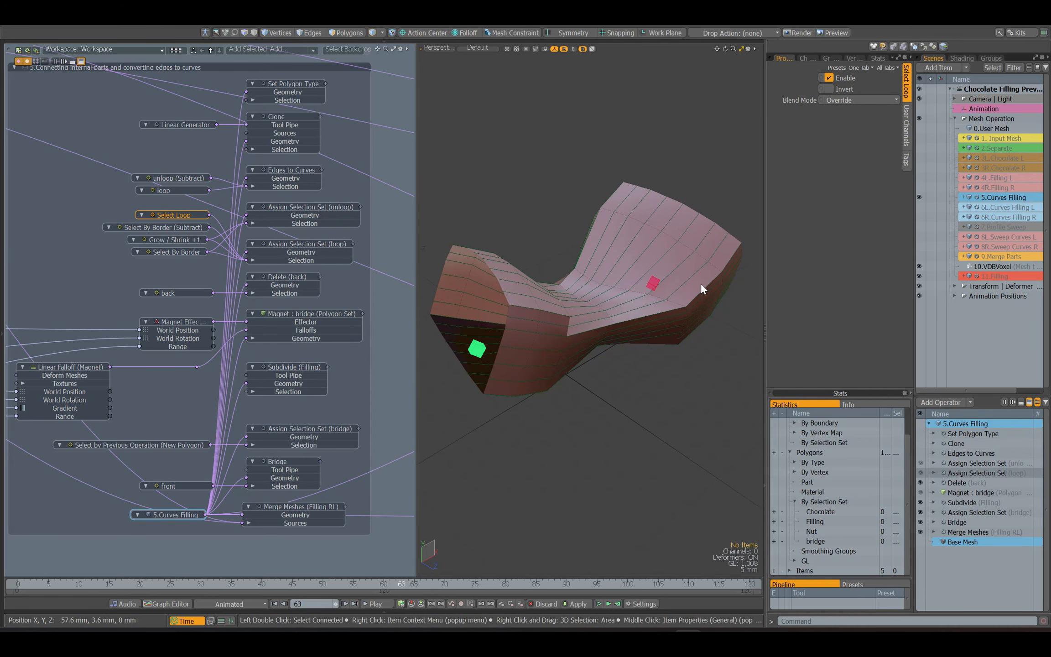
Select the loop edge selection set on 5.Curves Filling and inspect the lengthwise edges from another angle
{"action": "scroll", "coordinate": [791, 467], "scroll_direction": "up", "scroll_amount": 3}
{"action": "left_click", "coordinate": [979, 473]}
{"action": "left_click", "coordinate": [1029, 403]}
{"action": "left_click", "coordinate": [993, 424]}
{"action": "key", "text": "3"}
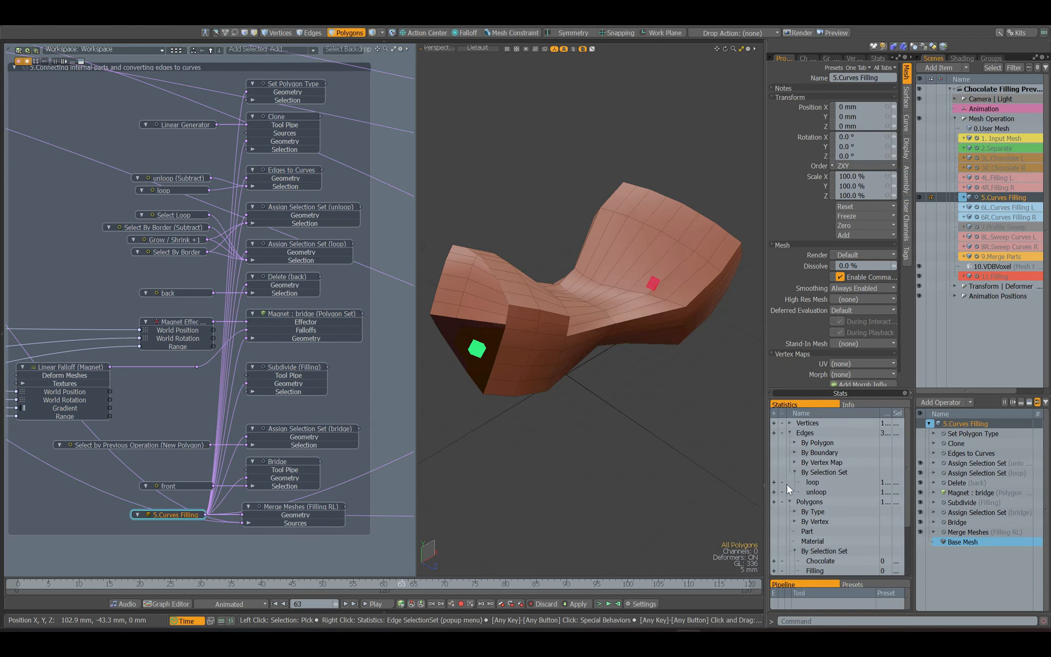
{"action": "left_click", "coordinate": [786, 483]}
{"action": "left_click_drag", "start_coordinate": [570, 374], "coordinate": [619, 343], "text": "alt"}
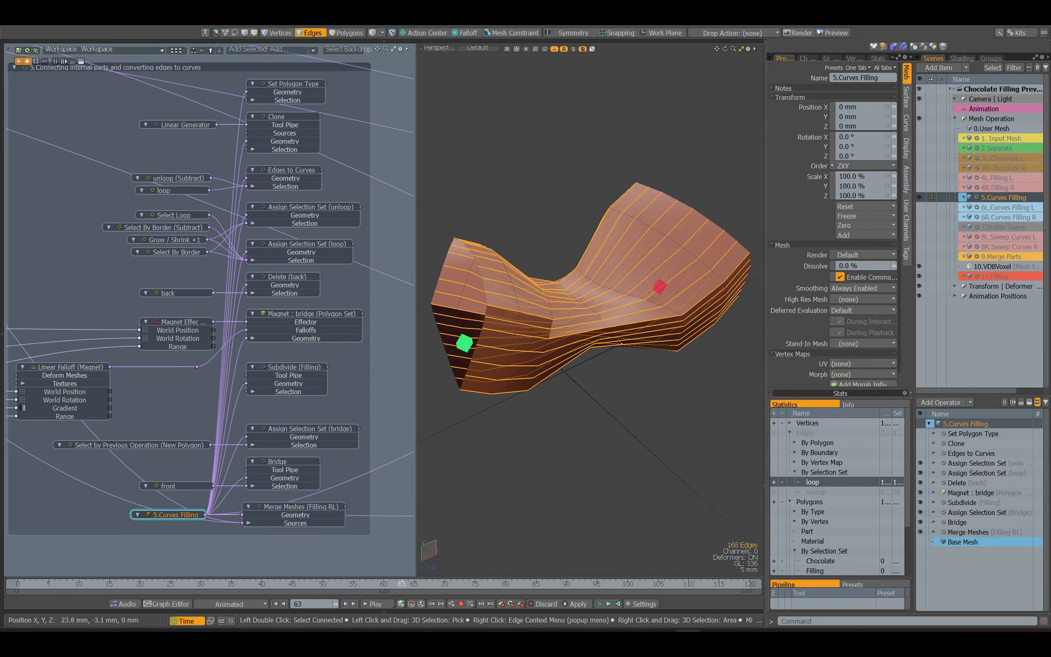
Review the Select By Border and Grow / Shrink nodes behind the unloop set, check its edges and clear the edge selection
{"action": "left_click", "coordinate": [295, 210]}
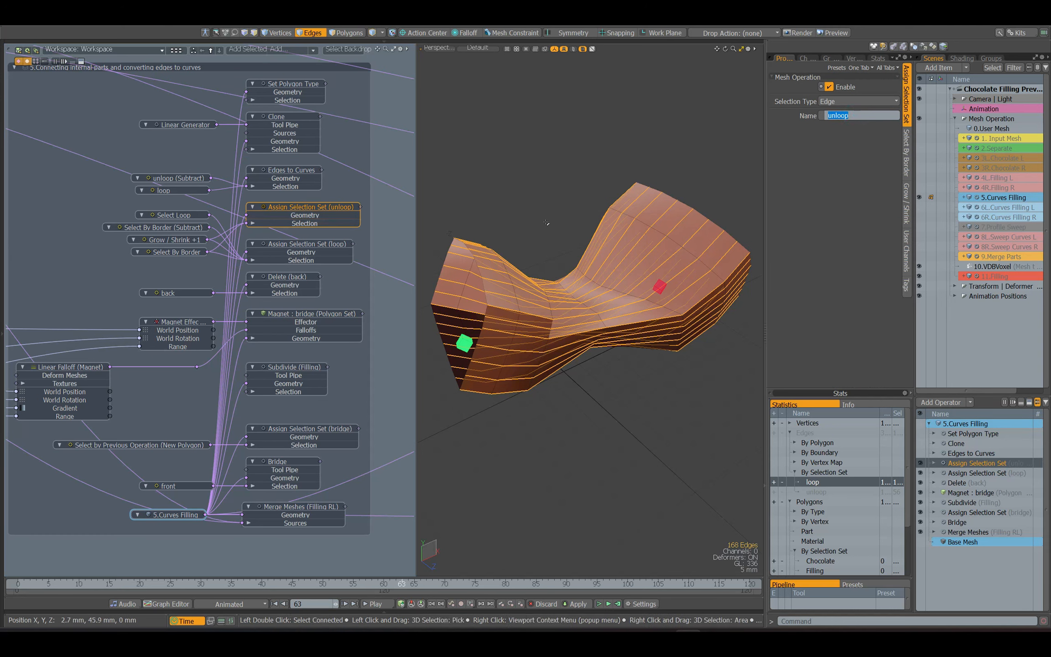
{"action": "left_click", "coordinate": [175, 252]}
{"action": "left_click", "coordinate": [180, 241]}
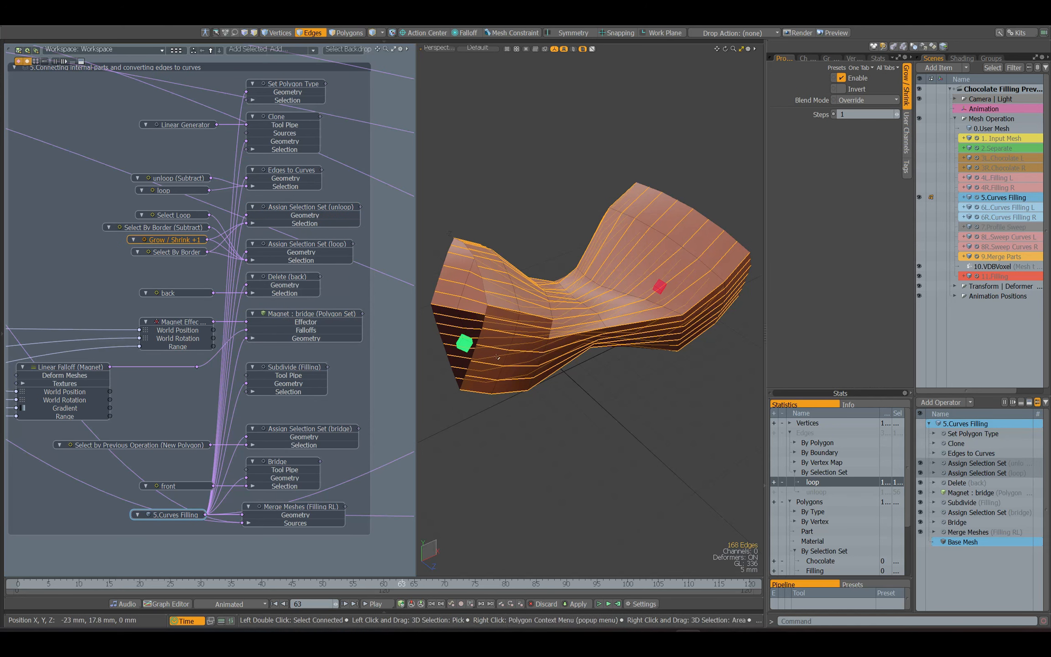
{"action": "left_click", "coordinate": [774, 491]}
{"action": "mouse_move", "coordinate": [636, 401]}
{"action": "left_mouse_down", "text": "alt"}
{"action": "mouse_move", "coordinate": [636, 420]}
{"action": "mouse_move", "coordinate": [632, 404]}
{"action": "left_mouse_up", "text": "alt"}
{"action": "left_click", "coordinate": [633, 402]}
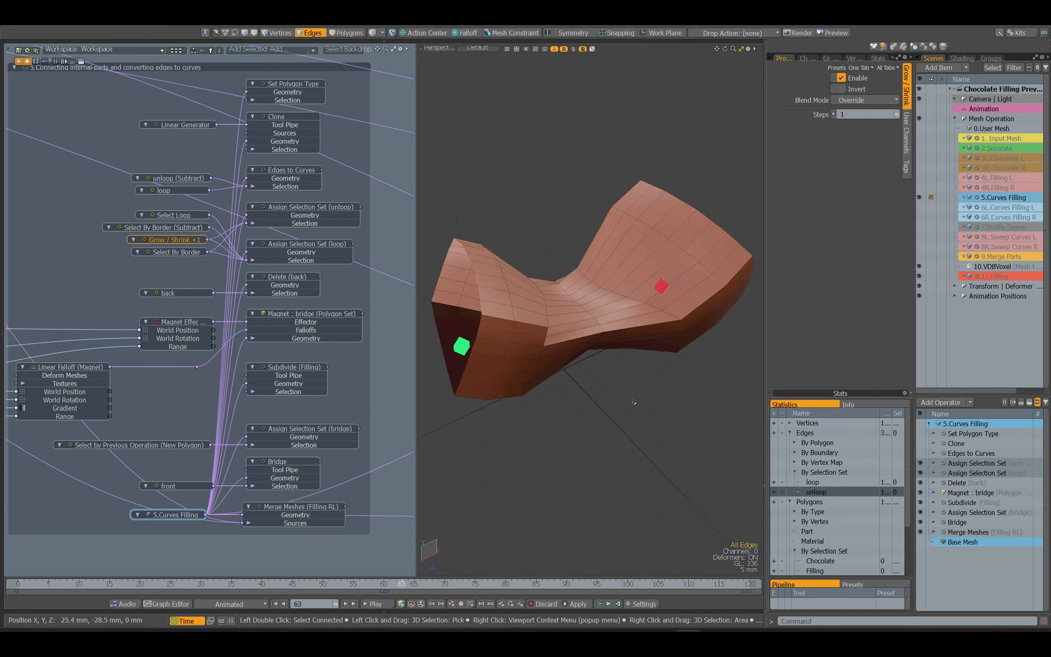
Enable the Edges to Curves operation with Delete Geometry on and B-Spline Curve as the curve type
{"action": "left_click", "coordinate": [287, 178]}
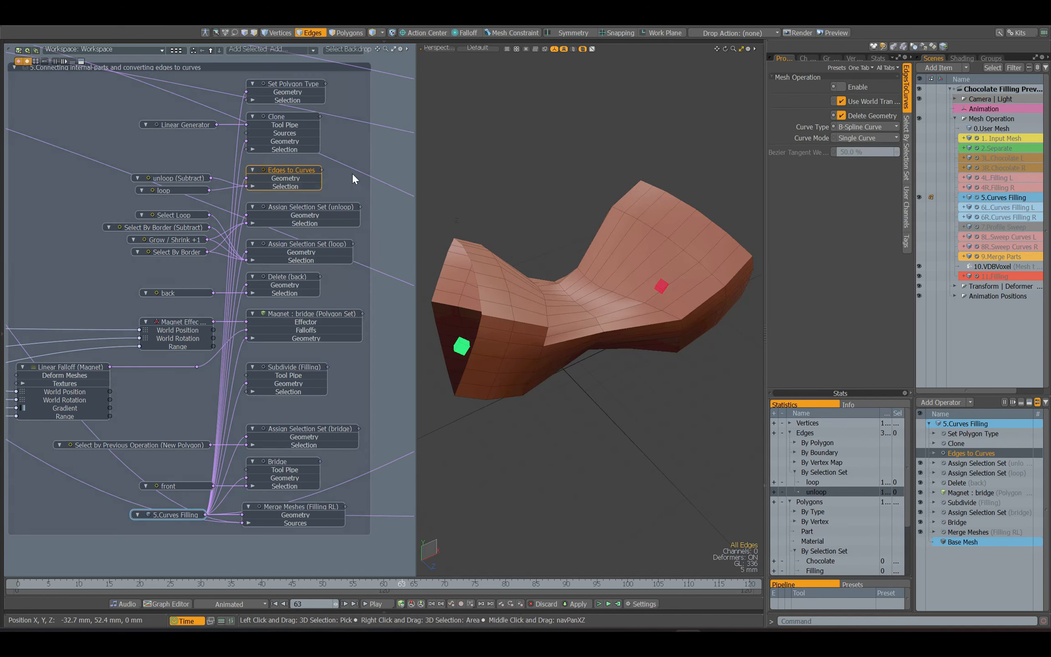
{"action": "left_click", "coordinate": [845, 87]}
{"action": "left_click", "coordinate": [854, 116]}
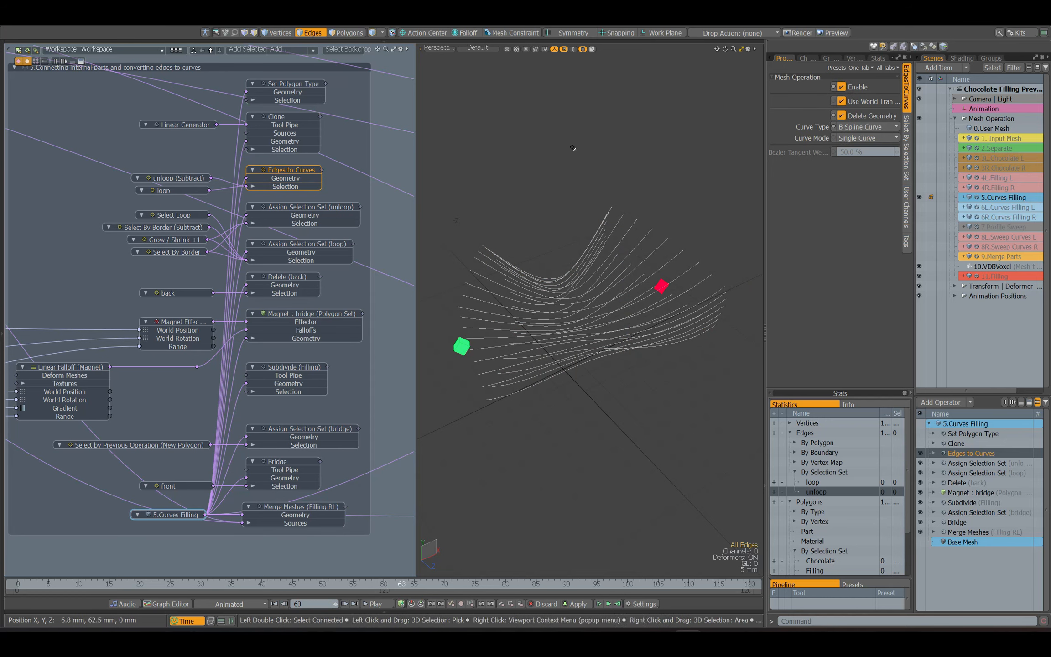
Disconnect unloop (Subtract) from the Edges to Curves selection to compare the curves, and reconnect it
{"action": "left_click", "coordinate": [228, 182]}
{"action": "key", "text": "Delete"}
{"action": "left_click", "coordinate": [167, 189]}
{"action": "left_click_drag", "start_coordinate": [580, 230], "coordinate": [586, 256], "text": "alt"}
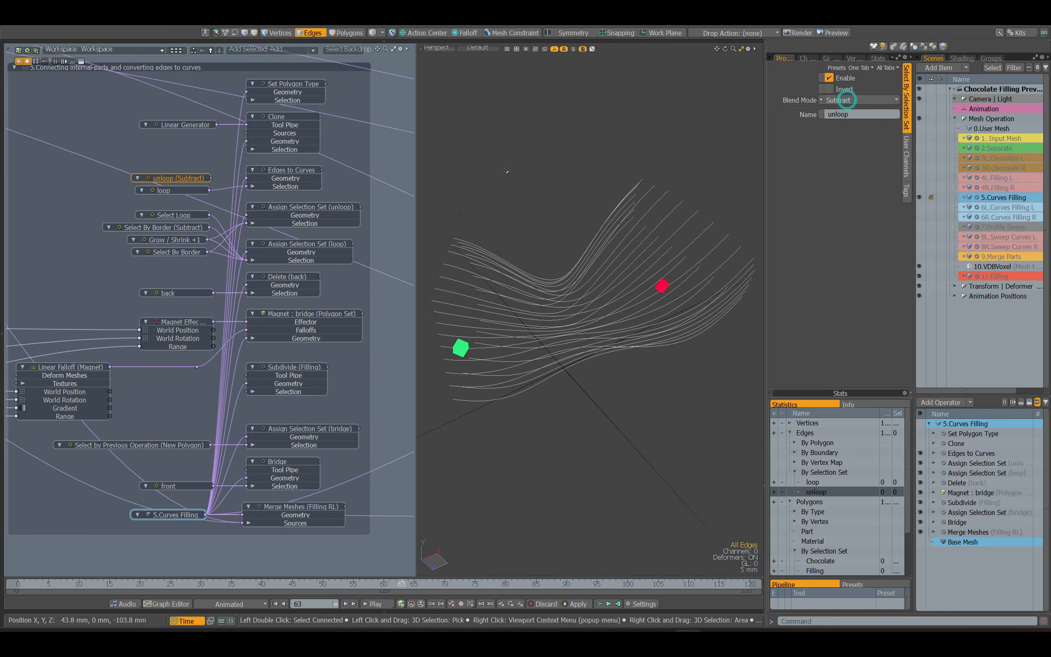
{"action": "left_click_drag", "start_coordinate": [210, 178], "coordinate": [247, 188]}
{"action": "left_click_drag", "start_coordinate": [461, 387], "coordinate": [438, 375], "text": "alt"}
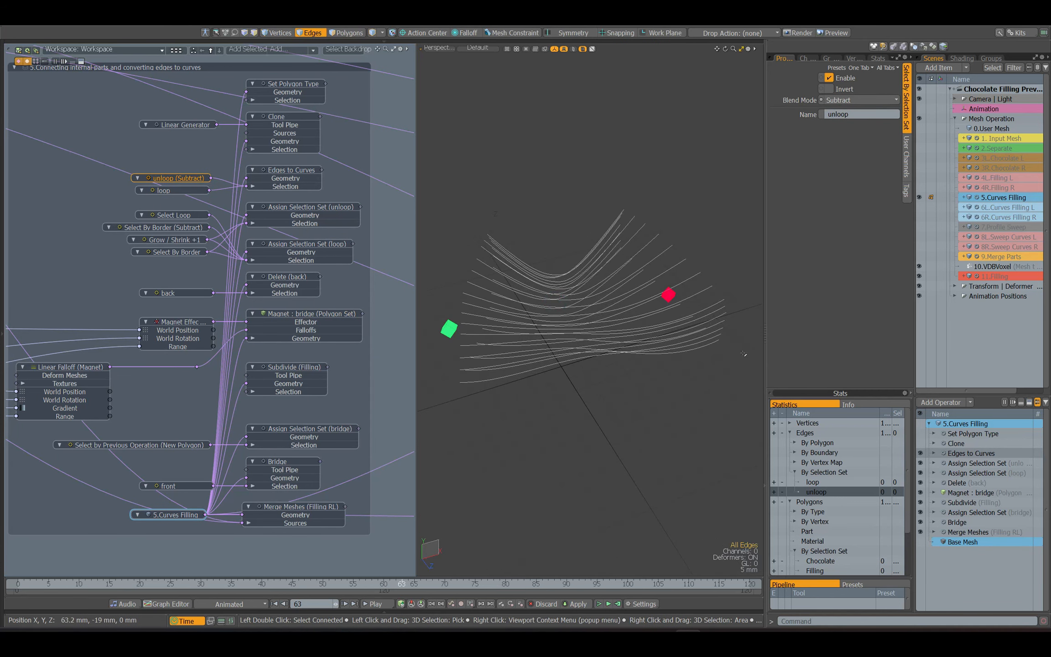
Enable the Clone operation and inspect the Linear Generator's Number of Clones channel and the added curves
{"action": "left_click_drag", "start_coordinate": [743, 354], "coordinate": [710, 364], "text": "alt"}
{"action": "left_click", "coordinate": [298, 120]}
{"action": "left_click", "coordinate": [857, 88]}
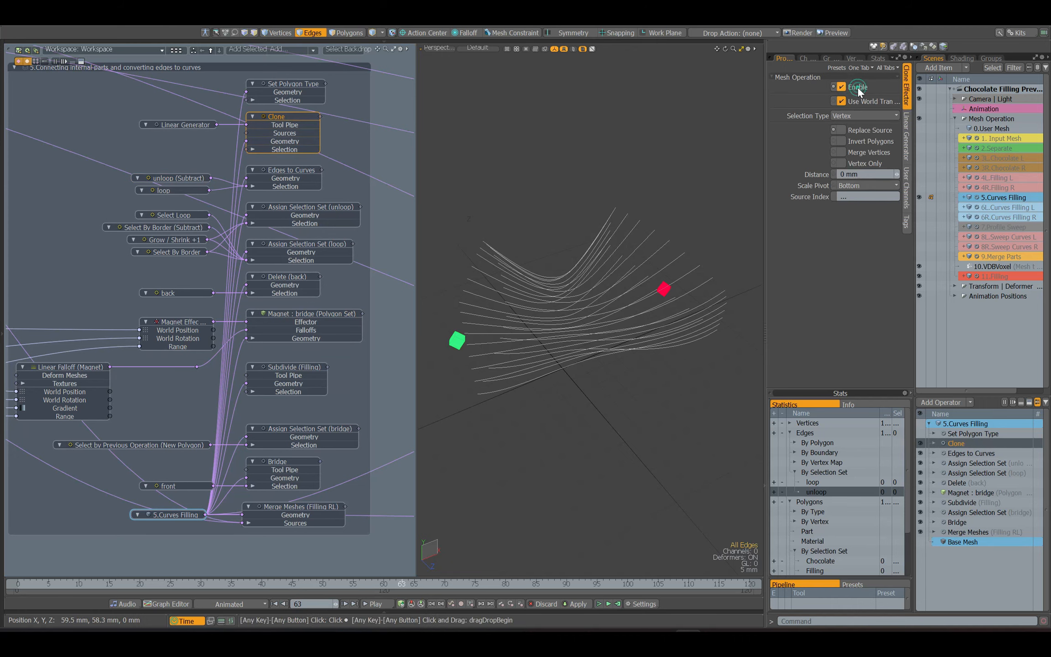
{"action": "mouse_move", "coordinate": [543, 233]}
{"action": "left_mouse_down", "text": "alt"}
{"action": "mouse_move", "coordinate": [598, 224]}
{"action": "mouse_move", "coordinate": [619, 234]}
{"action": "left_mouse_up", "text": "alt"}
{"action": "left_click", "coordinate": [175, 125]}
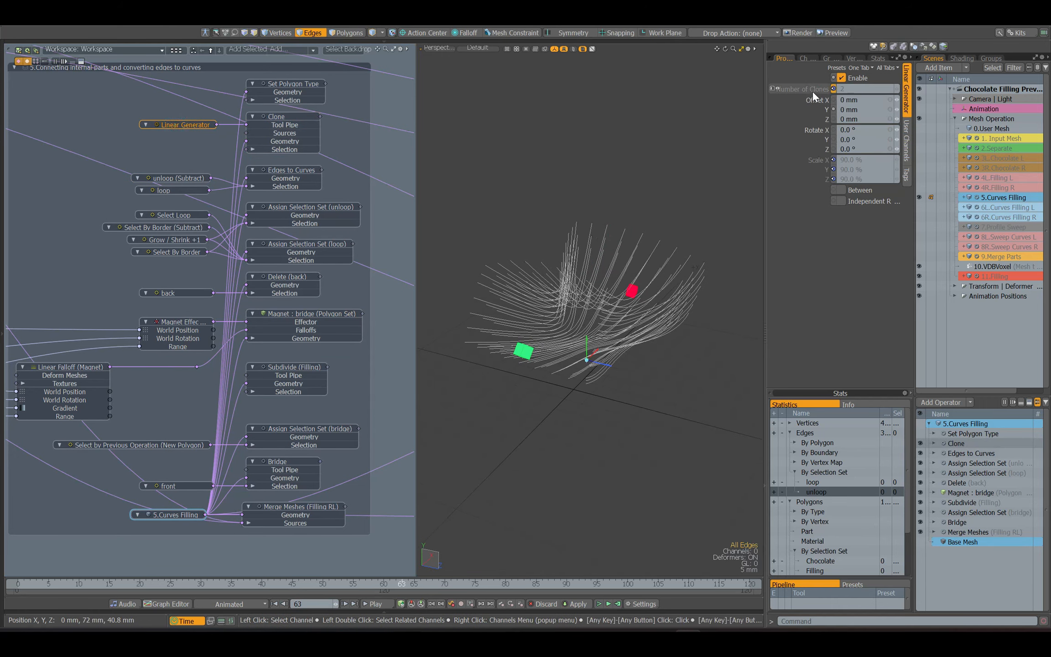
{"action": "left_click", "coordinate": [816, 91]}
{"action": "mouse_move", "coordinate": [672, 203]}
{"action": "left_mouse_down", "text": "alt"}
{"action": "mouse_move", "coordinate": [665, 248]}
{"action": "mouse_move", "coordinate": [669, 216]}
{"action": "left_mouse_up", "text": "alt"}
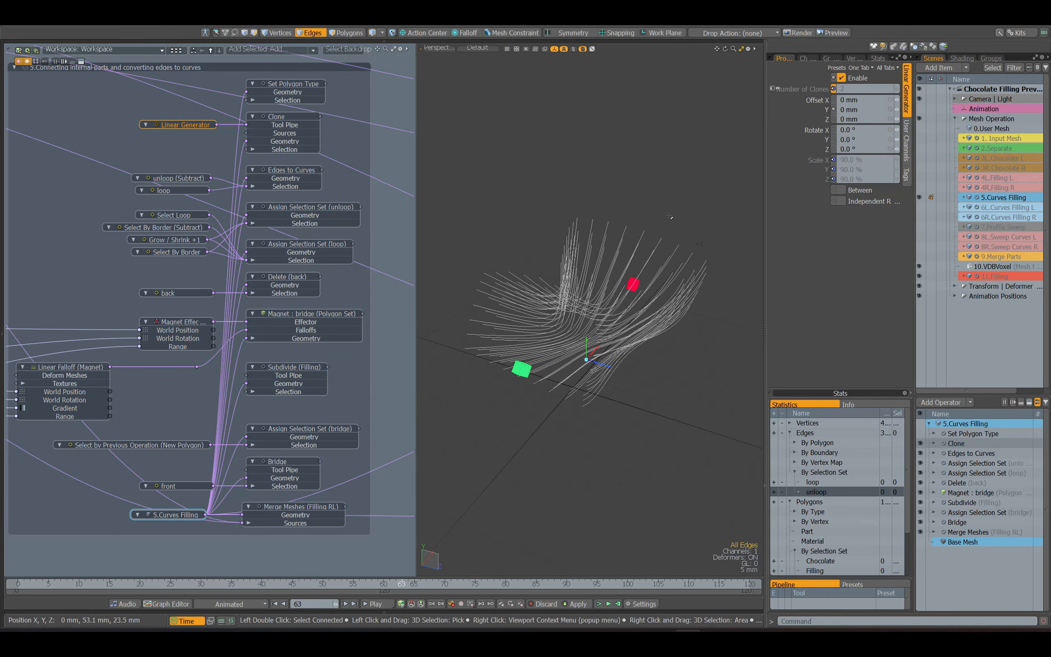
Enable Set Polygon Type as Subdivision, and turn off Clone and Edges to Curves to examine the smoothed filling
{"action": "middle_click_drag", "start_coordinate": [299, 141], "coordinate": [307, 166]}
{"action": "left_click", "coordinate": [305, 118]}
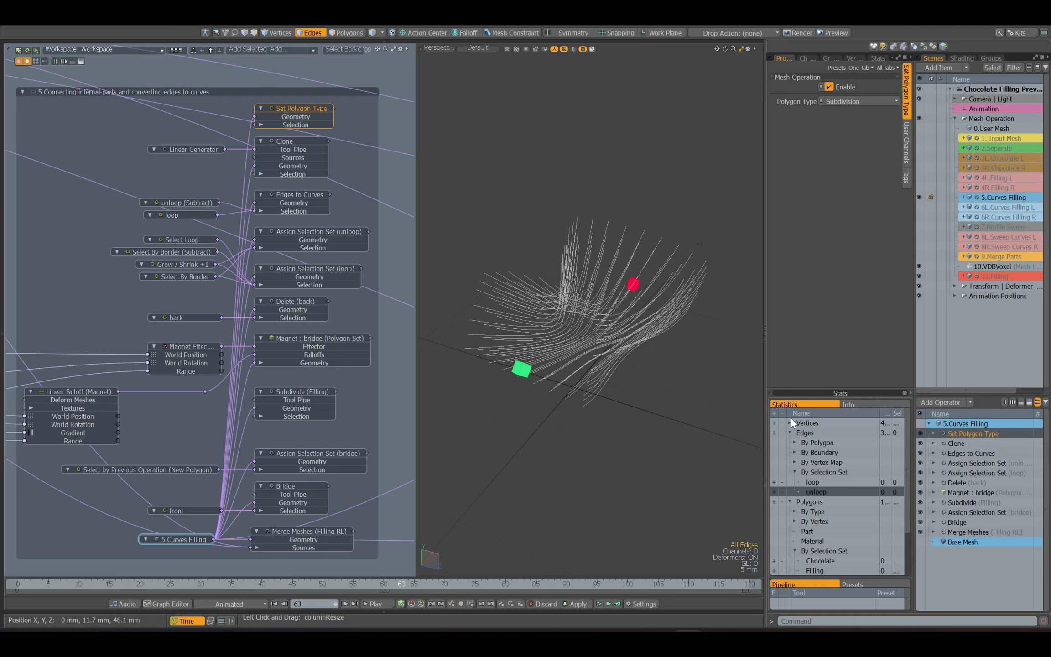
{"action": "left_click", "coordinate": [921, 444]}
{"action": "left_click", "coordinate": [921, 453]}
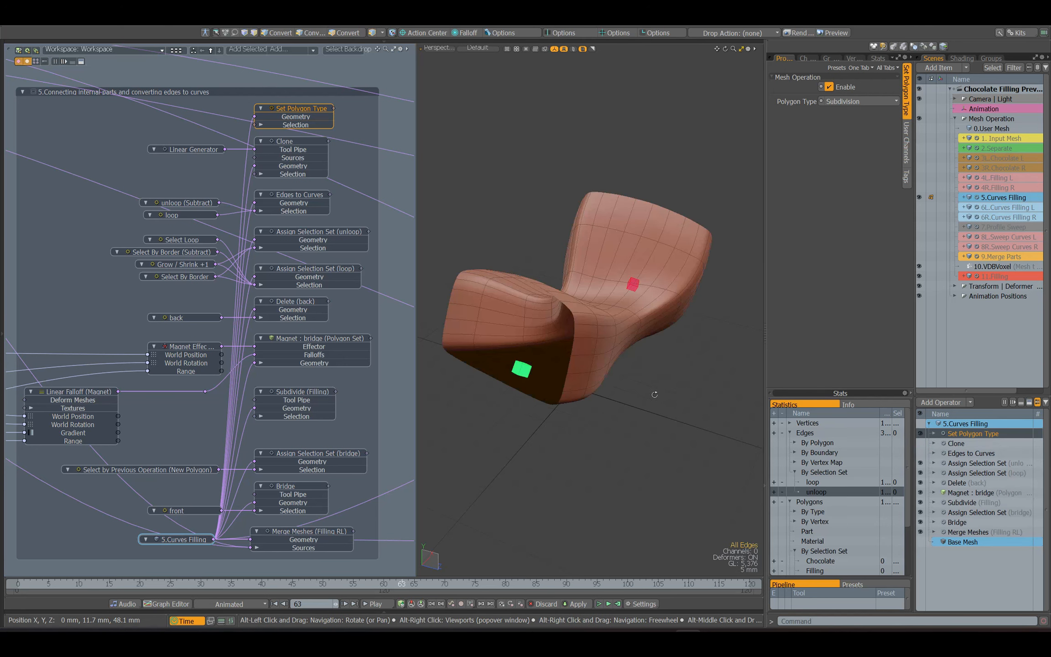
{"action": "left_click_drag", "start_coordinate": [655, 394], "coordinate": [542, 373], "text": "alt"}
Compare the filling with Set Polygon Type off and on, scrub to frame 49, and re-enable Clone and Edges to Curves
{"action": "left_click_drag", "start_coordinate": [399, 586], "coordinate": [231, 586]}
{"action": "left_click", "coordinate": [921, 434]}
{"action": "left_click", "coordinate": [921, 434]}
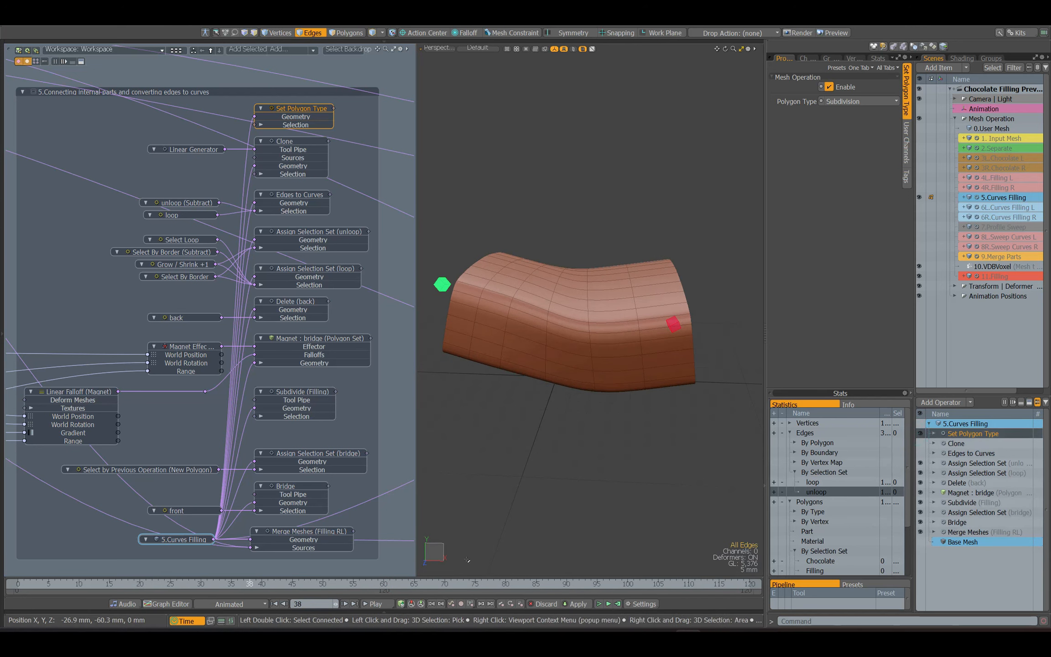
{"action": "left_click_drag", "start_coordinate": [374, 587], "coordinate": [320, 588]}
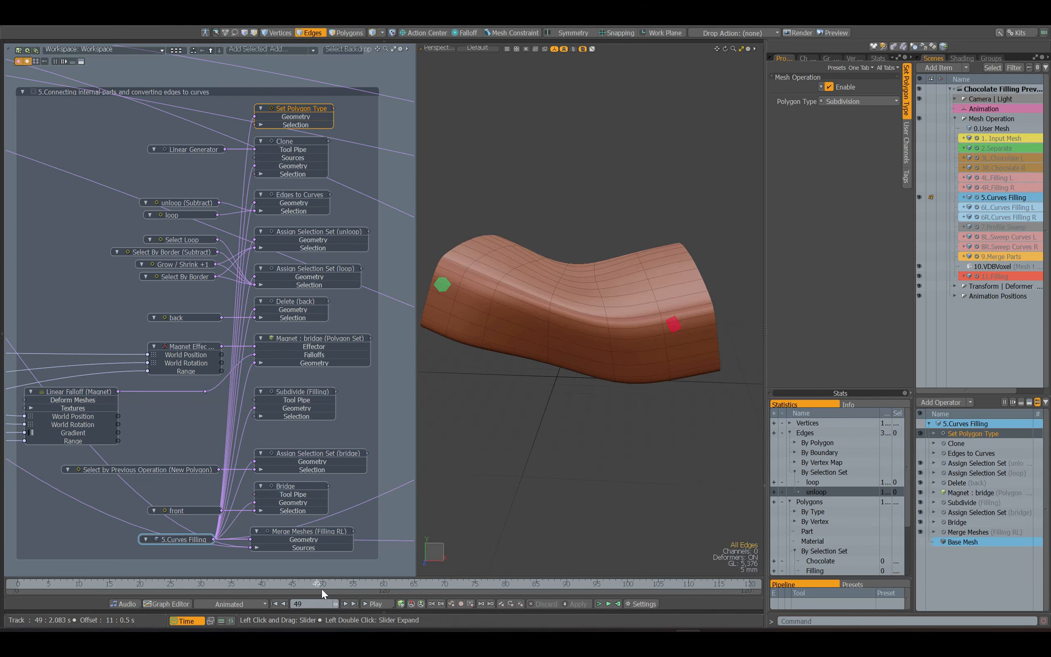
{"action": "left_click", "coordinate": [918, 452]}
Hide 5.Curves Filling, and select and show both 6L.Curves Filling L and 6R.Curves Filling R
{"action": "left_click", "coordinate": [920, 198]}
{"action": "left_click", "coordinate": [975, 208]}
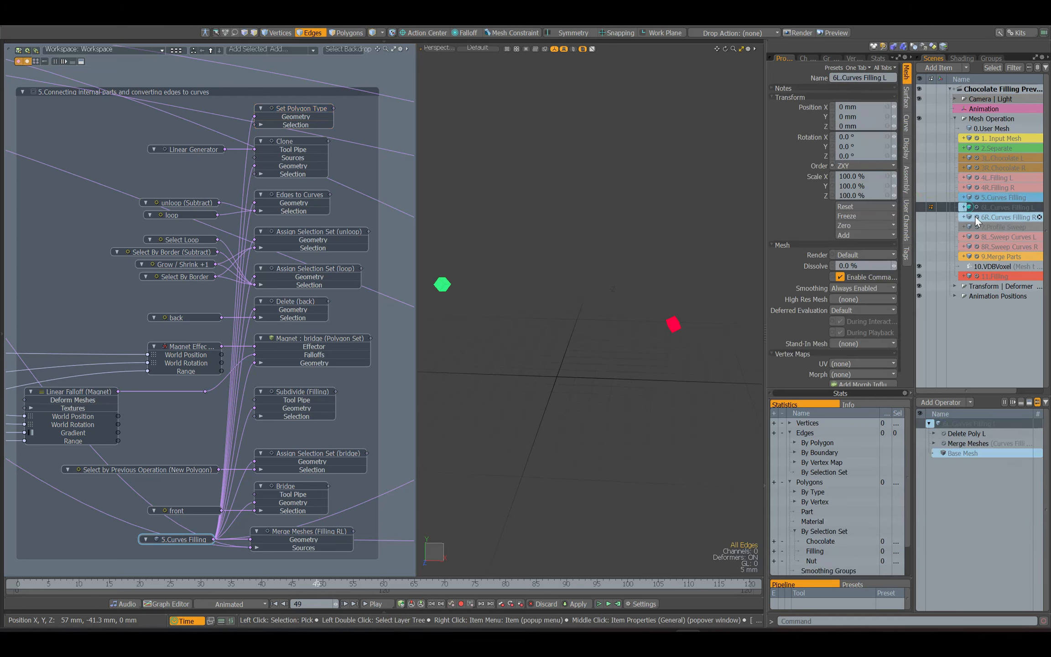
{"action": "left_click", "coordinate": [975, 217], "text": "ctrl"}
{"action": "left_click", "coordinate": [920, 207]}
Enable Merge Meshes (Curves Filling L) in the schematic group that removes curves to get spaces between them
{"action": "left_click_drag", "start_coordinate": [359, 478], "coordinate": [137, 444], "text": "alt"}
{"action": "left_click_drag", "start_coordinate": [368, 457], "coordinate": [265, 413], "text": "alt"}
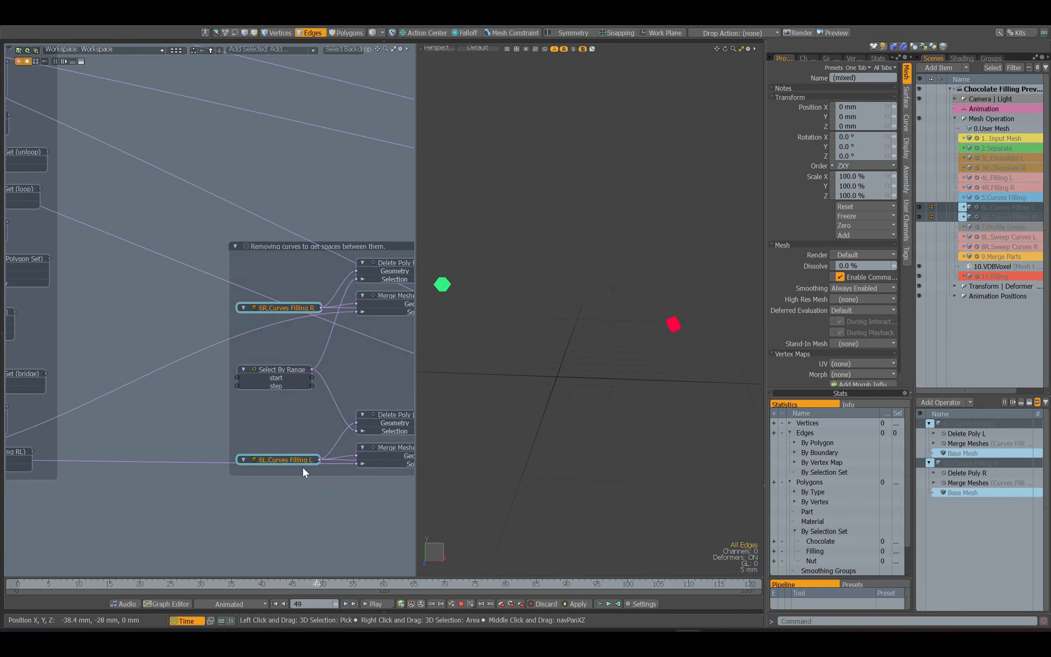
{"action": "left_click_drag", "start_coordinate": [151, 439], "coordinate": [5, 425], "text": "alt"}
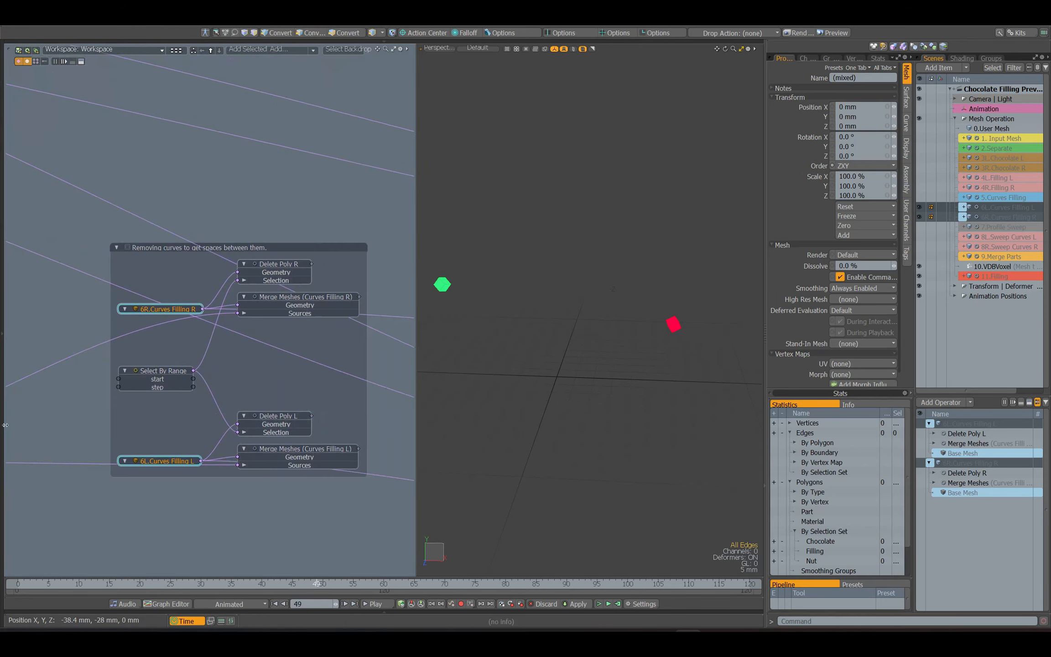
{"action": "left_click", "coordinate": [268, 453]}
{"action": "left_click", "coordinate": [828, 87]}
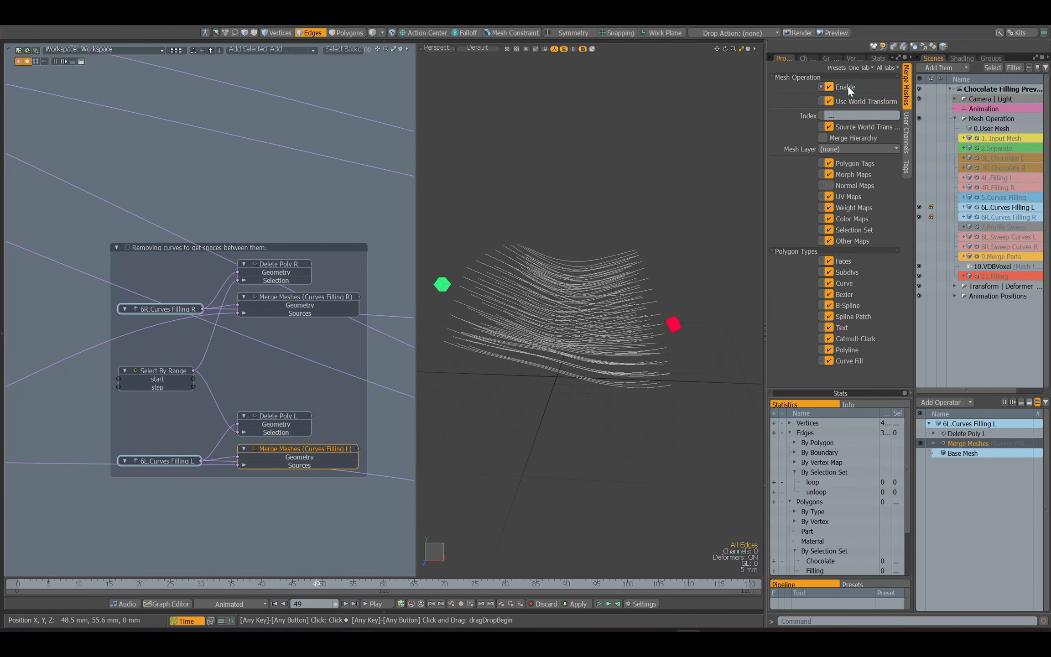
Enable Delete Poly L to thin out the left filling curves, and examine the remaining ones
{"action": "left_click", "coordinate": [258, 420]}
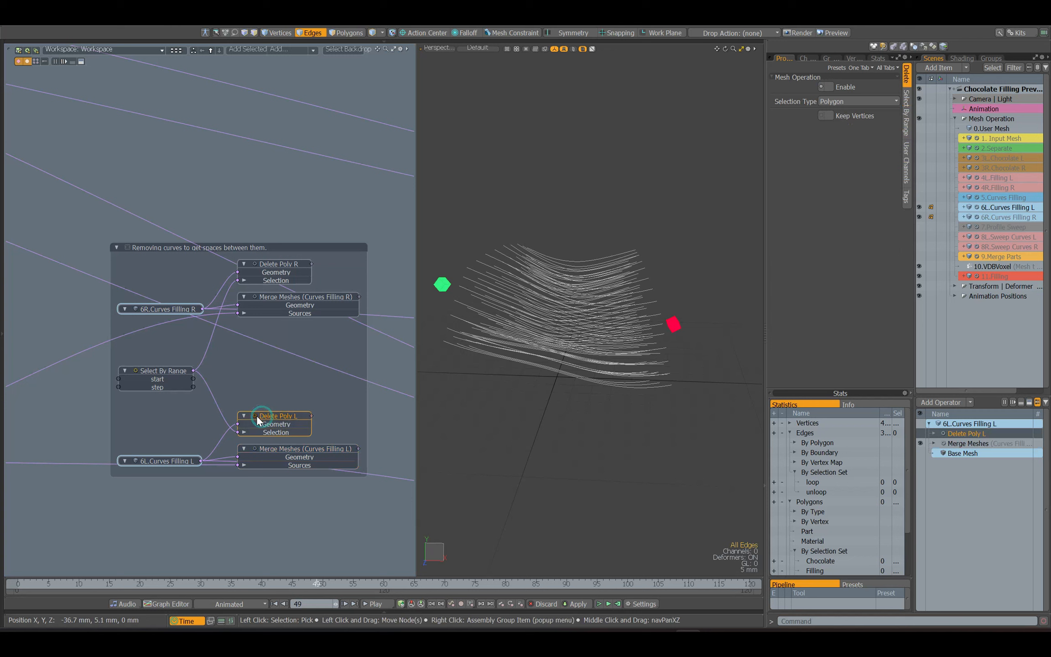
{"action": "left_click", "coordinate": [275, 268]}
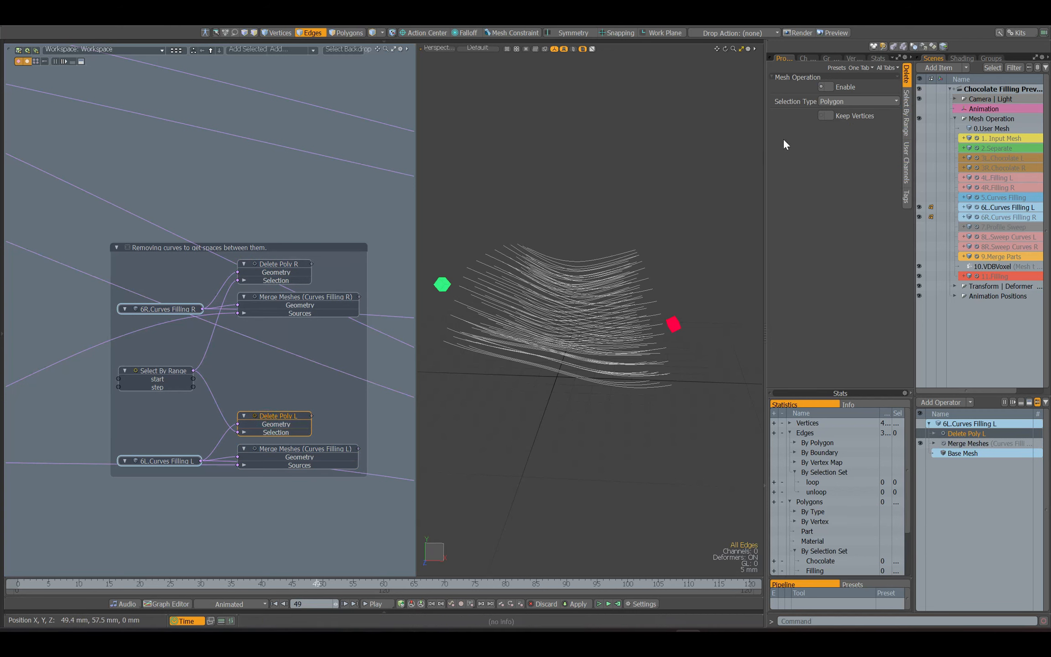
{"action": "left_click", "coordinate": [848, 87]}
{"action": "left_click_drag", "start_coordinate": [622, 294], "coordinate": [579, 312], "text": "alt"}
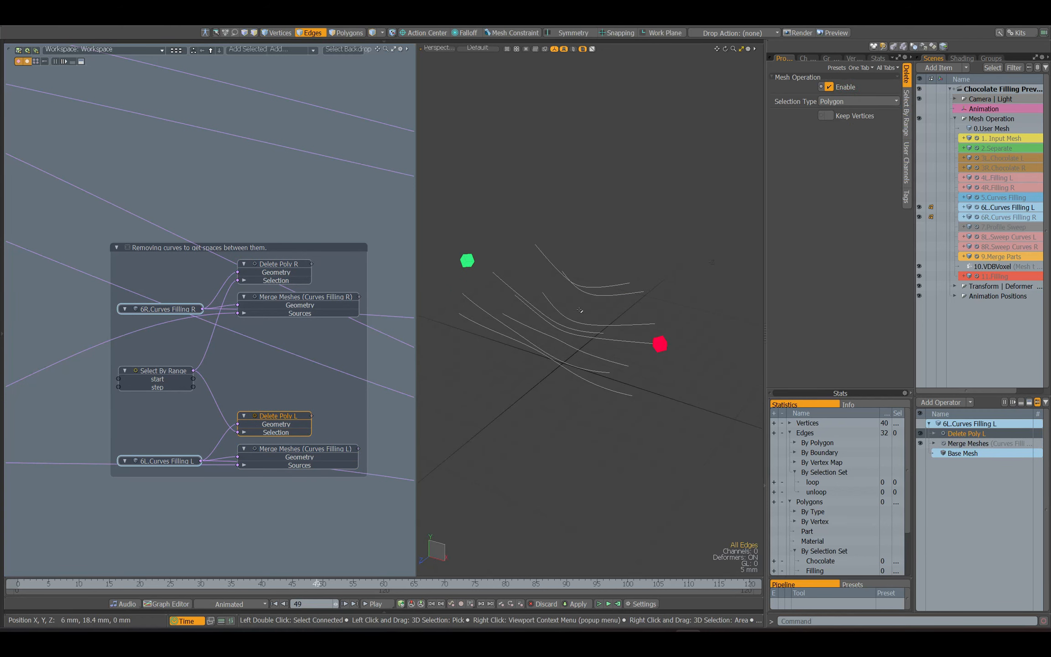
Try a different Step value in Select By Range, and undo the change
{"action": "left_click", "coordinate": [151, 370]}
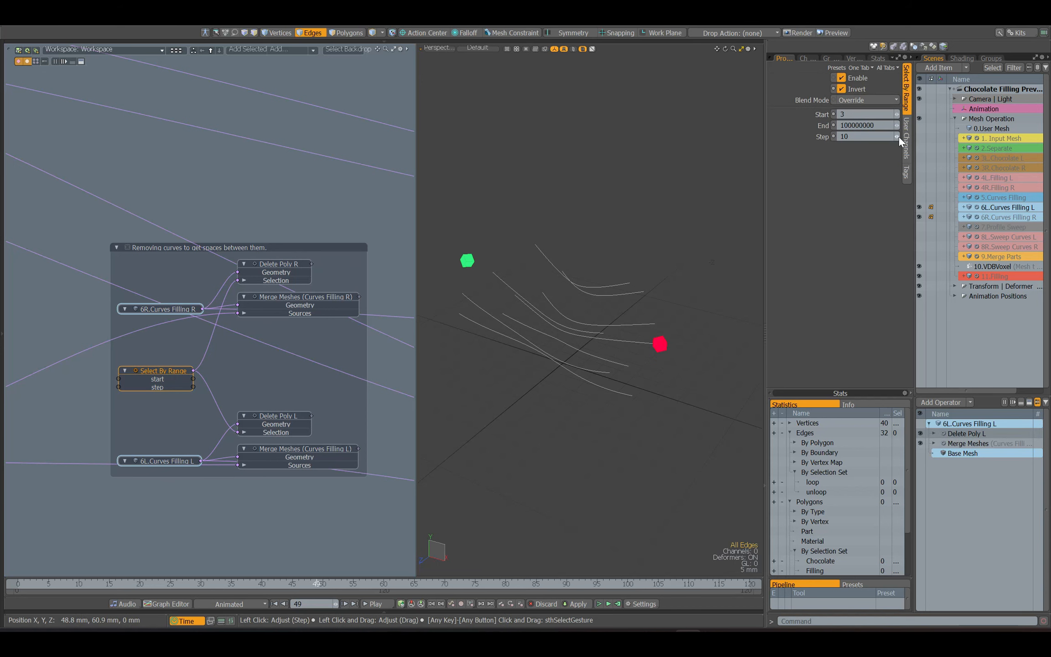
{"action": "mouse_move", "coordinate": [898, 137]}
{"action": "left_mouse_down"}
{"action": "mouse_move", "coordinate": [887, 137]}
{"action": "mouse_move", "coordinate": [905, 138]}
{"action": "left_mouse_up"}
{"action": "key", "text": "ctrl+z"}
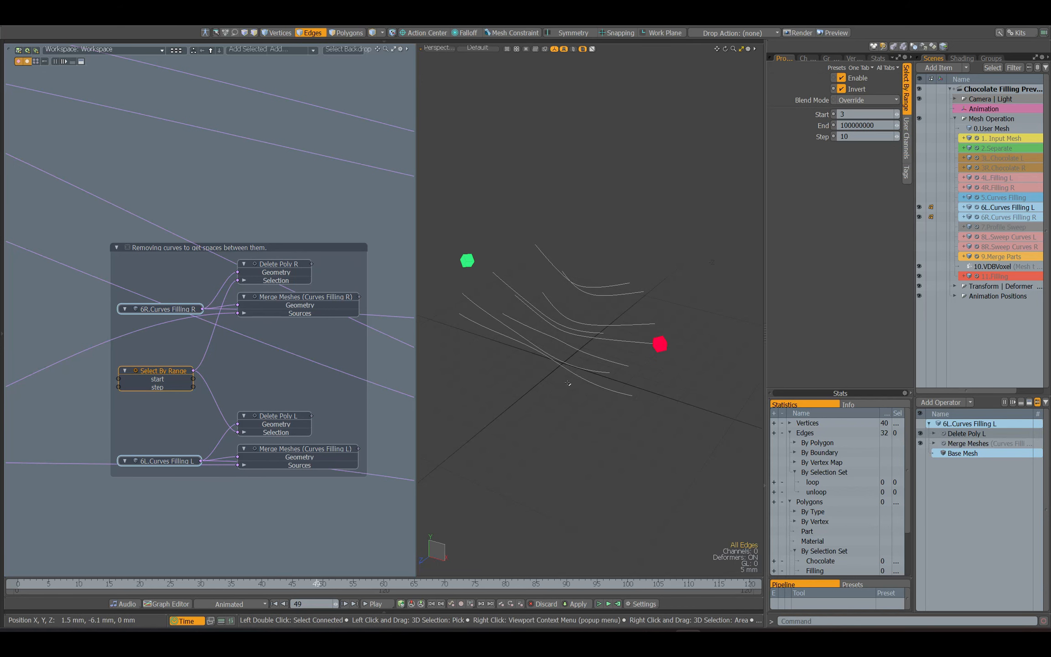
Enable Delete Poly R and Merge Meshes on 6R.Curves Filling R, and inspect the thinned 6L.Curves Filling L in polygon mode
{"action": "left_click", "coordinate": [277, 279]}
{"action": "left_click", "coordinate": [907, 80]}
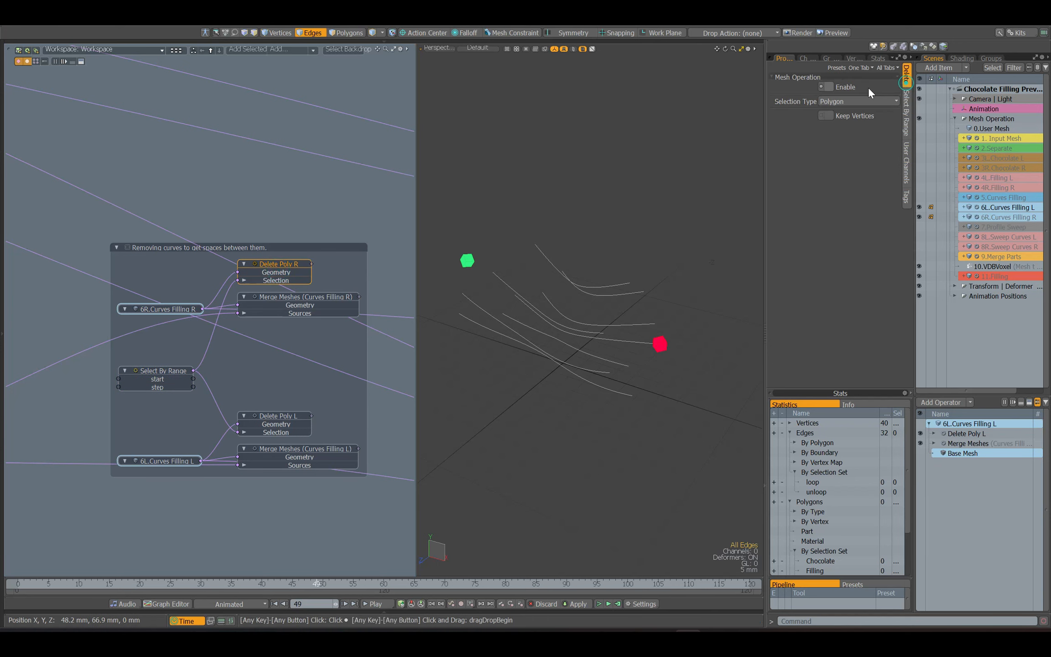
{"action": "left_click", "coordinate": [164, 309]}
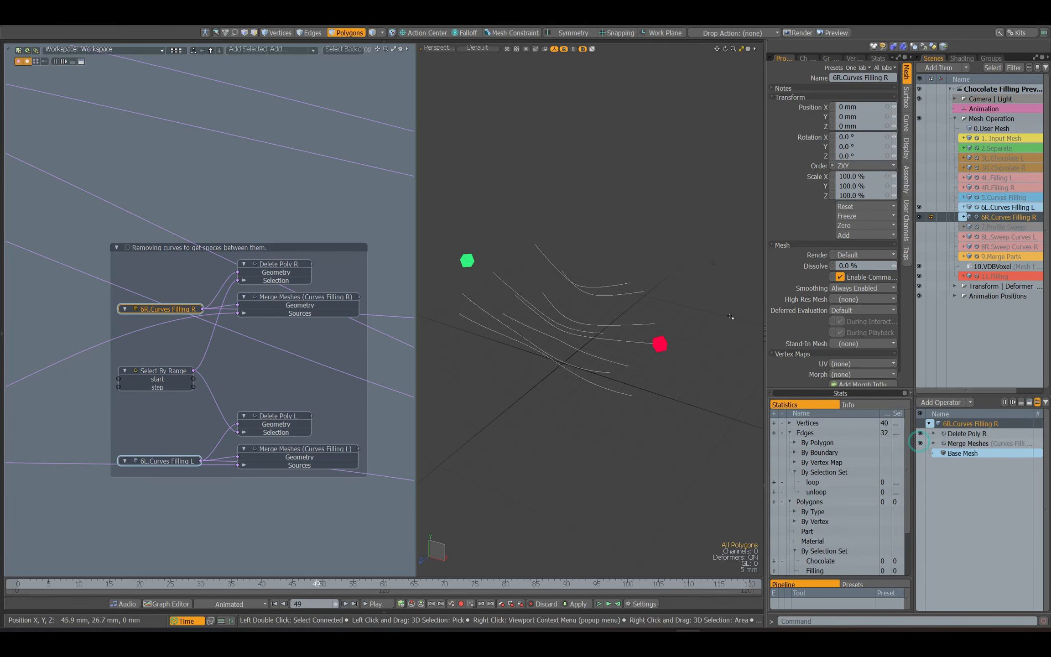
{"action": "key", "text": "3"}
{"action": "left_click", "coordinate": [192, 461]}
{"action": "middle_click_drag", "start_coordinate": [612, 372], "coordinate": [637, 382]}
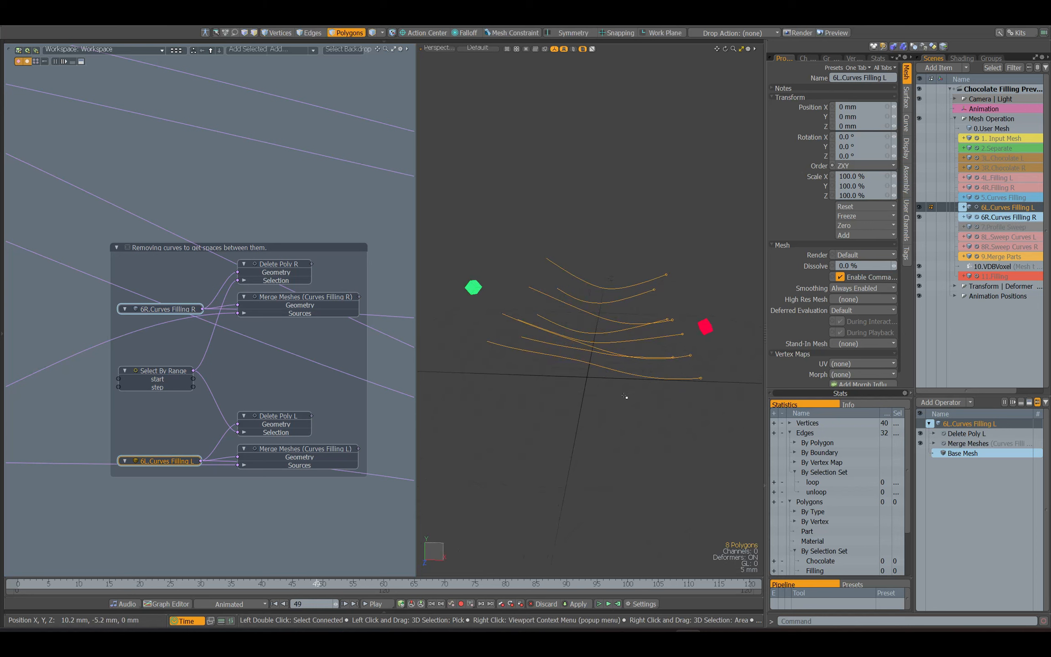
Select 6R.Curves Filling R and 6L.Curves Filling L together, and locate the schematic group that extrudes a profile along the curve
{"action": "left_click", "coordinate": [963, 227]}
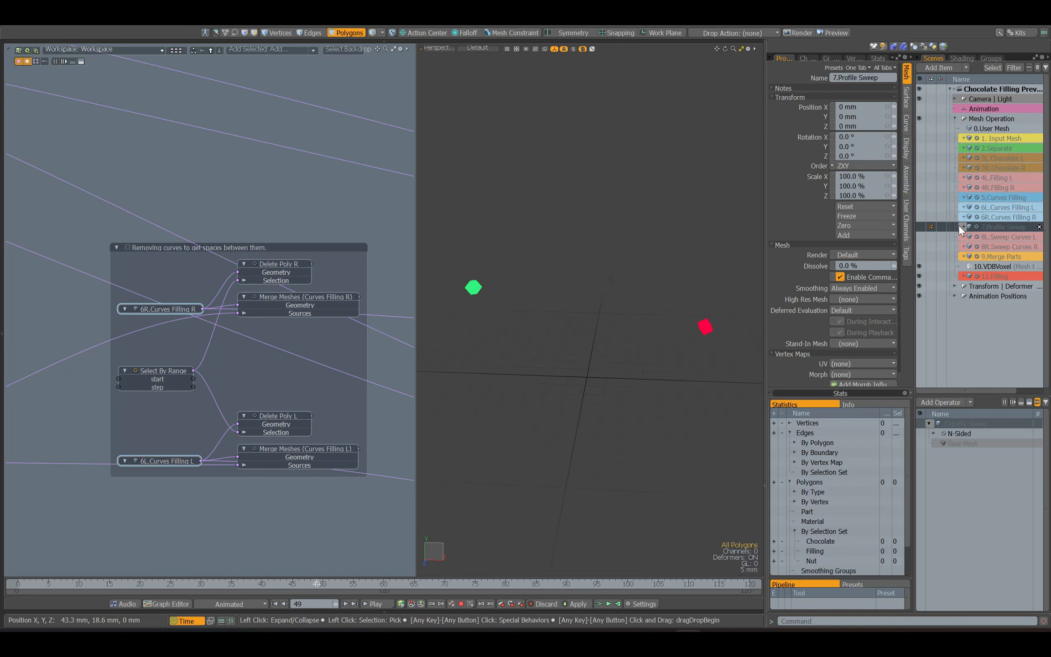
{"action": "left_click_drag", "start_coordinate": [361, 368], "coordinate": [320, 369], "text": "alt+shift"}
{"action": "left_click_drag", "start_coordinate": [157, 297], "coordinate": [112, 486]}
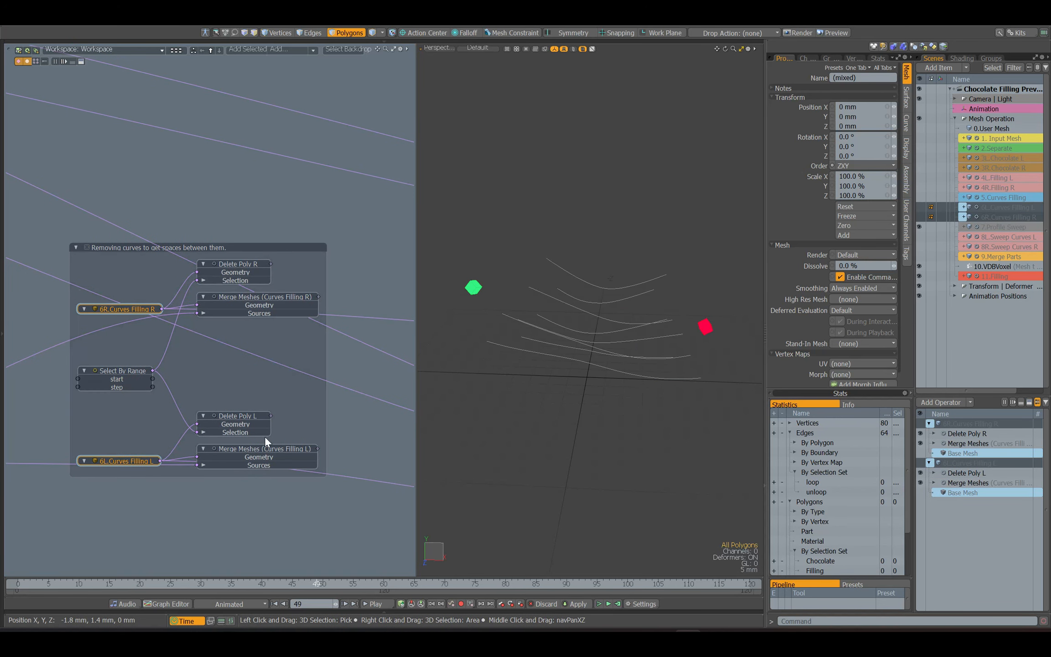
{"action": "left_click_drag", "start_coordinate": [265, 437], "coordinate": [40, 426], "text": "alt+shift"}
{"action": "left_click_drag", "start_coordinate": [336, 427], "coordinate": [178, 351], "text": "alt+shift"}
Examine Curve Sweep 4 of 8L.Sweep Curves L, and trace the Path Mesh connections feeding both curve sweeps
{"action": "left_click", "coordinate": [180, 451]}
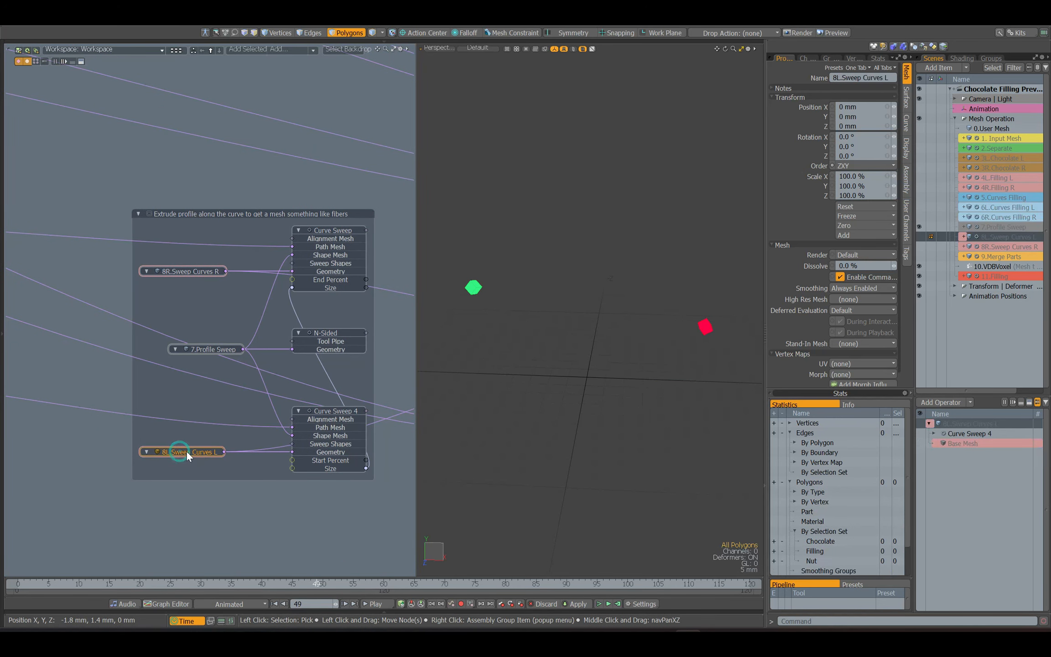
{"action": "left_click", "coordinate": [326, 414]}
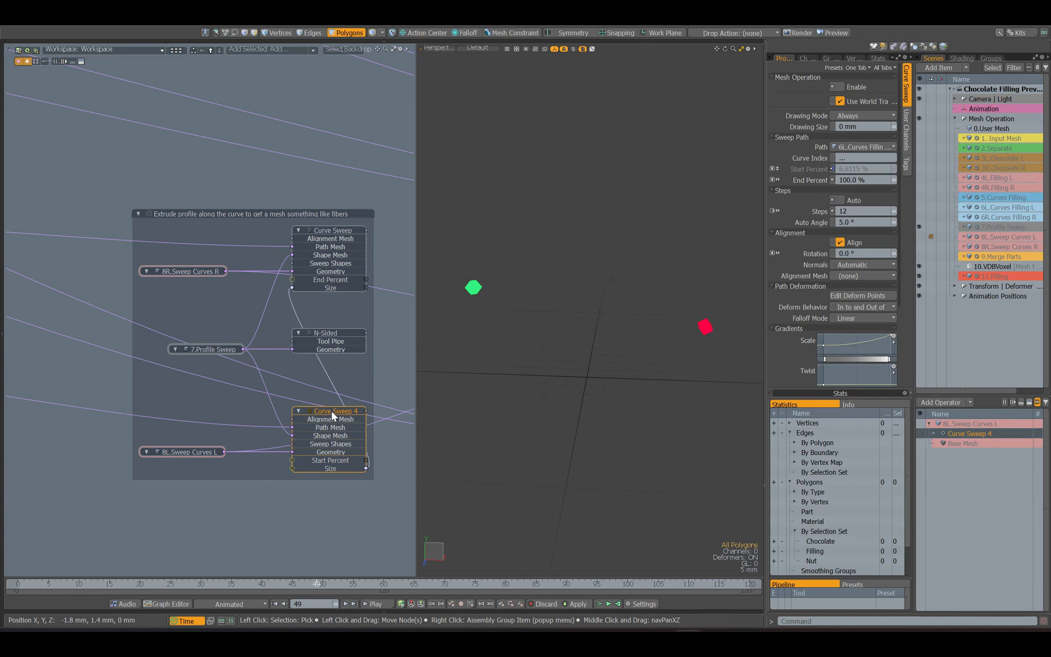
{"action": "left_click", "coordinate": [203, 425]}
{"action": "left_click_drag", "start_coordinate": [203, 428], "coordinate": [586, 431], "text": "alt+shift"}
{"action": "left_click_drag", "start_coordinate": [310, 322], "coordinate": [3, 350], "text": "alt+shift"}
{"action": "left_click", "coordinate": [364, 274]}
{"action": "left_click_drag", "start_coordinate": [363, 276], "coordinate": [732, 287], "text": "alt+shift"}
{"action": "left_click", "coordinate": [136, 271]}
{"action": "left_click", "coordinate": [189, 270]}
{"action": "left_click_drag", "start_coordinate": [191, 306], "coordinate": [1, 269], "text": "alt+shift"}
Enable the N-Sided operation of 7.Profile Sweep, and select that mesh to show its profile
{"action": "left_click", "coordinate": [203, 358]}
{"action": "left_click", "coordinate": [318, 340]}
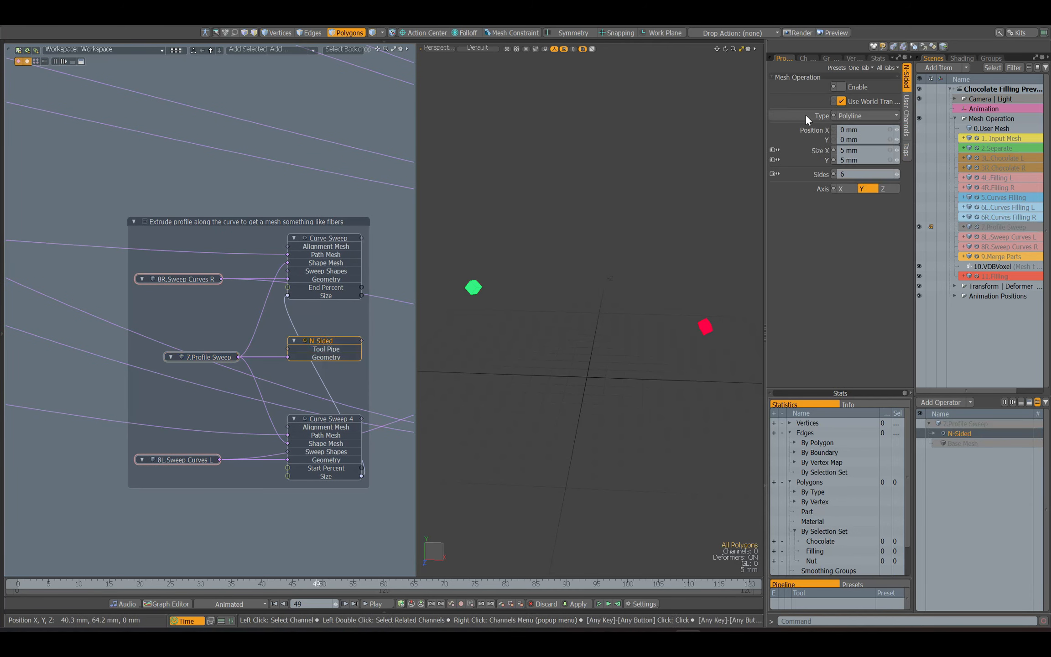
{"action": "left_click", "coordinate": [843, 86]}
{"action": "left_click", "coordinate": [208, 359]}
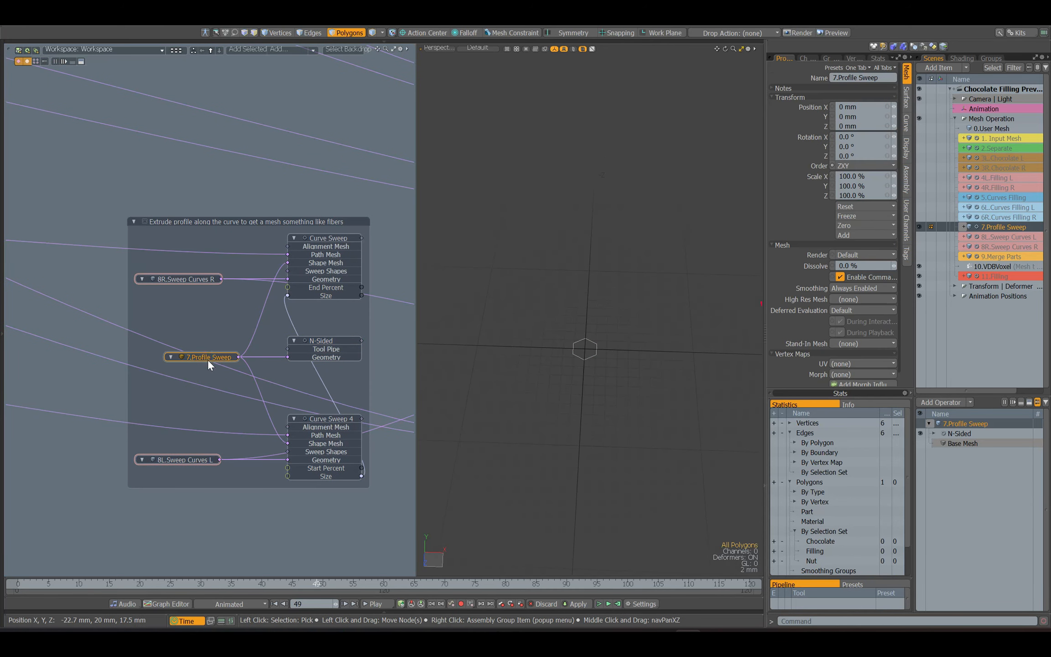
Enable Curve Sweep 4 and Curve Sweep to extrude the profile into fibers on both halves
{"action": "left_click", "coordinate": [328, 420]}
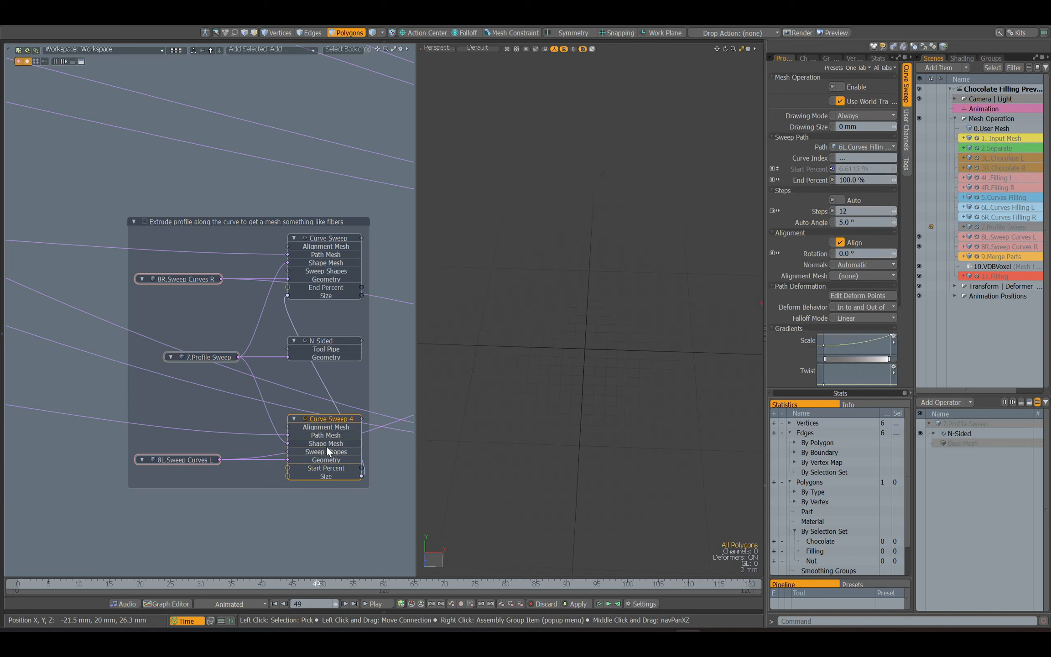
{"action": "left_click", "coordinate": [839, 87]}
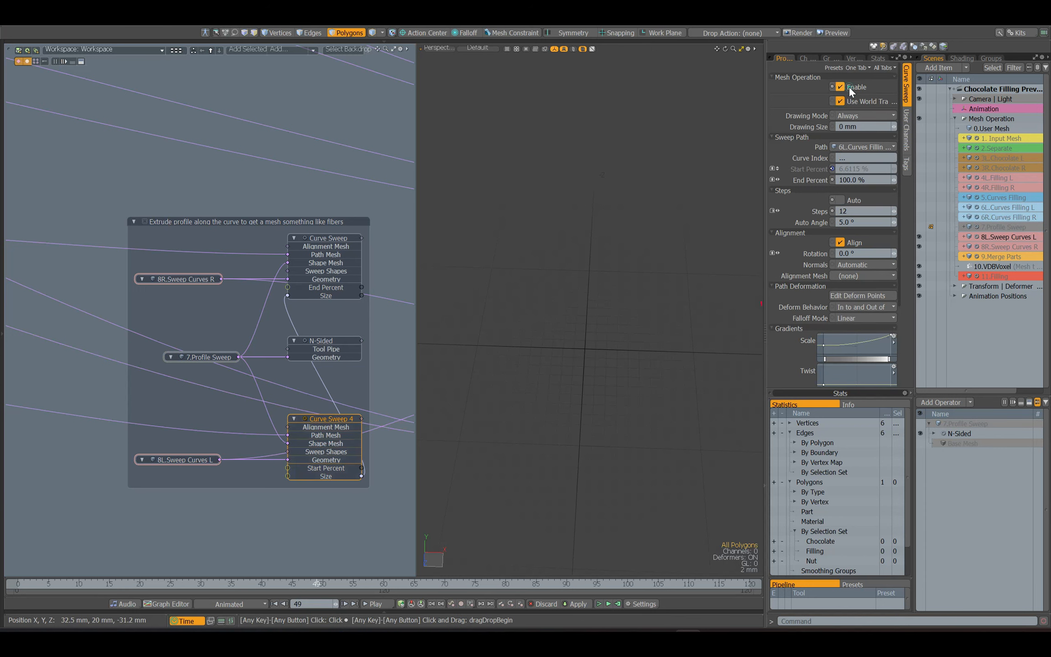
{"action": "left_click_drag", "start_coordinate": [622, 275], "coordinate": [610, 273], "text": "alt"}
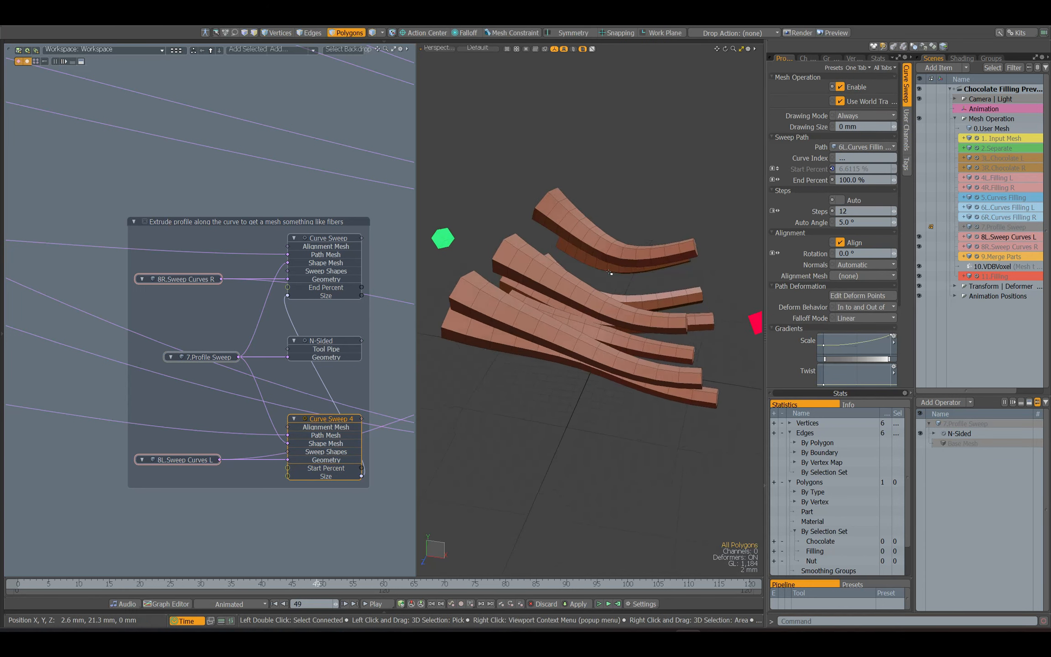
{"action": "left_click", "coordinate": [338, 238]}
{"action": "left_click_drag", "start_coordinate": [630, 285], "coordinate": [645, 287], "text": "alt"}
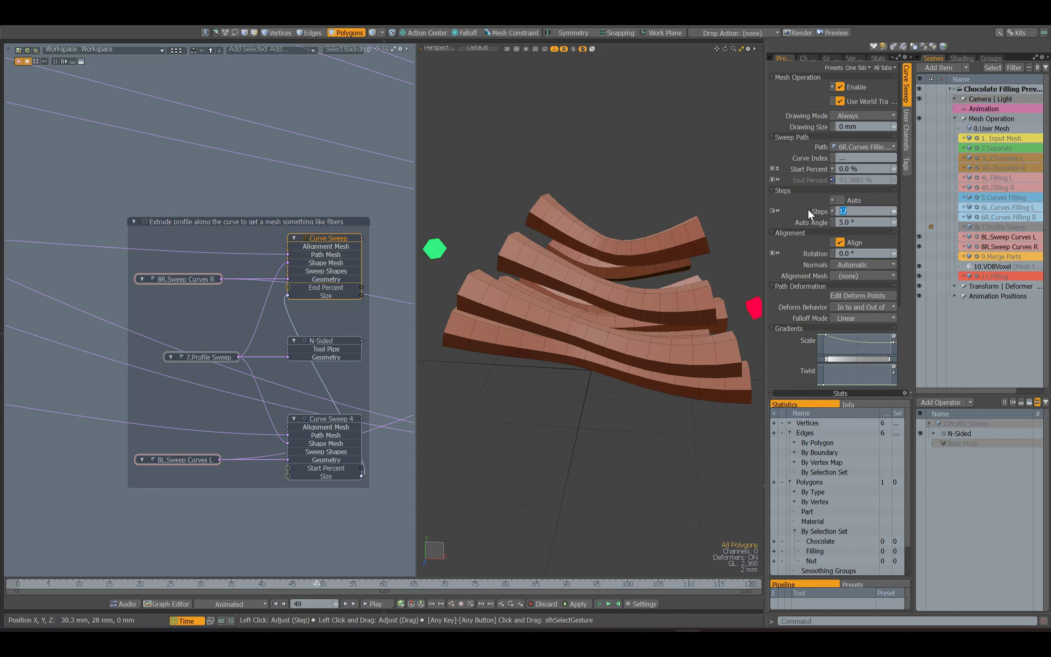
Review Curve Sweep's Align, Linked Shape and Flip settings, and try lowering its Scale gradient's end key, undoing the change
{"action": "left_click", "coordinate": [800, 238]}
{"action": "scroll", "coordinate": [800, 242], "scroll_direction": "down", "scroll_amount": 5}
{"action": "left_click", "coordinate": [856, 305]}
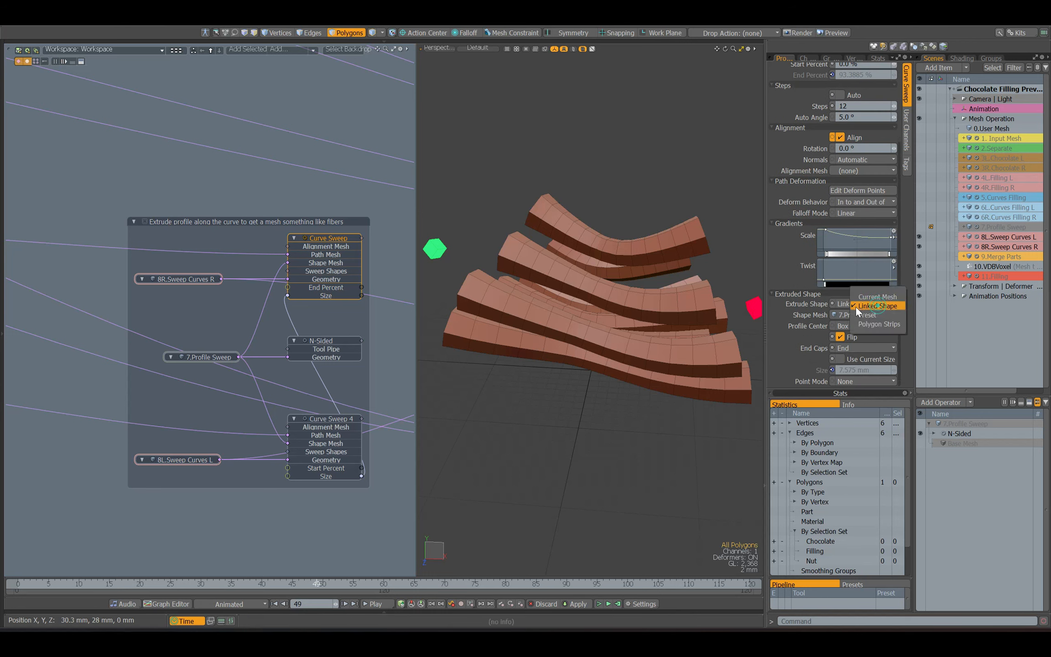
{"action": "left_click", "coordinate": [841, 339]}
{"action": "left_click", "coordinate": [841, 339]}
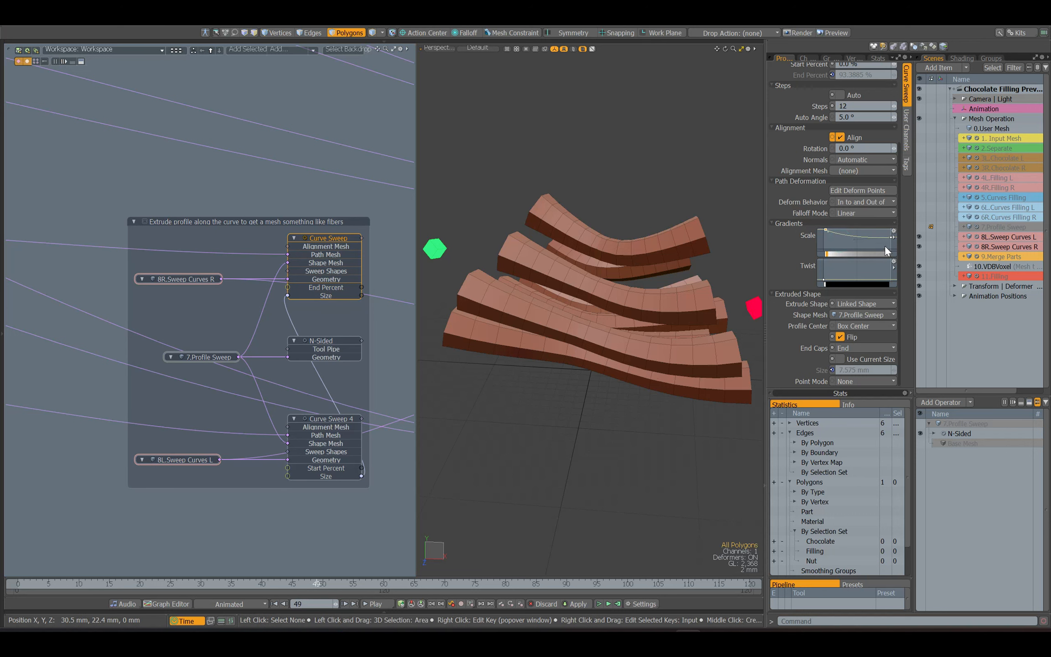
{"action": "left_click_drag", "start_coordinate": [891, 237], "coordinate": [894, 256]}
{"action": "key", "text": "ctrl+z"}
Check the Scale gradient and Size of Curve Sweep 4, scrubbing to frame 62 and back to frame 49
{"action": "left_click", "coordinate": [331, 419]}
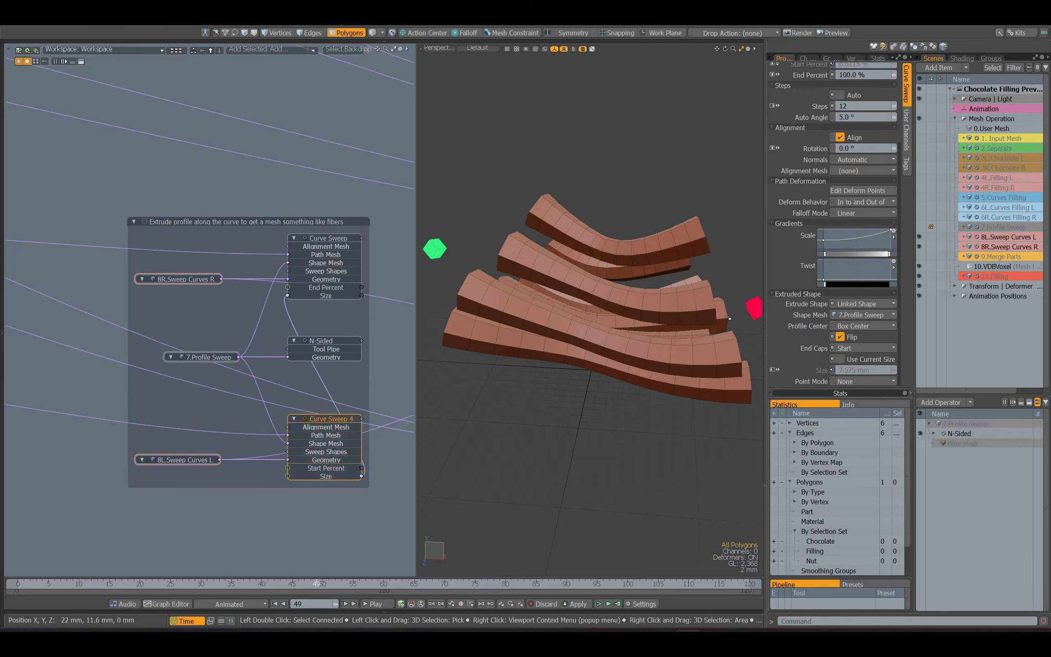
{"action": "left_click", "coordinate": [824, 241]}
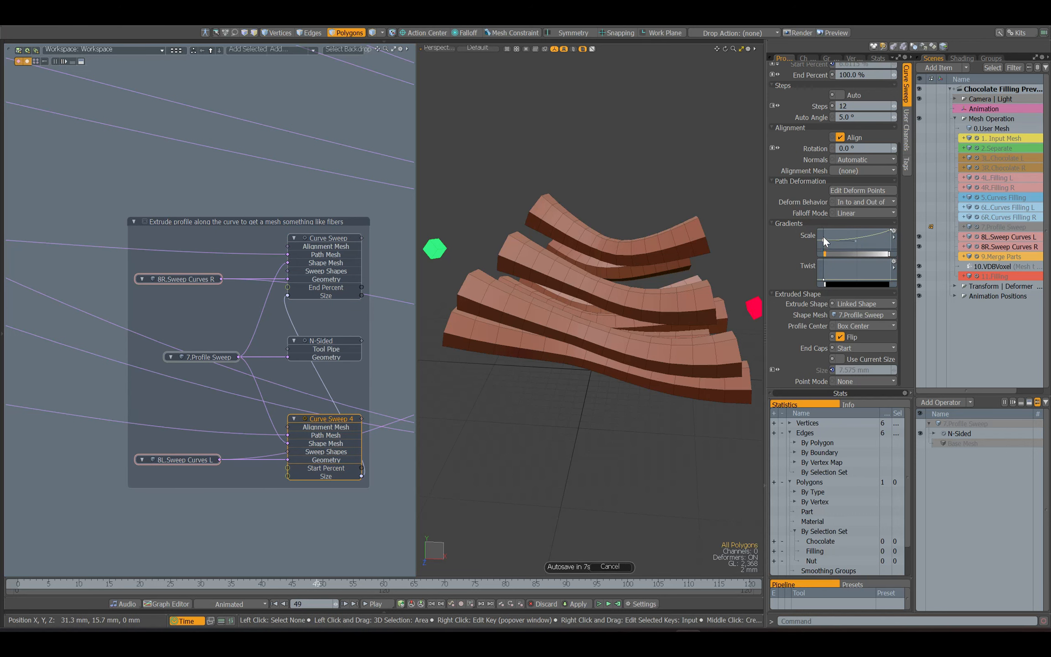
{"action": "left_click", "coordinate": [818, 371]}
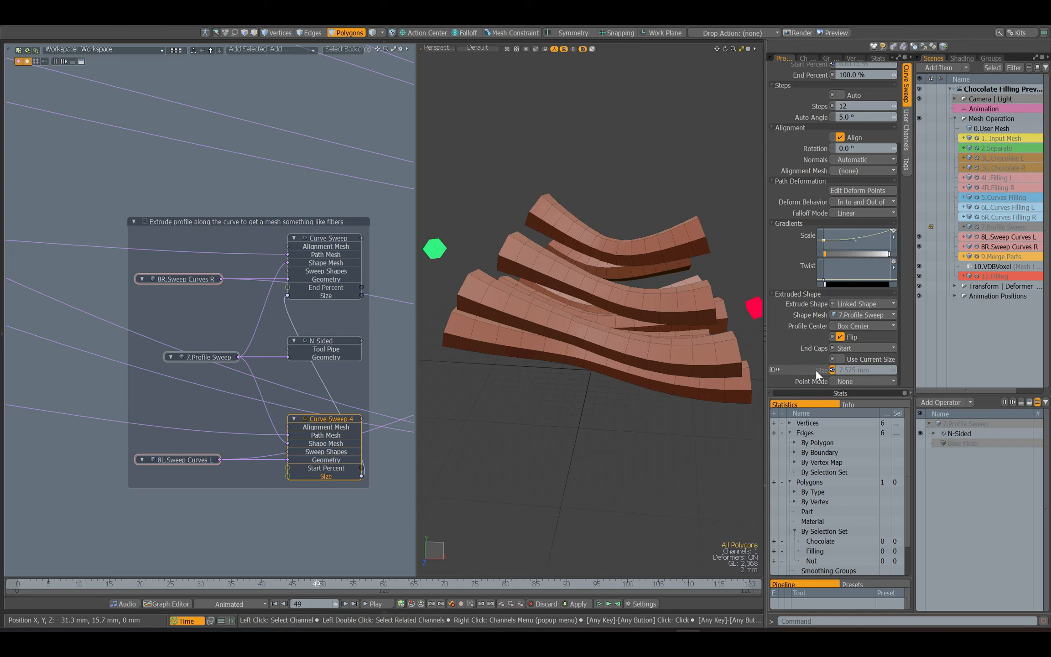
{"action": "mouse_move", "coordinate": [317, 584]}
{"action": "left_mouse_down"}
{"action": "mouse_move", "coordinate": [23, 584]}
{"action": "mouse_move", "coordinate": [395, 584]}
{"action": "left_mouse_up"}
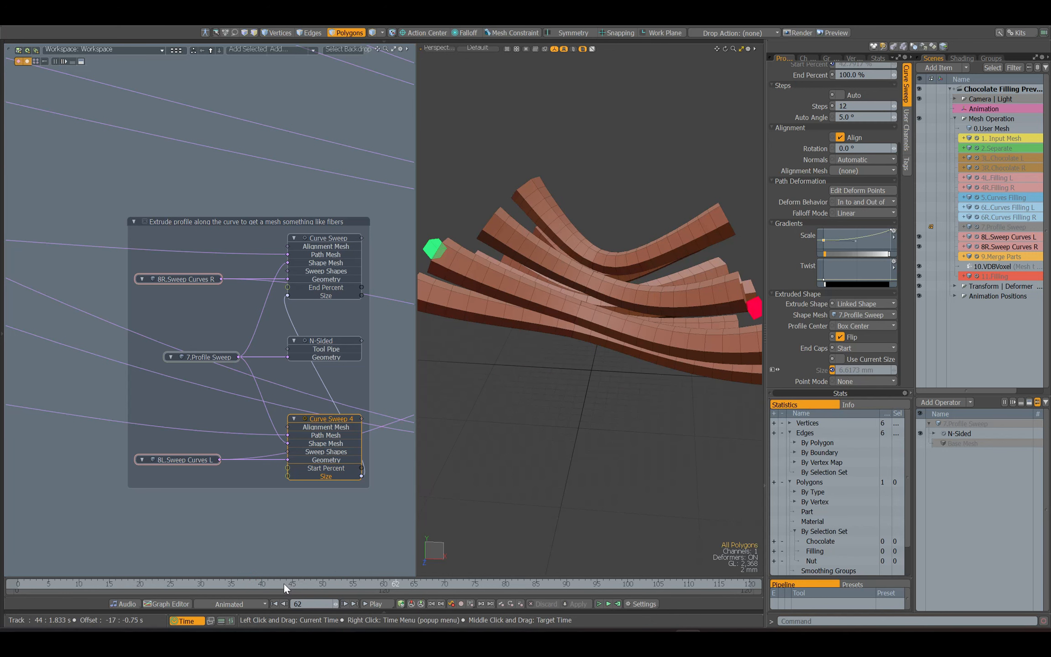
{"action": "left_click", "coordinate": [316, 584]}
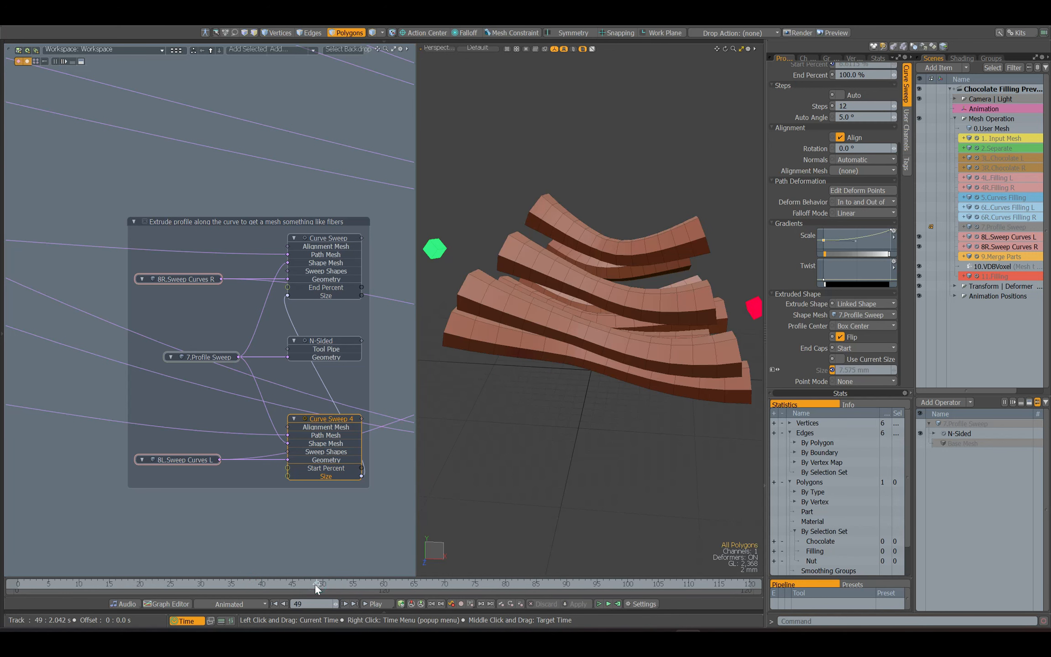
Hide 8L.Sweep Curves L and 8R.Sweep Curves R, and show and select 9.Merge Parts with its schematic group
{"action": "left_click_drag", "start_coordinate": [919, 237], "coordinate": [920, 247]}
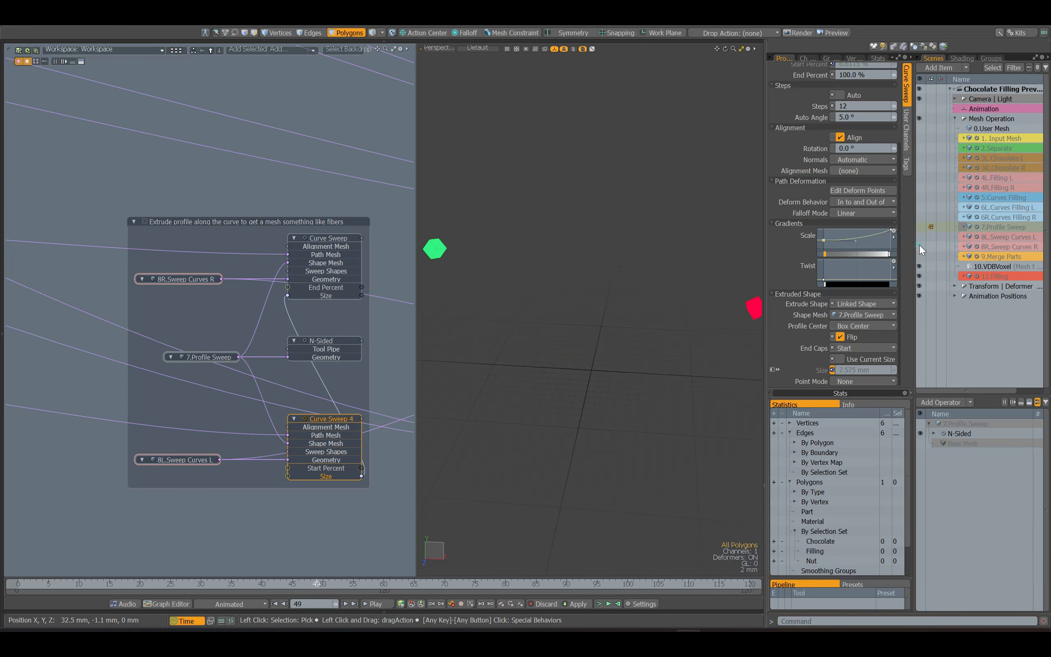
{"action": "left_click", "coordinate": [919, 257]}
{"action": "left_click", "coordinate": [948, 257]}
{"action": "left_click_drag", "start_coordinate": [357, 431], "coordinate": [77, 386], "text": "alt+shift"}
{"action": "left_click_drag", "start_coordinate": [327, 420], "coordinate": [232, 413], "text": "alt+shift"}
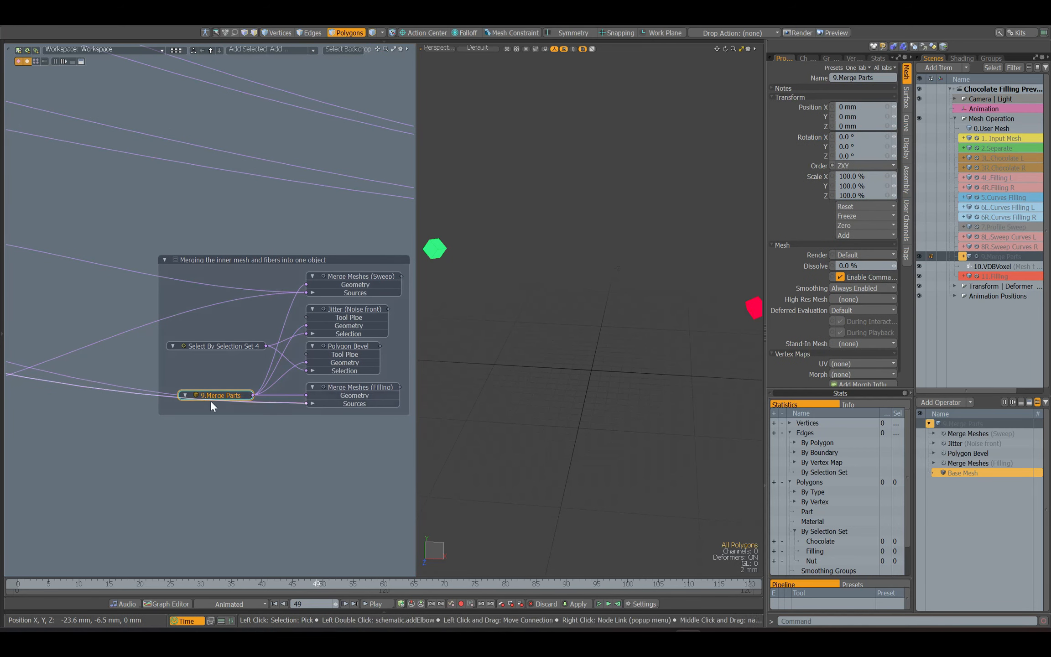
Enable Merge Meshes (Filling) on 9.Merge Parts, and check that its sources are 4L.Filling L and 4R.Filling R
{"action": "left_click", "coordinate": [353, 388]}
{"action": "left_click", "coordinate": [922, 462]}
{"action": "left_click_drag", "start_coordinate": [693, 261], "coordinate": [552, 333], "text": "ctrl+alt"}
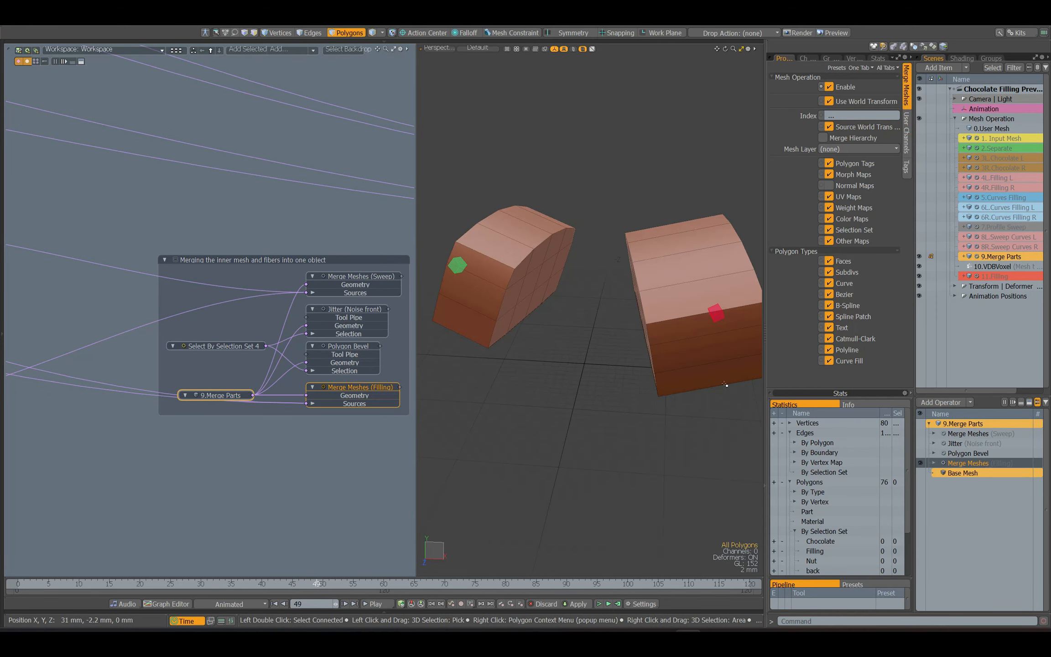
{"action": "left_click", "coordinate": [934, 462]}
{"action": "left_click", "coordinate": [962, 490]}
{"action": "left_click", "coordinate": [955, 462]}
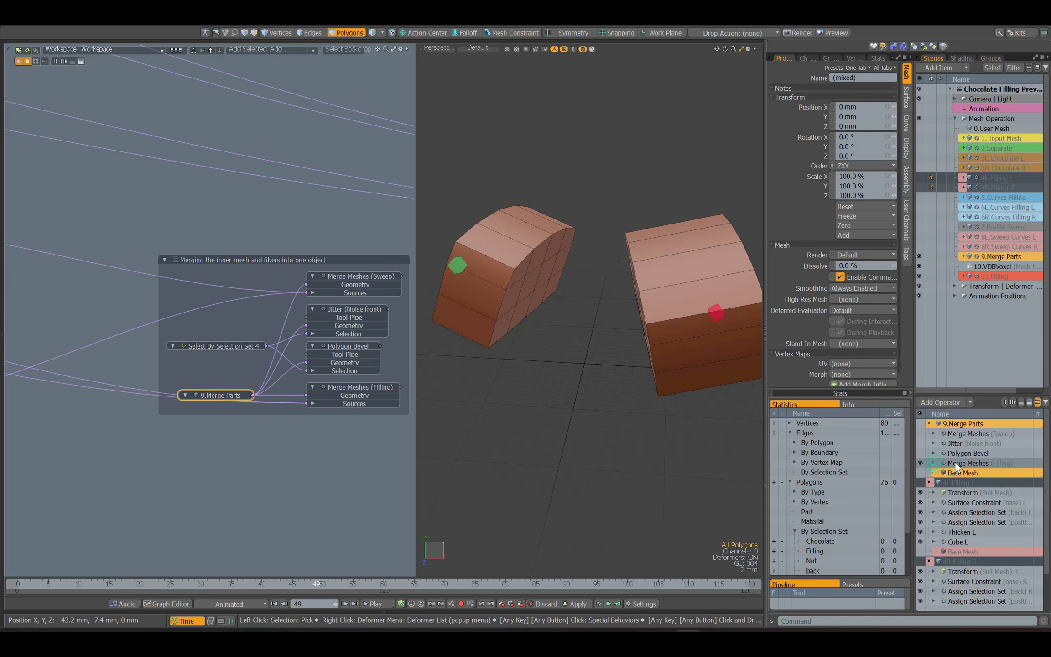
Enable Polygon Bevel on 9.Merge Parts, and examine the beveled filling ends
{"action": "left_click", "coordinate": [955, 454]}
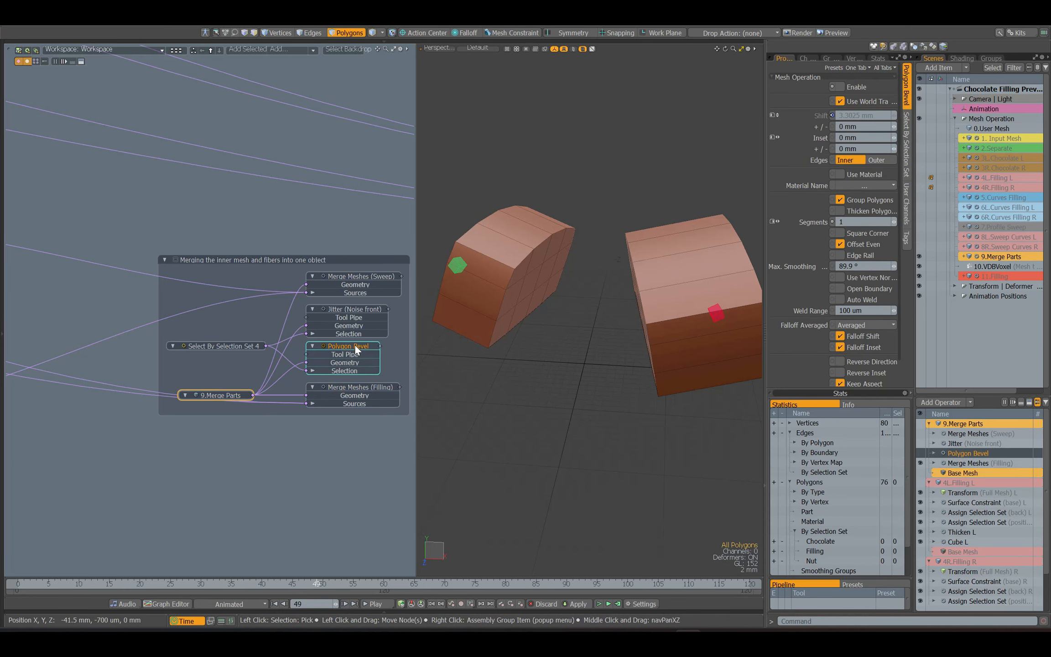
{"action": "left_click", "coordinate": [840, 88]}
{"action": "mouse_move", "coordinate": [657, 247]}
{"action": "left_mouse_down", "text": "alt"}
{"action": "mouse_move", "coordinate": [675, 230]}
{"action": "mouse_move", "coordinate": [666, 242]}
{"action": "left_mouse_up", "text": "alt"}
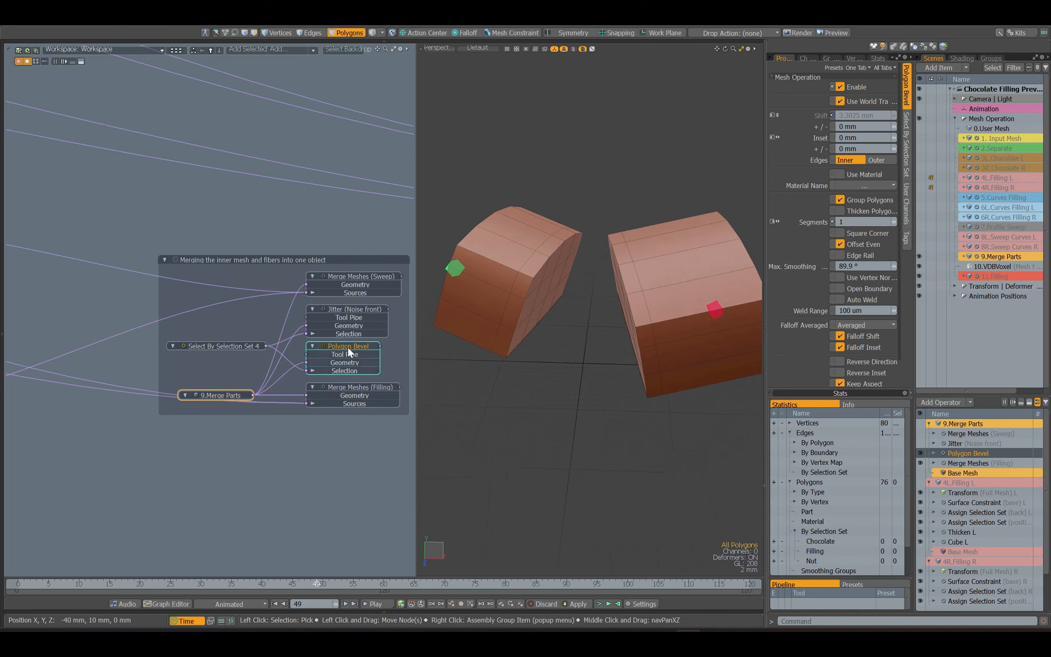
Check the selection set name in Select By Selection Set 4, and compare the filling with Polygon Bevel off and on
{"action": "left_click_drag", "start_coordinate": [292, 364], "coordinate": [309, 371]}
{"action": "left_click", "coordinate": [230, 351]}
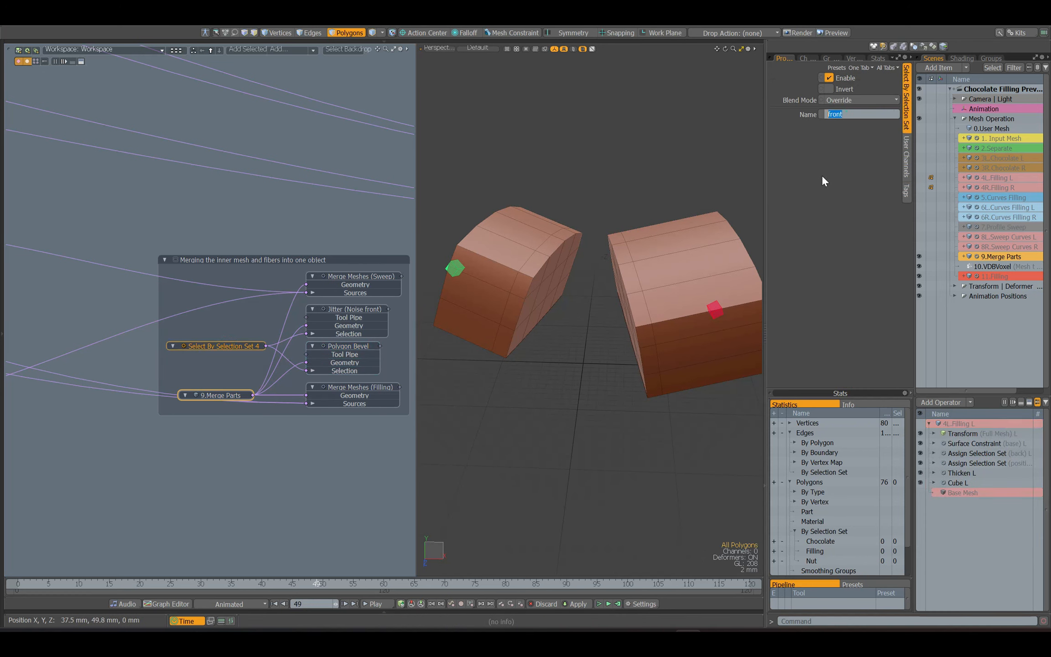
{"action": "left_click", "coordinate": [346, 347]}
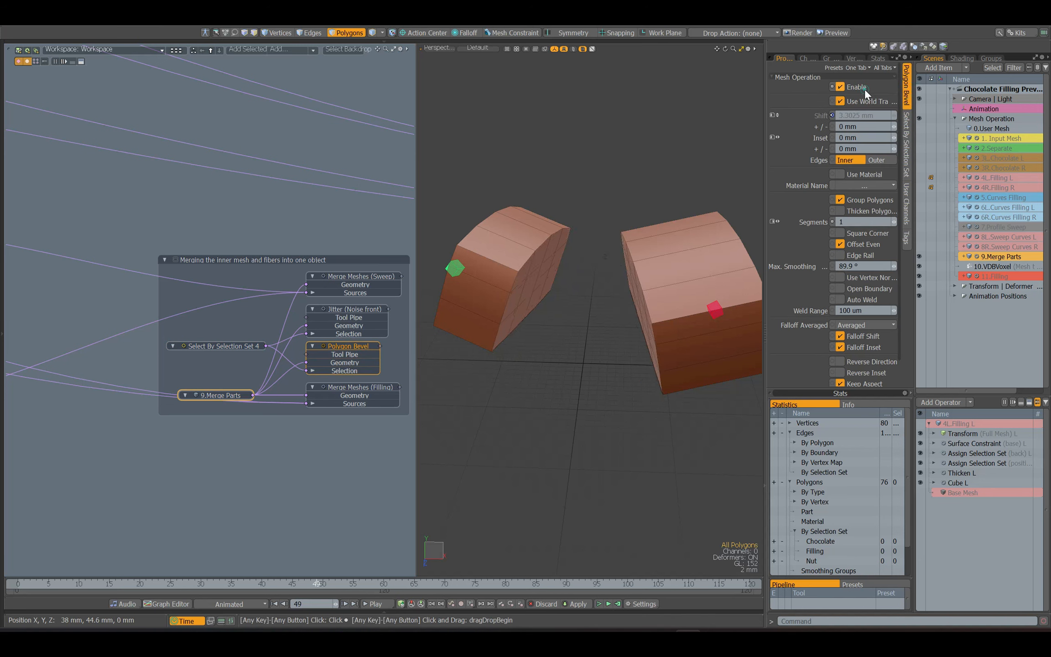
{"action": "left_click", "coordinate": [866, 91]}
Enable Jitter (Noise front) to roughen the front faces of both filling halves
{"action": "left_click", "coordinate": [352, 310]}
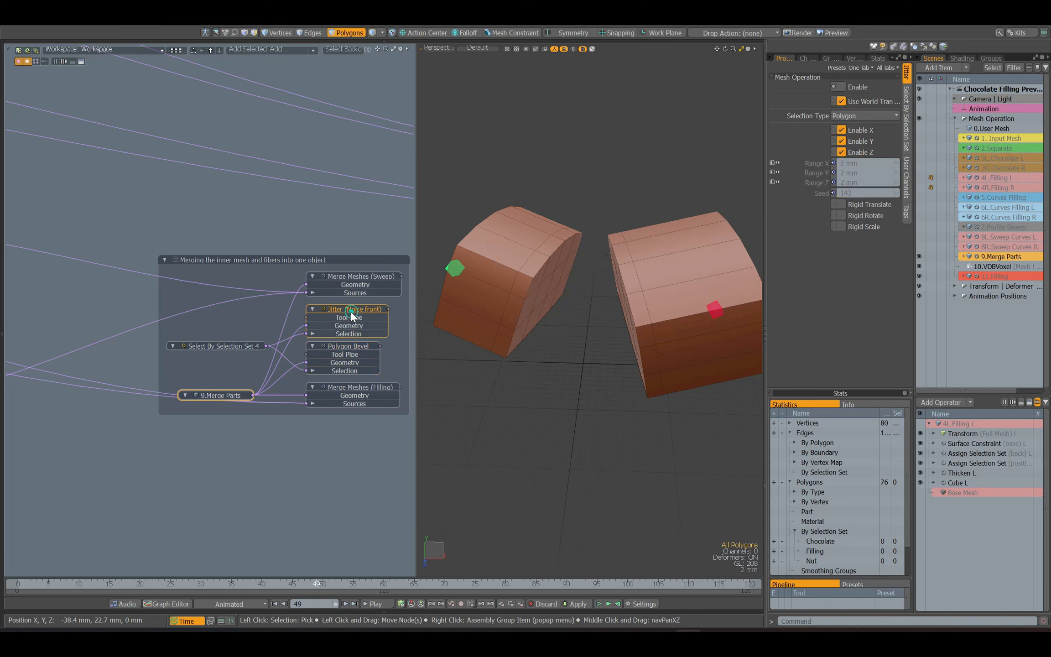
{"action": "left_click", "coordinate": [852, 85]}
{"action": "left_click_drag", "start_coordinate": [663, 244], "coordinate": [629, 255], "text": "alt"}
Enable Merge Meshes (Sweep) on 9.Merge Parts to add the swept fibers to the two filling halves
{"action": "left_click", "coordinate": [345, 276]}
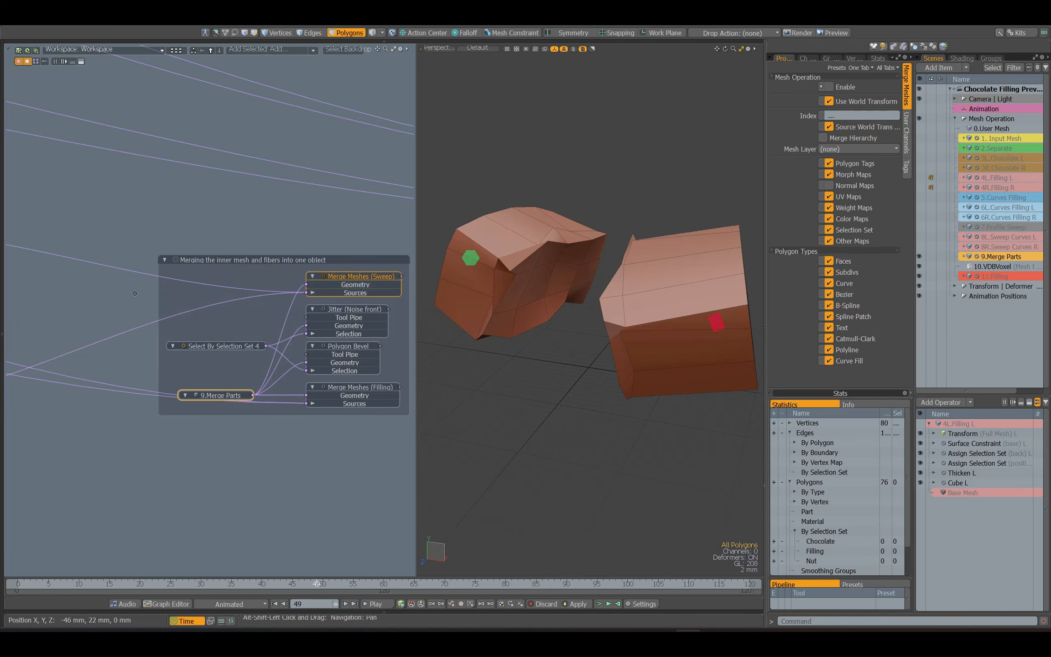
{"action": "left_click_drag", "start_coordinate": [160, 294], "coordinate": [461, 287], "text": "alt"}
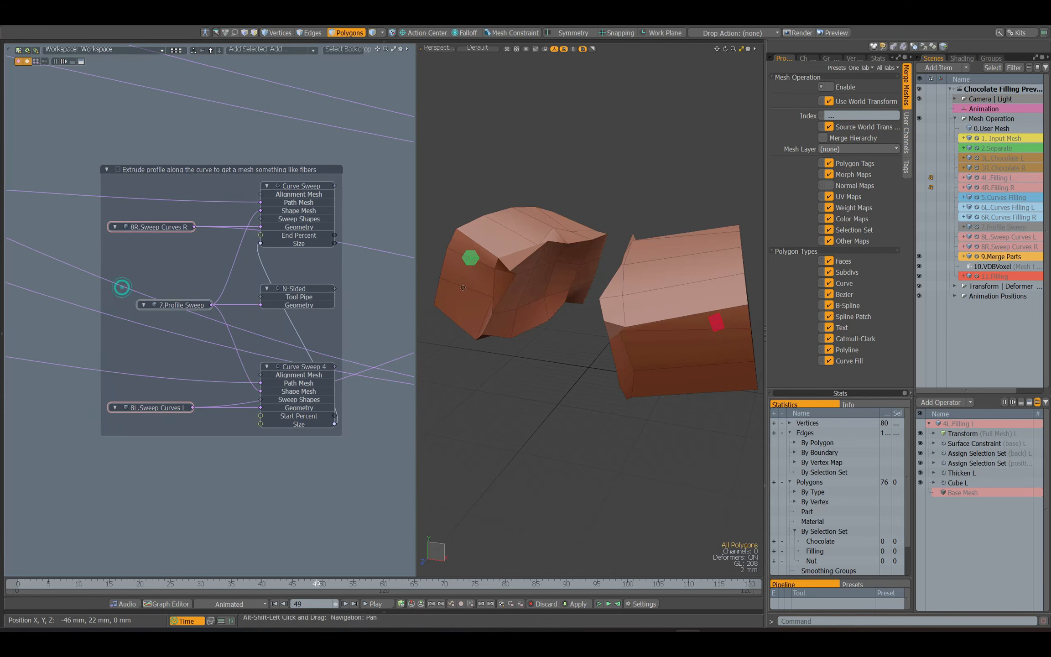
{"action": "left_click_drag", "start_coordinate": [329, 351], "coordinate": [9, 359], "text": "alt+shift"}
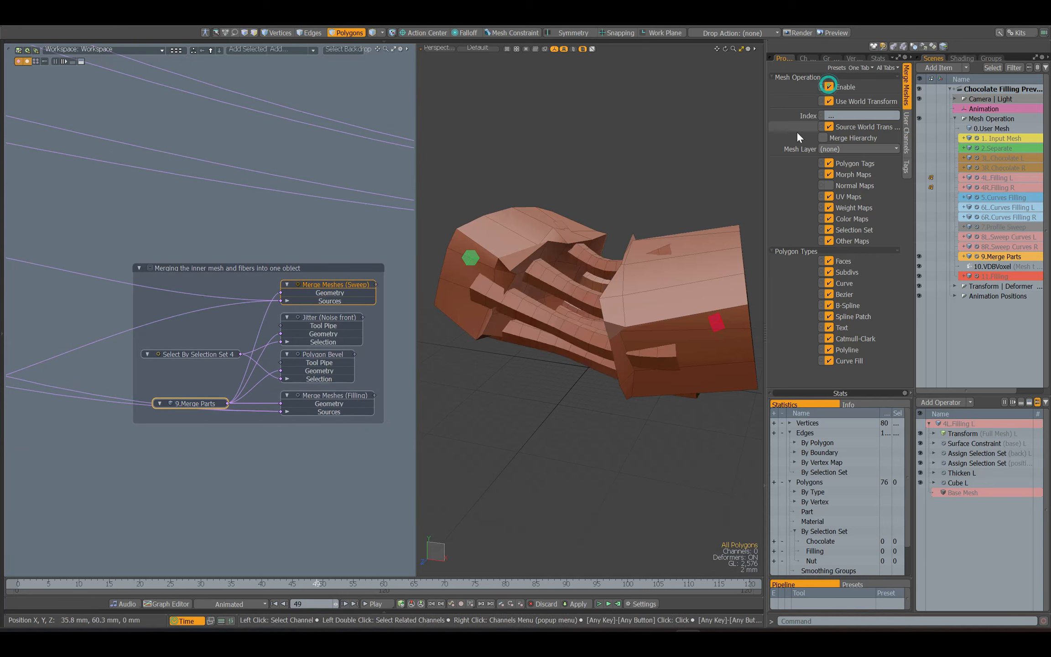
{"action": "left_click", "coordinate": [192, 403]}
{"action": "key", "text": "shift+a"}
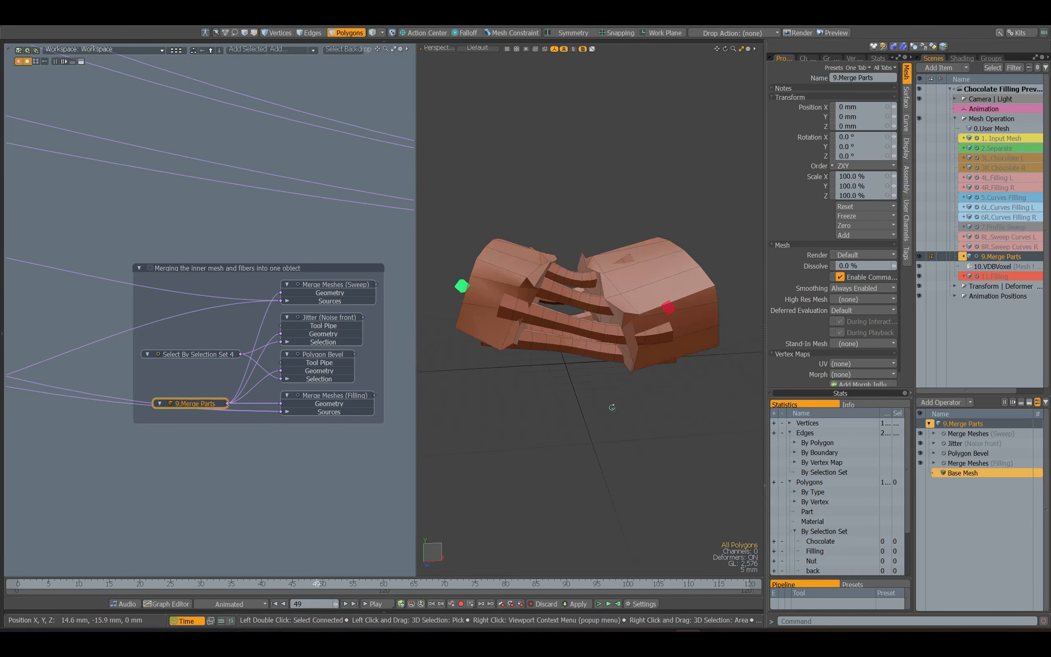
{"action": "left_click_drag", "start_coordinate": [613, 406], "coordinate": [558, 343], "text": "alt"}
Hide 9.Merge Parts and bring up the properties of 10.VDBVoxel (Mesh to Voxel)
{"action": "left_click", "coordinate": [920, 257]}
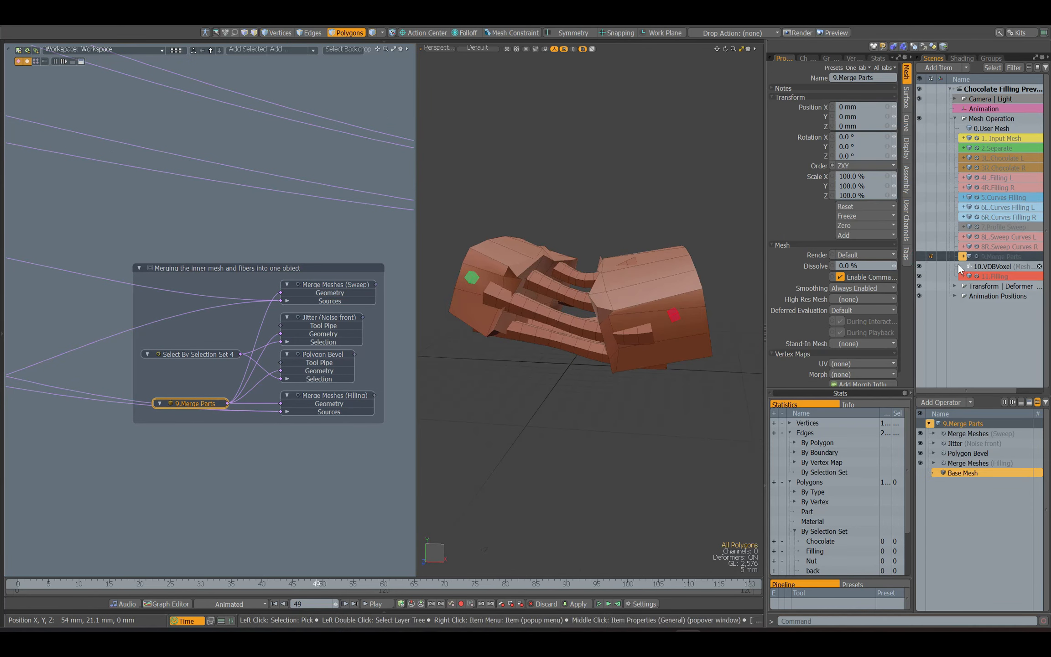
{"action": "middle_click_drag", "start_coordinate": [210, 408], "coordinate": [58, 400]}
{"action": "left_click_drag", "start_coordinate": [336, 407], "coordinate": [377, 399]}
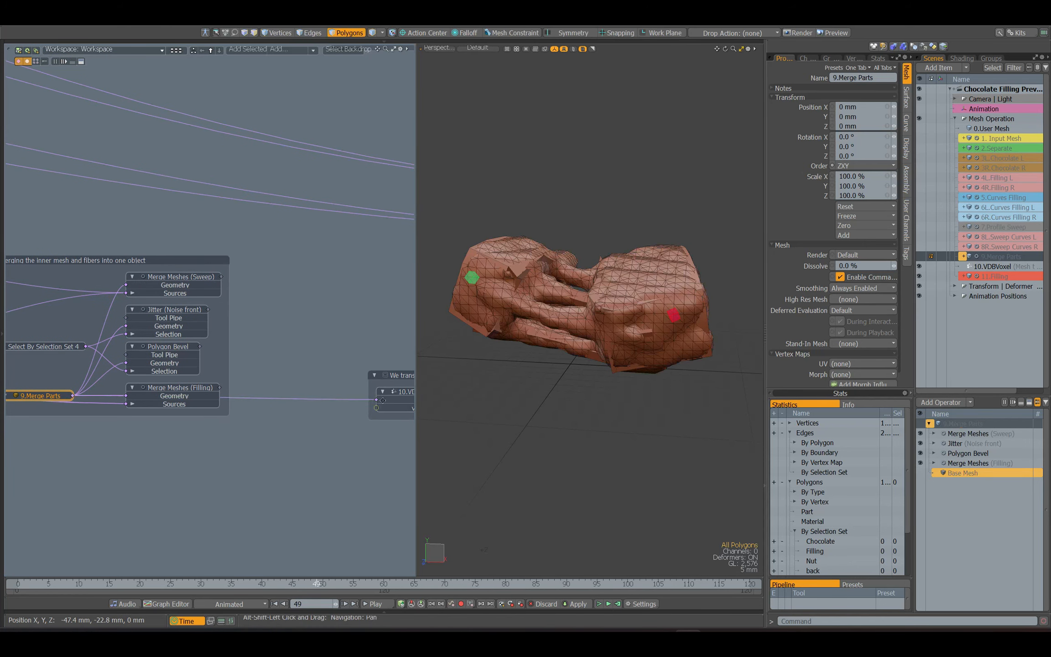
{"action": "middle_click_drag", "start_coordinate": [377, 400], "coordinate": [218, 398]}
{"action": "left_click", "coordinate": [219, 399]}
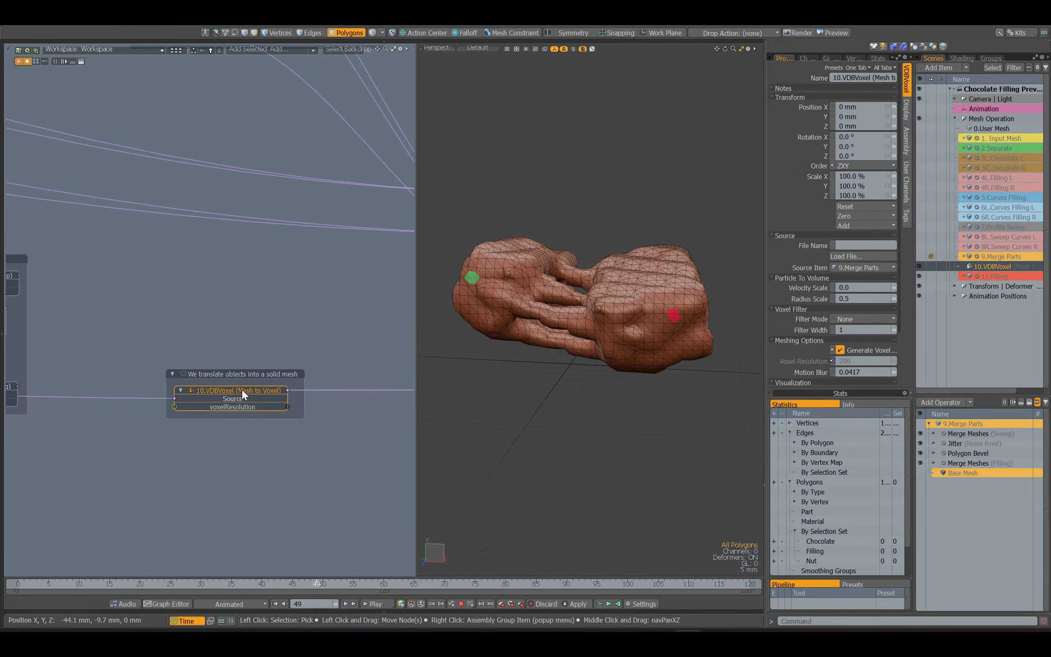
Compare the voxel mesh with its Generate Voxel option off and on, check its Voxel Resolution channel, and go to frame 48
{"action": "left_click", "coordinate": [840, 350]}
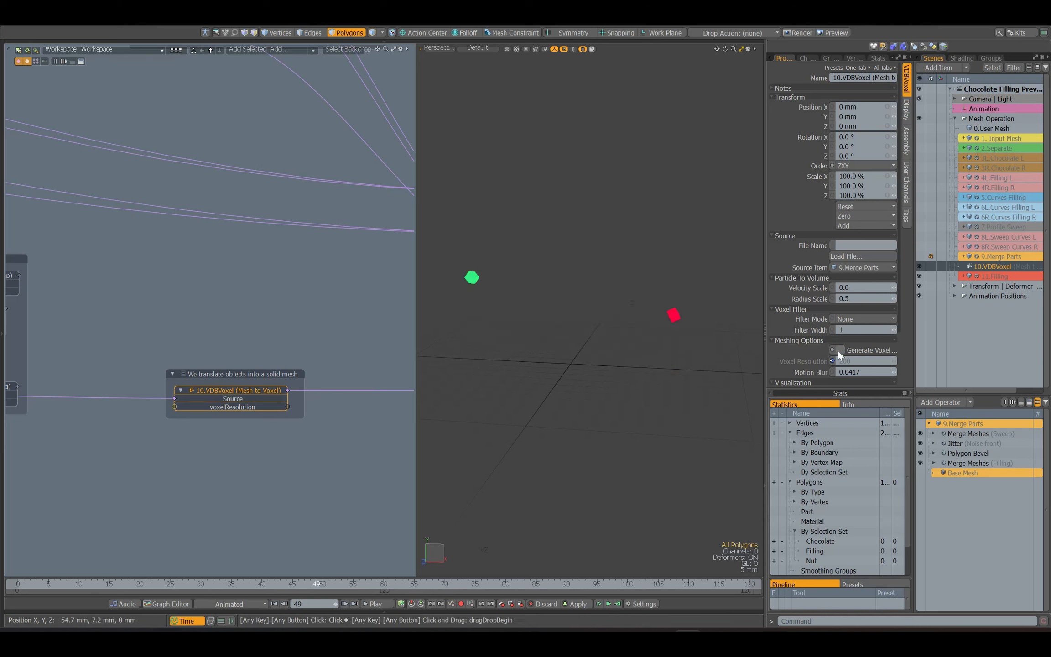
{"action": "left_click", "coordinate": [839, 350]}
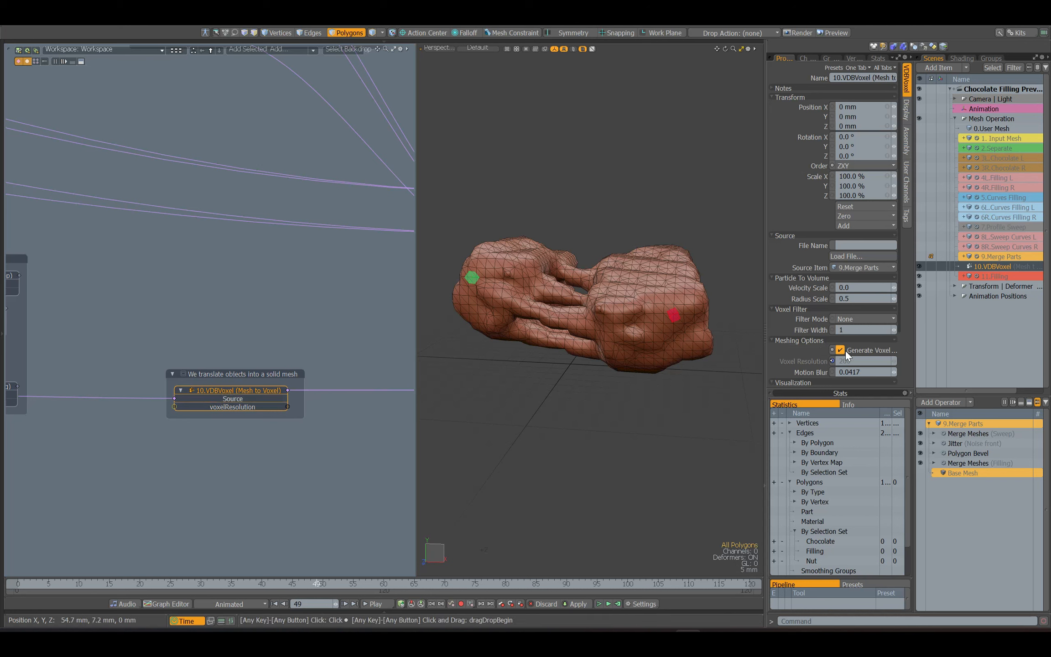
{"action": "left_click", "coordinate": [806, 362]}
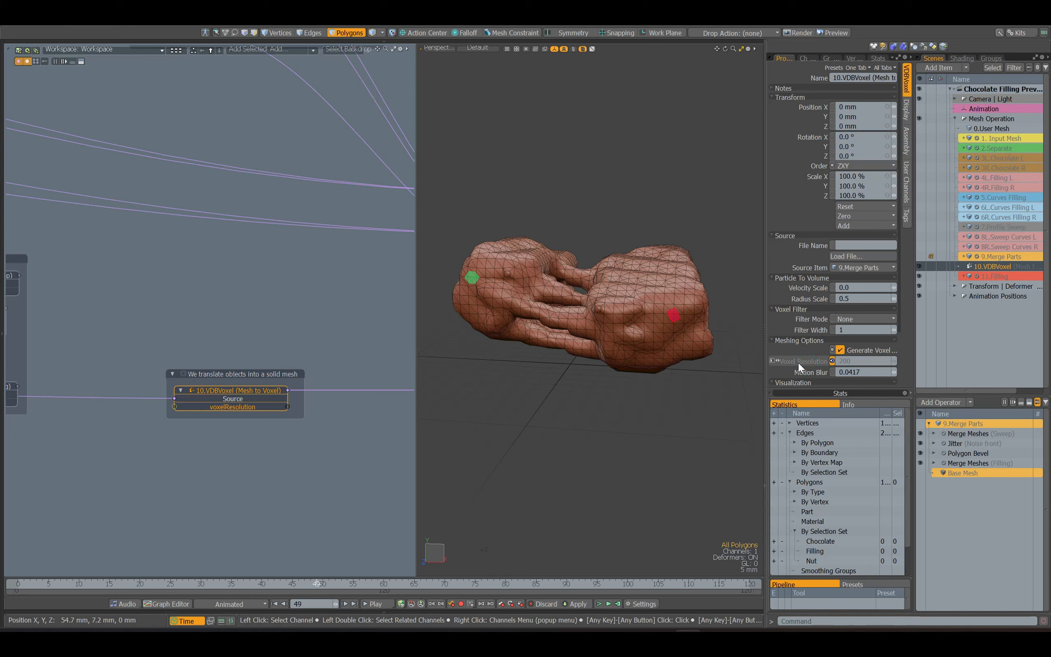
{"action": "mouse_move", "coordinate": [630, 322]}
{"action": "left_mouse_down", "text": "alt"}
{"action": "mouse_move", "coordinate": [629, 340]}
{"action": "mouse_move", "coordinate": [628, 318]}
{"action": "left_mouse_up", "text": "alt"}
{"action": "left_click_drag", "start_coordinate": [315, 584], "coordinate": [294, 599]}
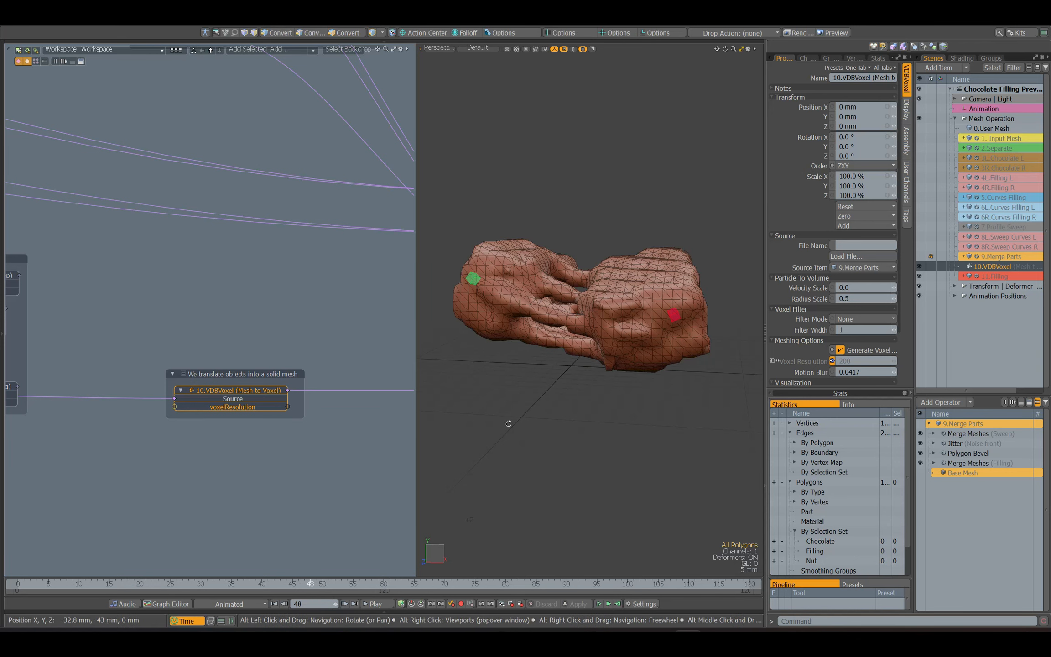
Enable Merge Meshes (VDBVoxel) on 11.Filling to bring in the voxel mesh, and review it at frame 45
{"action": "left_click_drag", "start_coordinate": [359, 392], "coordinate": [227, 392], "text": "alt"}
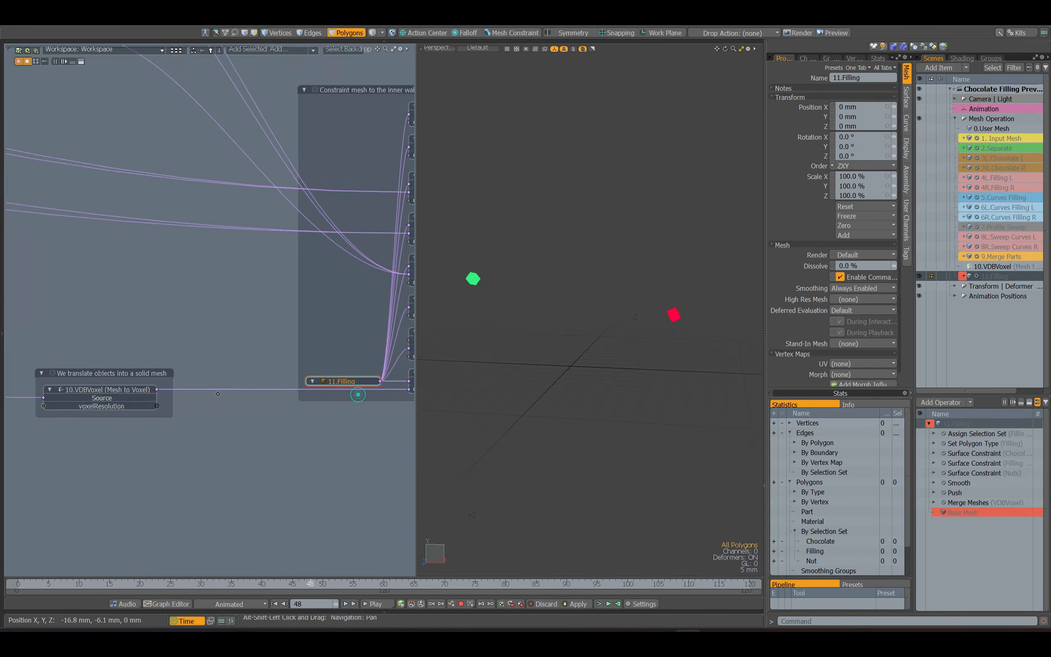
{"action": "left_click", "coordinate": [120, 390]}
{"action": "left_click", "coordinate": [277, 388]}
{"action": "left_click_drag", "start_coordinate": [364, 423], "coordinate": [230, 431], "text": "alt"}
{"action": "left_click", "coordinate": [298, 389]}
{"action": "left_click", "coordinate": [829, 86]}
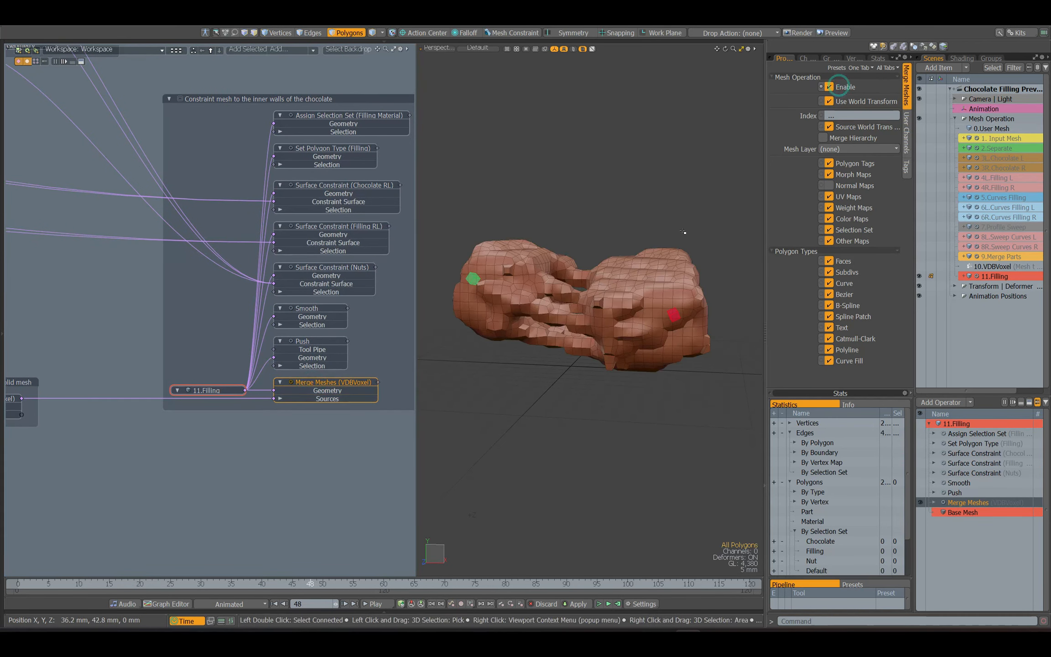
{"action": "left_click_drag", "start_coordinate": [310, 583], "coordinate": [291, 581]}
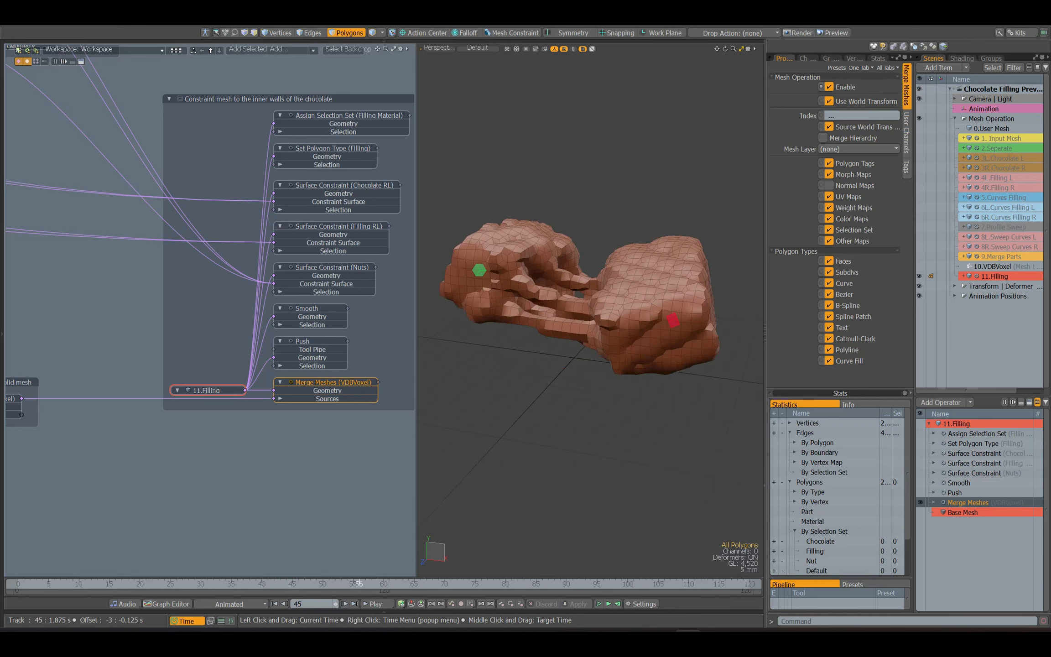
Enable Push on 11.Filling, and inspect the thinned filling mesh from several angles
{"action": "left_click", "coordinate": [314, 342]}
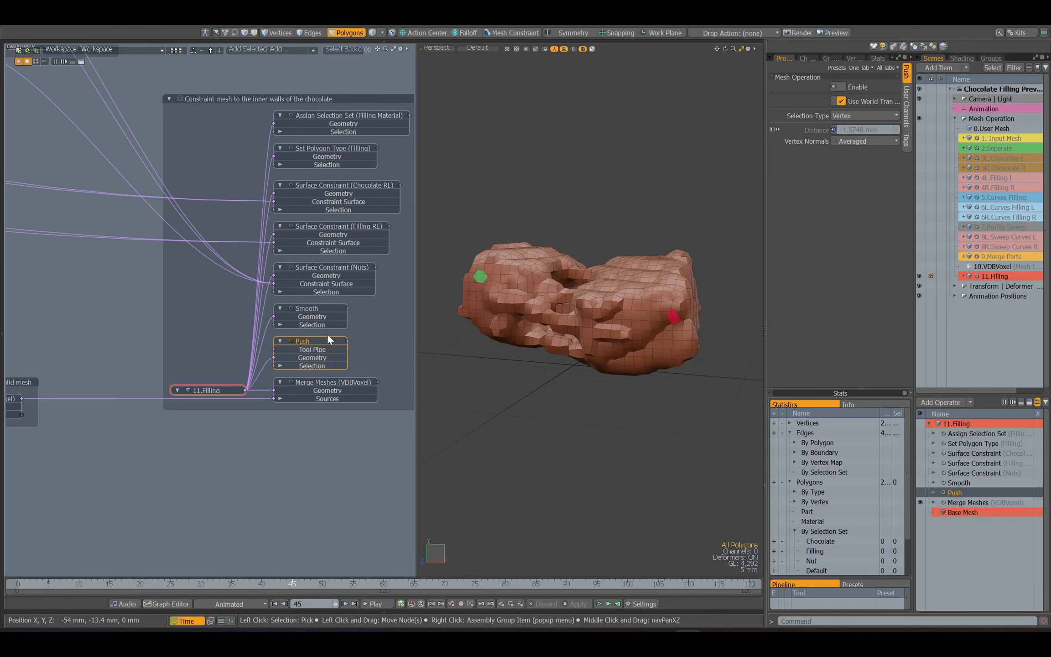
{"action": "left_click", "coordinate": [841, 86]}
{"action": "left_click_drag", "start_coordinate": [589, 297], "coordinate": [544, 274], "text": "alt"}
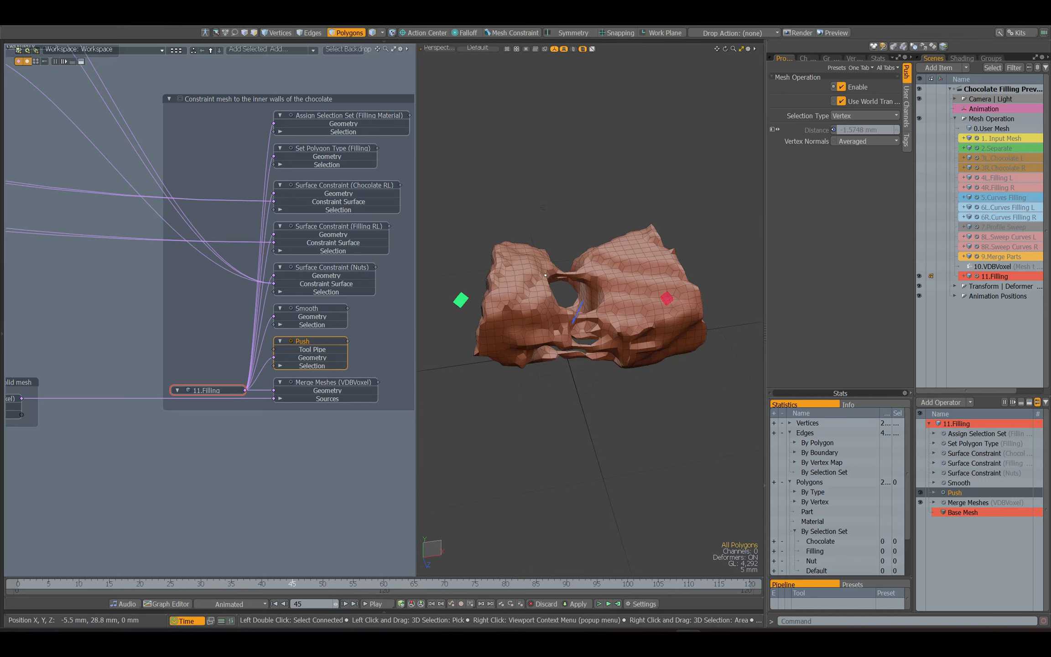
{"action": "left_click_drag", "start_coordinate": [612, 324], "coordinate": [589, 299], "text": "alt"}
Enable Smooth on 11.Filling, and review the smoothed mesh at frame 42
{"action": "left_click", "coordinate": [310, 309]}
{"action": "left_click", "coordinate": [841, 87]}
{"action": "mouse_move", "coordinate": [275, 584]}
{"action": "left_mouse_down"}
{"action": "mouse_move", "coordinate": [233, 584]}
{"action": "mouse_move", "coordinate": [402, 584]}
{"action": "mouse_move", "coordinate": [243, 584]}
{"action": "mouse_move", "coordinate": [342, 585]}
{"action": "mouse_move", "coordinate": [273, 585]}
{"action": "left_mouse_up"}
{"action": "left_click_drag", "start_coordinate": [532, 387], "coordinate": [535, 395], "text": "alt+shift"}
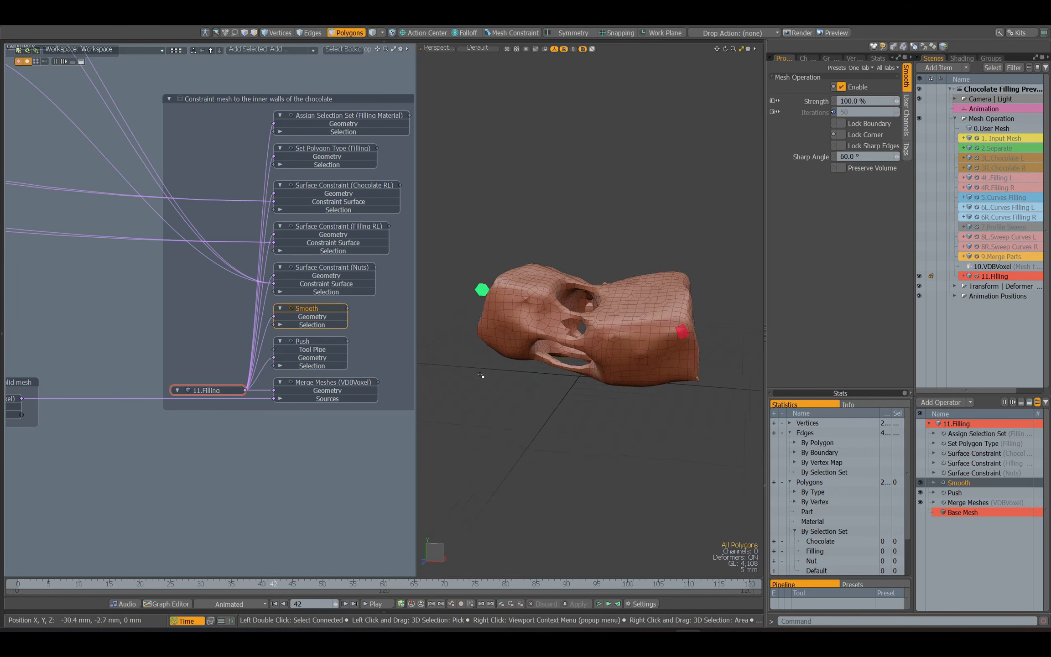
Examine the settings of the Nuts, Filling RL and Chocolate RL surface constraints on 11.Filling
{"action": "left_click", "coordinate": [340, 267]}
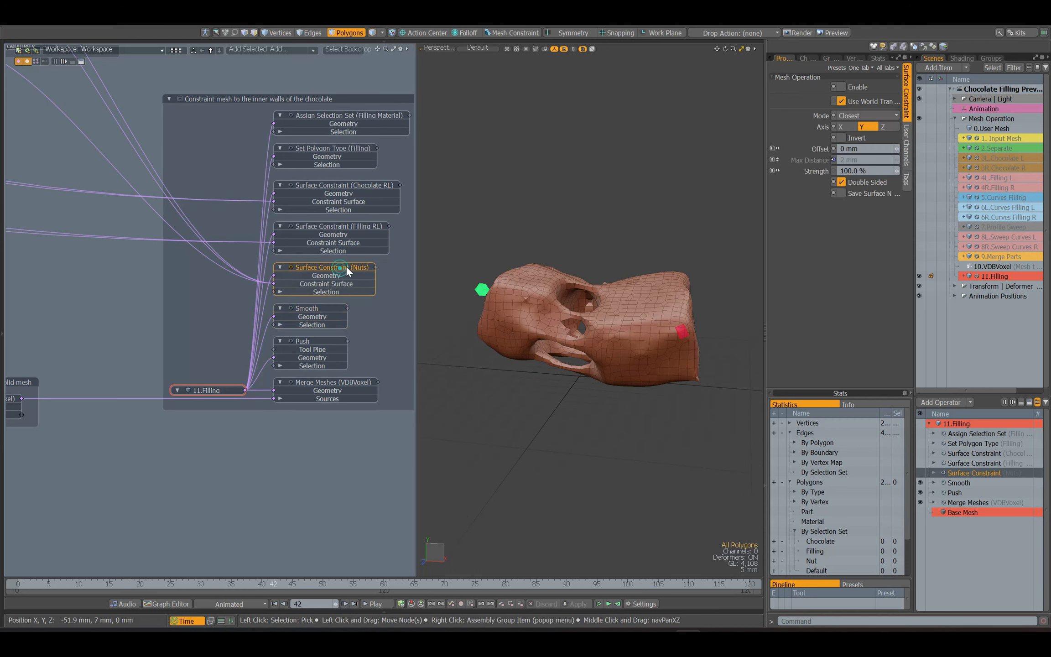
{"action": "left_click", "coordinate": [342, 234]}
{"action": "left_click", "coordinate": [347, 187]}
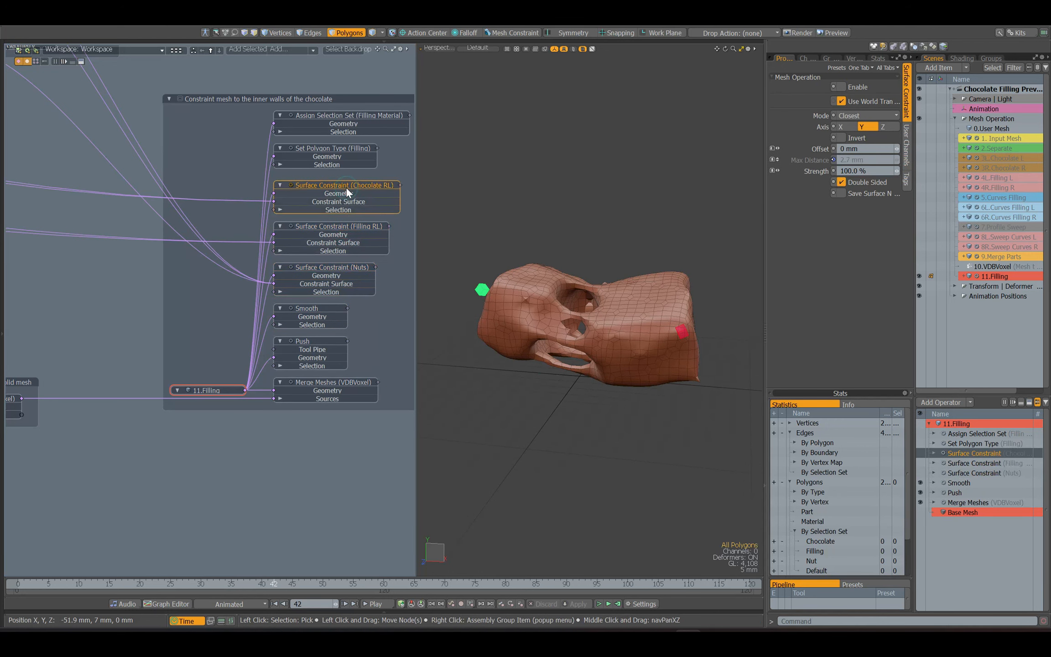
{"action": "left_click", "coordinate": [321, 271]}
Enable the Sphere operation on 12. Nut to generate the base nut shape
{"action": "left_click_drag", "start_coordinate": [137, 146], "coordinate": [371, 388], "text": "alt+shift"}
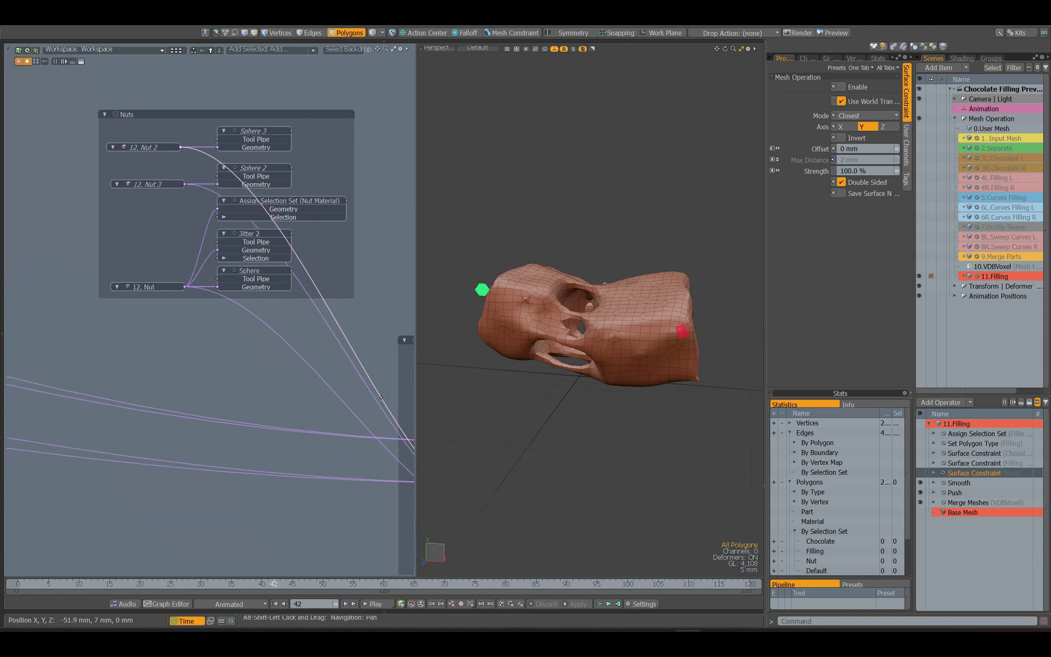
{"action": "left_click", "coordinate": [155, 288]}
{"action": "left_click", "coordinate": [245, 273]}
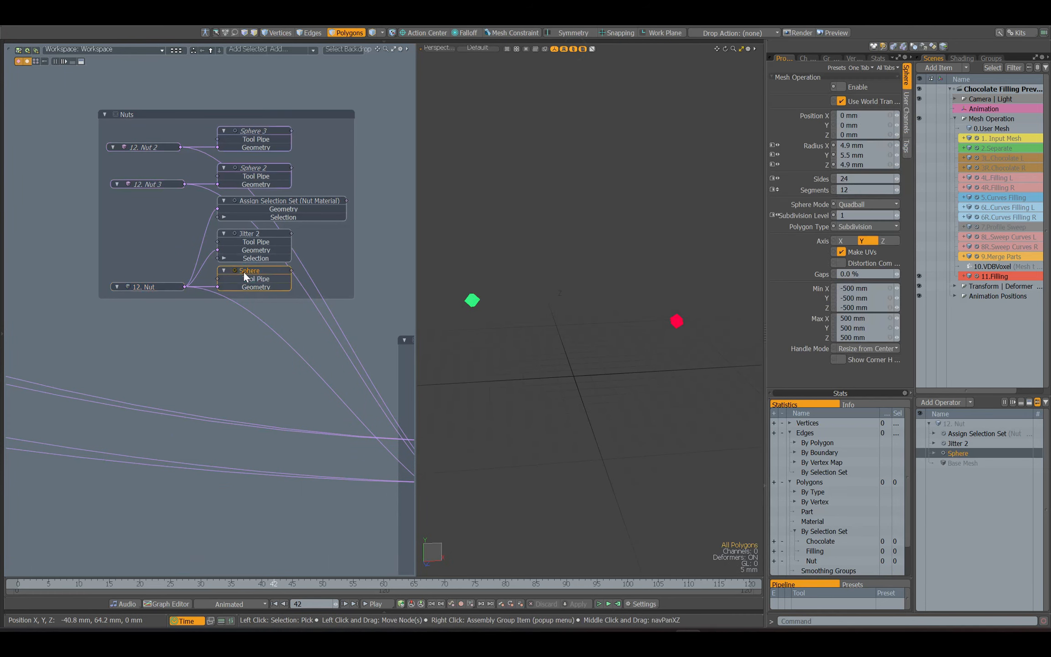
{"action": "left_click", "coordinate": [844, 86]}
{"action": "left_click", "coordinate": [152, 286]}
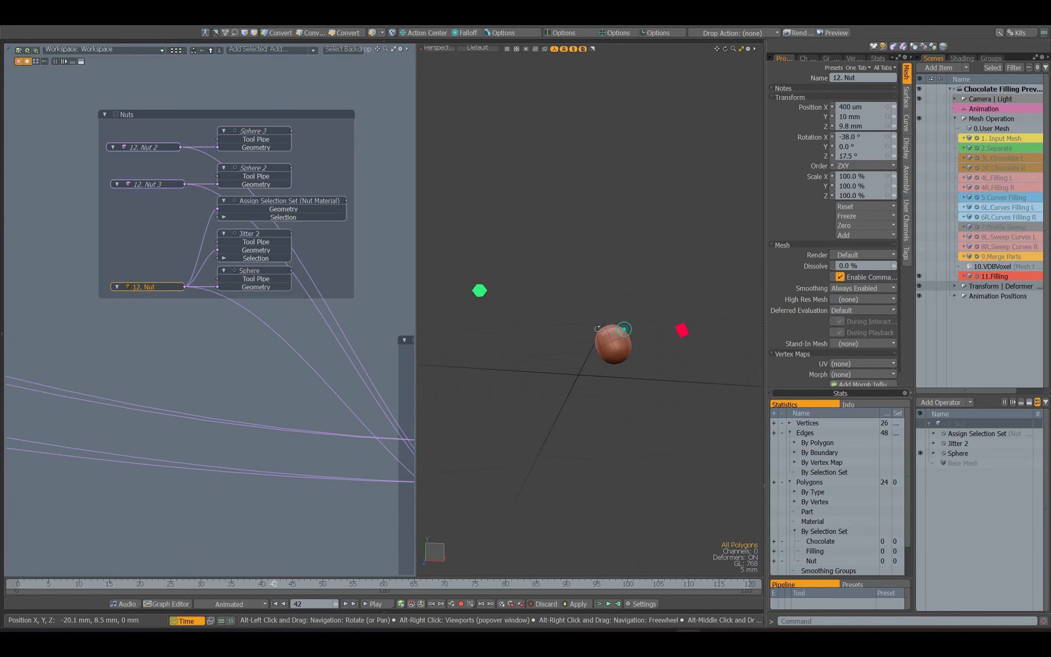
Enable Jitter 2 on 12. Nut to make its shape irregular, and check the selection set name in Assign Selection Set (Nut Material)
{"action": "left_click", "coordinate": [250, 234]}
{"action": "left_click", "coordinate": [843, 86]}
{"action": "scroll", "coordinate": [657, 344], "scroll_direction": "up", "scroll_amount": 3}
{"action": "left_click_drag", "start_coordinate": [657, 344], "coordinate": [626, 350], "text": "alt"}
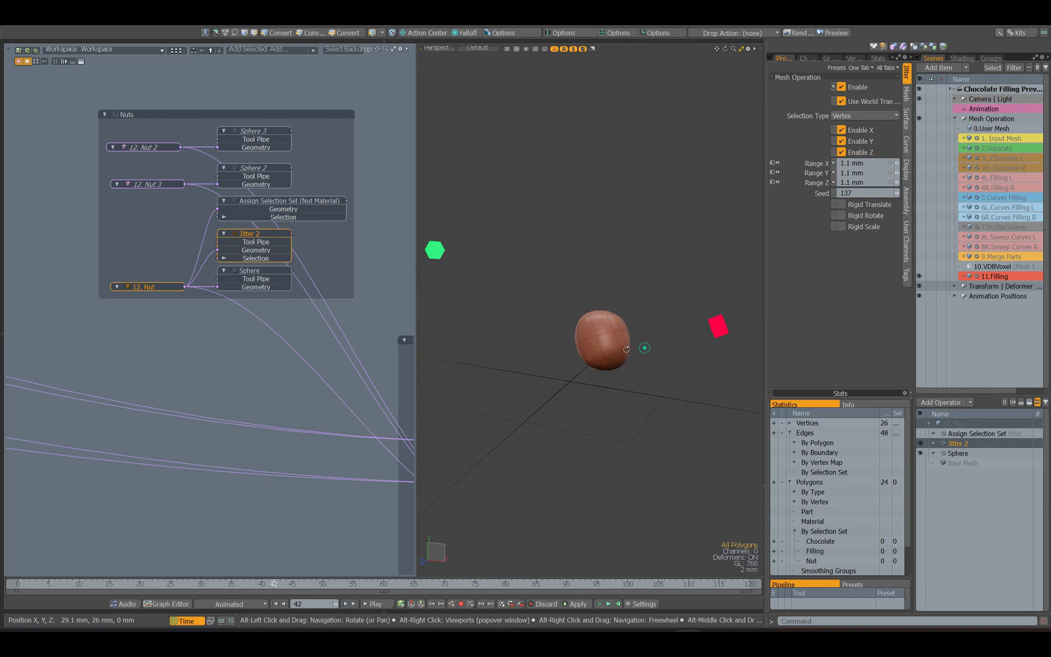
{"action": "mouse_move", "coordinate": [896, 163]}
{"action": "left_mouse_down"}
{"action": "mouse_move", "coordinate": [908, 163]}
{"action": "mouse_move", "coordinate": [896, 163]}
{"action": "left_mouse_up"}
{"action": "left_click", "coordinate": [298, 201]}
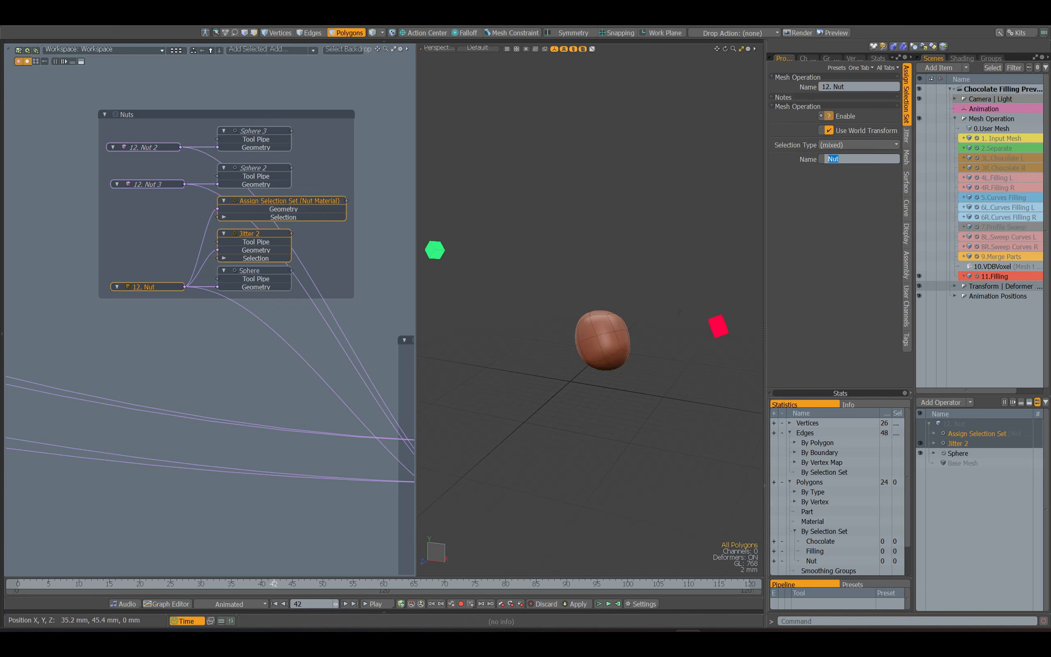
Examine the nut and its two instances, and how they are parented under Transform L and Transform R, at frame 108
{"action": "left_click", "coordinate": [150, 184]}
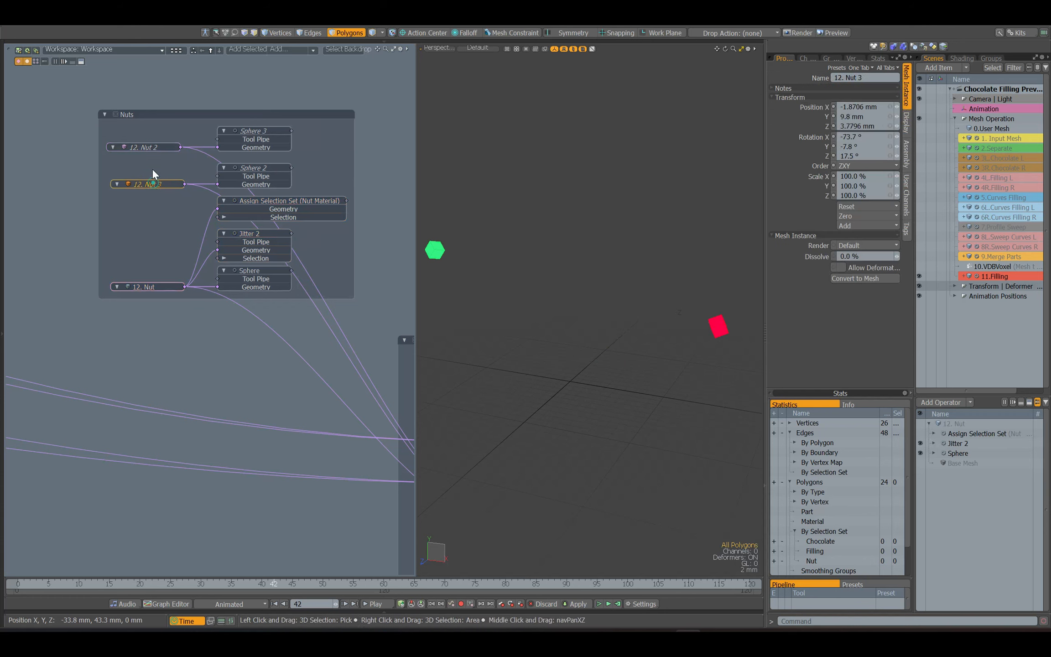
{"action": "left_click_drag", "start_coordinate": [172, 138], "coordinate": [135, 295]}
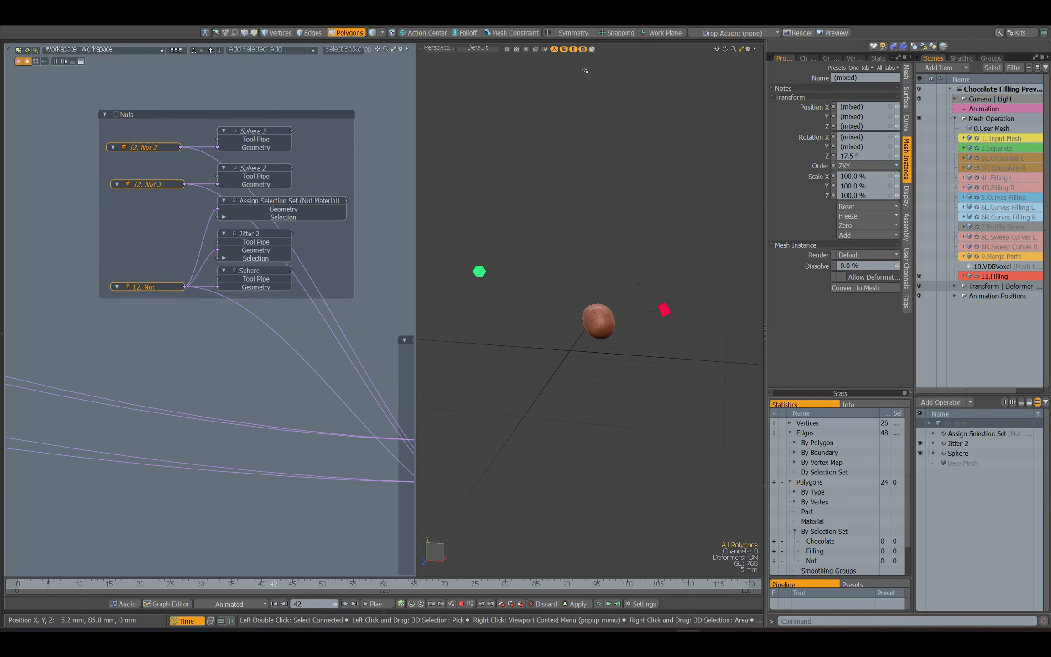
{"action": "left_click", "coordinate": [677, 584]}
{"action": "left_click", "coordinate": [955, 286]}
{"action": "left_click", "coordinate": [981, 325]}
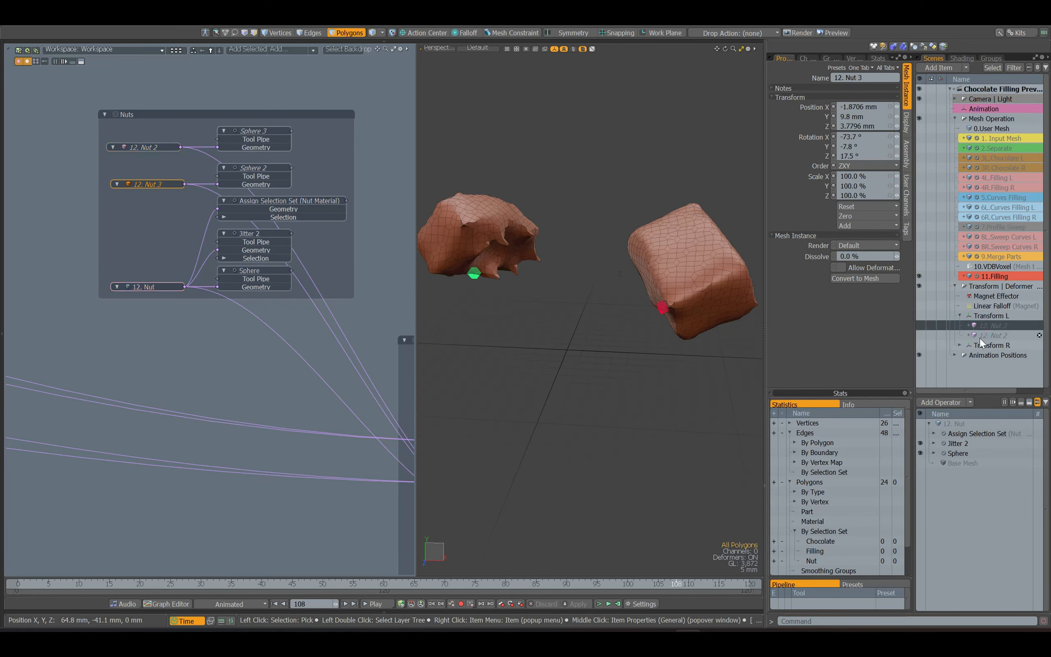
{"action": "left_click", "coordinate": [986, 345]}
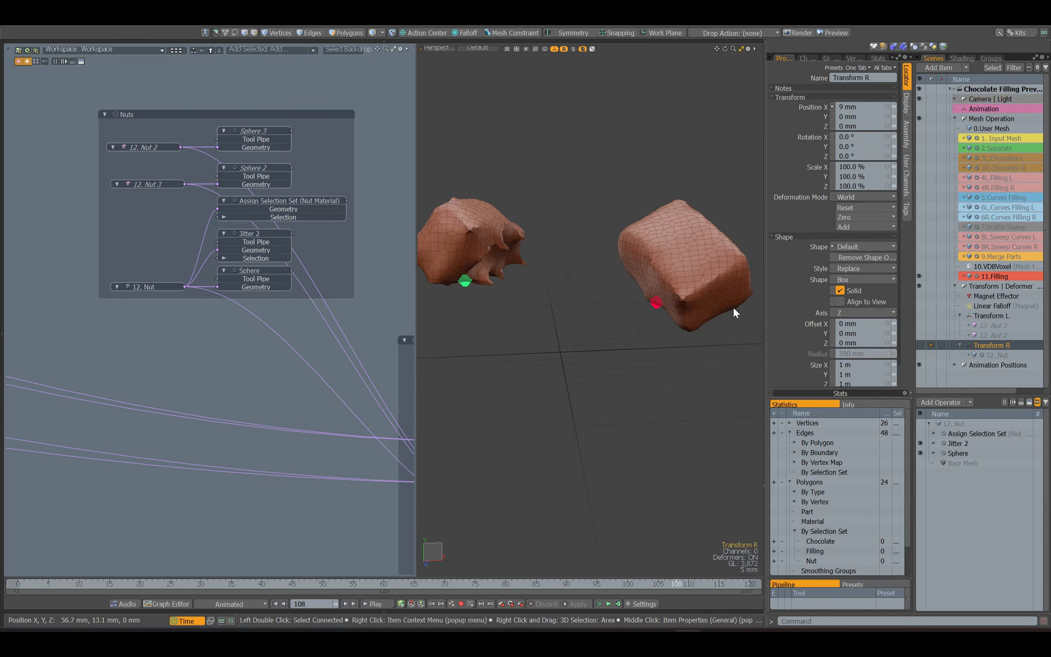
{"action": "left_click", "coordinate": [990, 316], "text": "ctrl"}
Show 12. Nut, 12. Nut 2 and 12. Nut 3, and inspect how they sit in the filling halves around frame 91
{"action": "left_click", "coordinate": [906, 109]}
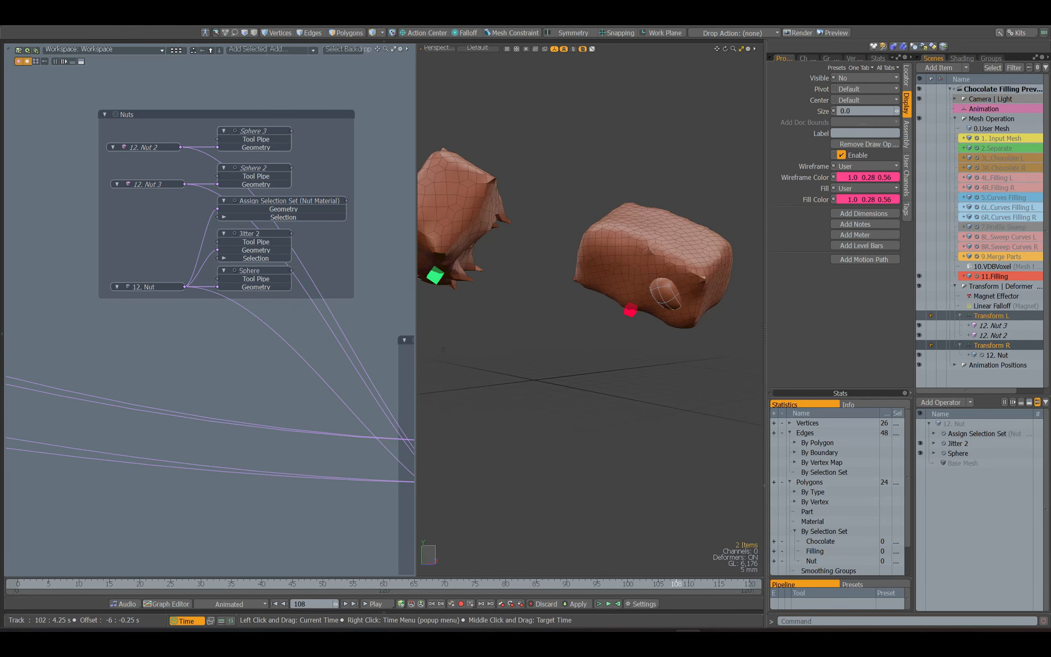
{"action": "left_click_drag", "start_coordinate": [640, 584], "coordinate": [574, 584]}
{"action": "left_click_drag", "start_coordinate": [639, 368], "coordinate": [571, 361], "text": "alt"}
{"action": "left_click_drag", "start_coordinate": [461, 362], "coordinate": [536, 398], "text": "alt+shift"}
{"action": "scroll", "coordinate": [536, 398], "scroll_direction": "up", "scroll_amount": 3}
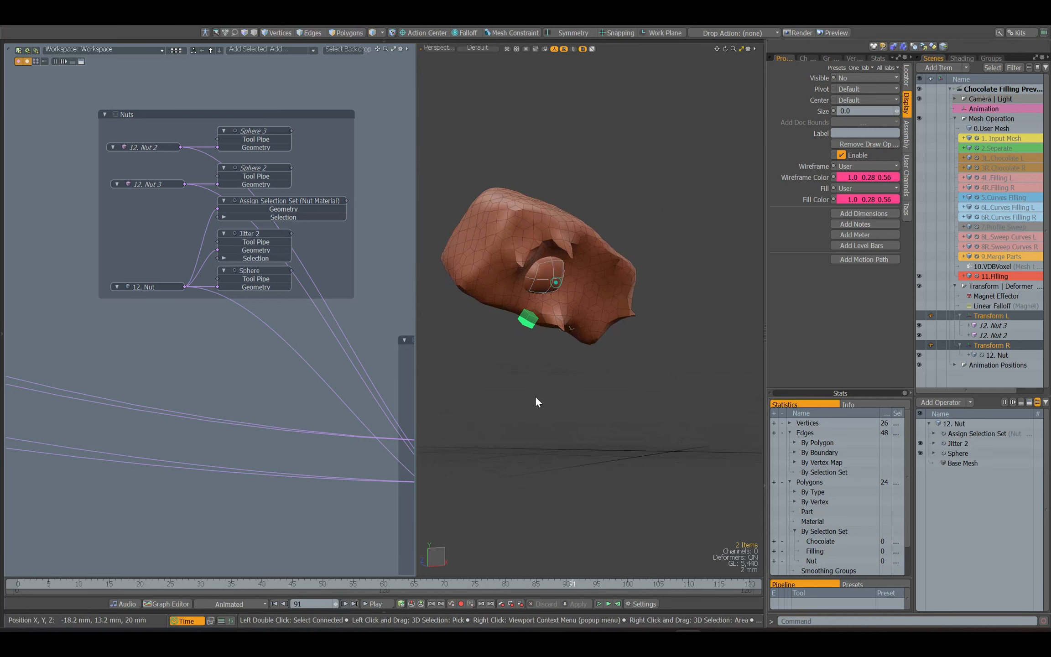
Enable Surface Constraint (Nuts) on 11.Filling at frame 116, comparing the filling around the nuts with the constraint off and on
{"action": "left_click_drag", "start_coordinate": [505, 586], "coordinate": [726, 586]}
{"action": "left_click_drag", "start_coordinate": [673, 427], "coordinate": [603, 271], "text": "alt"}
{"action": "scroll", "coordinate": [603, 271], "scroll_direction": "up", "scroll_amount": 3}
{"action": "left_click_drag", "start_coordinate": [393, 438], "coordinate": [93, 285], "text": "alt"}
{"action": "left_click", "coordinate": [267, 356]}
{"action": "left_click", "coordinate": [857, 88]}
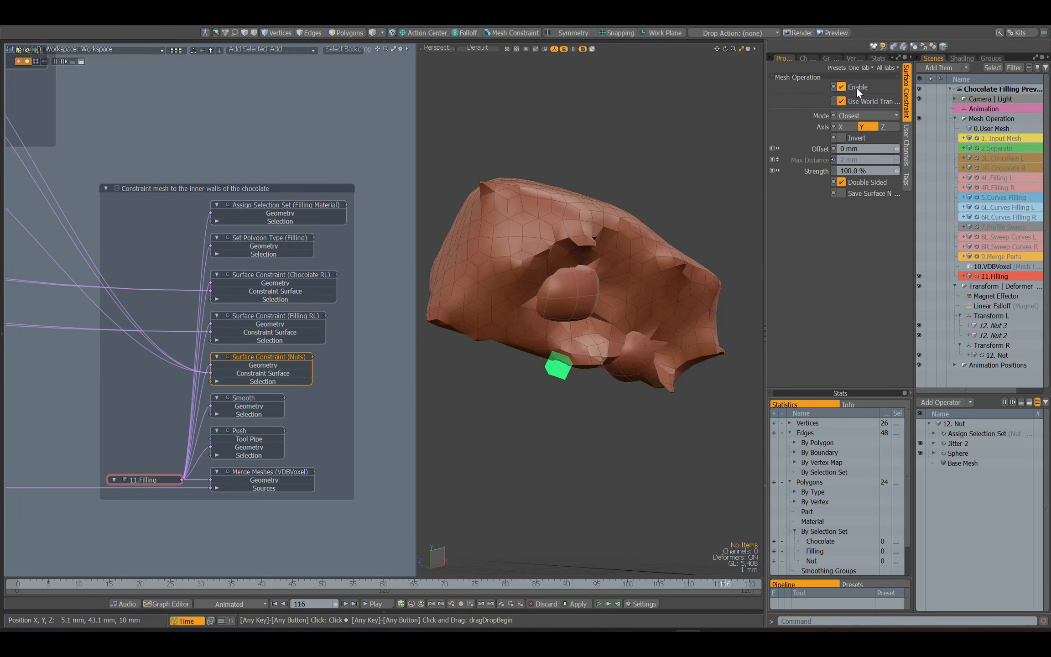
{"action": "left_click", "coordinate": [857, 88]}
{"action": "left_click", "coordinate": [857, 87]}
{"action": "left_click_drag", "start_coordinate": [538, 320], "coordinate": [669, 337], "text": "alt"}
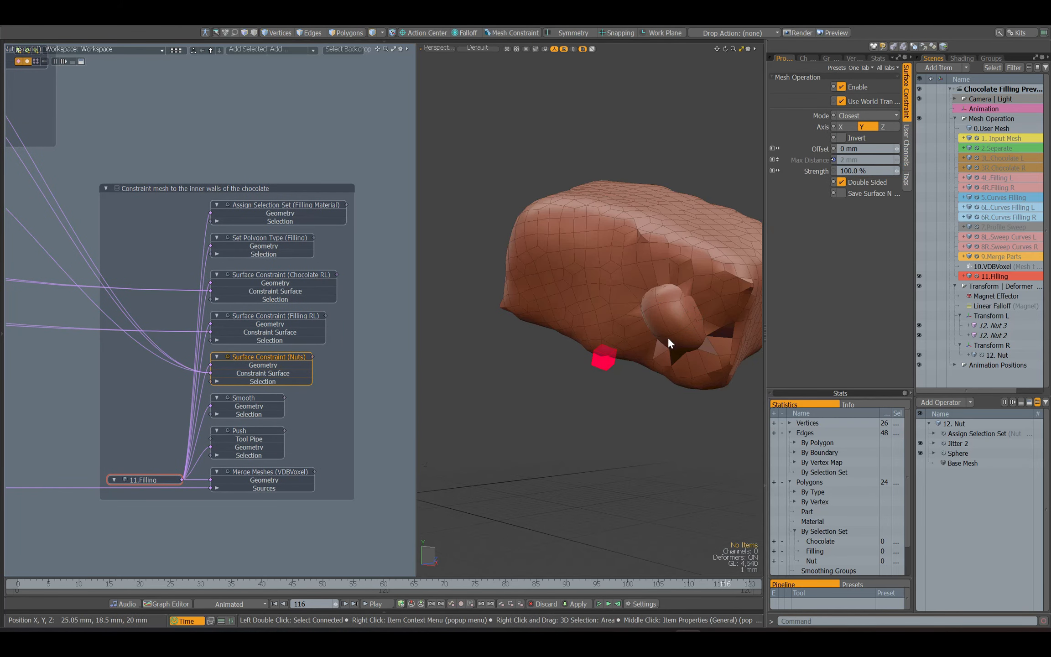
Select 4L.Filling L and 4R.Filling R to examine their meshes as the constraint surfaces for the filling
{"action": "left_click_drag", "start_coordinate": [160, 274], "coordinate": [365, 310], "text": "alt"}
{"action": "scroll", "coordinate": [200, 279], "scroll_direction": "down", "scroll_amount": 3}
{"action": "left_click", "coordinate": [333, 282]}
{"action": "left_click", "coordinate": [93, 281], "text": "shift"}
{"action": "key", "text": "3"}
{"action": "left_click_drag", "start_coordinate": [570, 356], "coordinate": [656, 407], "text": "alt"}
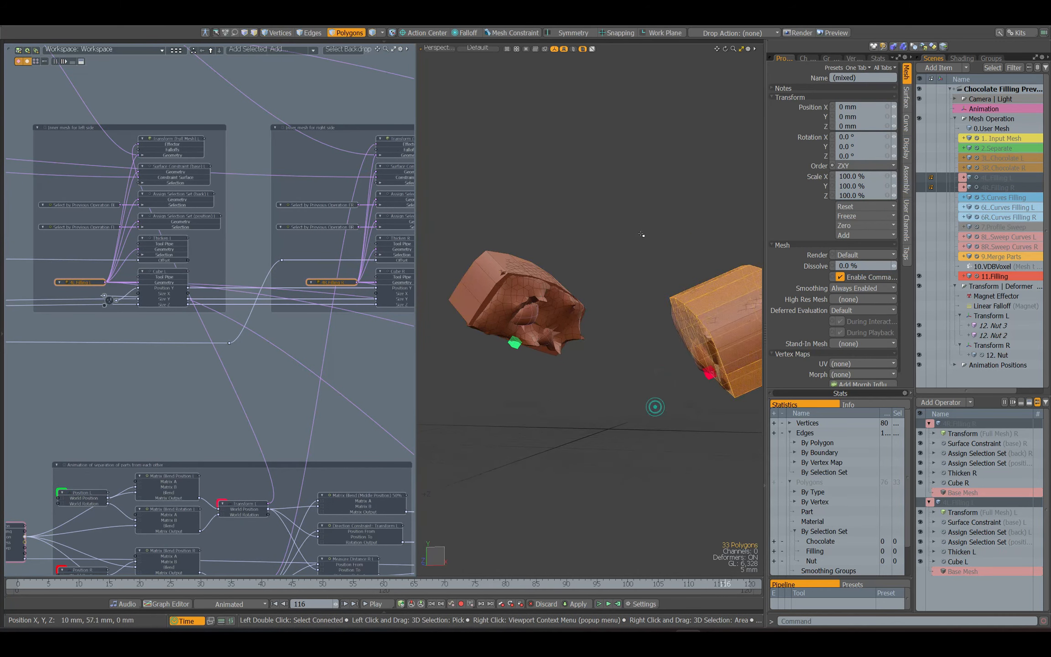
{"action": "left_click", "coordinate": [642, 234]}
Enable Surface Constraint (Filling RL) on 11.Filling, and inspect both filling halves
{"action": "left_click_drag", "start_coordinate": [388, 392], "coordinate": [170, 353], "text": "alt"}
{"action": "left_click", "coordinate": [294, 306]}
{"action": "left_click", "coordinate": [843, 87]}
{"action": "left_click_drag", "start_coordinate": [632, 330], "coordinate": [740, 347], "text": "alt"}
Trace the source links of Surface Constraint (Chocolate RL), and briefly show 3L.Chocolate L and 3R.Chocolate R to compare them with the filling
{"action": "left_click_drag", "start_coordinate": [73, 254], "coordinate": [286, 265], "text": "alt"}
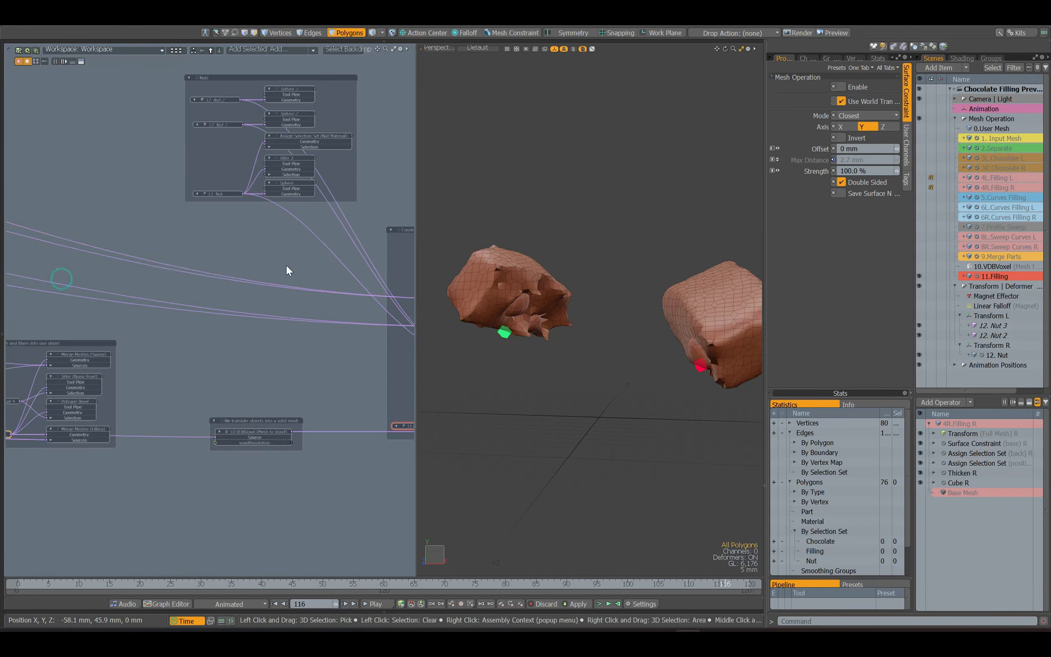
{"action": "left_click", "coordinate": [288, 287]}
{"action": "left_click", "coordinate": [919, 158]}
{"action": "left_click", "coordinate": [919, 168]}
{"action": "left_click_drag", "start_coordinate": [627, 284], "coordinate": [636, 281], "text": "alt"}
{"action": "left_click", "coordinate": [919, 158]}
{"action": "left_click", "coordinate": [919, 167]}
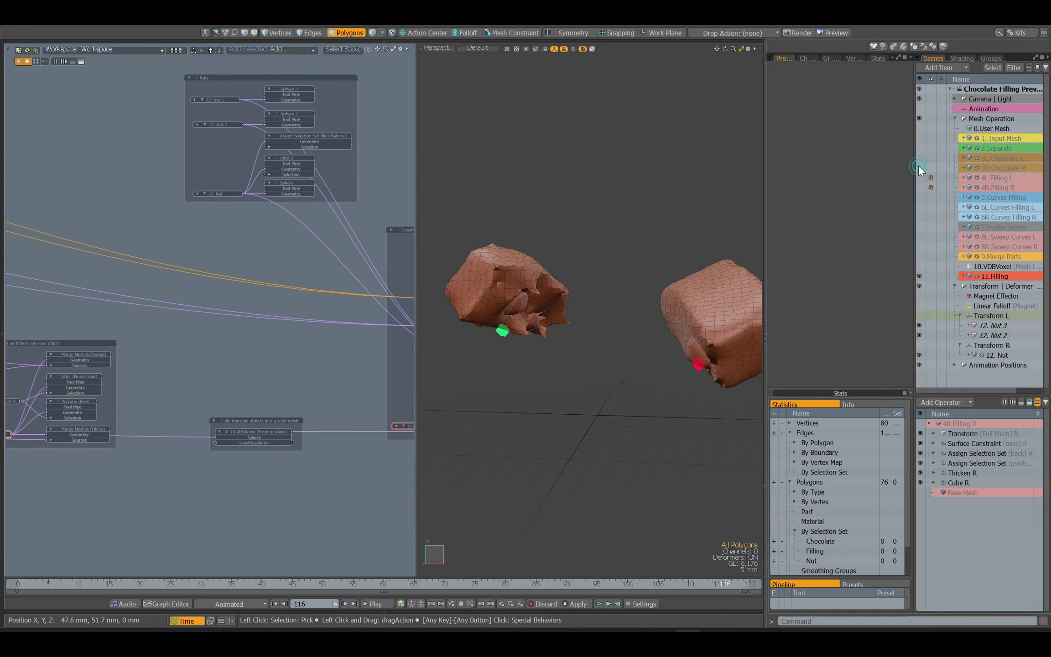
Enable Surface Constraint (Chocolate RL) on 11.Filling at frame 116, comparing both filling halves with the constraint on and off
{"action": "left_click_drag", "start_coordinate": [393, 283], "coordinate": [199, 286], "text": "alt"}
{"action": "left_click", "coordinate": [310, 294]}
{"action": "left_click", "coordinate": [843, 87]}
{"action": "left_click_drag", "start_coordinate": [654, 272], "coordinate": [705, 279], "text": "alt"}
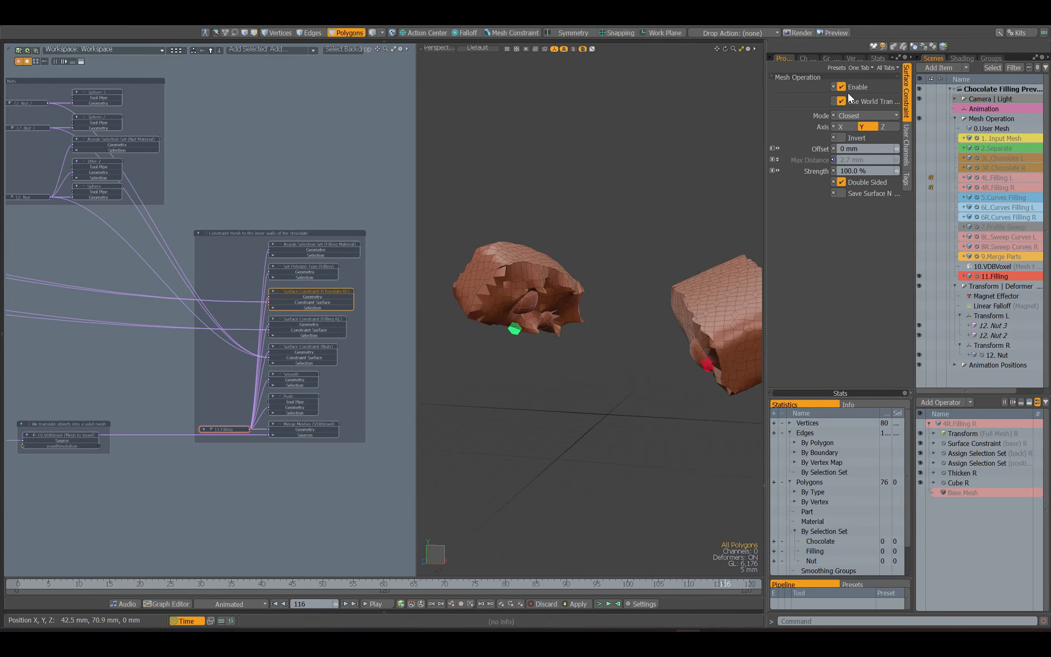
{"action": "left_click", "coordinate": [844, 88]}
{"action": "left_click", "coordinate": [844, 89]}
{"action": "left_click_drag", "start_coordinate": [737, 205], "coordinate": [730, 207], "text": "alt"}
Enable Set Polygon Type (Filling) and Assign Selection Set (Filling Material) on 11.Filling, and check the Filling material in the Shader Tree
{"action": "left_click", "coordinate": [316, 267]}
{"action": "scroll", "coordinate": [348, 263], "scroll_direction": "up", "scroll_amount": 2}
{"action": "left_click_drag", "start_coordinate": [348, 263], "coordinate": [304, 287], "text": "alt"}
{"action": "left_click", "coordinate": [847, 87]}
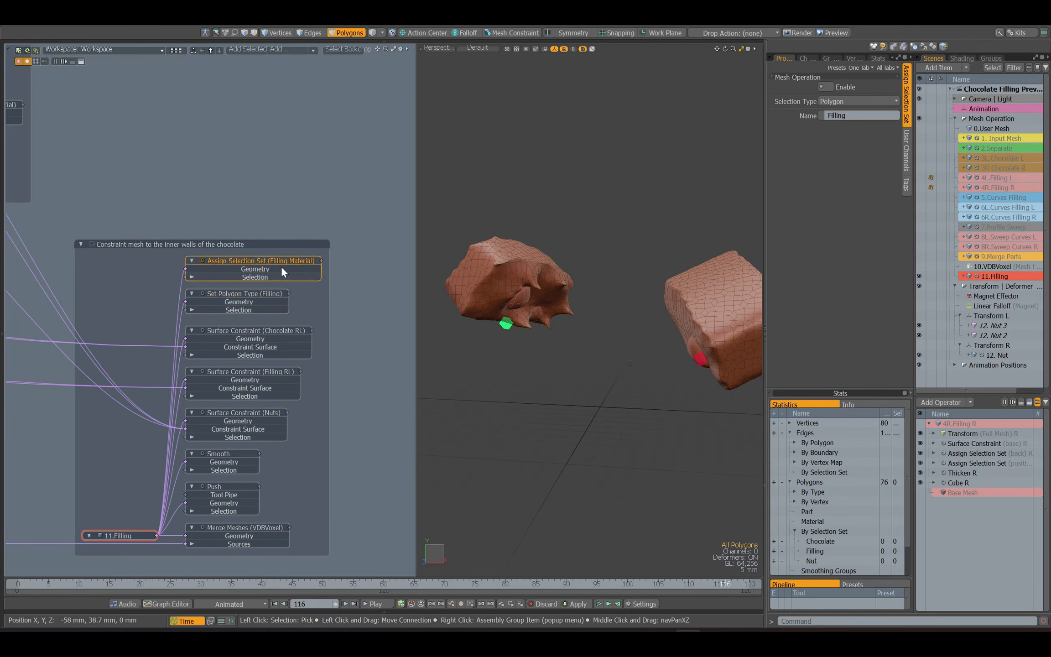
{"action": "left_click", "coordinate": [847, 87]}
{"action": "left_click", "coordinate": [961, 58]}
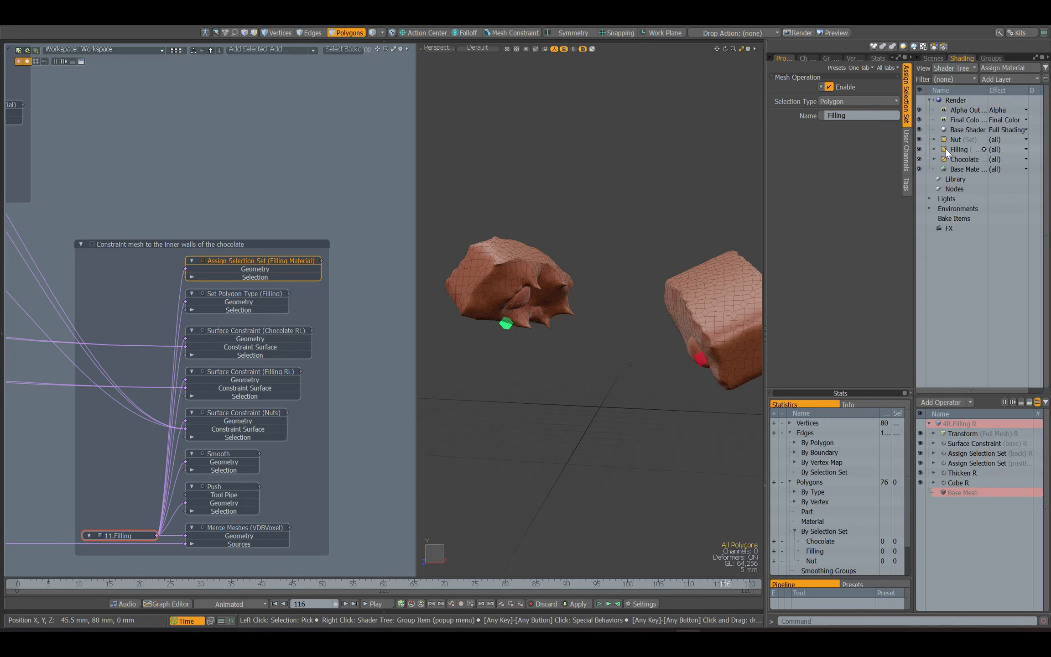
{"action": "left_click", "coordinate": [934, 58]}
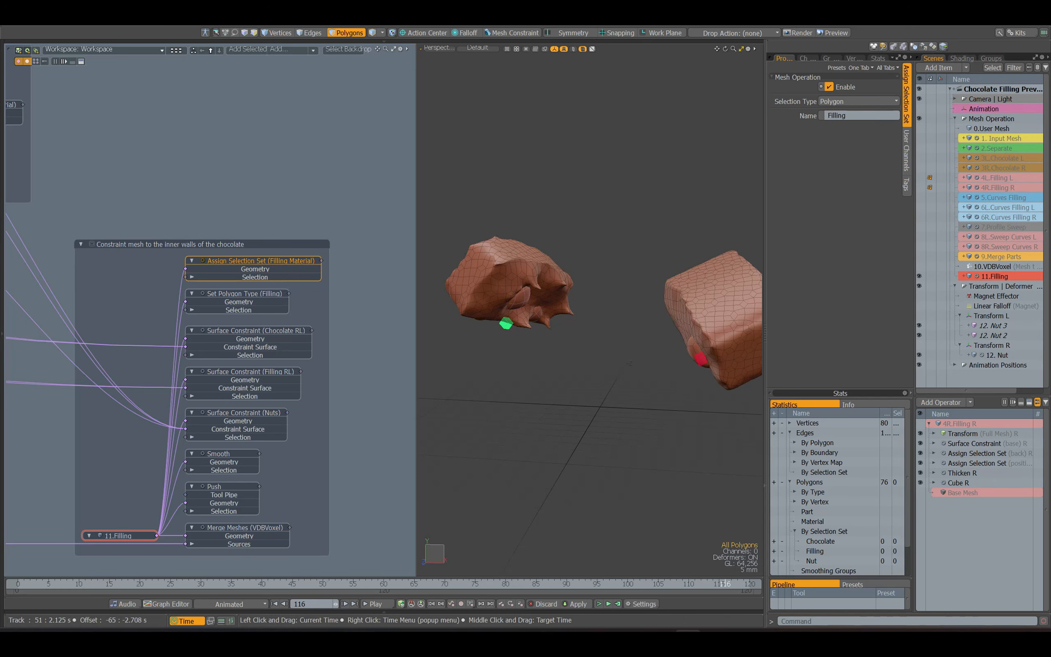
Scrub to frame 52, show 3L.Chocolate L and 3R.Chocolate R, and advance to about frame 59 to inspect the tearing bar
{"action": "left_click_drag", "start_coordinate": [725, 585], "coordinate": [333, 586]}
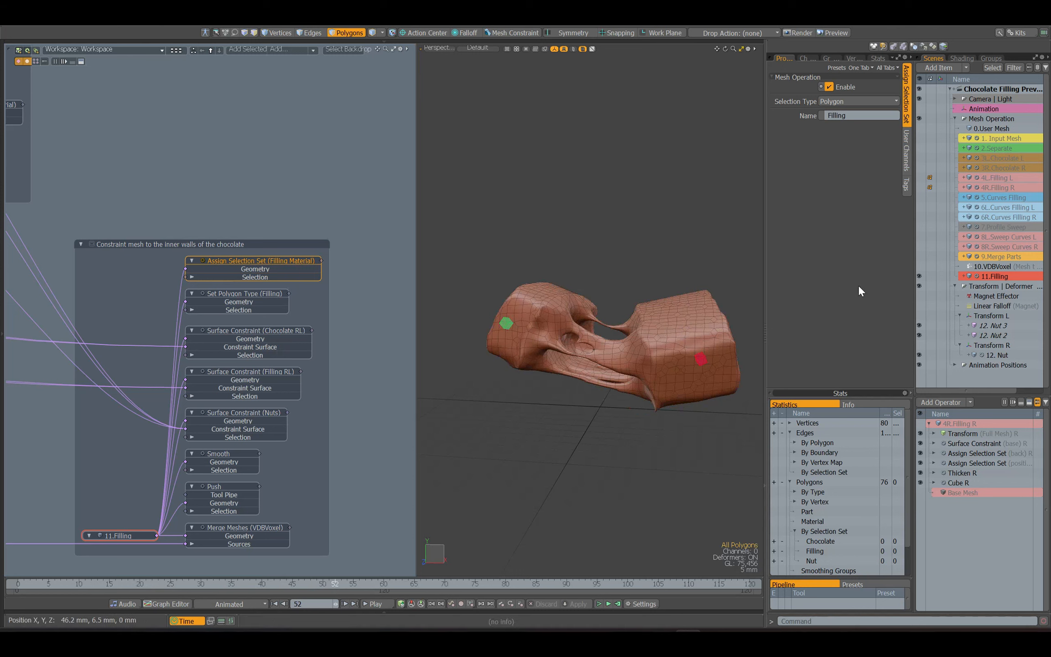
{"action": "left_click", "coordinate": [920, 157]}
{"action": "left_click", "coordinate": [920, 167]}
{"action": "mouse_move", "coordinate": [549, 356]}
{"action": "left_mouse_down", "text": "alt"}
{"action": "mouse_move", "coordinate": [586, 352]}
{"action": "mouse_move", "coordinate": [649, 382]}
{"action": "mouse_move", "coordinate": [554, 367]}
{"action": "left_mouse_up", "text": "alt"}
{"action": "left_click_drag", "start_coordinate": [335, 586], "coordinate": [375, 583]}
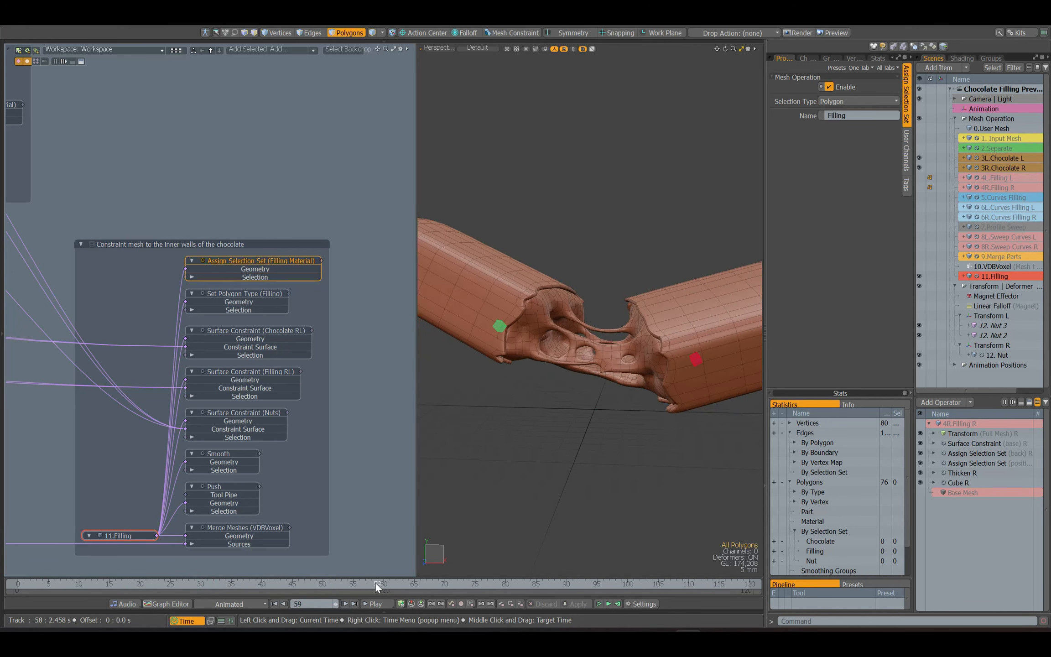
Enlarge the 3D view over the schematic and side panels, and scrub the animation to frame 49 to examine the whole bar
{"action": "left_click", "coordinate": [187, 42]}
{"action": "left_click", "coordinate": [51, 45]}
{"action": "left_click", "coordinate": [954, 286]}
{"action": "left_click_drag", "start_coordinate": [717, 256], "coordinate": [761, 262], "text": "alt"}
{"action": "left_click", "coordinate": [766, 333]}
{"action": "scroll", "coordinate": [671, 280], "scroll_direction": "up", "scroll_amount": 2}
{"action": "mouse_move", "coordinate": [516, 583]}
{"action": "left_mouse_down"}
{"action": "mouse_move", "coordinate": [47, 582]}
{"action": "mouse_move", "coordinate": [635, 572]}
{"action": "left_mouse_up"}
{"action": "left_click", "coordinate": [438, 583]}
{"action": "left_click_drag", "start_coordinate": [524, 355], "coordinate": [516, 368], "text": "alt"}
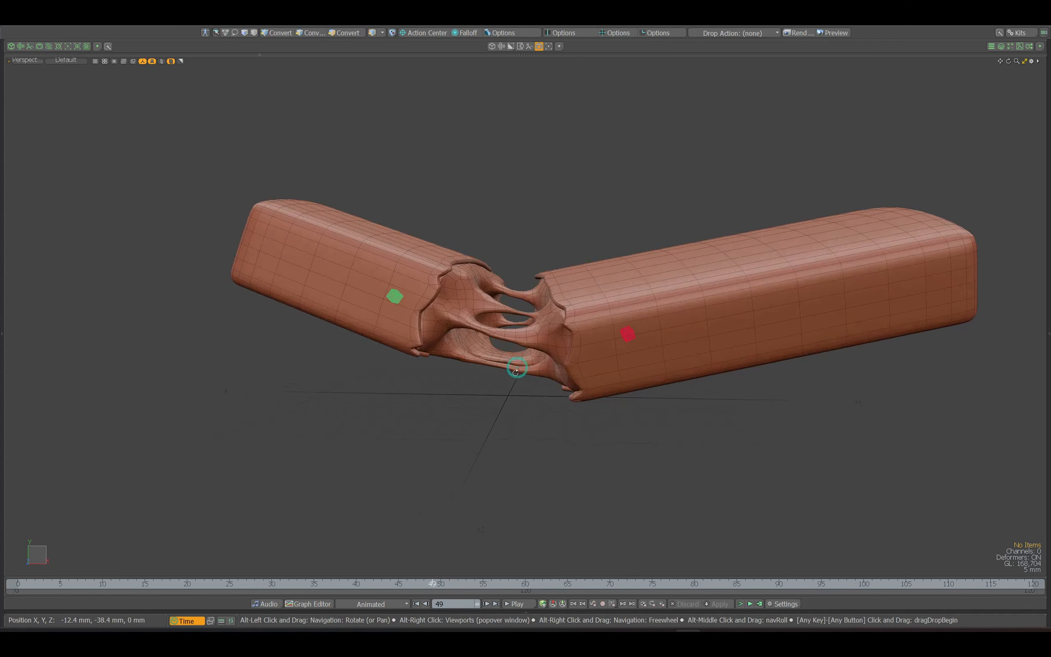
Try moving the green Position L control to Position Y 7.4 mm at frame 49, and undo the move
{"action": "left_click", "coordinate": [388, 302]}
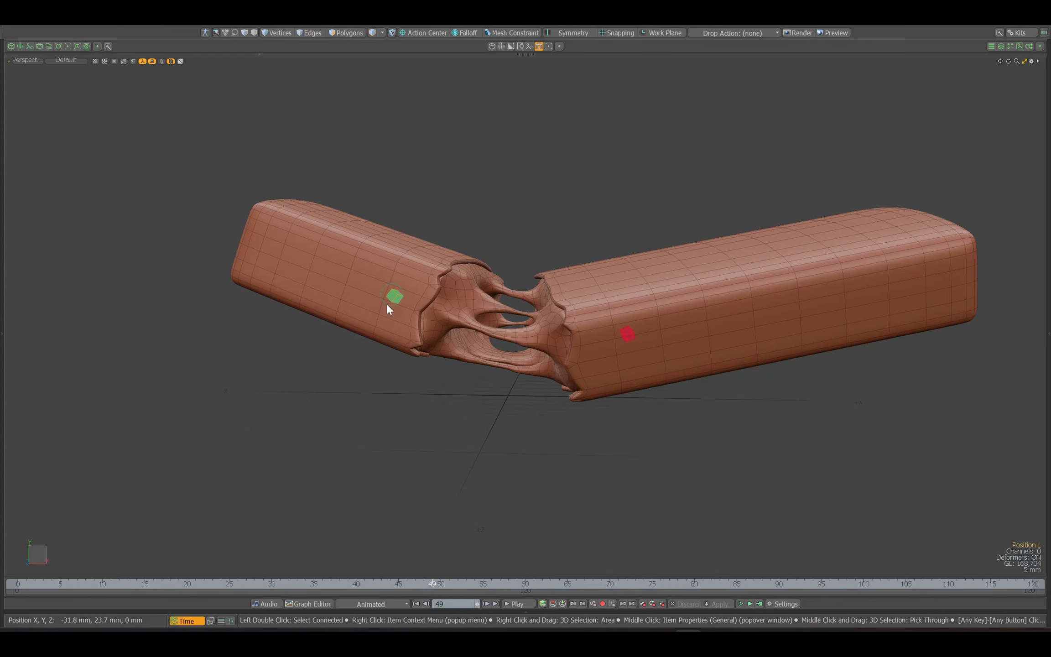
{"action": "key", "text": "e"}
{"action": "left_click_drag", "start_coordinate": [425, 276], "coordinate": [395, 231]}
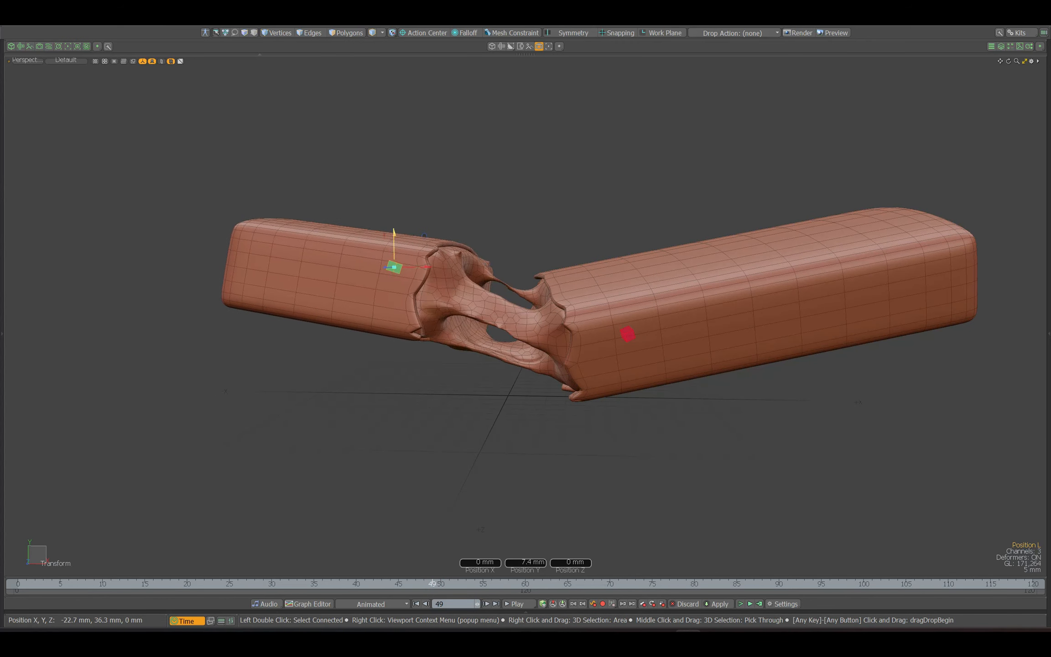
{"action": "left_click_drag", "start_coordinate": [466, 320], "coordinate": [489, 335], "text": "alt"}
{"action": "key", "text": "ctrl+z"}
{"action": "key", "text": "ctrl+z"}
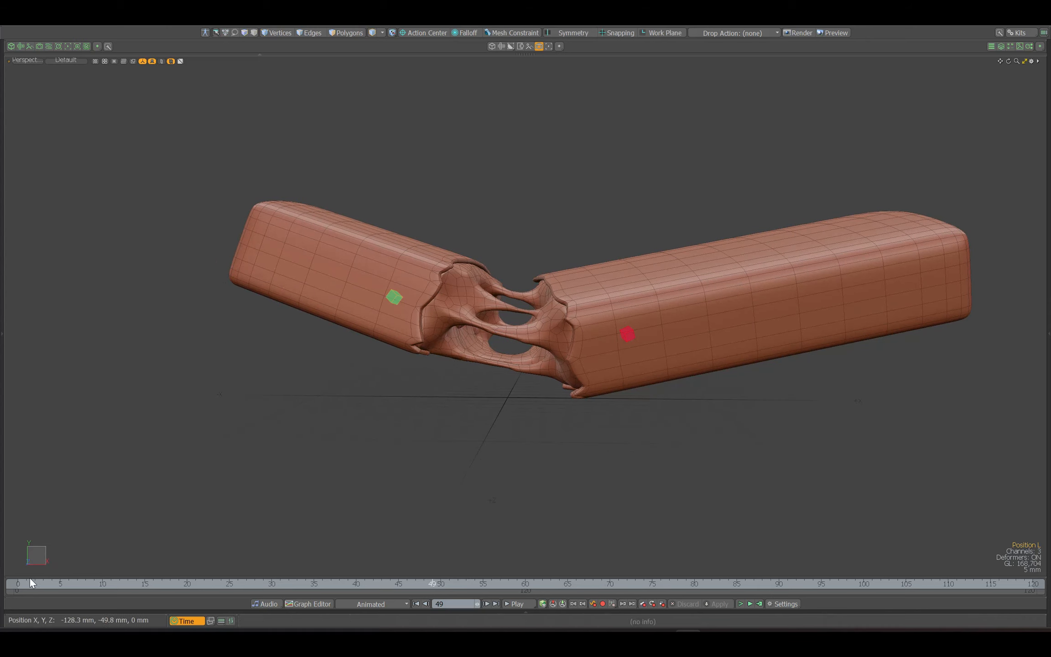
Return to frame 0 and compare the unbroken 1. Input Mesh with the split bar by toggling the view's visibility filter
{"action": "left_click", "coordinate": [18, 583]}
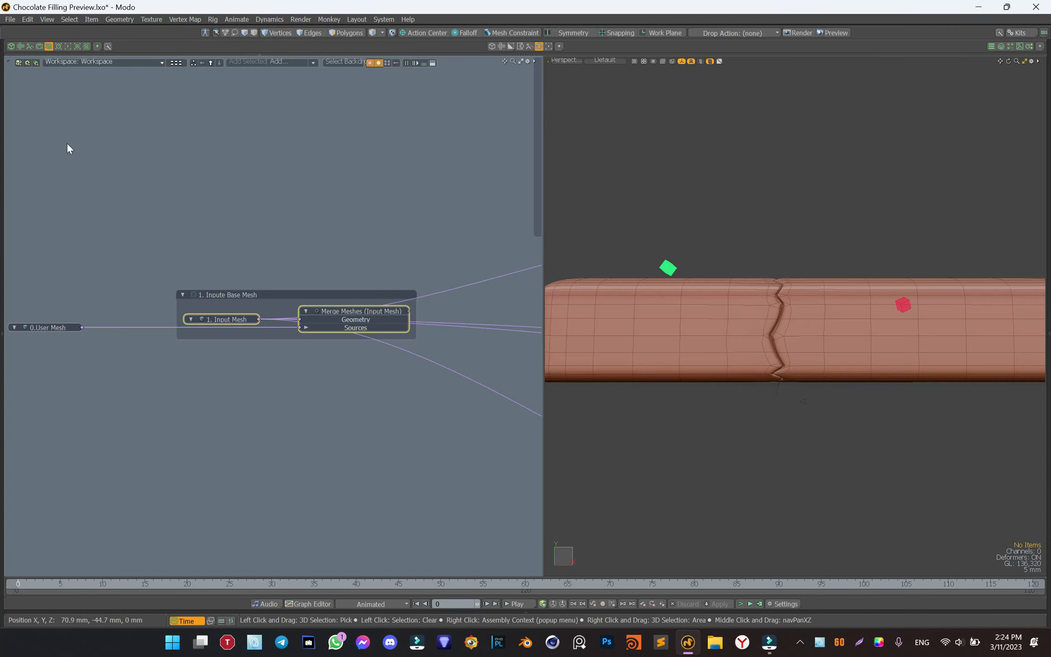
{"action": "left_click", "coordinate": [701, 61]}
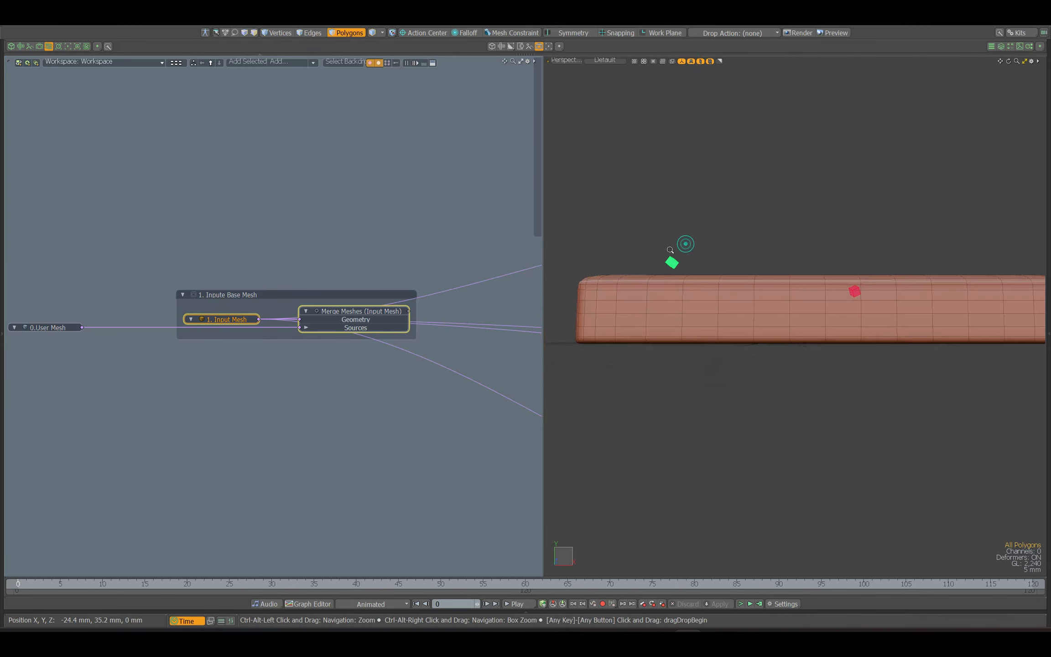
{"action": "left_click", "coordinate": [701, 61]}
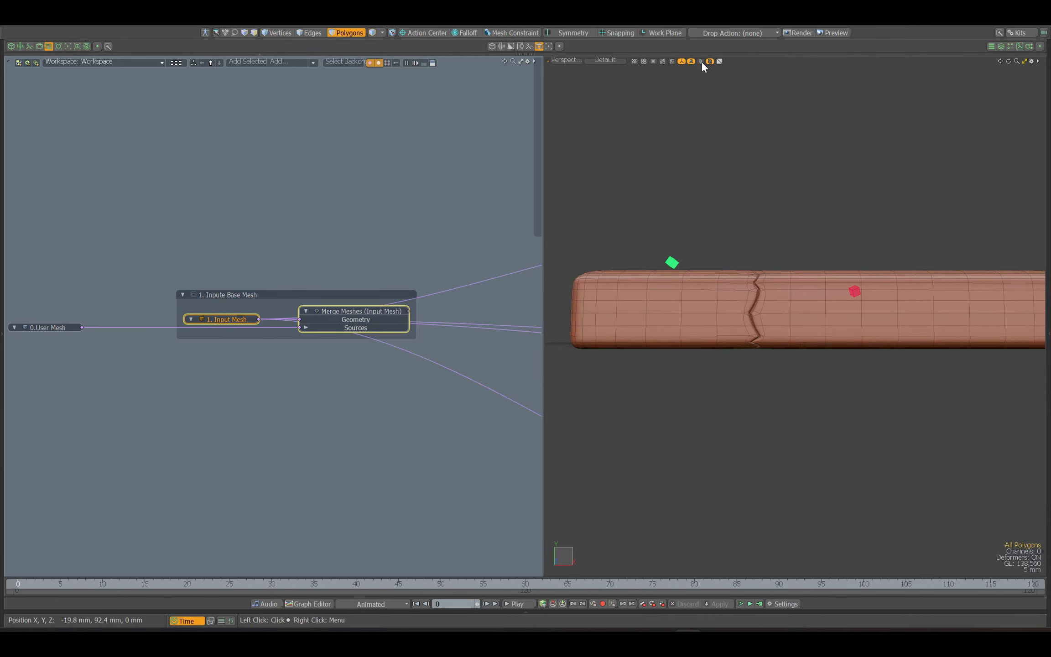
{"action": "left_click", "coordinate": [702, 61]}
{"action": "left_click", "coordinate": [701, 61]}
Add the Visible display channel of 1. Input Mesh to its node in the schematic
{"action": "left_click", "coordinate": [1049, 201]}
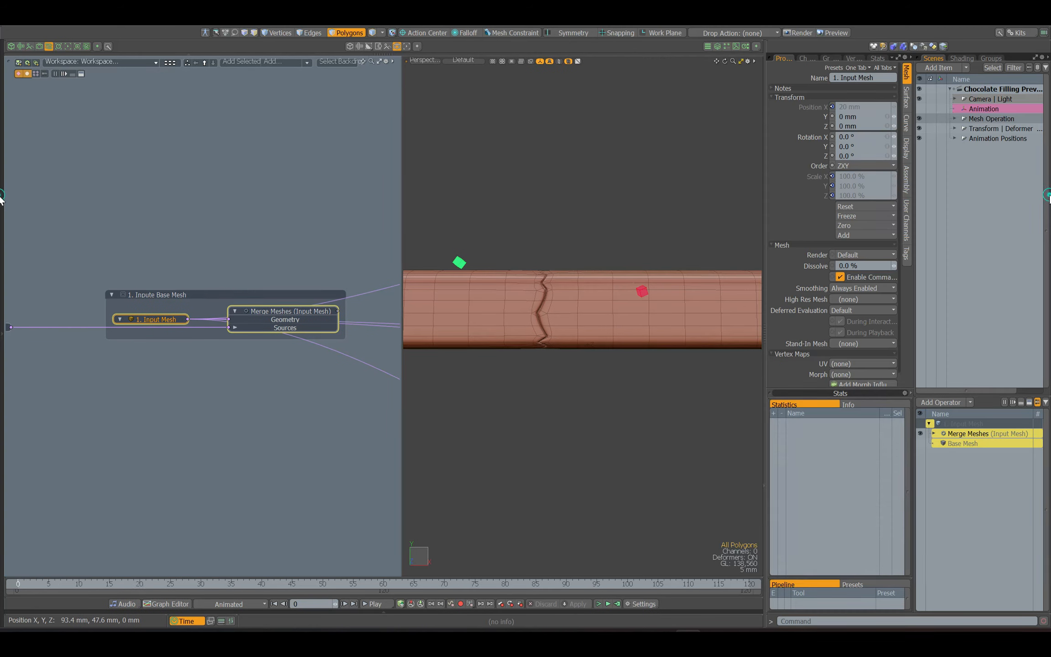
{"action": "left_click", "coordinate": [907, 149]}
{"action": "left_click", "coordinate": [814, 78]}
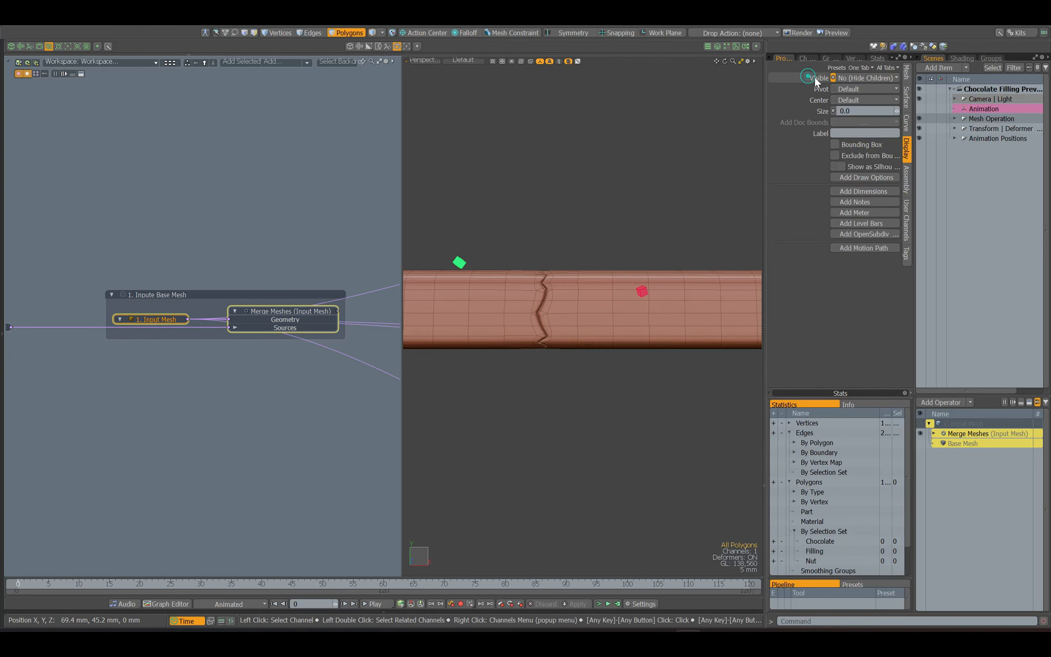
{"action": "left_click_drag", "start_coordinate": [88, 222], "coordinate": [131, 257], "text": "alt"}
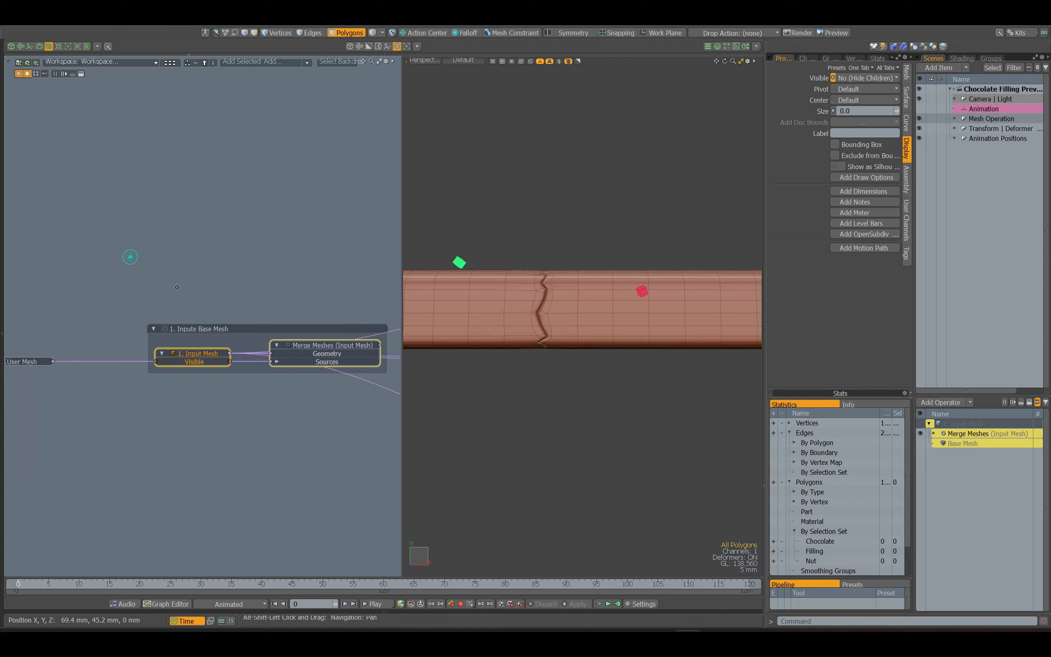
Add a Logic: A is equal to B node to the schematic above the 1. Input Mesh node
{"action": "left_click", "coordinate": [259, 126]}
{"action": "left_click", "coordinate": [280, 68]}
{"action": "type", "text": "a is"}
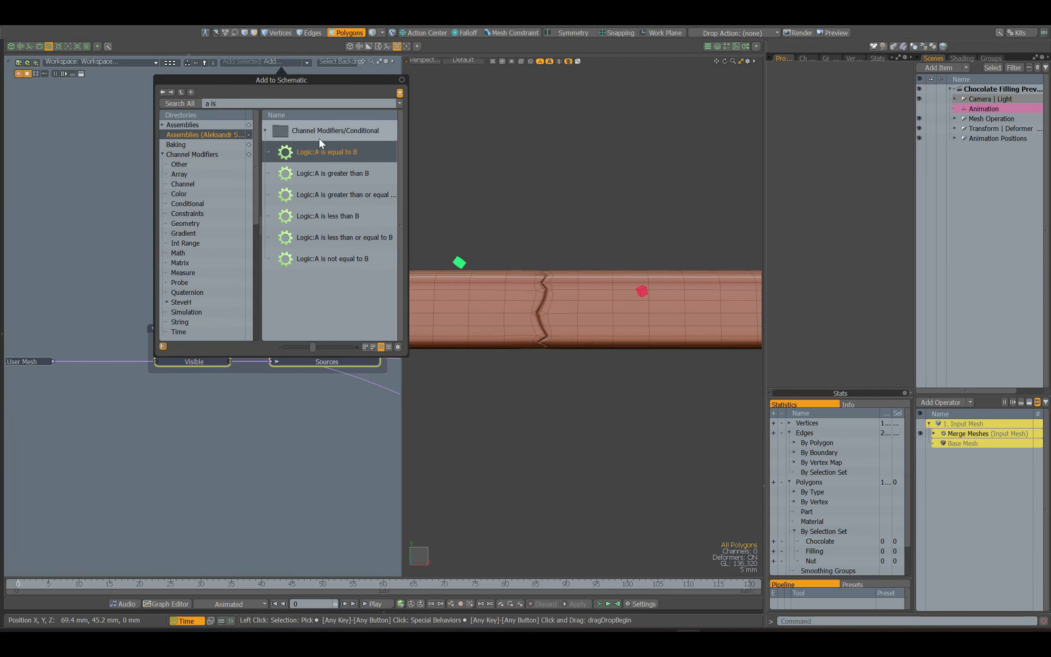
{"action": "left_click_drag", "start_coordinate": [323, 154], "coordinate": [73, 253]}
{"action": "left_click", "coordinate": [111, 236]}
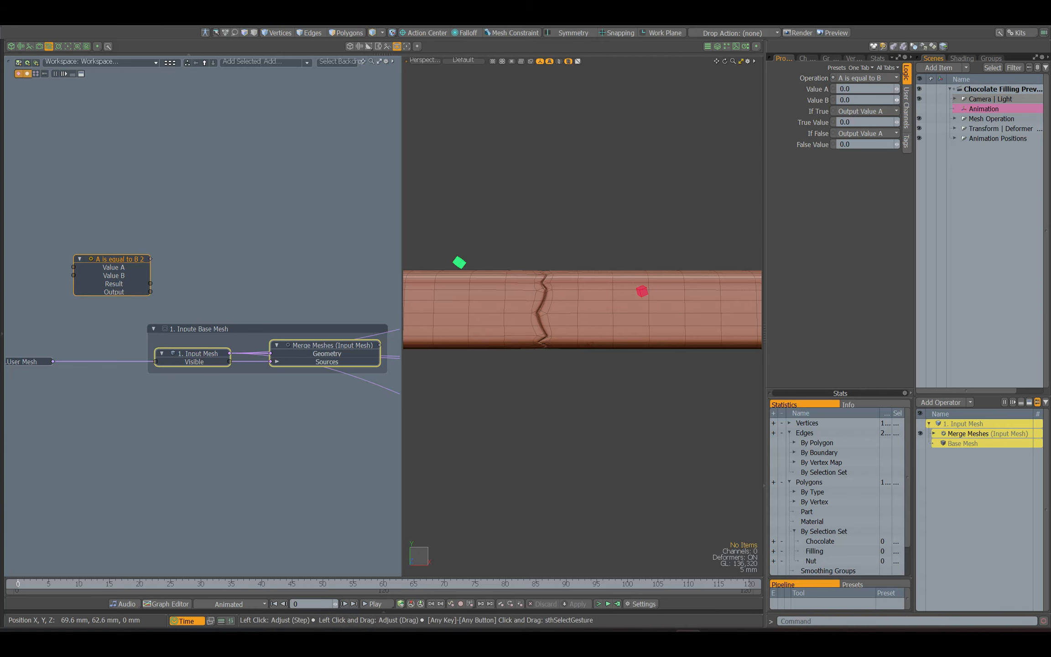
Set the logic node's If True to Output True Value, If False to Output False Value and False Value to 3.0
{"action": "left_click", "coordinate": [873, 112]}
{"action": "left_click", "coordinate": [873, 129]}
{"action": "left_click", "coordinate": [863, 133]}
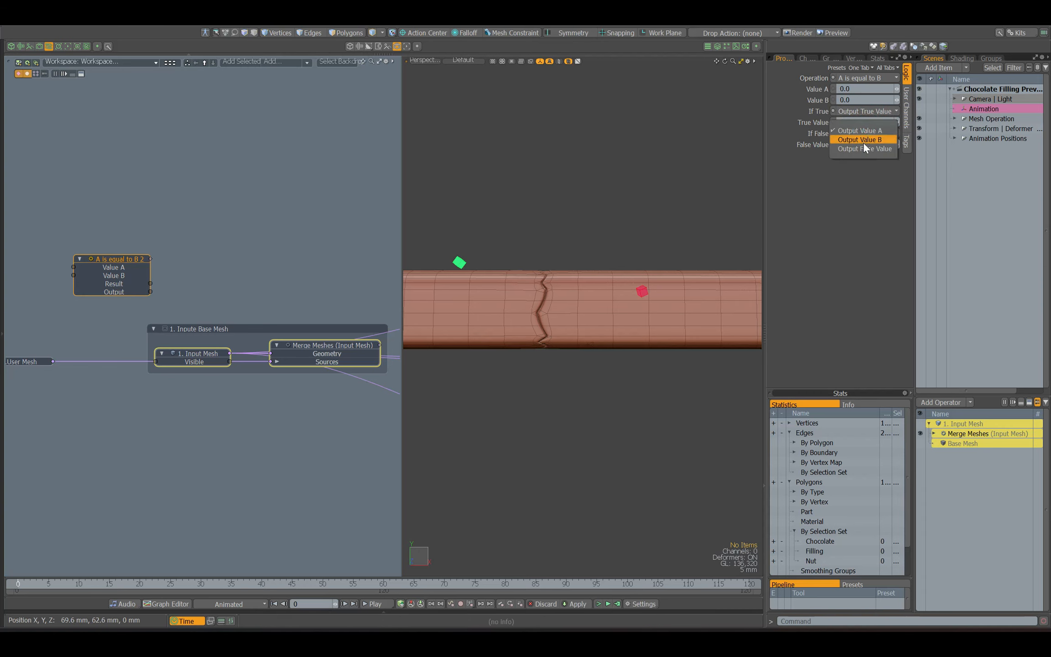
{"action": "left_click", "coordinate": [864, 143]}
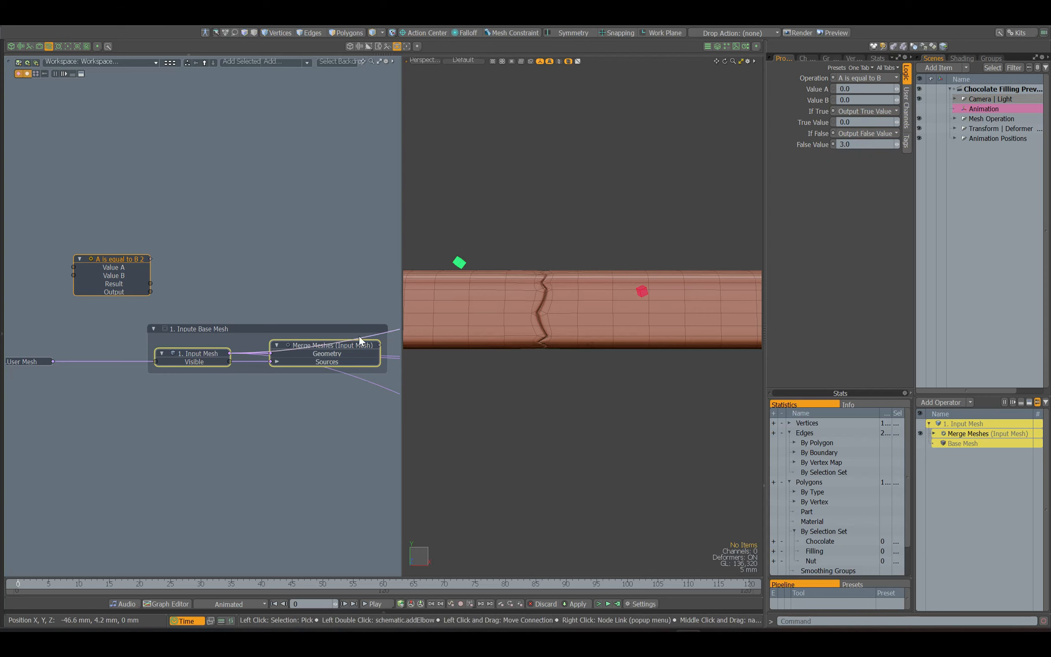
{"action": "left_click", "coordinate": [200, 352]}
{"action": "left_click", "coordinate": [903, 146]}
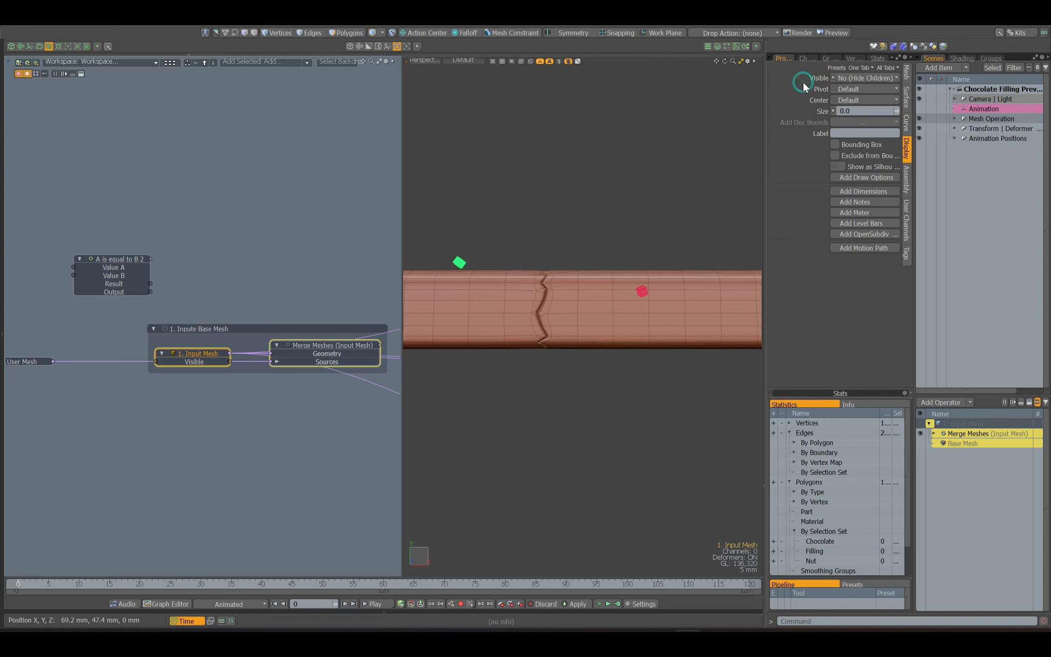
Add a Basic Math Add node beside the Animation node and link the Animation channel to its Value A
{"action": "left_click", "coordinate": [981, 109]}
{"action": "left_click", "coordinate": [907, 180]}
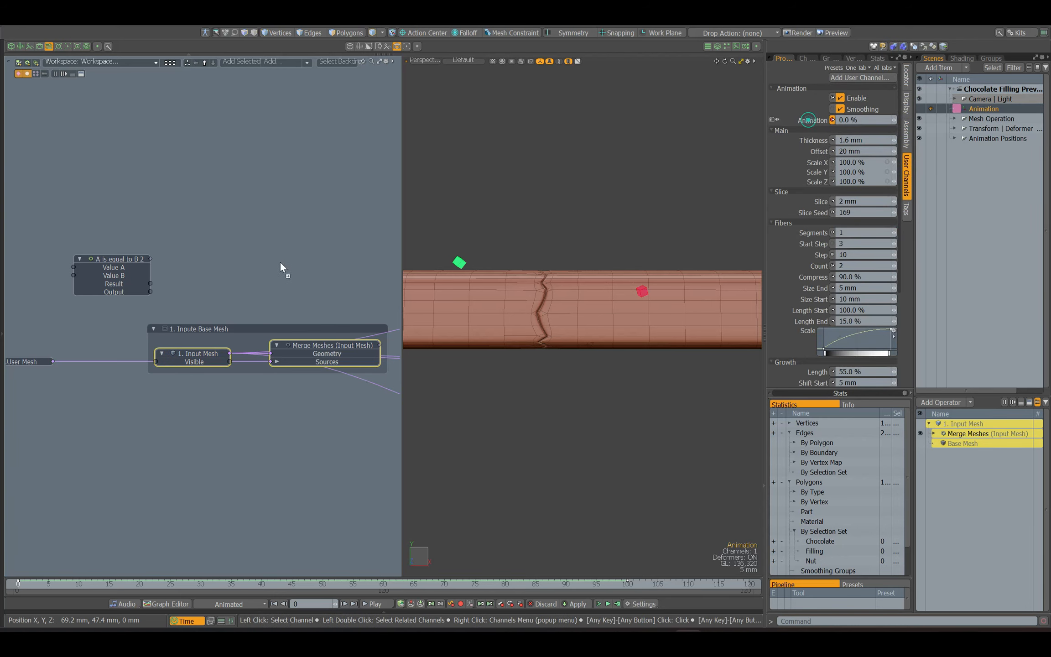
{"action": "left_click_drag", "start_coordinate": [280, 262], "coordinate": [280, 263]}
{"action": "scroll", "coordinate": [281, 263], "scroll_direction": "down", "scroll_amount": 2}
{"action": "middle_click_drag", "start_coordinate": [328, 263], "coordinate": [197, 265]}
{"action": "middle_click_drag", "start_coordinate": [365, 278], "coordinate": [201, 118]}
{"action": "left_click", "coordinate": [198, 388]}
{"action": "key", "text": "shift+a"}
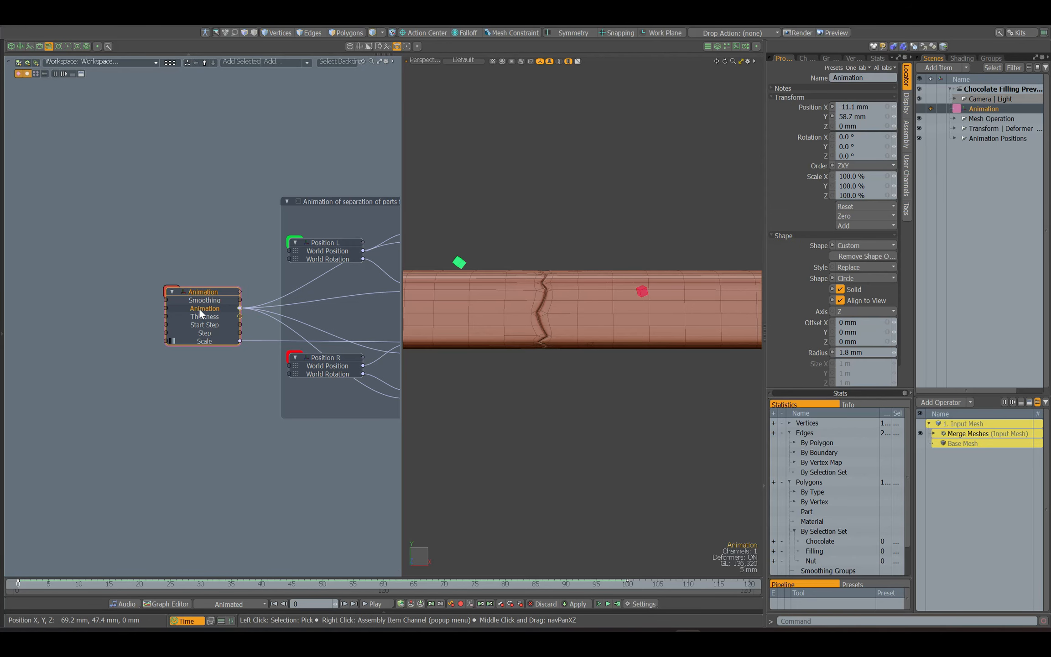
{"action": "left_click", "coordinate": [284, 64]}
{"action": "left_click_drag", "start_coordinate": [296, 148], "coordinate": [243, 334]}
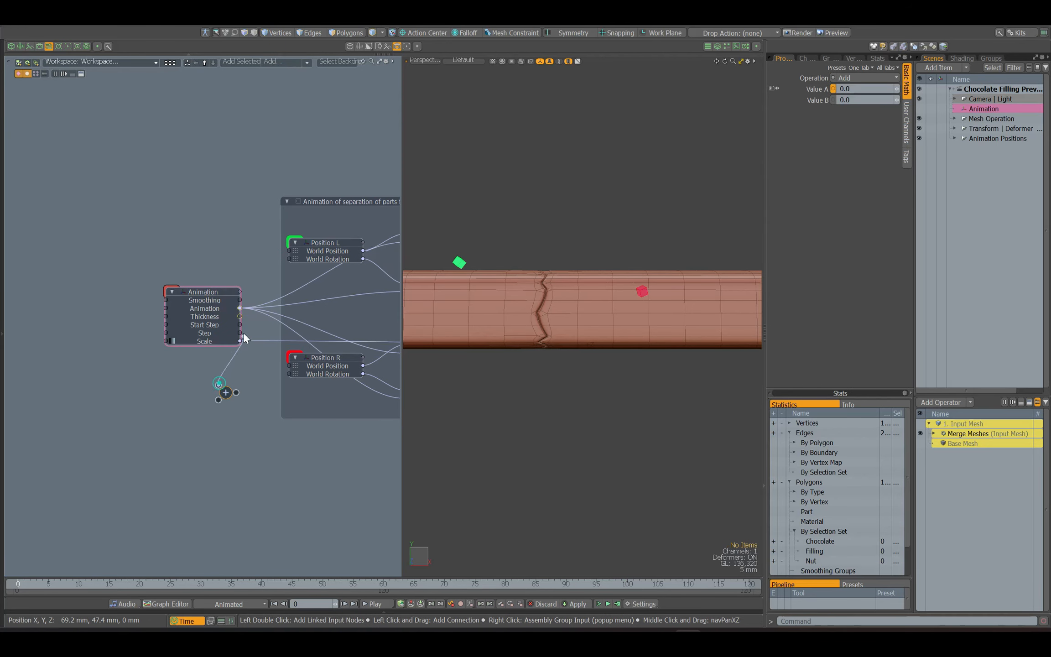
Rename the math node Animation, place it beside the A is equal to B node, and link it to that node's Value A
{"action": "double_click", "coordinate": [227, 392]}
{"action": "type", "text": "Animation"}
{"action": "key", "text": "Return"}
{"action": "scroll", "coordinate": [228, 393], "scroll_direction": "down", "scroll_amount": 2}
{"action": "middle_click_drag", "start_coordinate": [220, 397], "coordinate": [319, 450]}
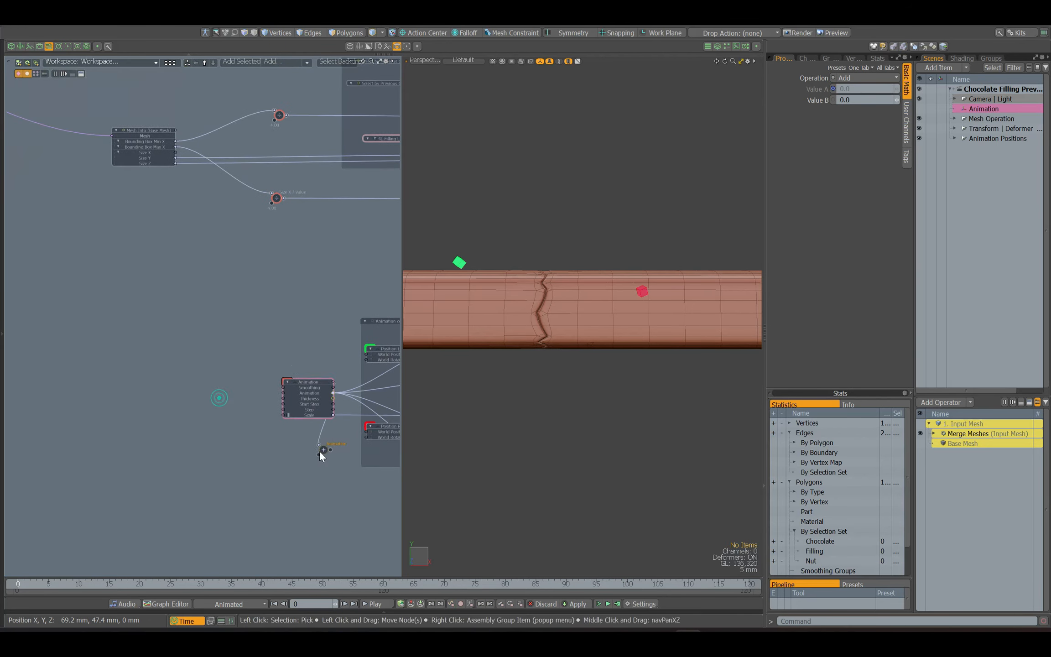
{"action": "left_click_drag", "start_coordinate": [318, 450], "coordinate": [77, 282]}
{"action": "middle_click_drag", "start_coordinate": [77, 283], "coordinate": [355, 443]}
{"action": "left_click_drag", "start_coordinate": [355, 444], "coordinate": [93, 327]}
{"action": "left_click_drag", "start_coordinate": [196, 317], "coordinate": [225, 315]}
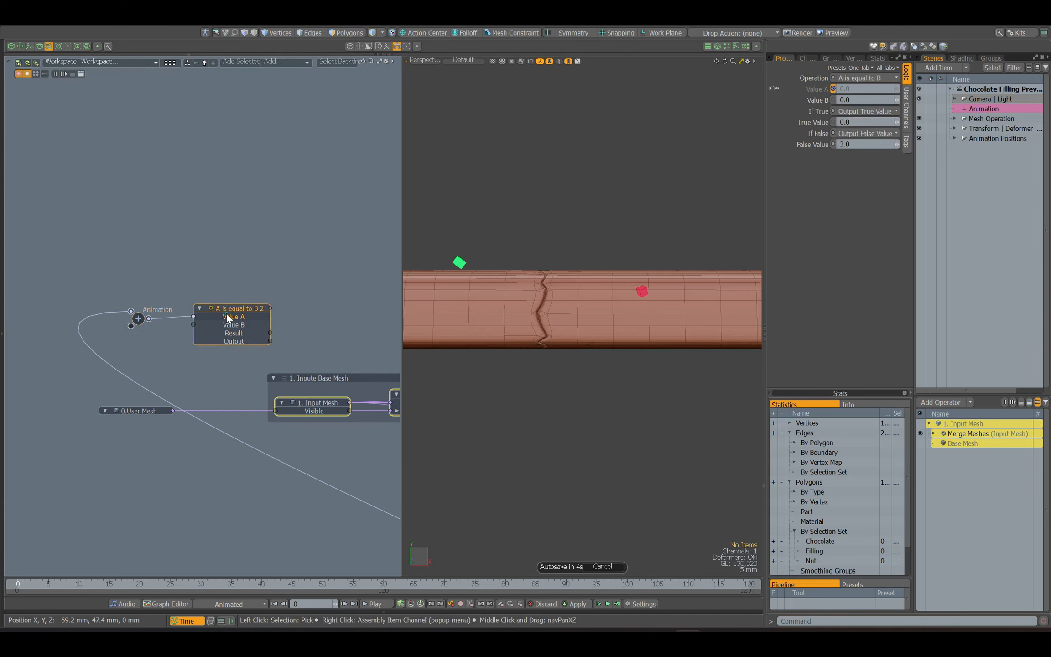
Link the A is equal to B node's Output to the Visible channel of 1. Input Mesh
{"action": "middle_click_drag", "start_coordinate": [343, 333], "coordinate": [226, 324]}
{"action": "left_click_drag", "start_coordinate": [162, 400], "coordinate": [162, 402]}
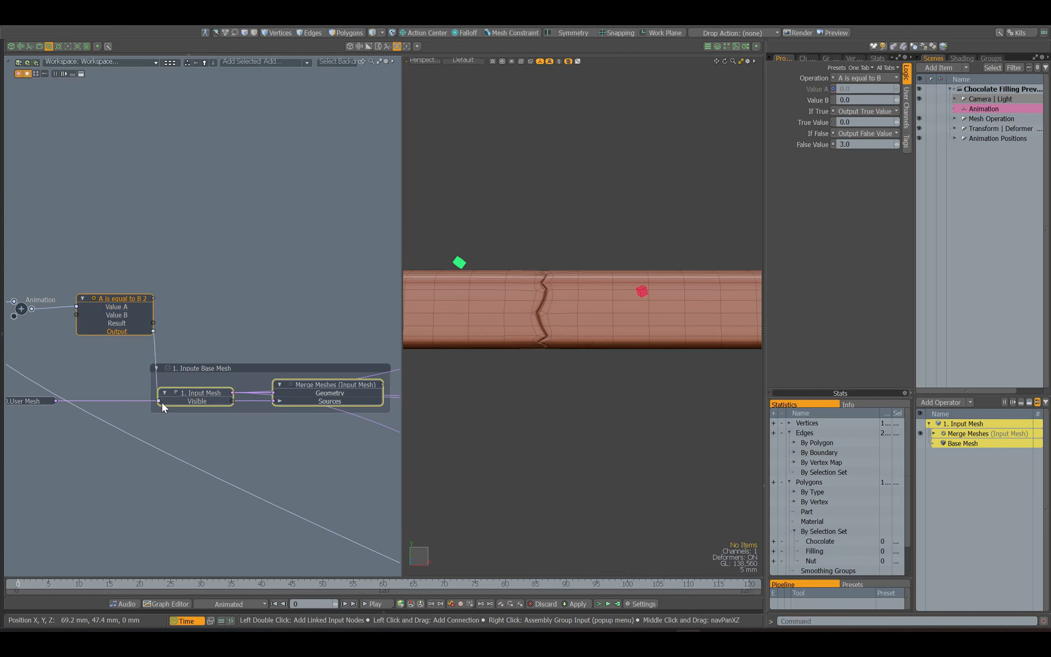
{"action": "left_click", "coordinate": [187, 392]}
Add the Visible channels of 3L.Chocolate L and 3R.Chocolate R to the schematic and route both to one math node beside the logic node
{"action": "left_click", "coordinate": [568, 305]}
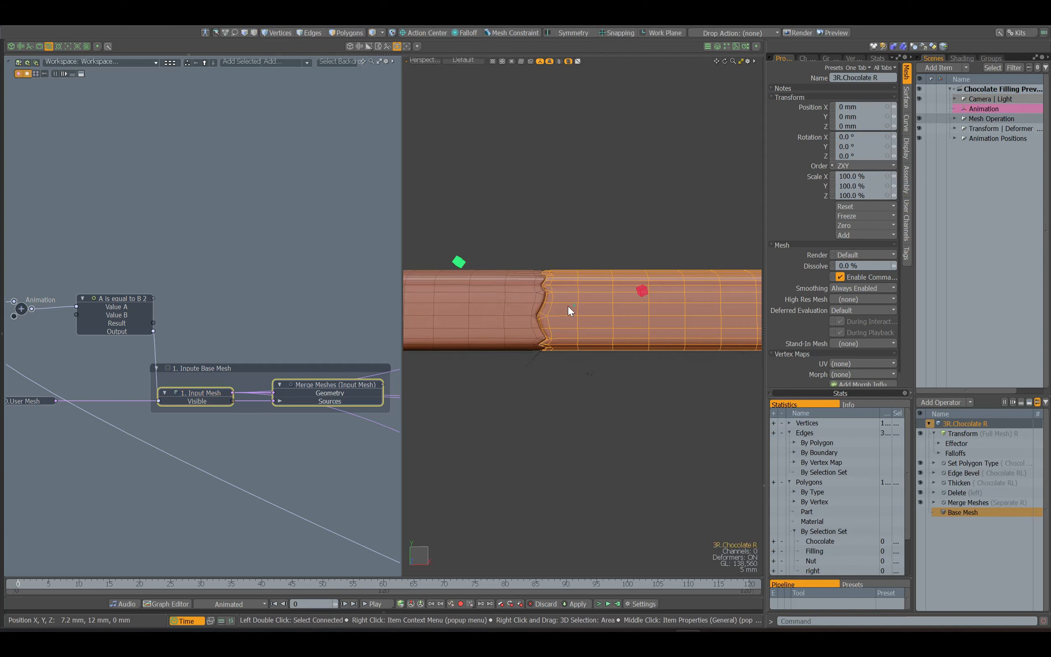
{"action": "left_click", "coordinate": [512, 319], "text": "shift"}
{"action": "left_click", "coordinate": [955, 118]}
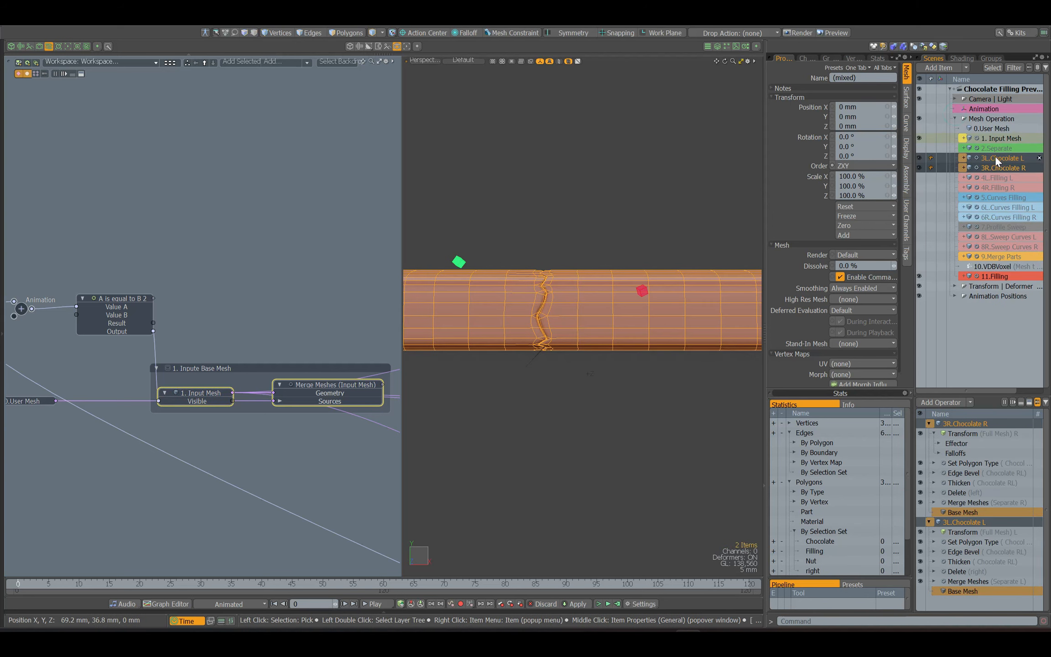
{"action": "left_click", "coordinate": [906, 149]}
{"action": "left_click", "coordinate": [820, 78]}
{"action": "left_click_drag", "start_coordinate": [362, 230], "coordinate": [209, 244], "text": "alt+shift"}
{"action": "scroll", "coordinate": [292, 260], "scroll_direction": "up", "scroll_amount": 1}
{"action": "left_click_drag", "start_coordinate": [365, 260], "coordinate": [267, 277], "text": "alt+shift"}
{"action": "left_click_drag", "start_coordinate": [150, 304], "coordinate": [274, 266]}
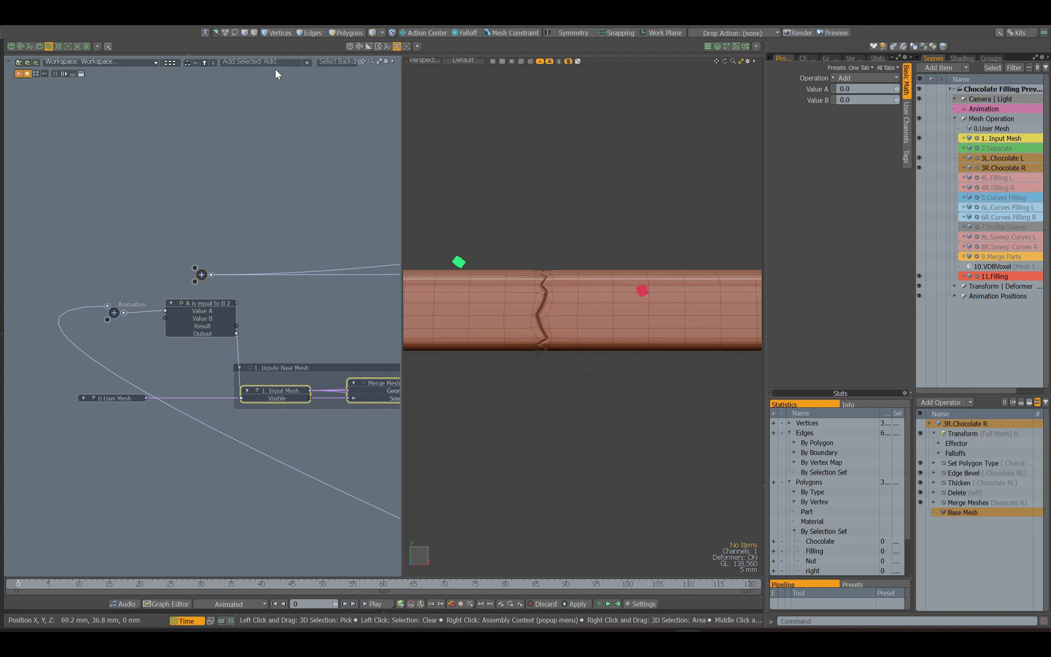
Add a second A is equal to B node, link Animation to its Value A, and set If True to Output True Value
{"action": "left_click", "coordinate": [278, 62]}
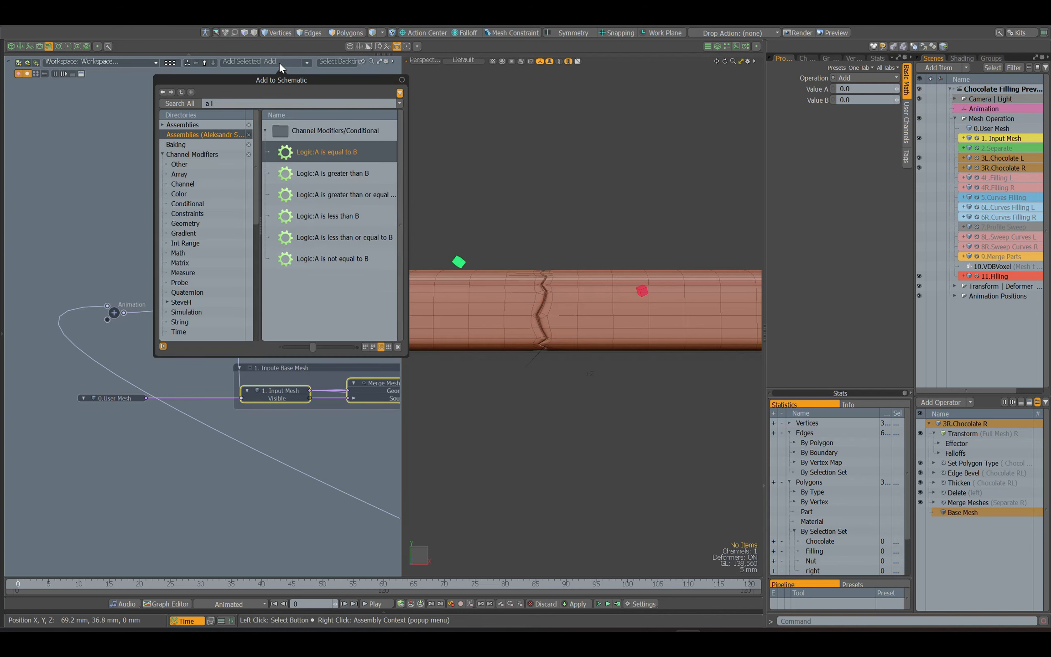
{"action": "double_click", "coordinate": [315, 152]}
{"action": "left_click_drag", "start_coordinate": [146, 208], "coordinate": [218, 220]}
{"action": "left_click_drag", "start_coordinate": [124, 313], "coordinate": [169, 227]}
{"action": "left_click", "coordinate": [862, 111]}
{"action": "left_click", "coordinate": [863, 128]}
Link the second logic node's Output to the Visible channels of both chocolate halves, and delete the intermediate math node
{"action": "left_click_drag", "start_coordinate": [297, 258], "coordinate": [307, 286]}
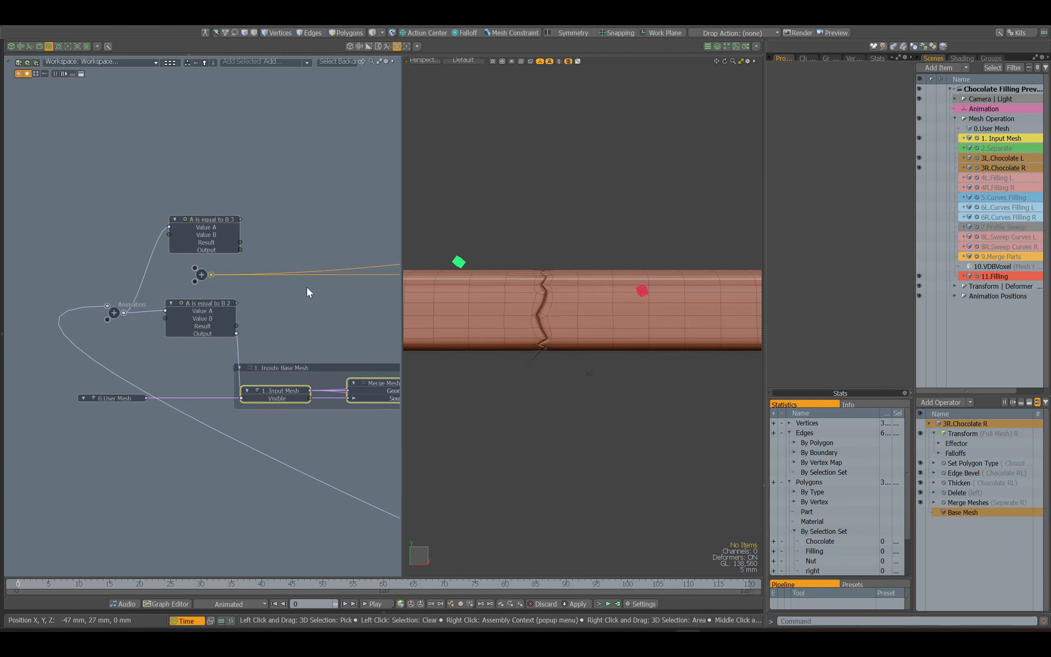
{"action": "left_click", "coordinate": [202, 275]}
{"action": "mouse_move", "coordinate": [211, 275]}
{"action": "left_mouse_down"}
{"action": "mouse_move", "coordinate": [240, 250]}
{"action": "mouse_move", "coordinate": [208, 239]}
{"action": "mouse_move", "coordinate": [208, 257]}
{"action": "left_mouse_up"}
{"action": "key", "text": "Delete"}
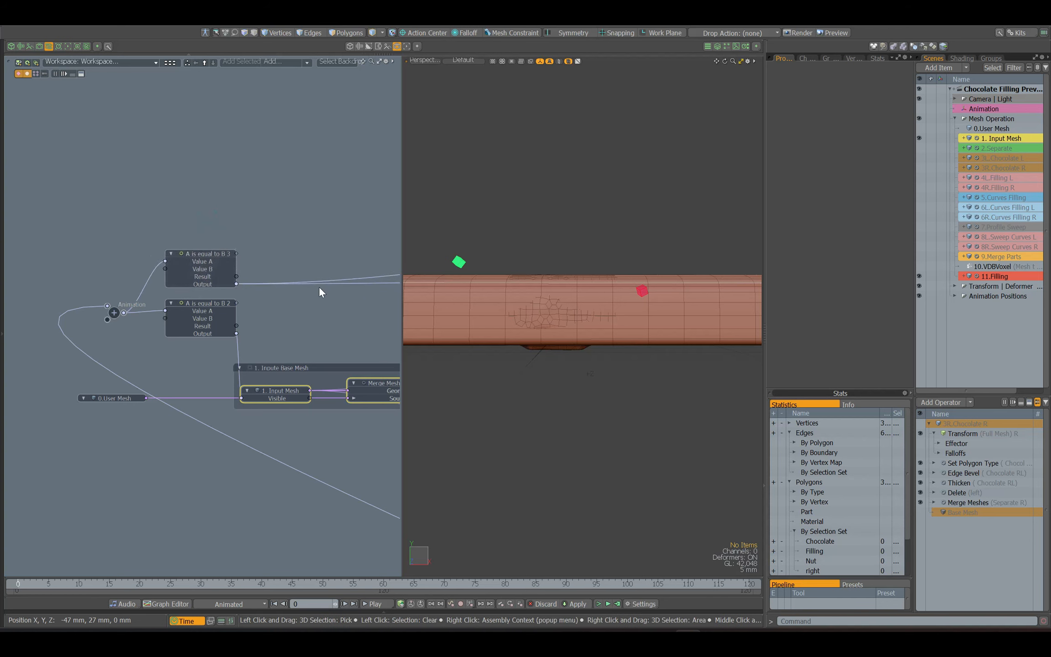
Add the Visible channel of 11.Filling to the schematic and drive it from the second A is equal to B node
{"action": "left_click", "coordinate": [572, 336]}
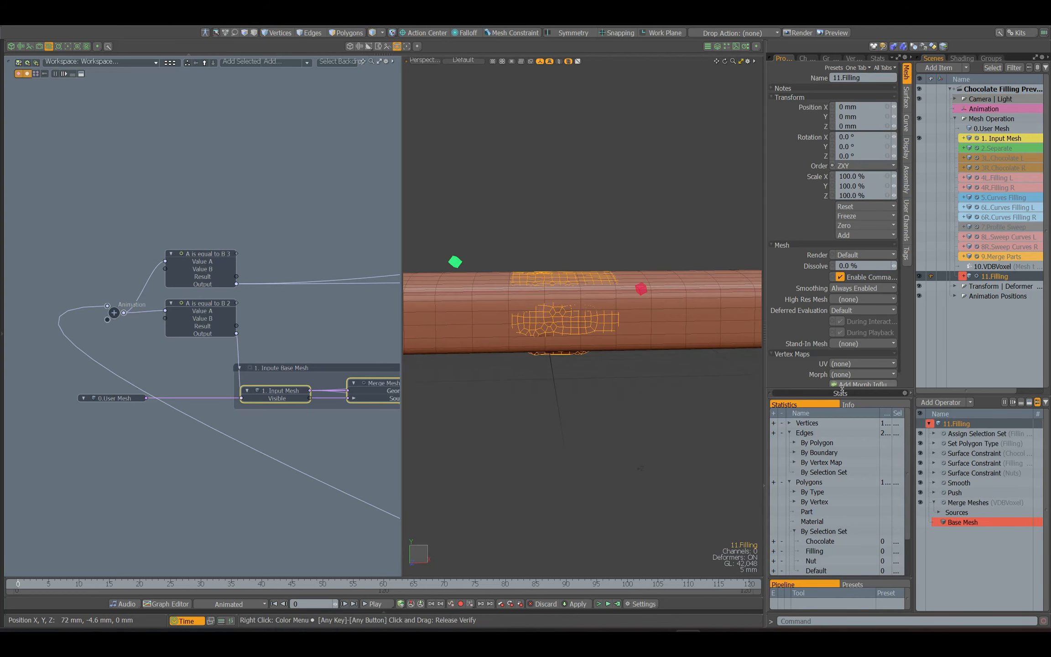
{"action": "left_click", "coordinate": [969, 502]}
{"action": "scroll", "coordinate": [293, 312], "scroll_direction": "down", "scroll_amount": 5}
{"action": "scroll", "coordinate": [373, 364], "scroll_direction": "up", "scroll_amount": 5}
{"action": "left_click", "coordinate": [277, 62]}
{"action": "double_click", "coordinate": [315, 150]}
{"action": "scroll", "coordinate": [321, 410], "scroll_direction": "down", "scroll_amount": 5}
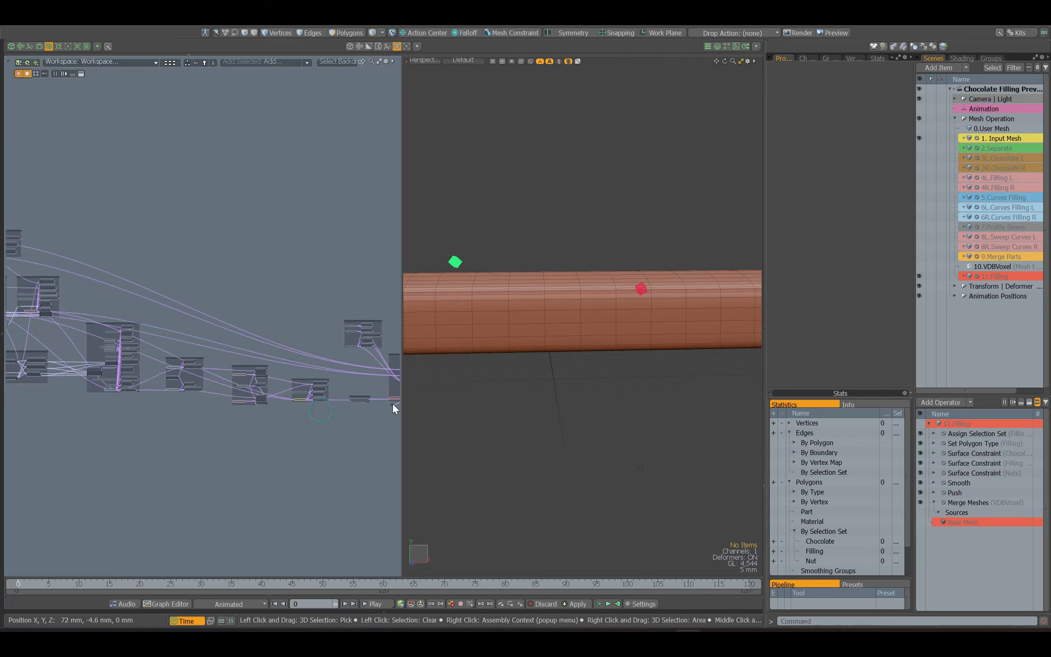
Maximize the 3D viewport and scrub the timeline between frames 0 and 11 to check the visibility switch from input mesh to broken halves
{"action": "scroll", "coordinate": [393, 403], "scroll_direction": "up", "scroll_amount": 5}
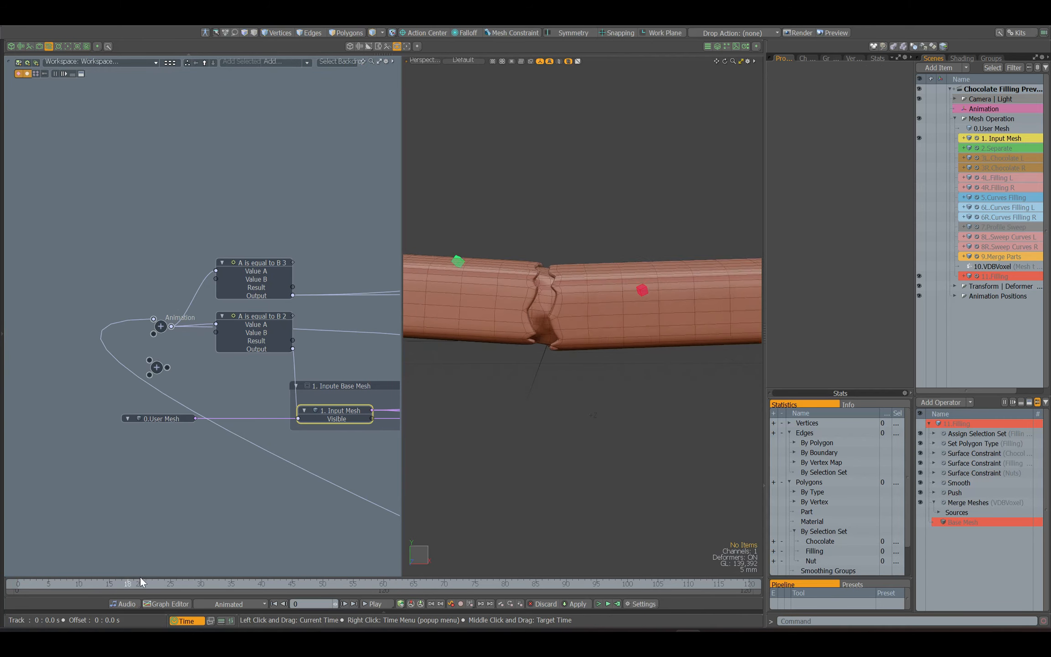
{"action": "left_click", "coordinate": [49, 46]}
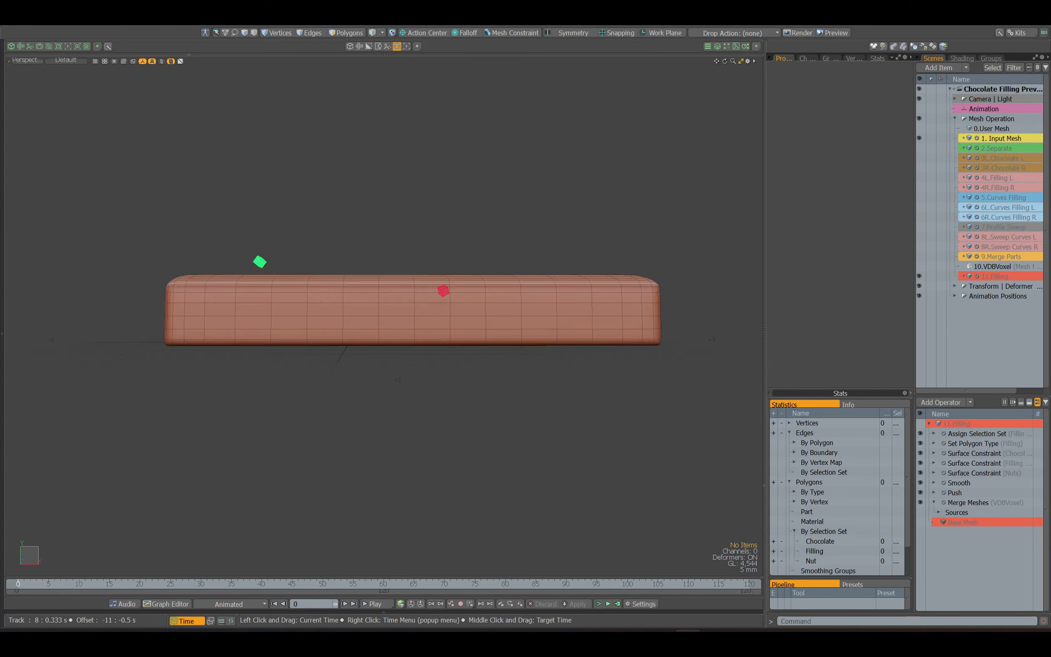
{"action": "left_click_drag", "start_coordinate": [17, 583], "coordinate": [85, 584]}
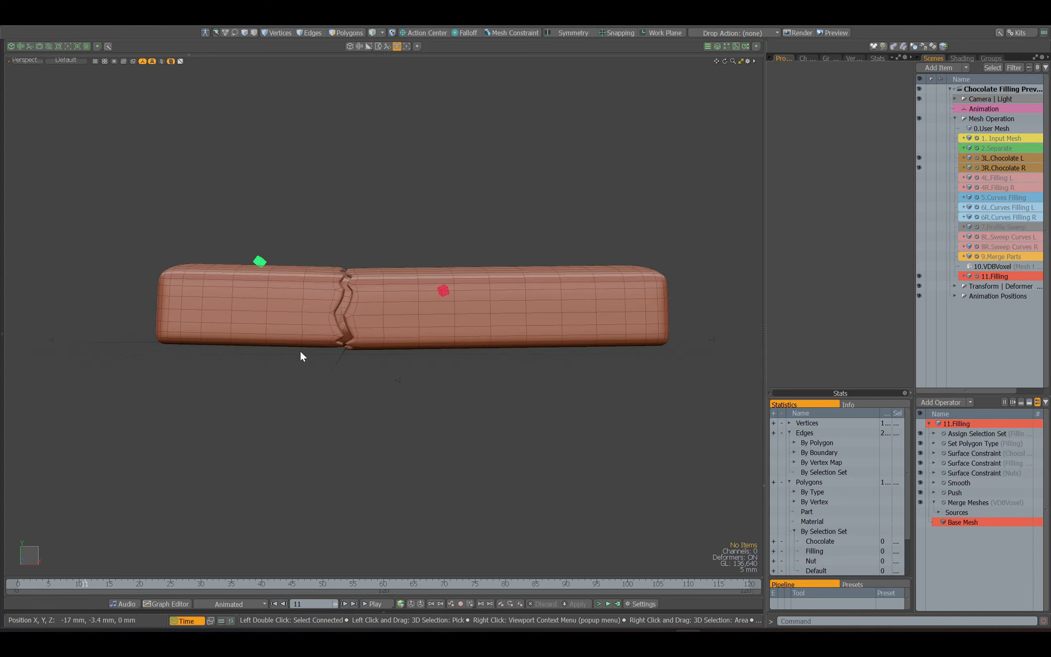
{"action": "left_click", "coordinate": [21, 583]}
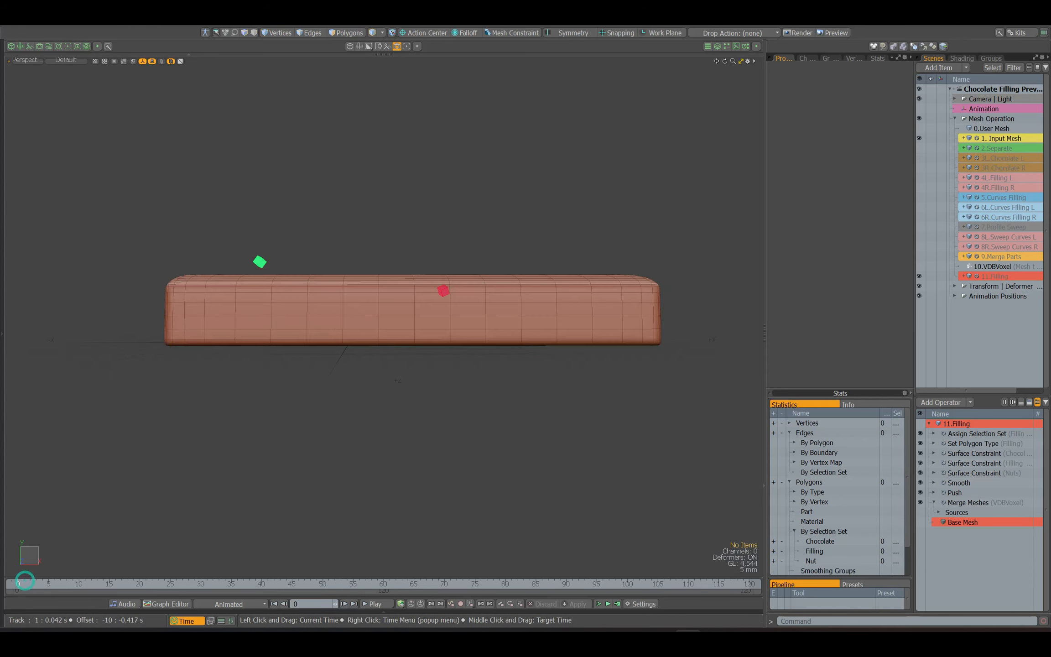
Add a Thicken mesh operation to 1. Input Mesh
{"action": "left_click", "coordinate": [334, 312]}
{"action": "left_click", "coordinate": [959, 403]}
{"action": "type", "text": "thi"}
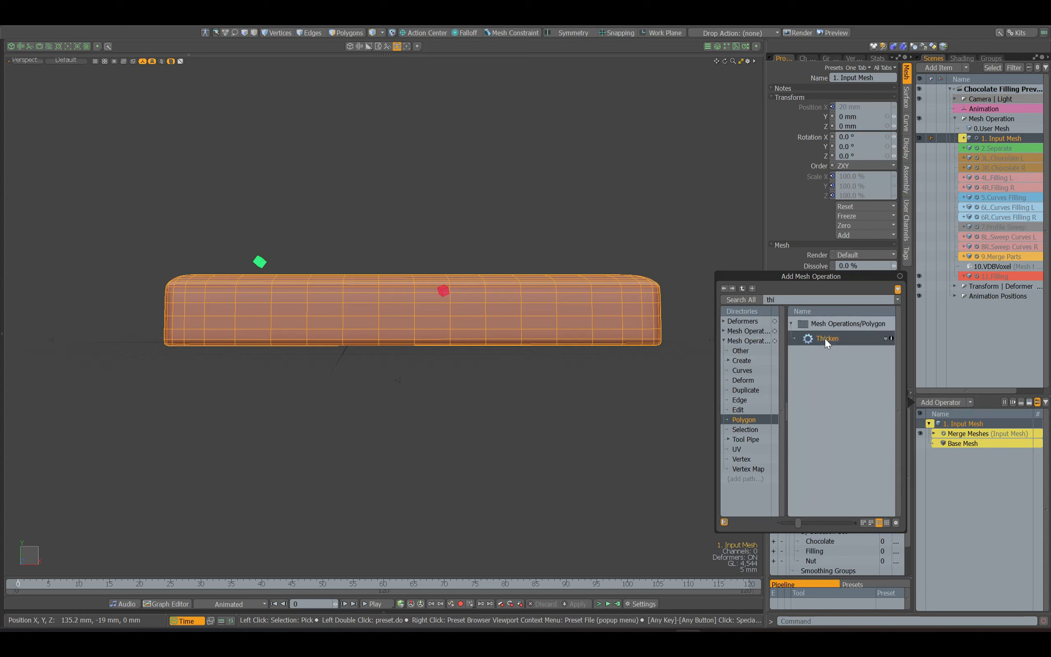
{"action": "double_click", "coordinate": [825, 338]}
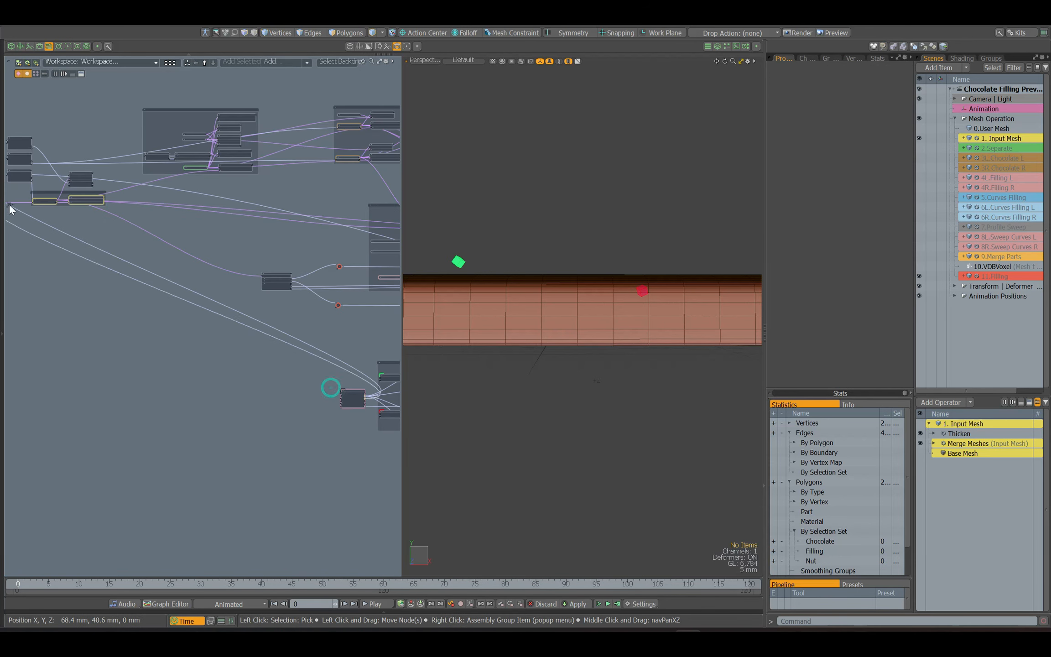
Drive the Thicken node's Enable from the Result of a third A is equal to B node, link its Offset, and restore the full viewport
{"action": "left_click_drag", "start_coordinate": [324, 329], "coordinate": [316, 328]}
{"action": "left_click_drag", "start_coordinate": [365, 292], "coordinate": [303, 304], "text": "alt"}
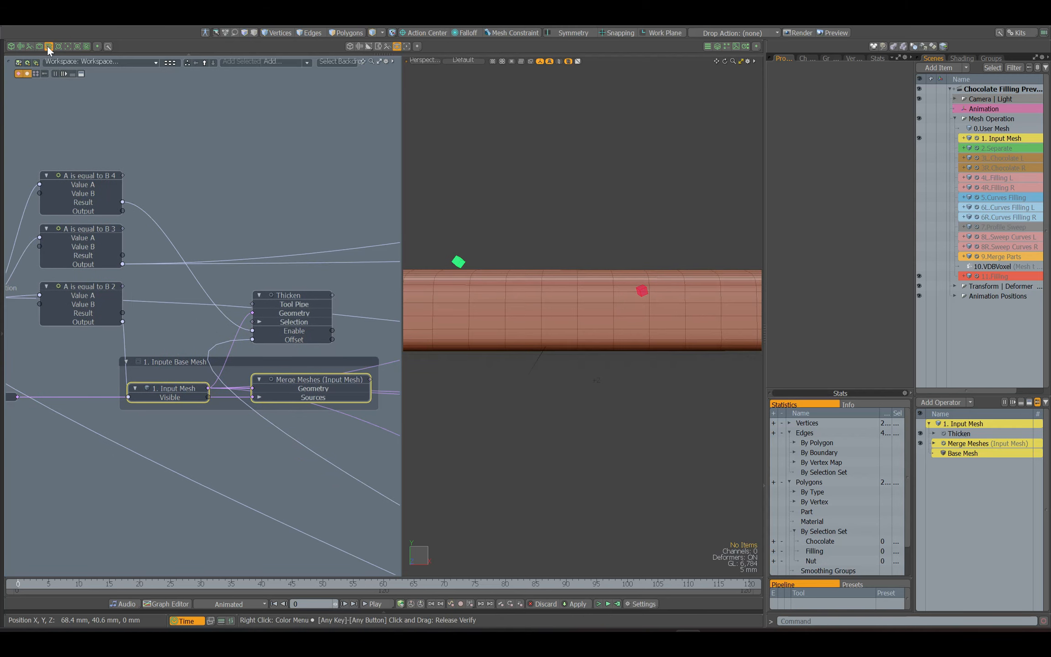
{"action": "left_click", "coordinate": [48, 47]}
{"action": "left_click_drag", "start_coordinate": [365, 265], "coordinate": [360, 265], "text": "alt"}
Hide the item list and scrub from frame 0 to 120 to examine the full break animation and the broken ends
{"action": "left_click", "coordinate": [766, 180]}
{"action": "left_click_drag", "start_coordinate": [588, 292], "coordinate": [584, 291], "text": "alt"}
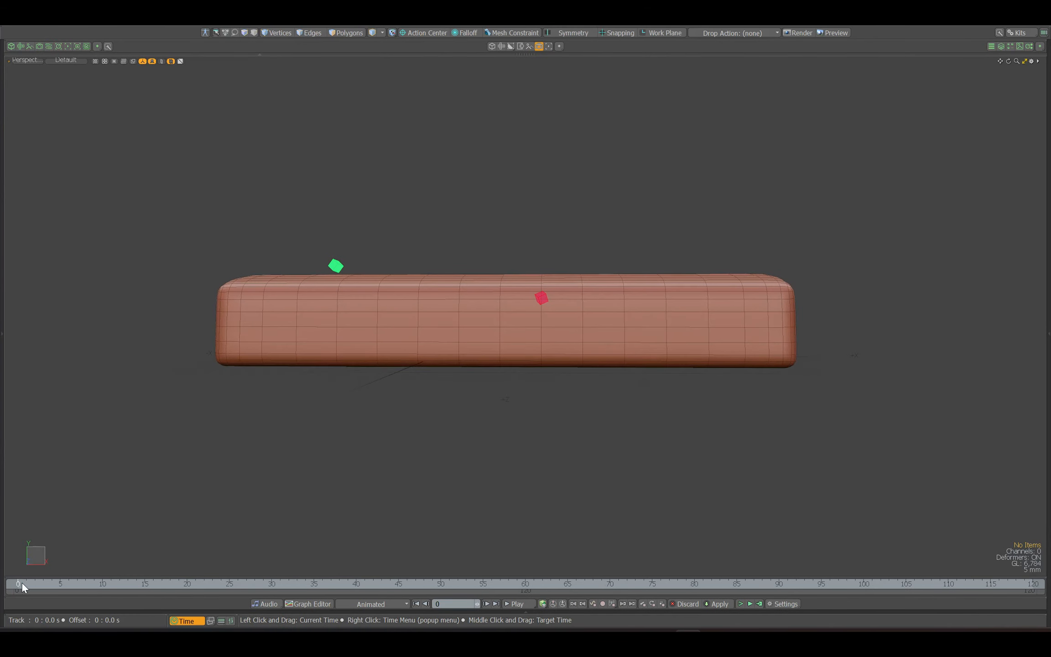
{"action": "left_click_drag", "start_coordinate": [20, 583], "coordinate": [1033, 584]}
{"action": "mouse_move", "coordinate": [520, 315]}
{"action": "left_mouse_down", "text": "alt"}
{"action": "mouse_move", "coordinate": [557, 315]}
{"action": "mouse_move", "coordinate": [531, 316]}
{"action": "left_mouse_up", "text": "alt"}
{"action": "left_click_drag", "start_coordinate": [530, 316], "coordinate": [541, 339], "text": "alt+shift"}
Make the Animation locator visible, select it and display its channels for hauling in the viewport
{"action": "left_click", "coordinate": [1049, 251]}
{"action": "left_click", "coordinate": [921, 110]}
{"action": "left_click", "coordinate": [765, 239]}
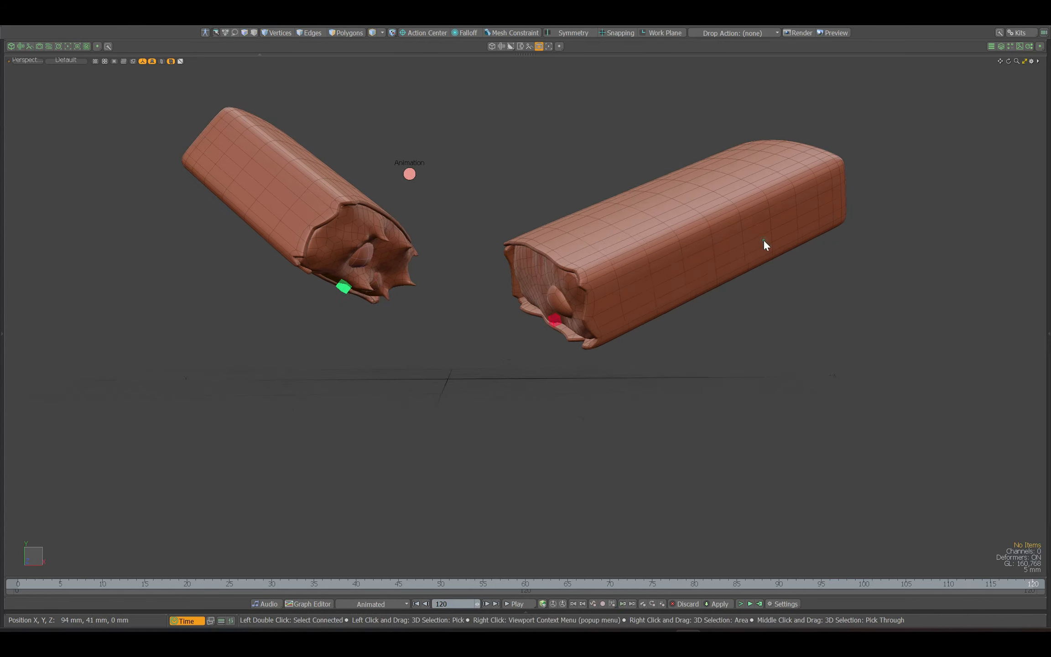
{"action": "left_click_drag", "start_coordinate": [474, 208], "coordinate": [486, 249], "text": "alt+shift"}
{"action": "left_click", "coordinate": [423, 215]}
{"action": "key", "text": "c"}
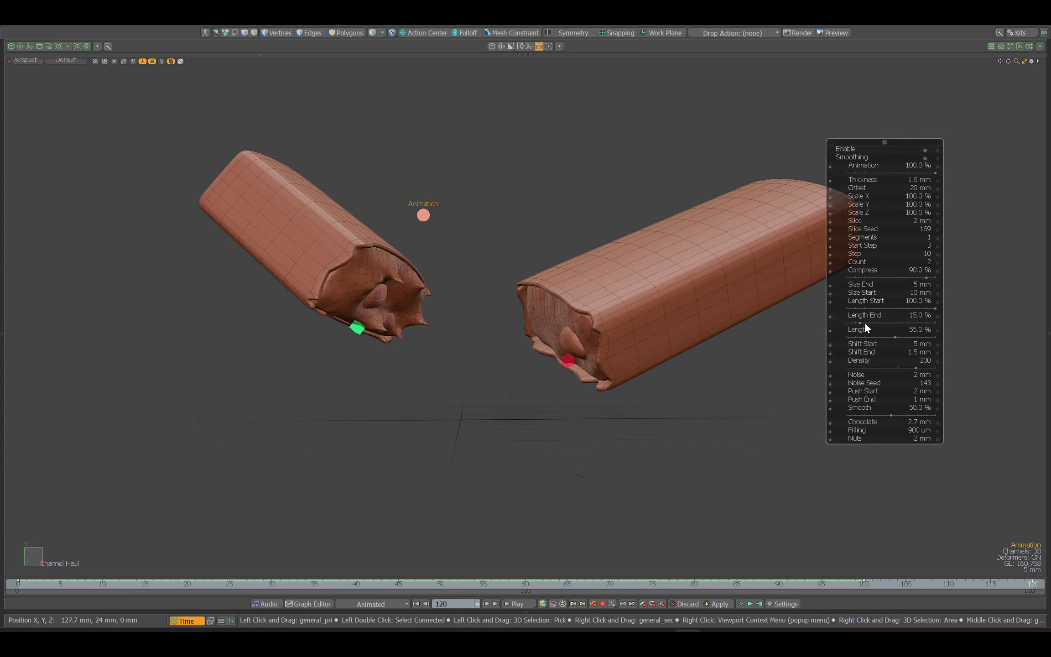
Set the Animation locator's Length End to 24 % and scrub the timeline to frame 45 to examine the stretched filling
{"action": "left_click_drag", "start_coordinate": [865, 323], "coordinate": [870, 323]}
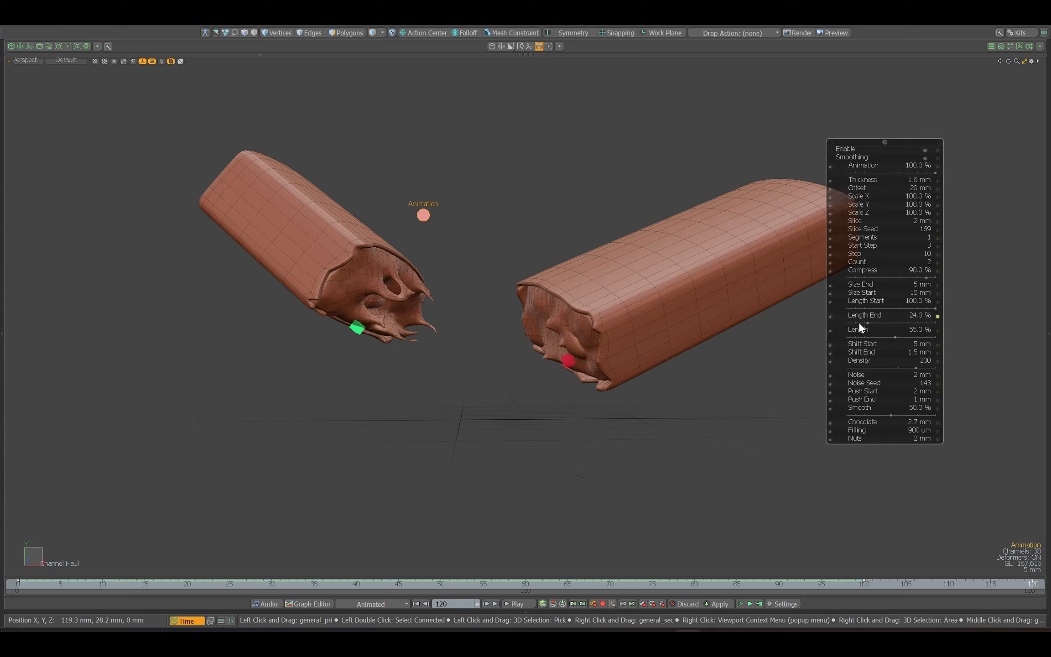
{"action": "left_click", "coordinate": [517, 587]}
{"action": "left_click_drag", "start_coordinate": [373, 584], "coordinate": [889, 584]}
{"action": "mouse_move", "coordinate": [461, 369]}
{"action": "left_mouse_down", "text": "alt"}
{"action": "mouse_move", "coordinate": [479, 364]}
{"action": "mouse_move", "coordinate": [460, 368]}
{"action": "left_mouse_up", "text": "alt"}
{"action": "left_click", "coordinate": [398, 585]}
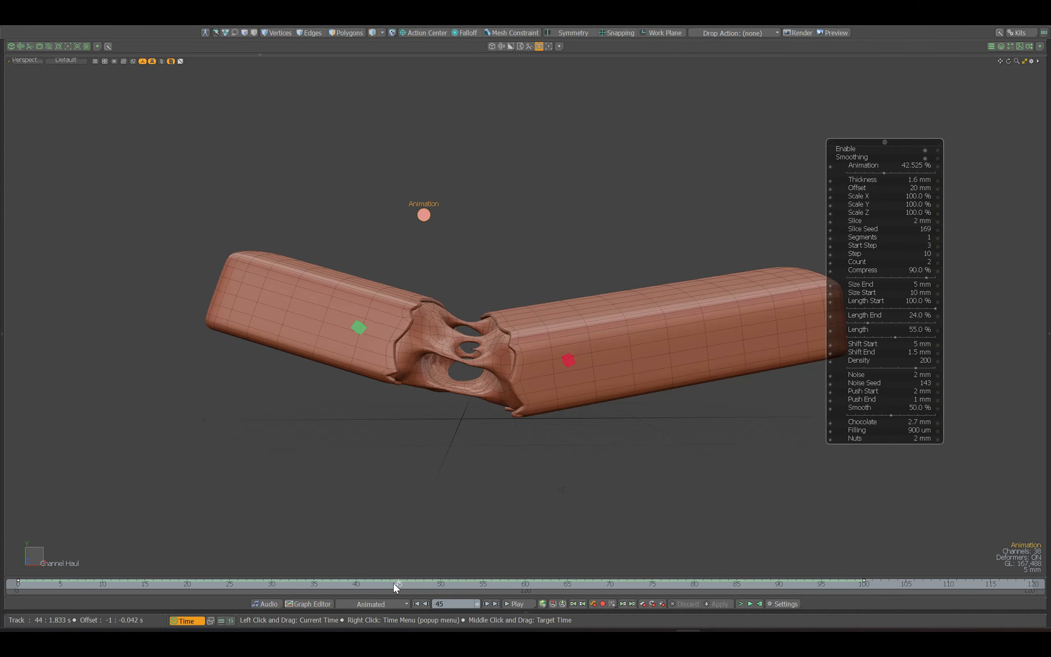
Switch to the Render Camera view, frame the stretched filling and show the render preview beside the viewport
{"action": "left_click_drag", "start_coordinate": [439, 540], "coordinate": [425, 542], "text": "alt"}
{"action": "key", "text": "KP_Decimal"}
{"action": "left_click_drag", "start_coordinate": [484, 392], "coordinate": [380, 310], "text": "alt"}
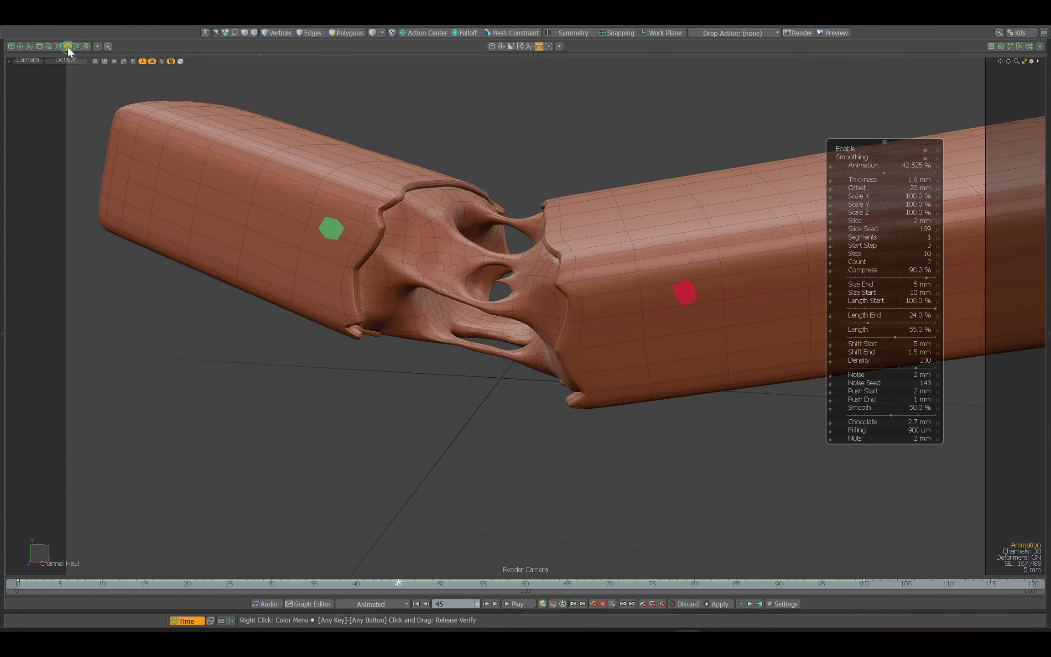
{"action": "left_click", "coordinate": [68, 47]}
{"action": "mouse_move", "coordinate": [775, 330]}
{"action": "left_mouse_down", "text": "alt"}
{"action": "mouse_move", "coordinate": [784, 290]}
{"action": "mouse_move", "coordinate": [771, 319]}
{"action": "left_mouse_up", "text": "alt"}
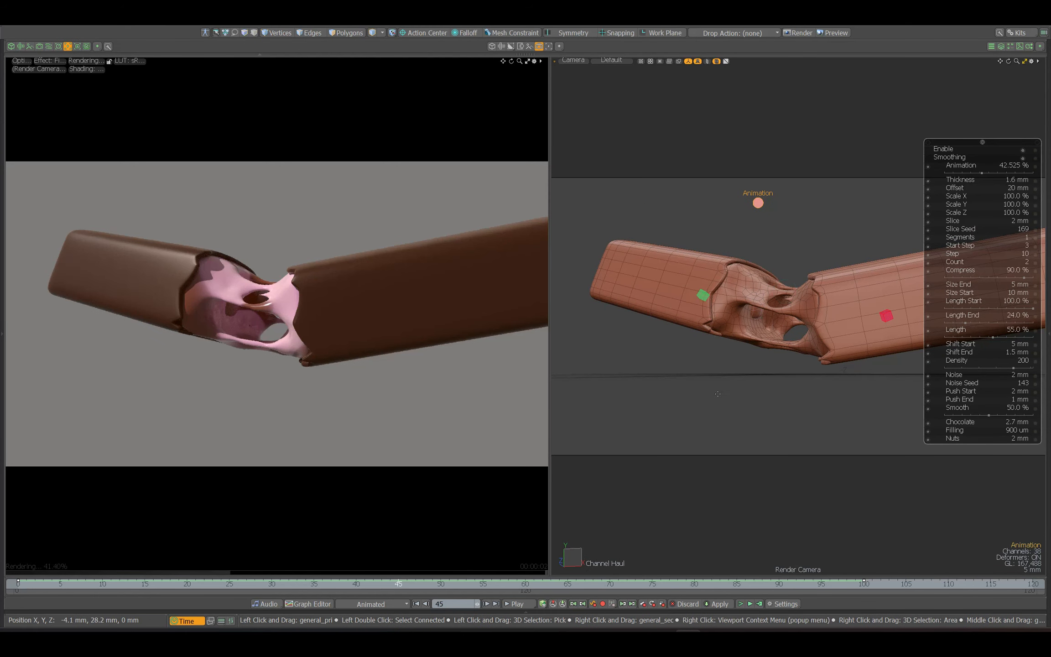